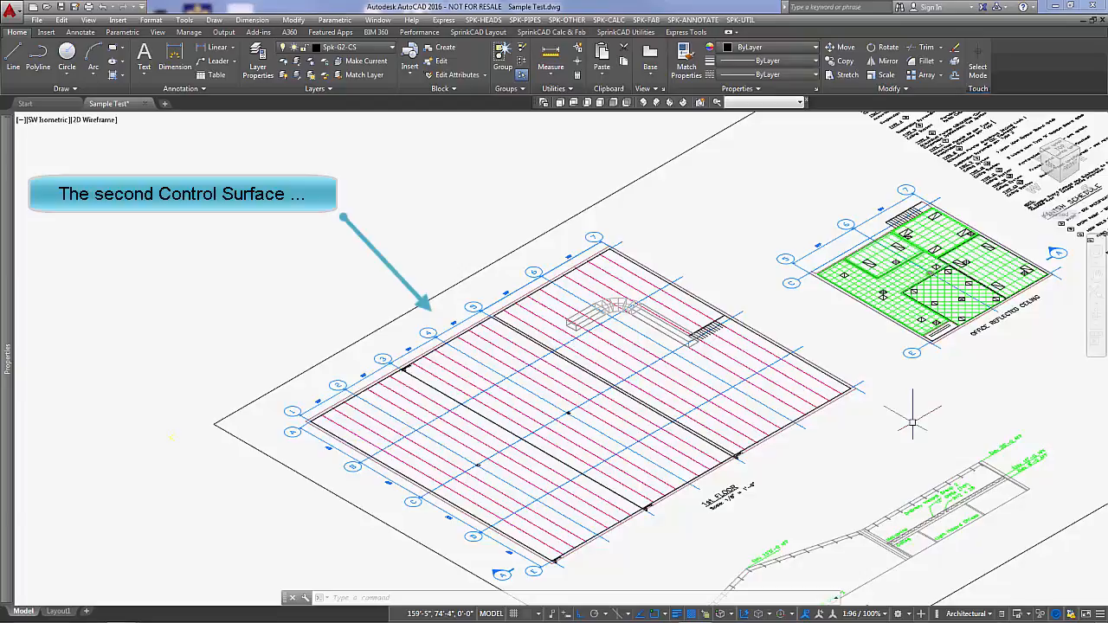
Step: Add a flat Struct control surface named 3 over the bay between grids 5 and 7, at 20' elevation
{"action": "type", "text": "3"}
{"action": "key", "text": "Return"}
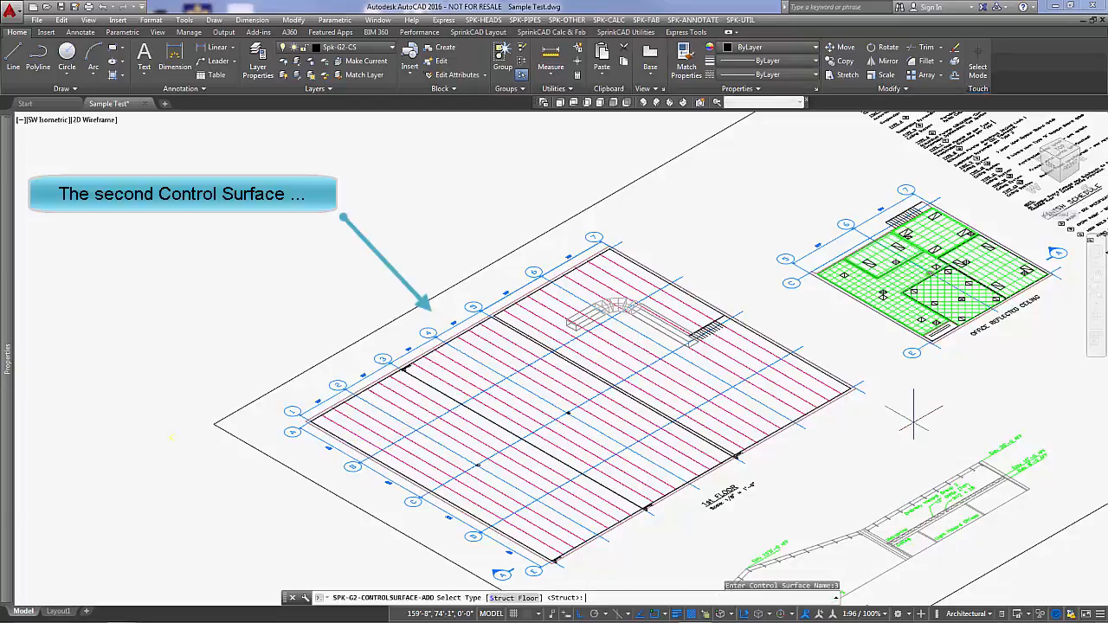
{"action": "key", "text": "Return"}
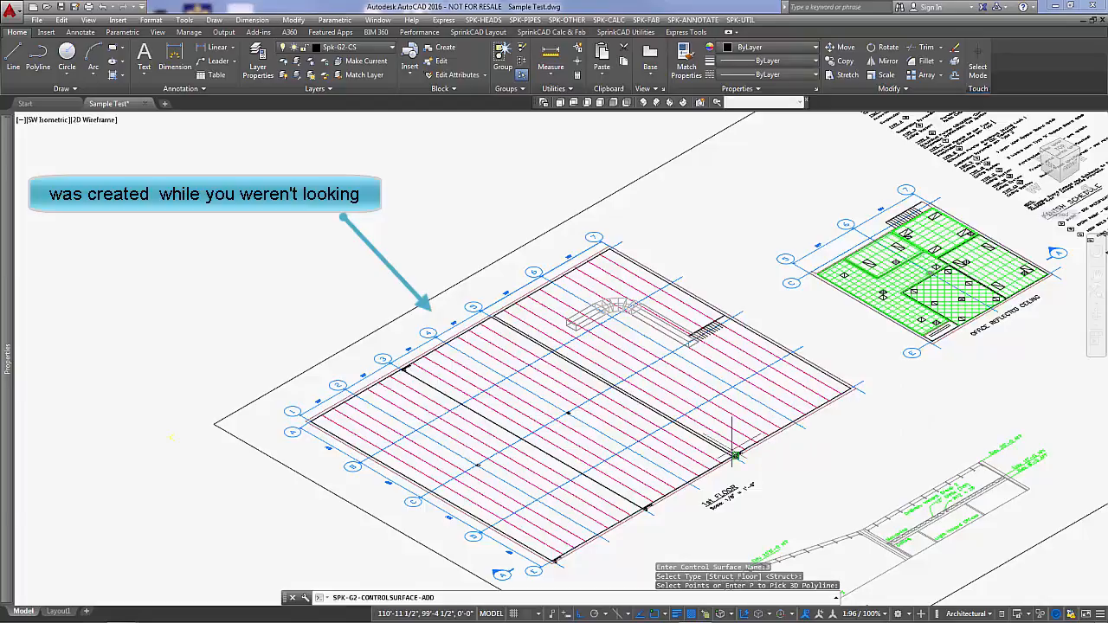
{"action": "left_click", "coordinate": [851, 390]}
{"action": "left_click", "coordinate": [611, 249]}
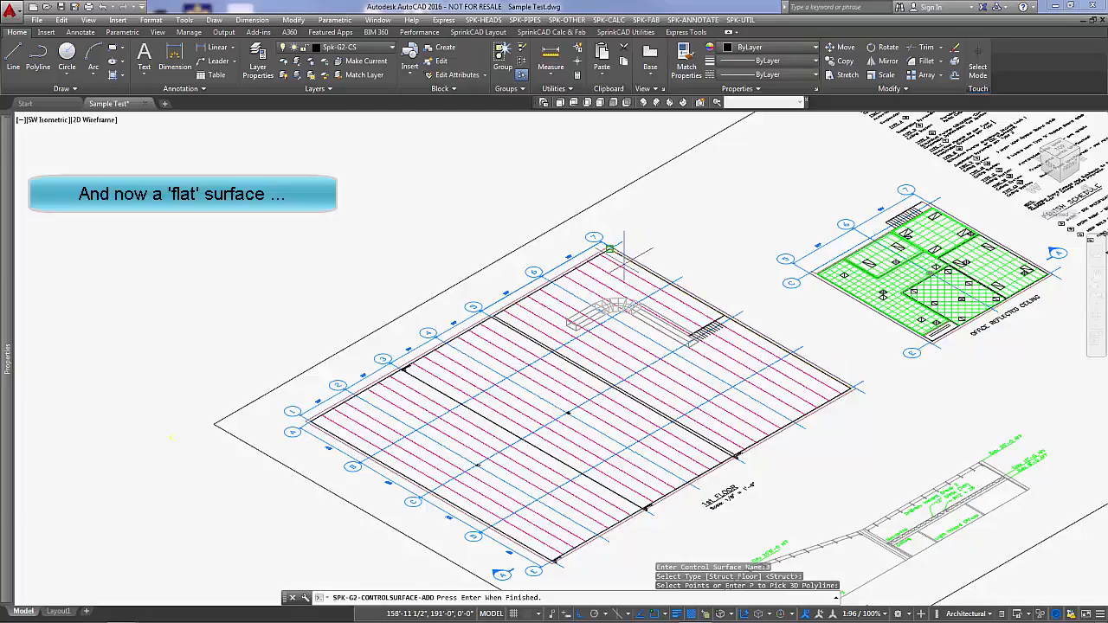
{"action": "left_click", "coordinate": [494, 313]}
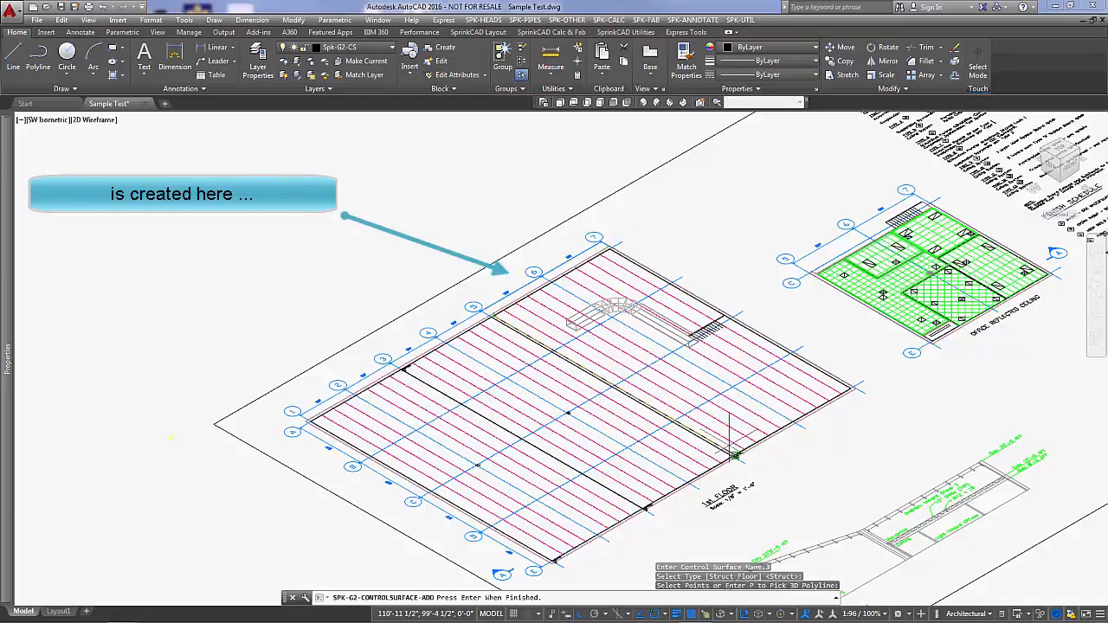
{"action": "left_click", "coordinate": [734, 455]}
{"action": "key", "text": "Return"}
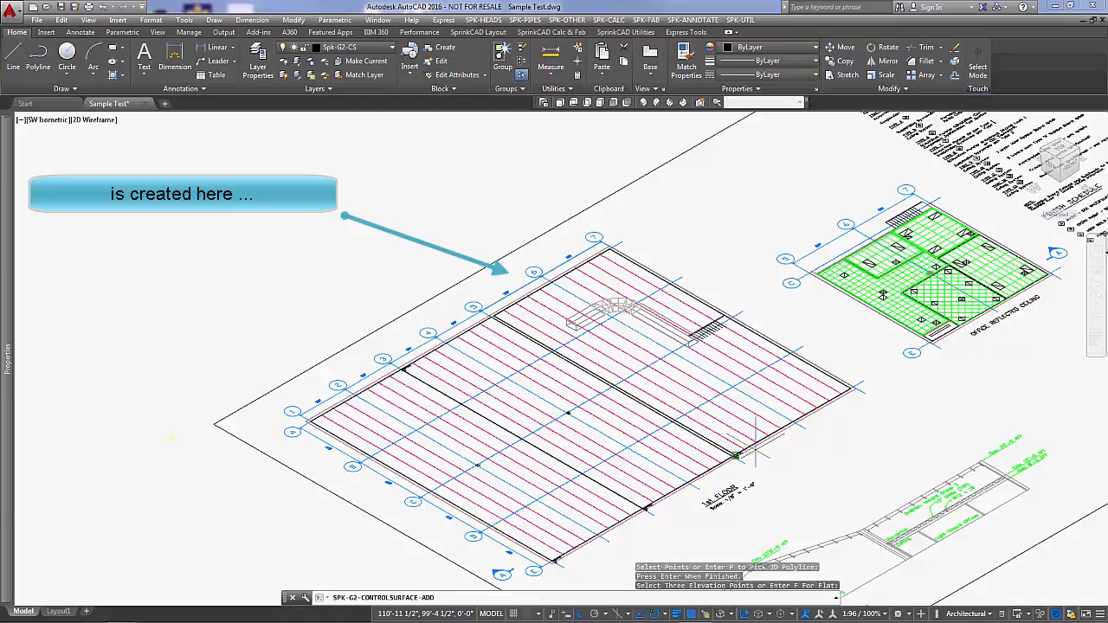
{"action": "type", "text": "f"}
{"action": "key", "text": "Return"}
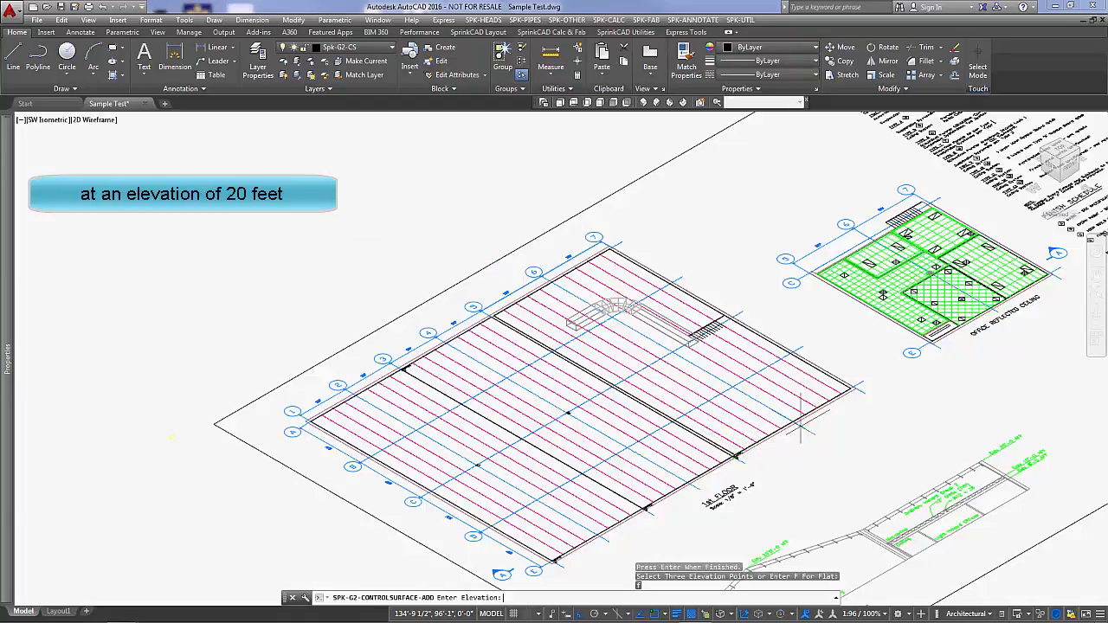
{"action": "key", "text": "Return"}
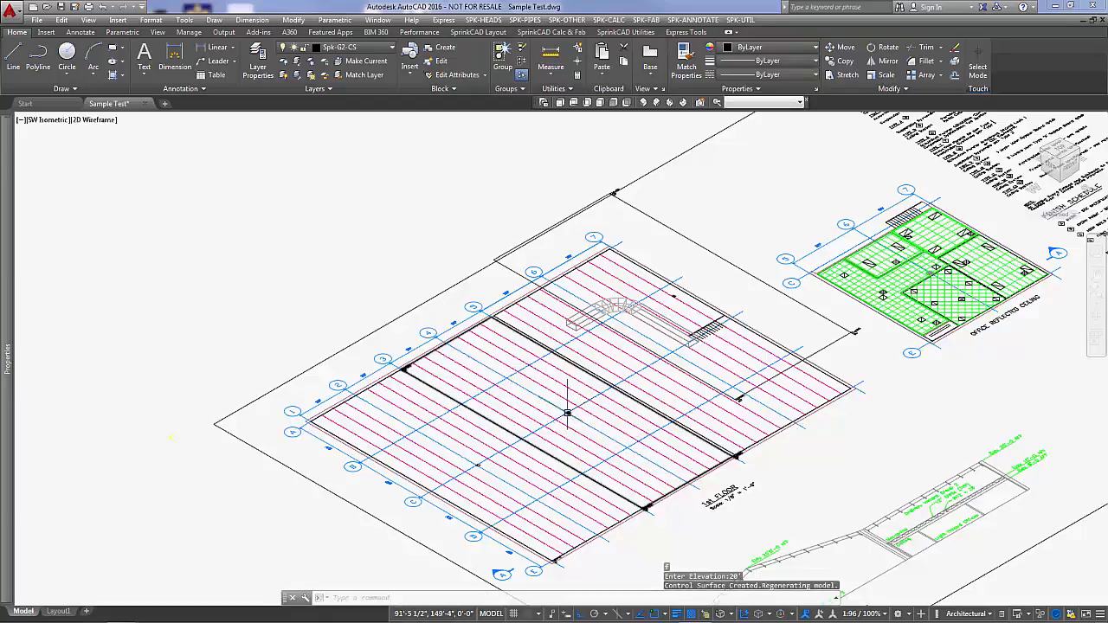
Step: Set both control surfaces between grids 1 and 5 to elevations of 20' at point 1 and 25' at points 2 and 3
{"action": "left_click", "coordinate": [497, 452]}
{"action": "left_click", "coordinate": [476, 452]}
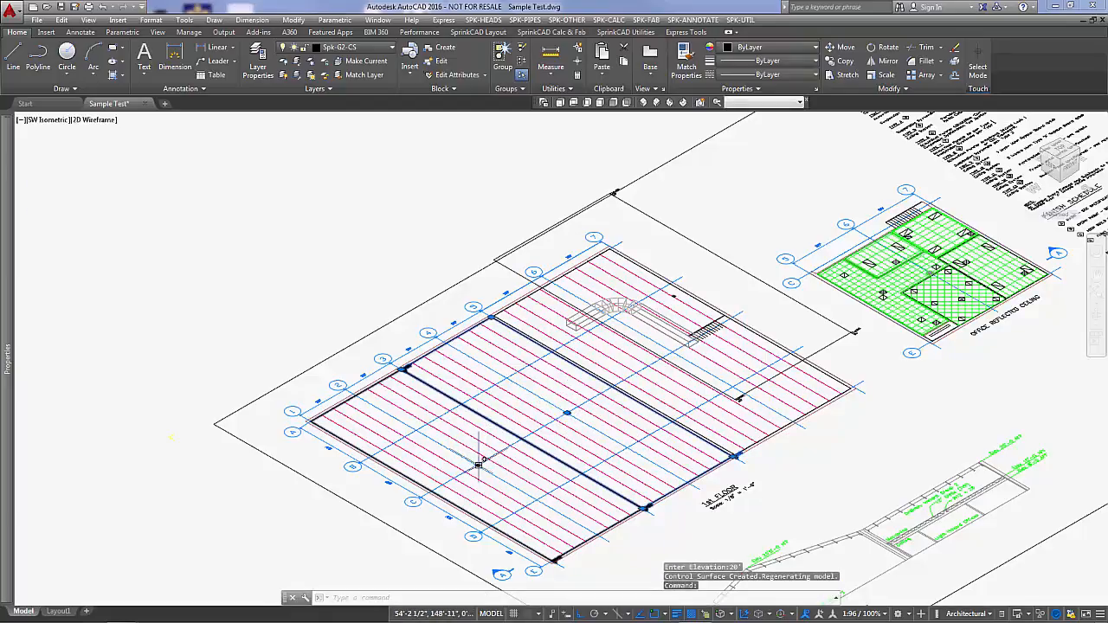
{"action": "mouse_move", "coordinate": [7, 433]}
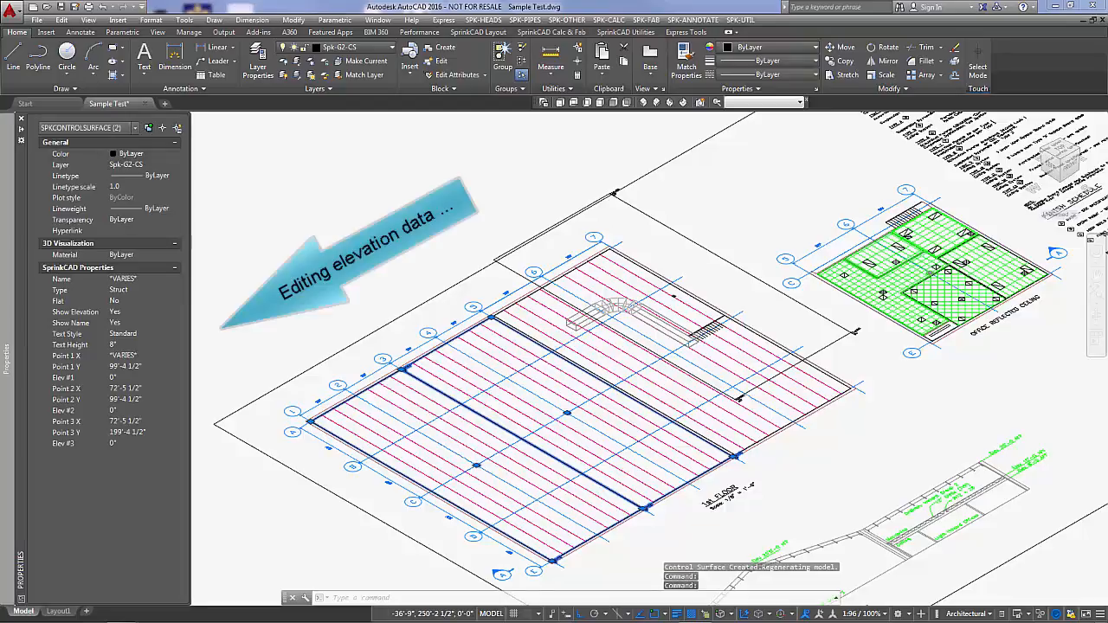
{"action": "left_click", "coordinate": [130, 378]}
{"action": "type", "text": "20'"}
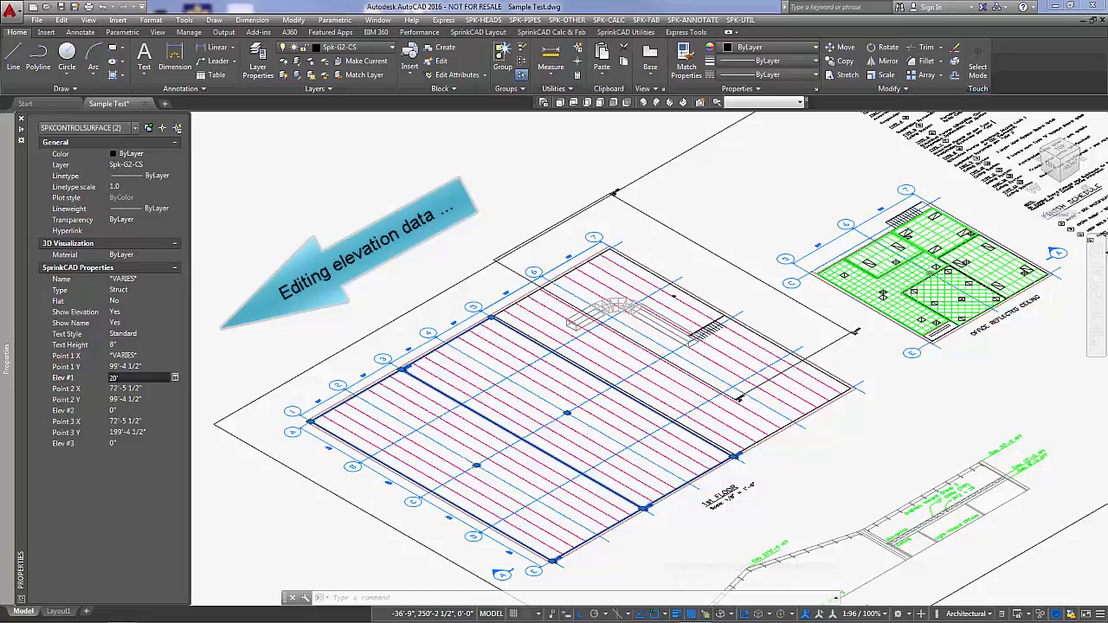
{"action": "left_click", "coordinate": [130, 410]}
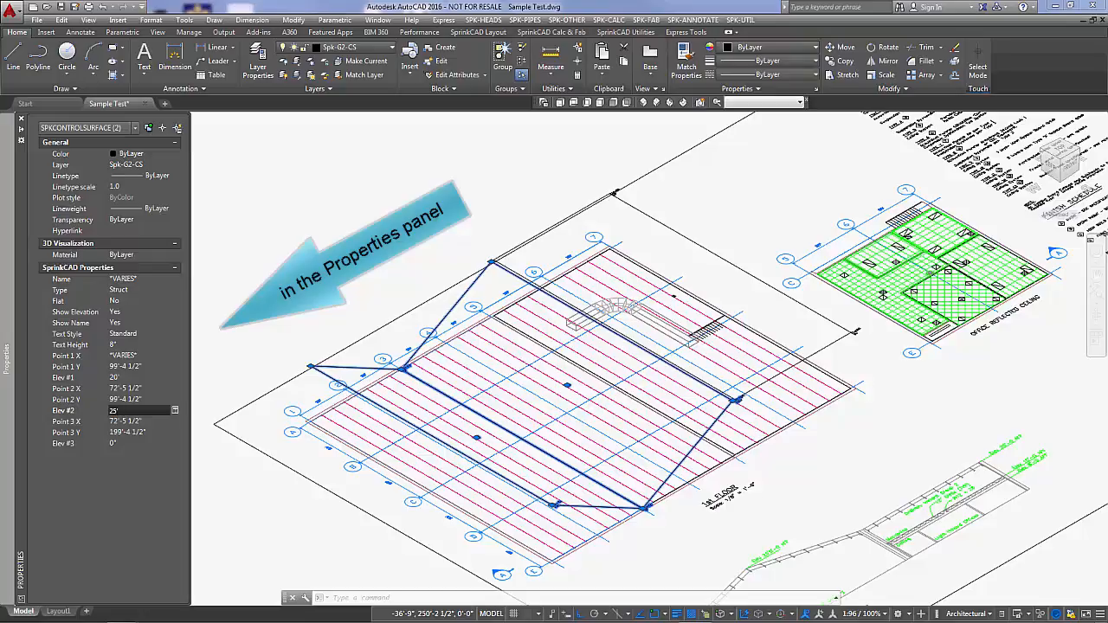
{"action": "left_click", "coordinate": [130, 443]}
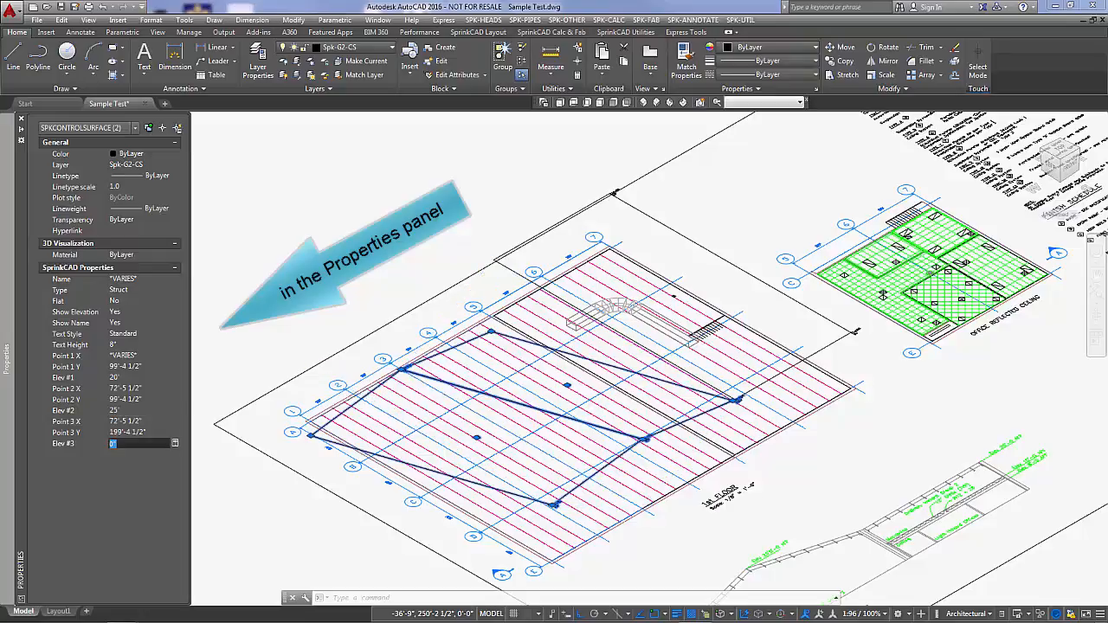
{"action": "type", "text": "25'"}
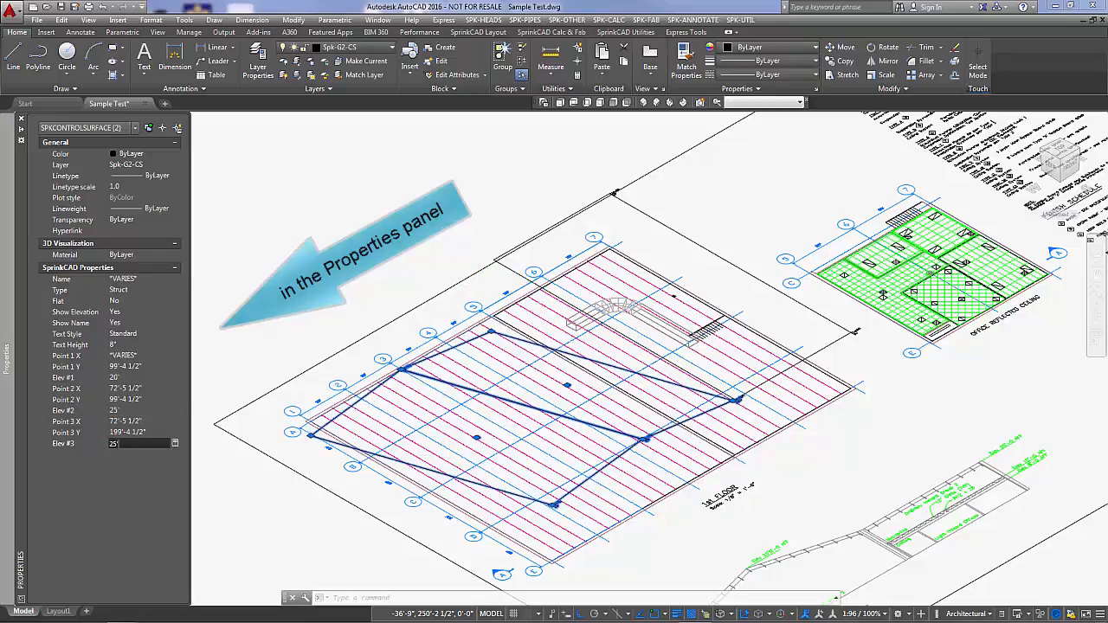
{"action": "key", "text": "Return"}
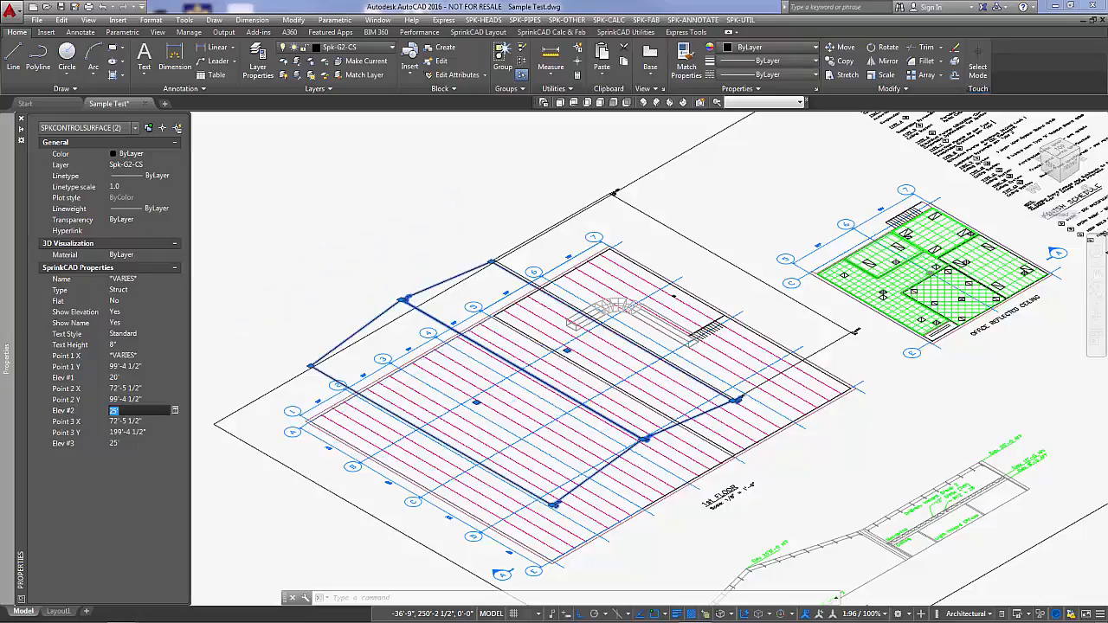
{"action": "key", "text": "Escape"}
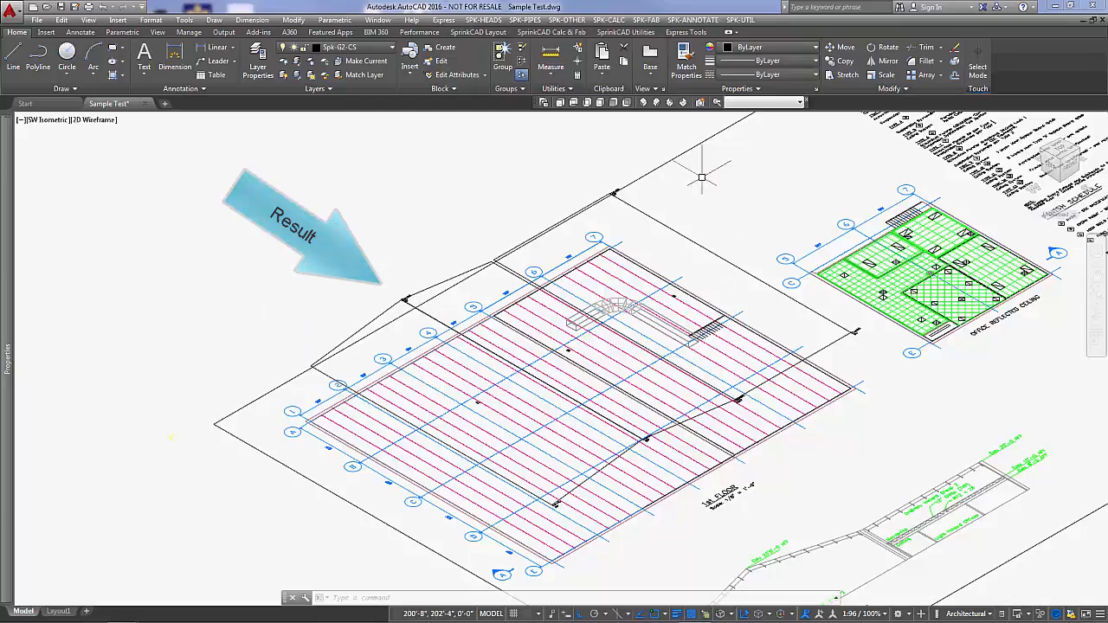
Step: Start a Bay Layout and define the bay between grids 1 and 3, from row E up to row A
{"action": "left_click", "coordinate": [614, 102]}
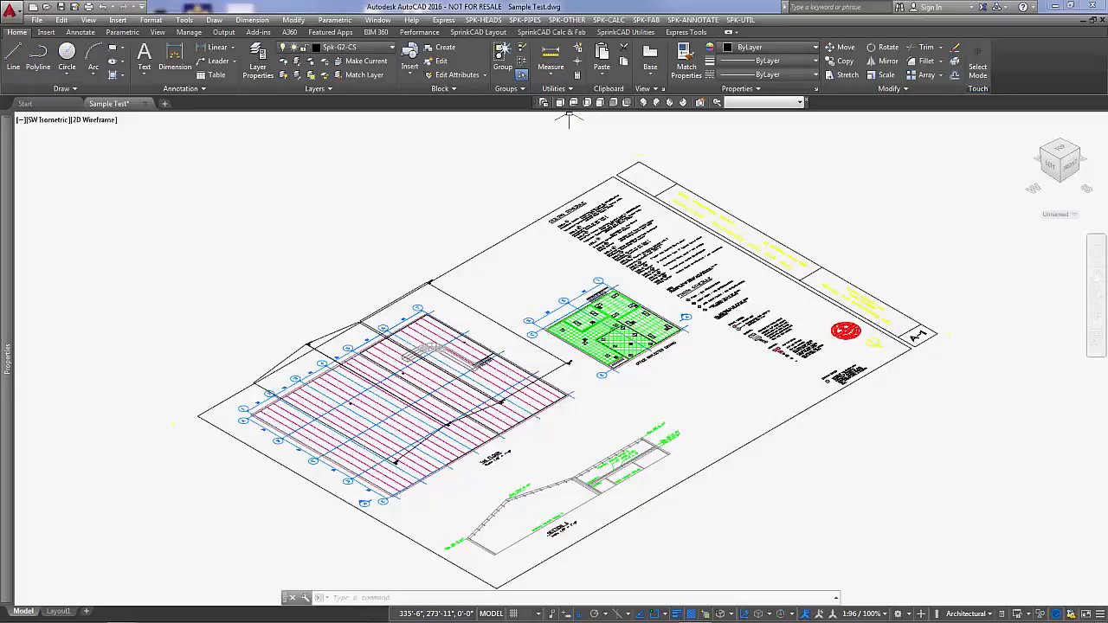
{"action": "left_click", "coordinate": [563, 102]}
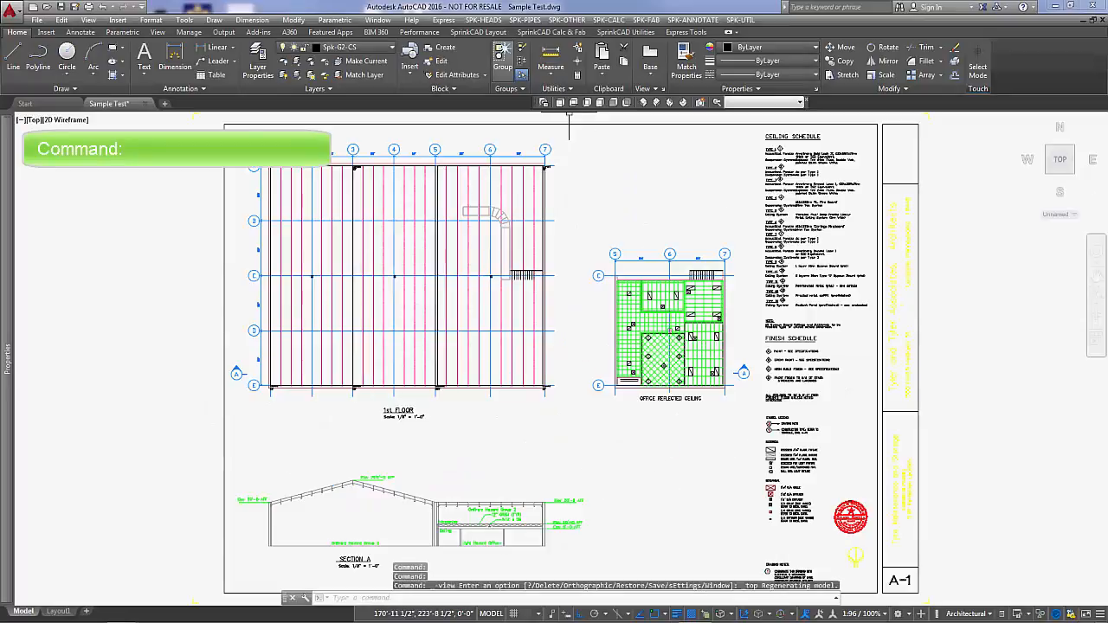
{"action": "left_click", "coordinate": [484, 20]}
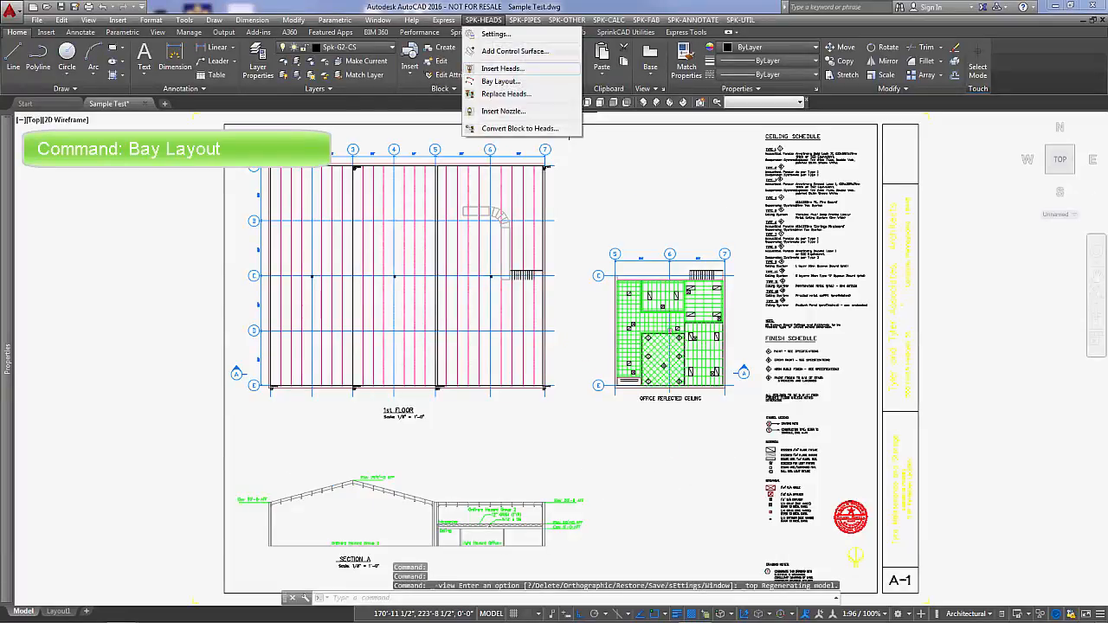
{"action": "left_click", "coordinate": [501, 81]}
{"action": "mouse_move", "coordinate": [333, 202]}
{"action": "middle_mouse_down"}
{"action": "mouse_move", "coordinate": [446, 272]}
{"action": "mouse_move", "coordinate": [541, 299]}
{"action": "middle_mouse_up"}
{"action": "scroll", "coordinate": [527, 375], "scroll_direction": "up", "scroll_amount": 2}
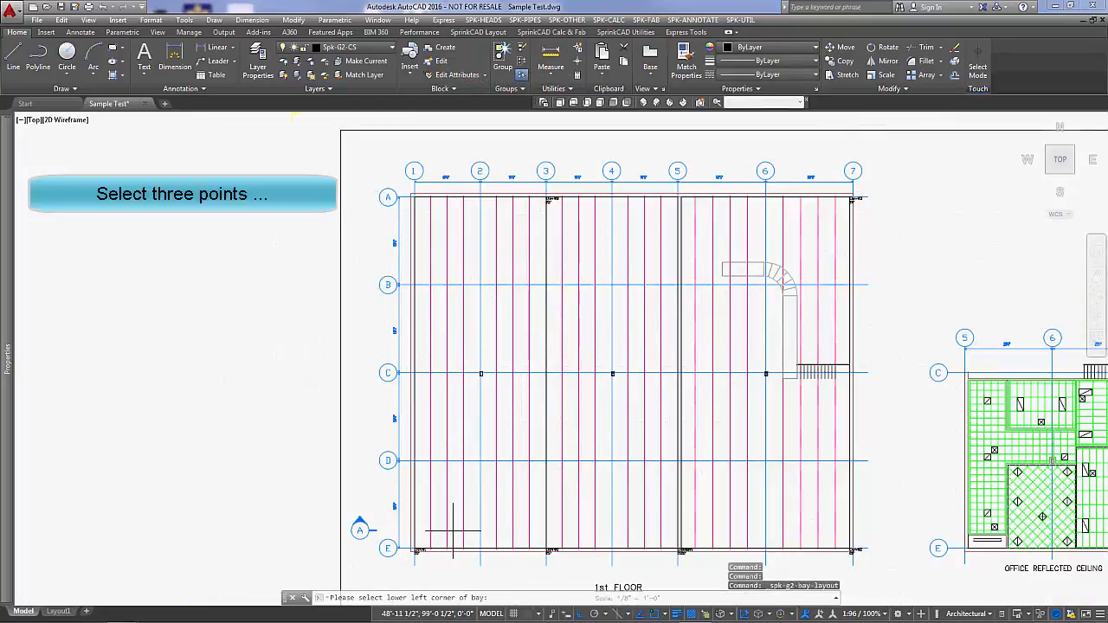
{"action": "left_click", "coordinate": [415, 550]}
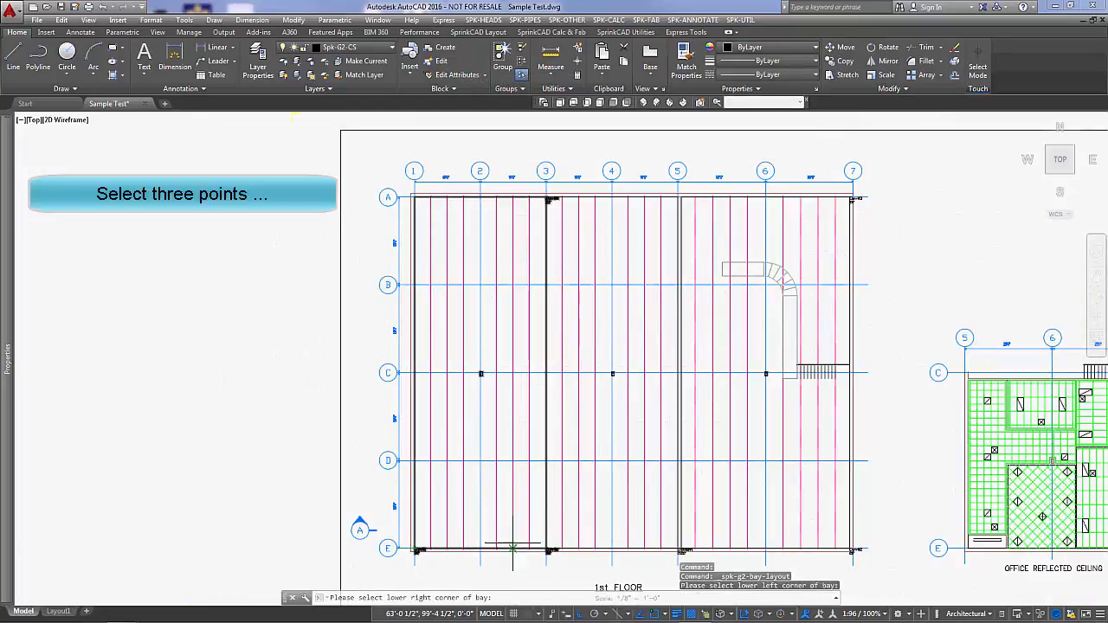
{"action": "left_click", "coordinate": [545, 549]}
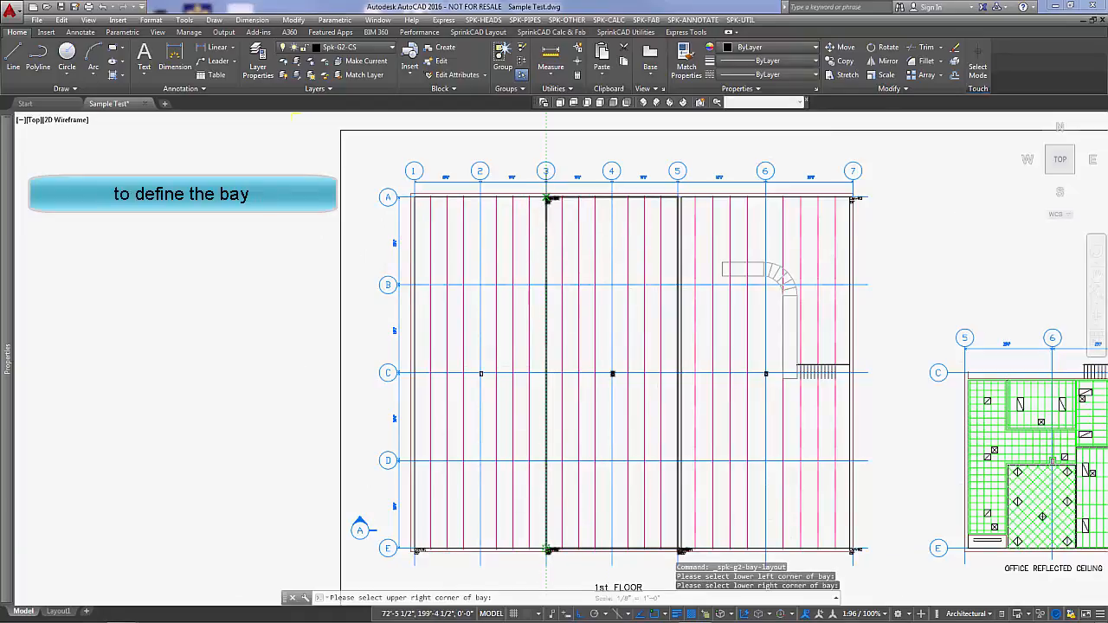
{"action": "left_click", "coordinate": [547, 198]}
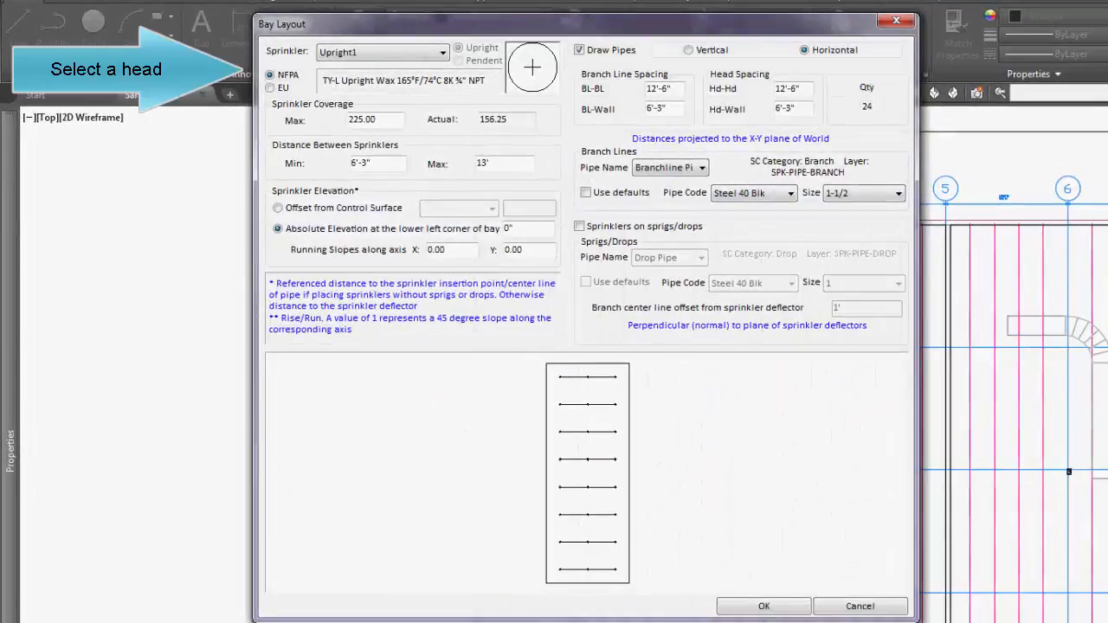
Step: Keep the Upright1 sprinkler and set the sprinkler elevation as an offset from control surface 1
{"action": "left_click", "coordinate": [442, 53]}
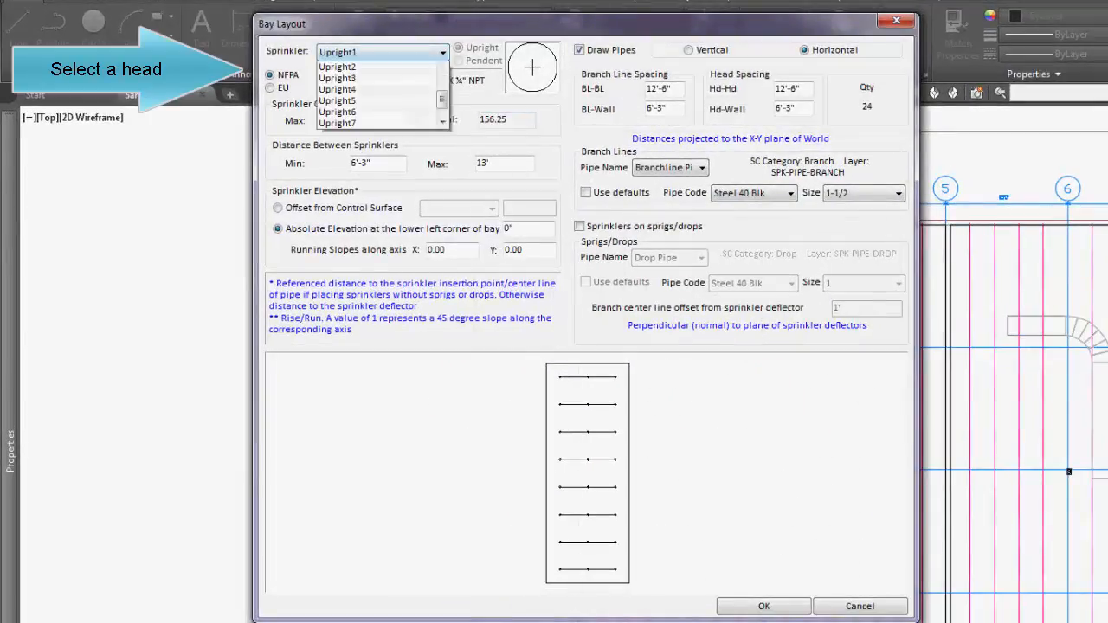
{"action": "left_click", "coordinate": [443, 53]}
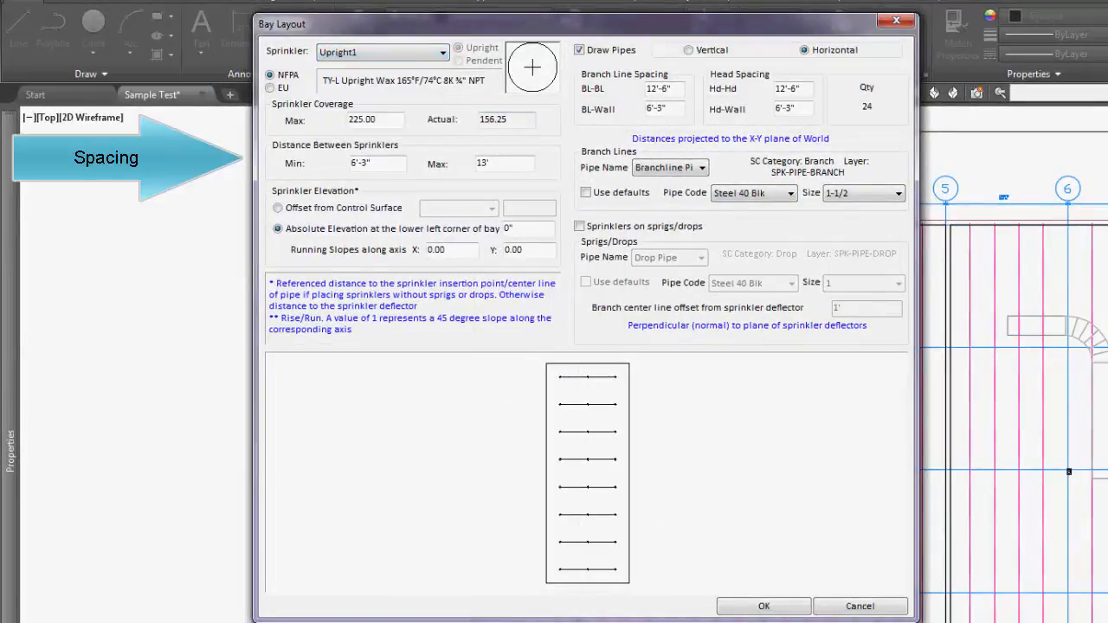
{"action": "left_click", "coordinate": [278, 208]}
{"action": "left_click", "coordinate": [459, 208]}
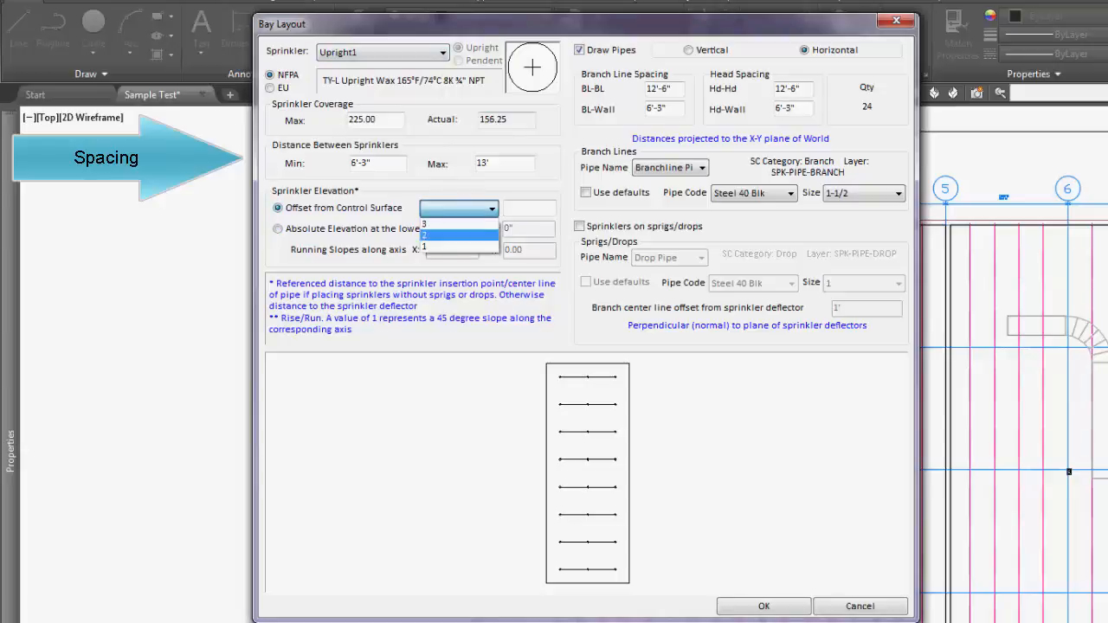
{"action": "left_click", "coordinate": [459, 247]}
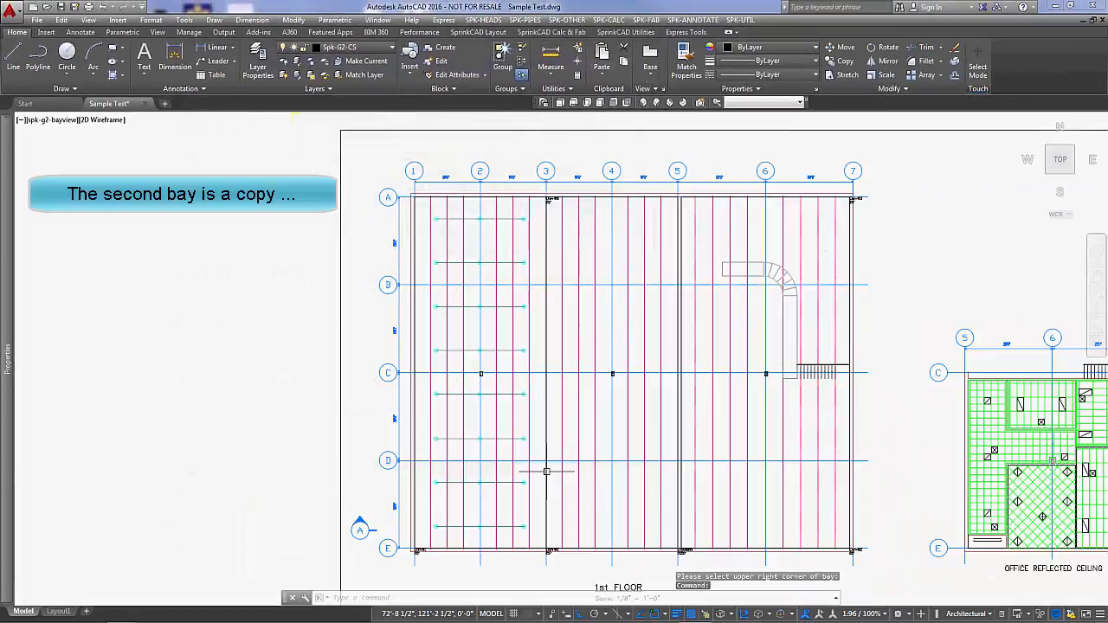
Step: Repeat Bay Layout and define the flat bay between grids 5 and 7, from row E up to row A
{"action": "left_click", "coordinate": [546, 472]}
{"action": "key", "text": "Return"}
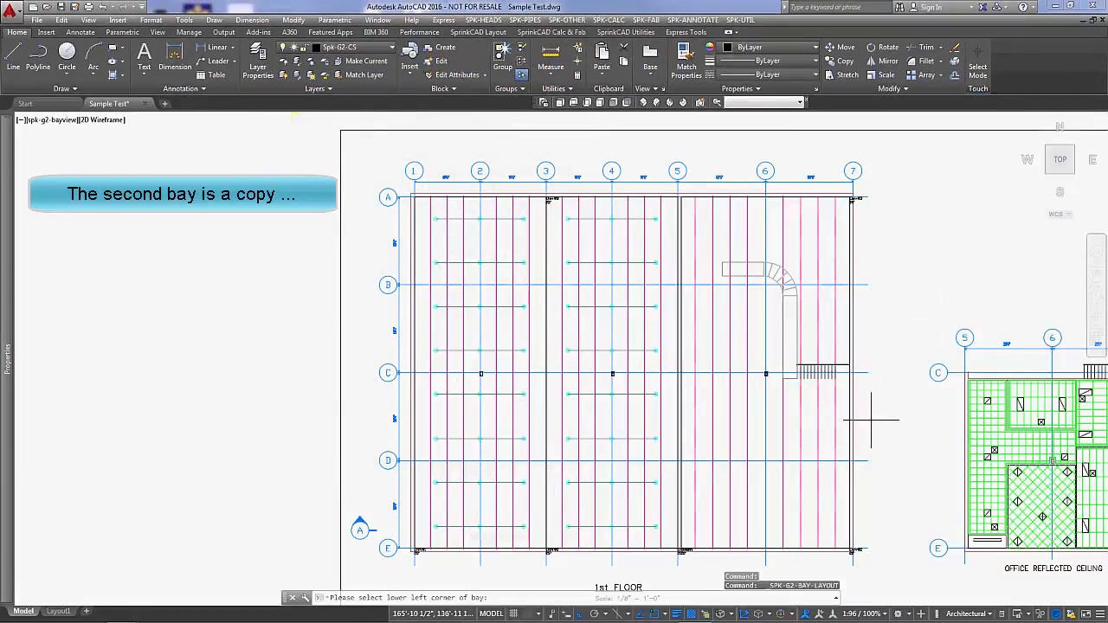
{"action": "left_click", "coordinate": [682, 549]}
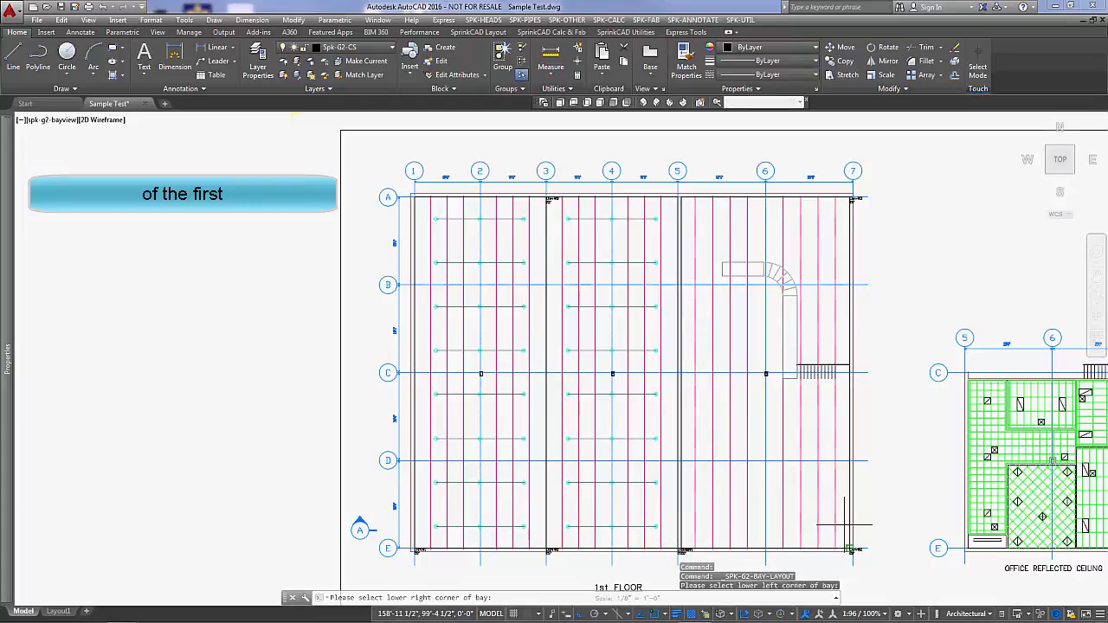
{"action": "left_click", "coordinate": [852, 547]}
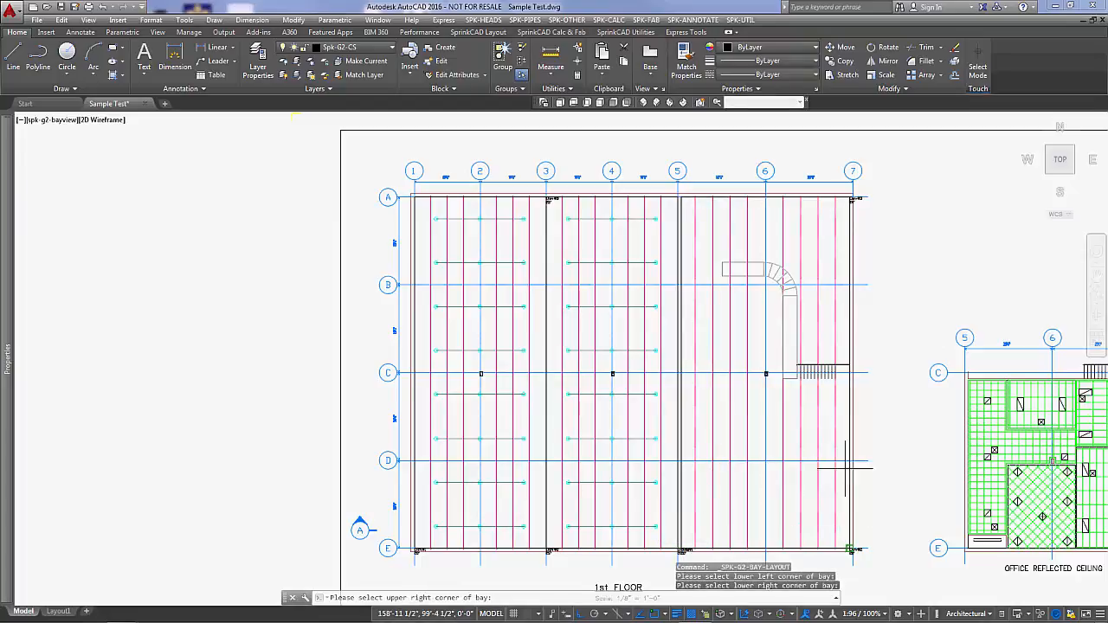
{"action": "left_click", "coordinate": [854, 198]}
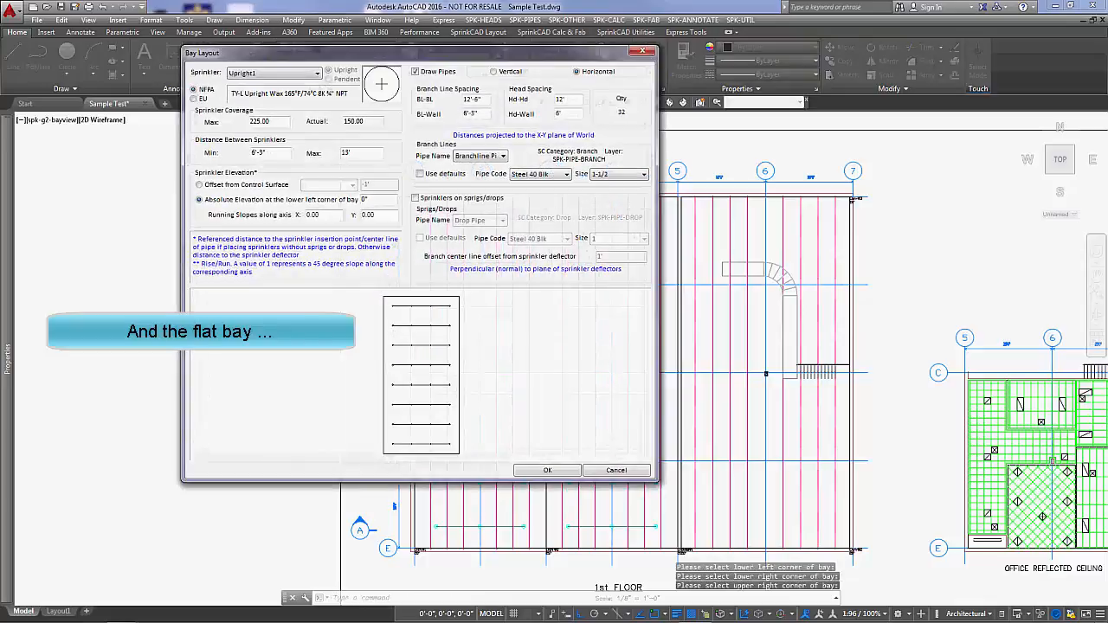
Step: Set the sprinkler elevation as an offset from control surface 3 and generate the flat bay's heads and branch lines
{"action": "left_click", "coordinate": [199, 185]}
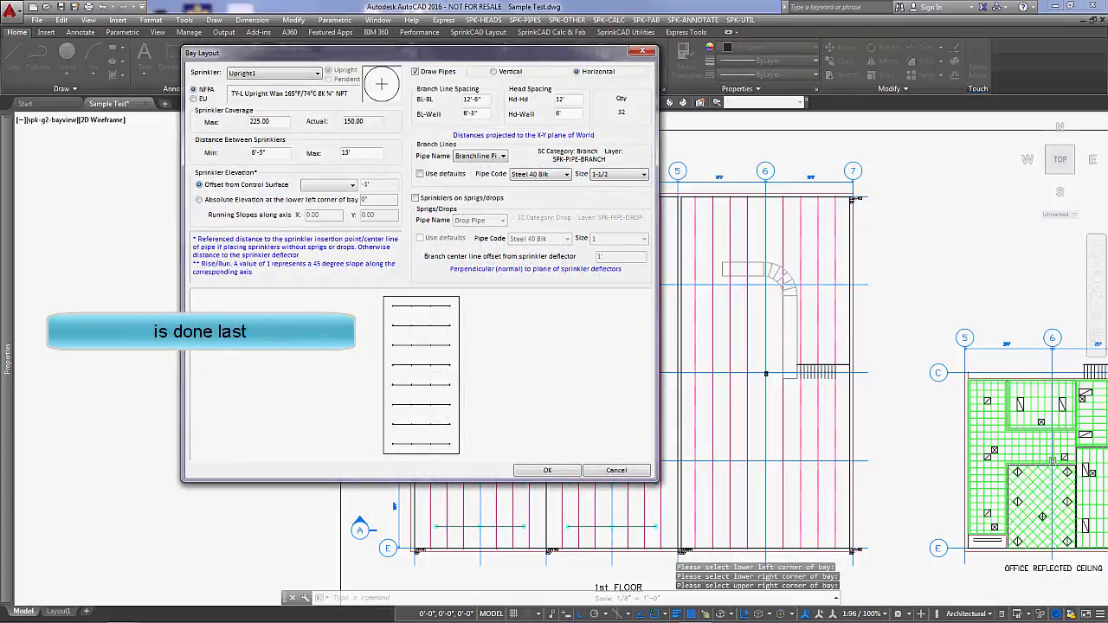
{"action": "left_click", "coordinate": [352, 184]}
{"action": "left_click", "coordinate": [328, 196]}
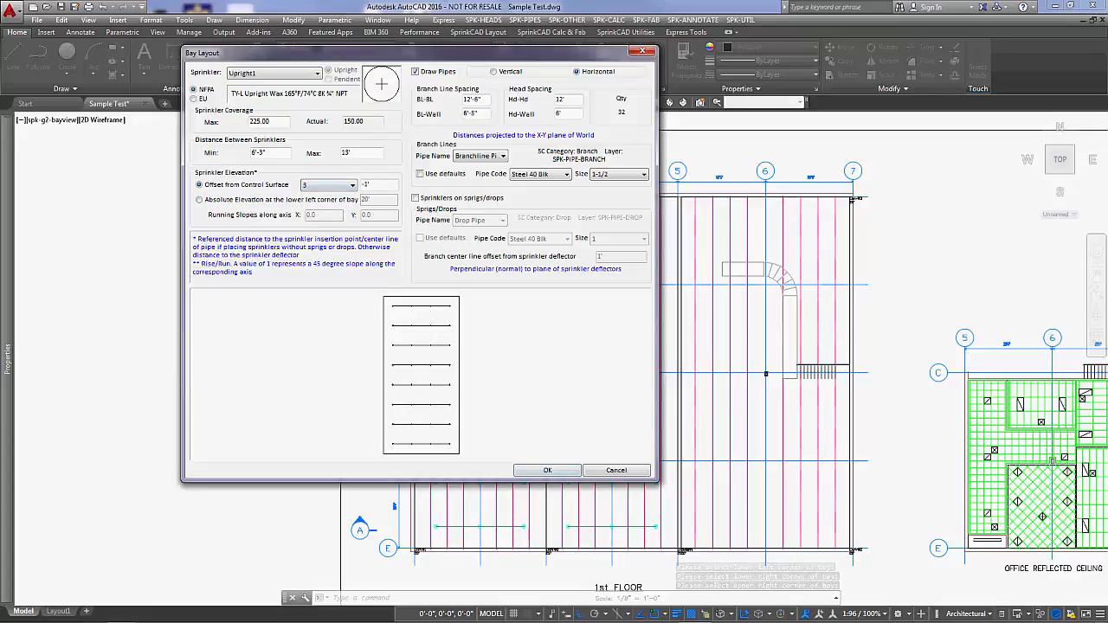
{"action": "left_click", "coordinate": [548, 470]}
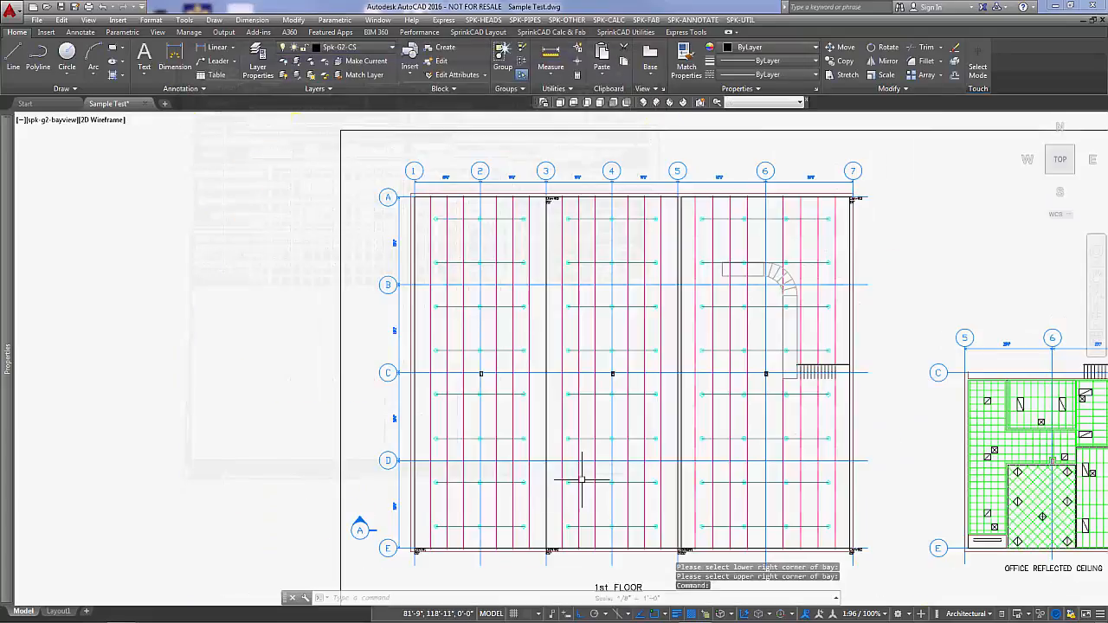
Step: Inspect the laid-out sprinkler bays from the front and in SW isometric view
{"action": "left_click", "coordinate": [614, 102]}
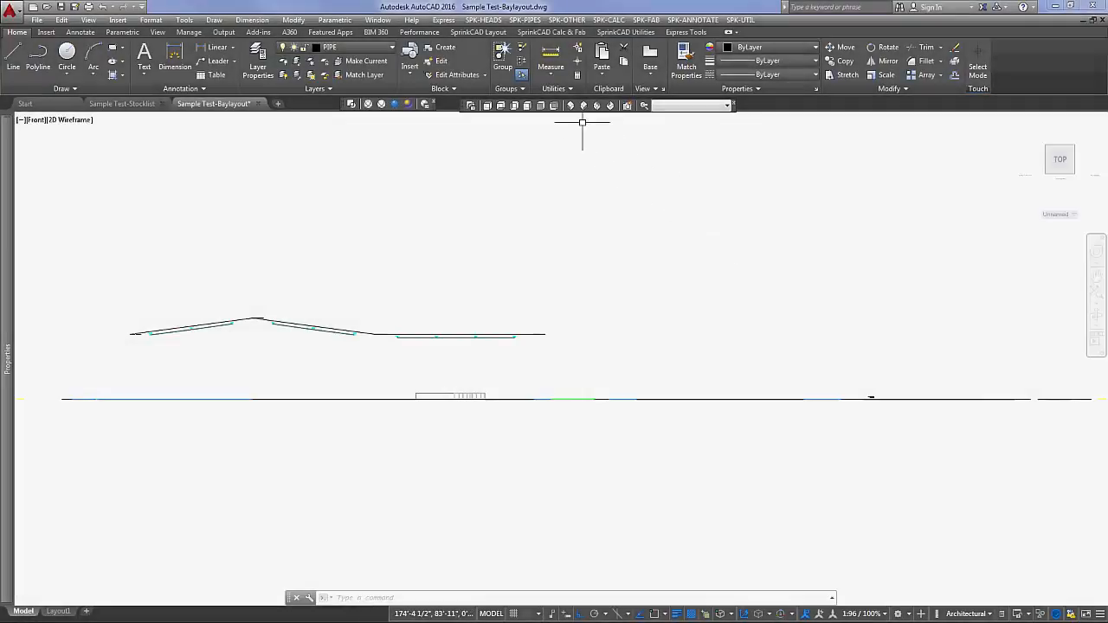
{"action": "left_click", "coordinate": [571, 105]}
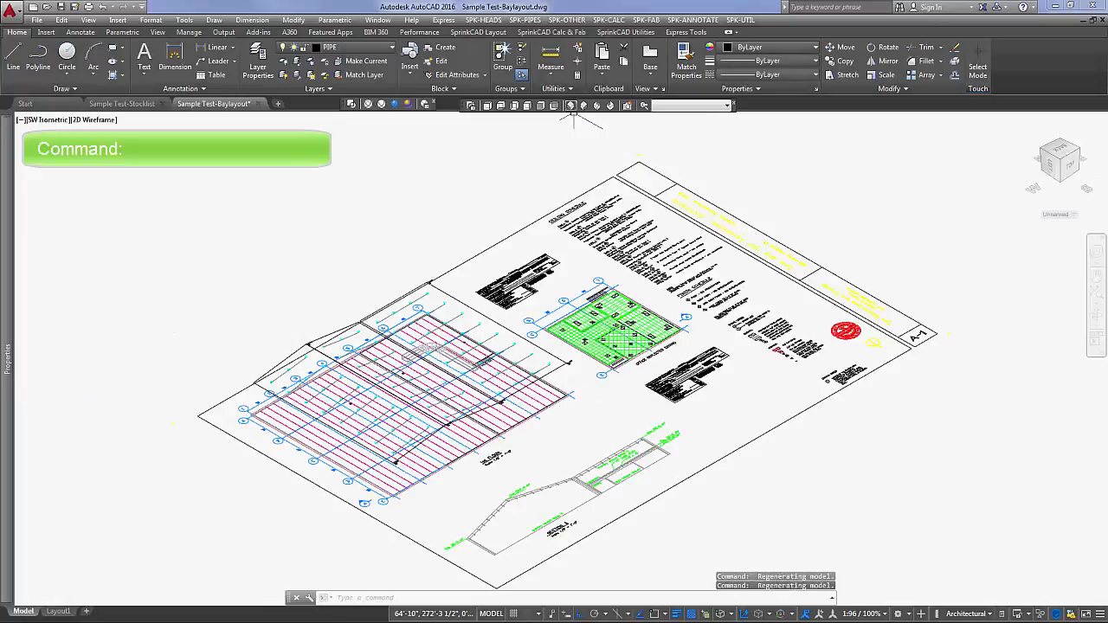
Step: Insert the 3D solid model of the sprinkler heads and branch lines with I3D
{"action": "type", "text": "i"}
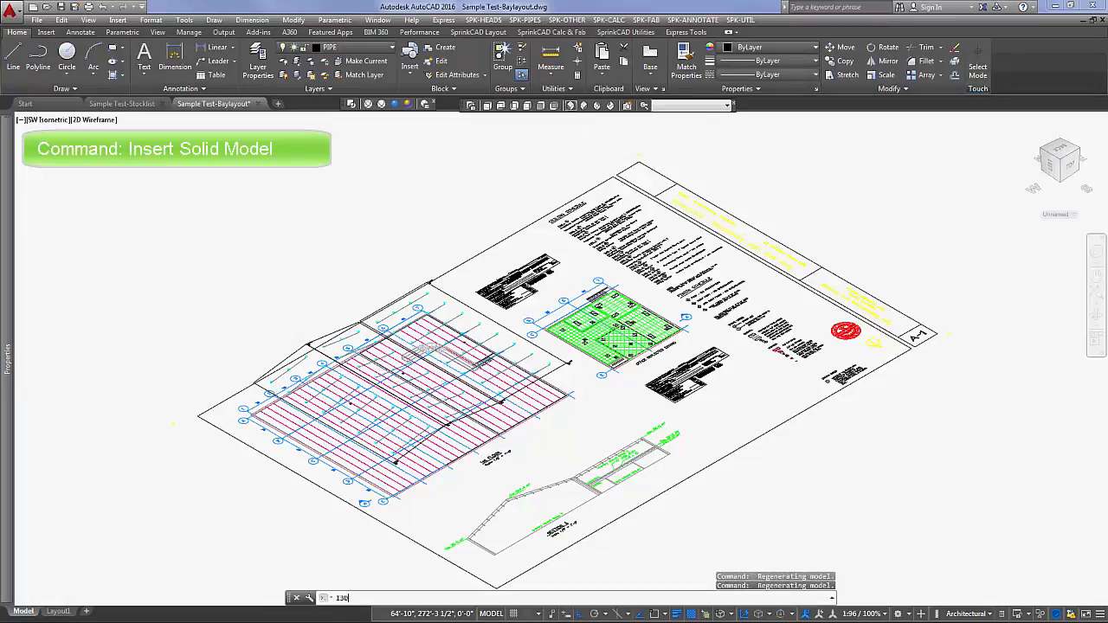
{"action": "type", "text": "3D"}
{"action": "key", "text": "Return"}
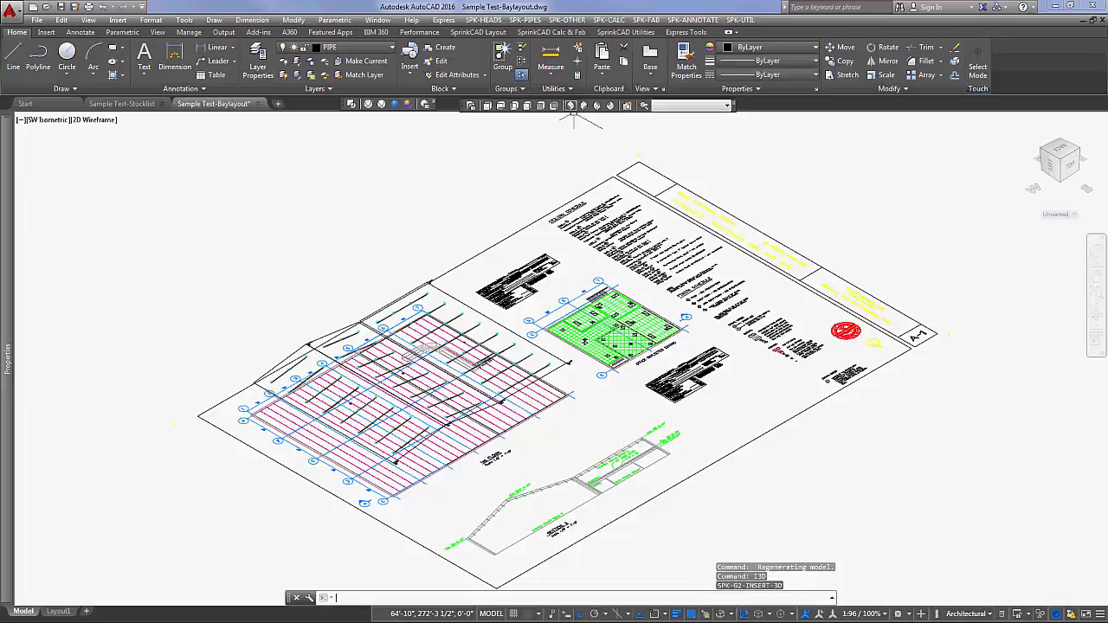
Step: Isolate the PIPE layer by picking one of the branch lines
{"action": "type", "text": "layis"}
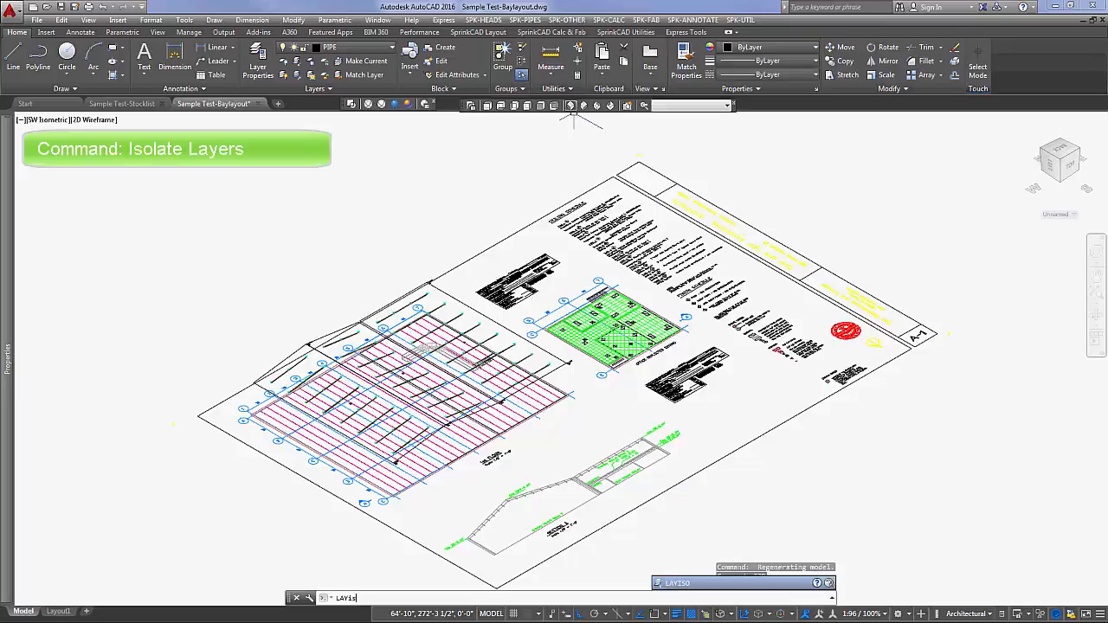
{"action": "type", "text": "o"}
{"action": "key", "text": "Return"}
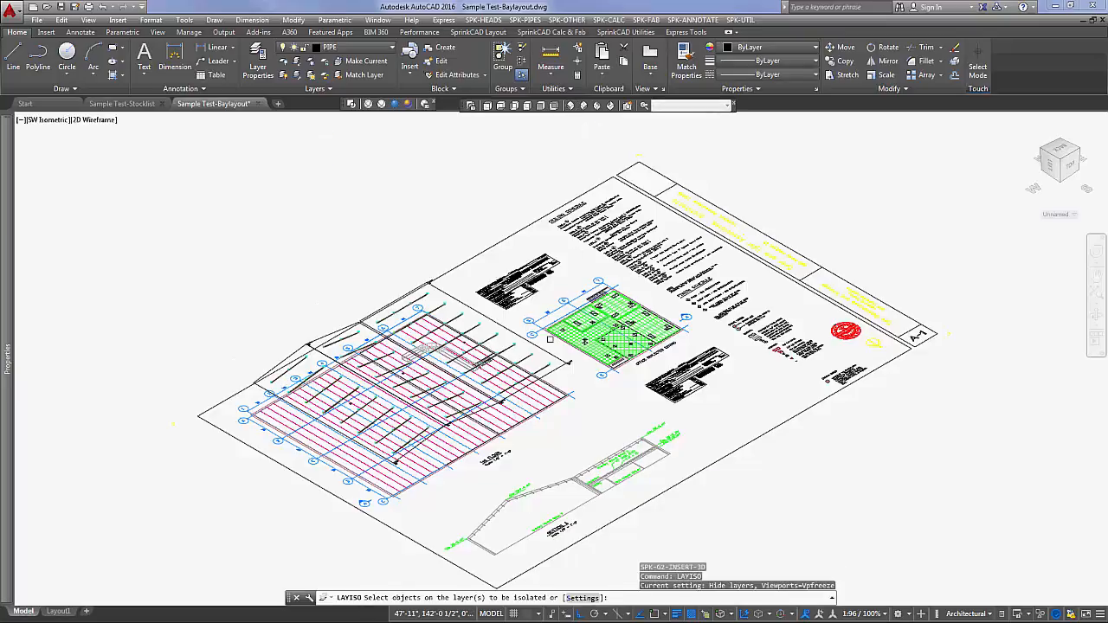
{"action": "left_click", "coordinate": [538, 370]}
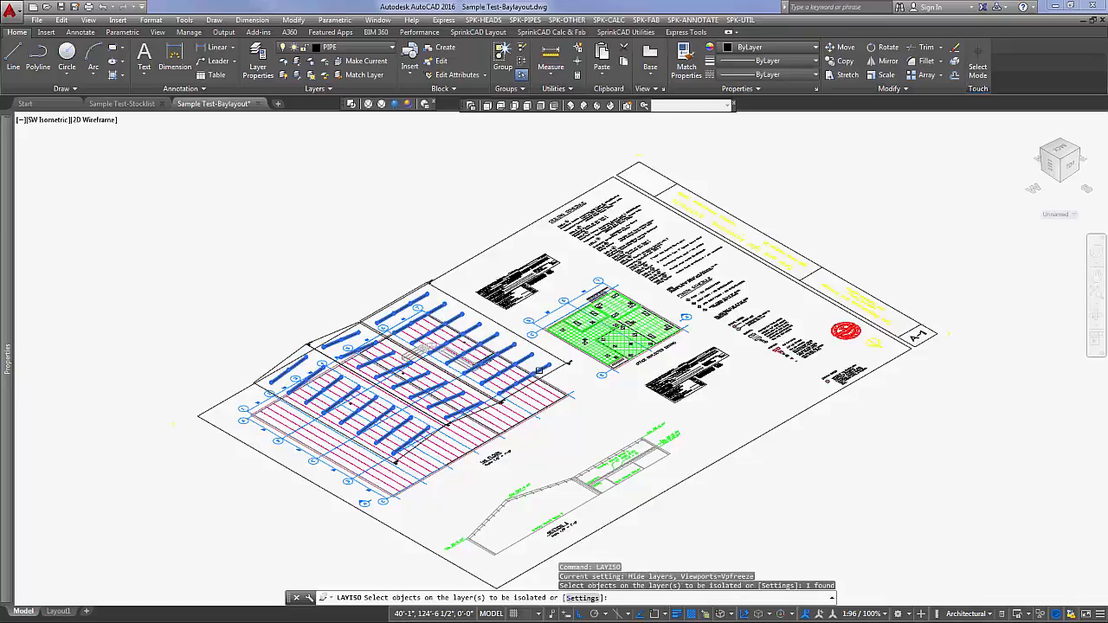
{"action": "key", "text": "Return"}
Step: Apply the Realistic visual style and examine the end sprinkler head, its elbow and the branch line up close
{"action": "scroll", "coordinate": [442, 416], "scroll_direction": "up", "scroll_amount": 4}
{"action": "scroll", "coordinate": [441, 419], "scroll_direction": "up", "scroll_amount": 6}
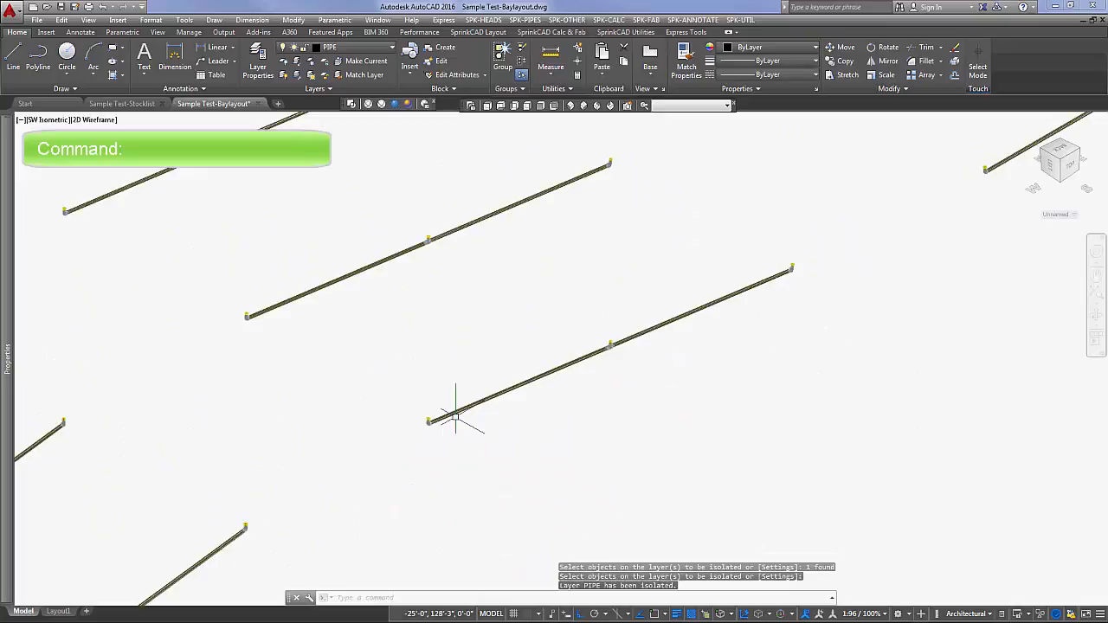
{"action": "key", "text": "ctrl+shift+r"}
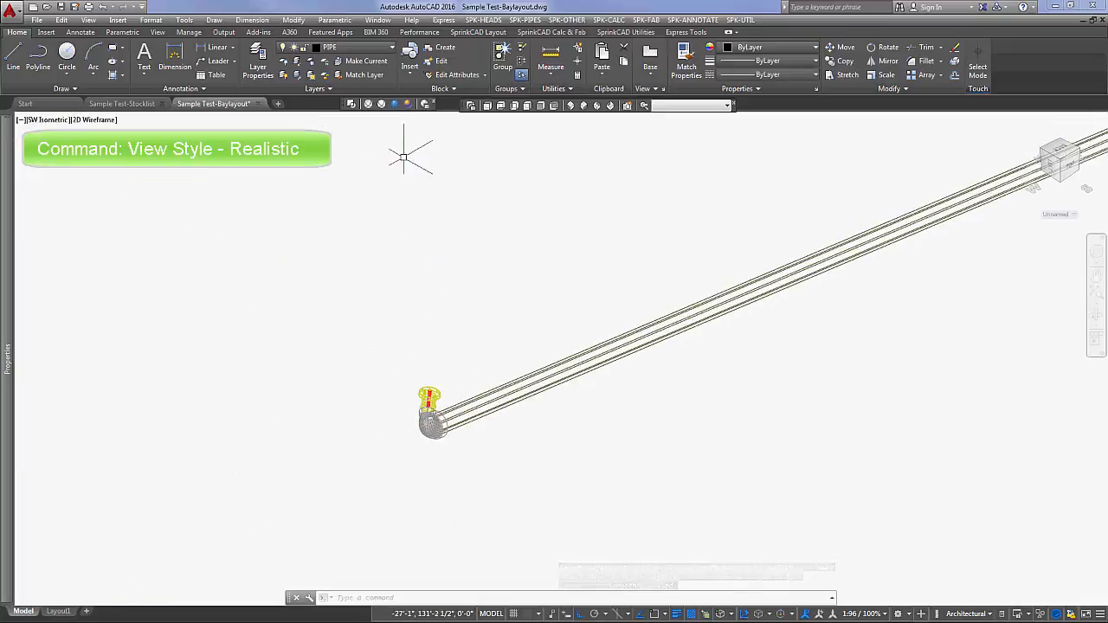
{"action": "left_click", "coordinate": [395, 104]}
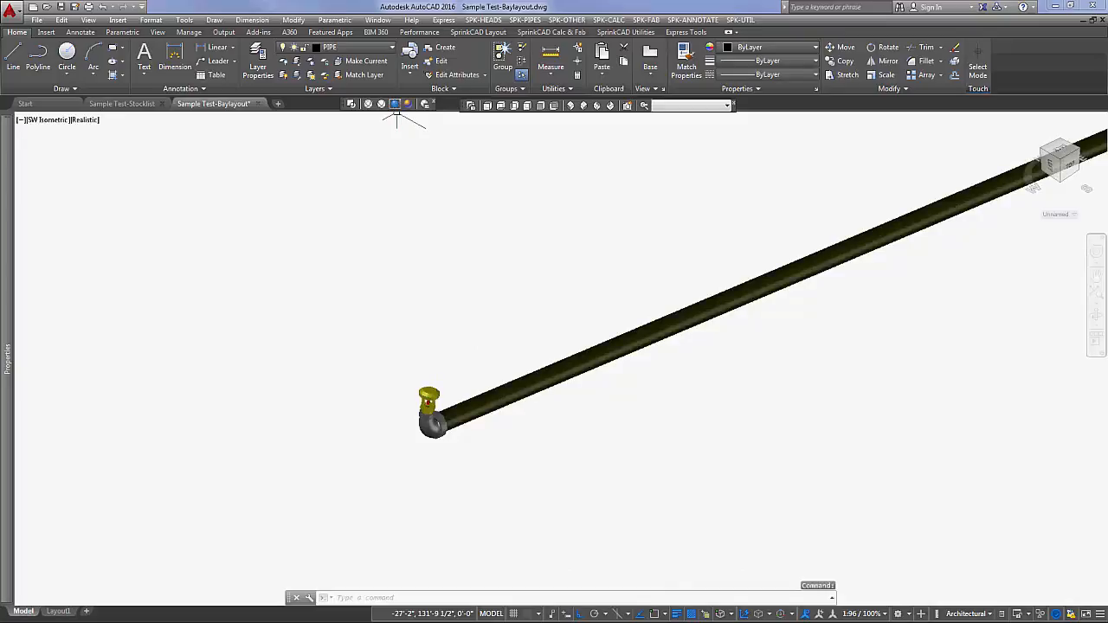
{"action": "middle_click_drag", "start_coordinate": [951, 245], "coordinate": [941, 257]}
{"action": "left_click_drag", "start_coordinate": [941, 257], "coordinate": [512, 401]}
{"action": "key", "text": "Escape"}
{"action": "middle_click_drag", "start_coordinate": [860, 283], "coordinate": [401, 494]}
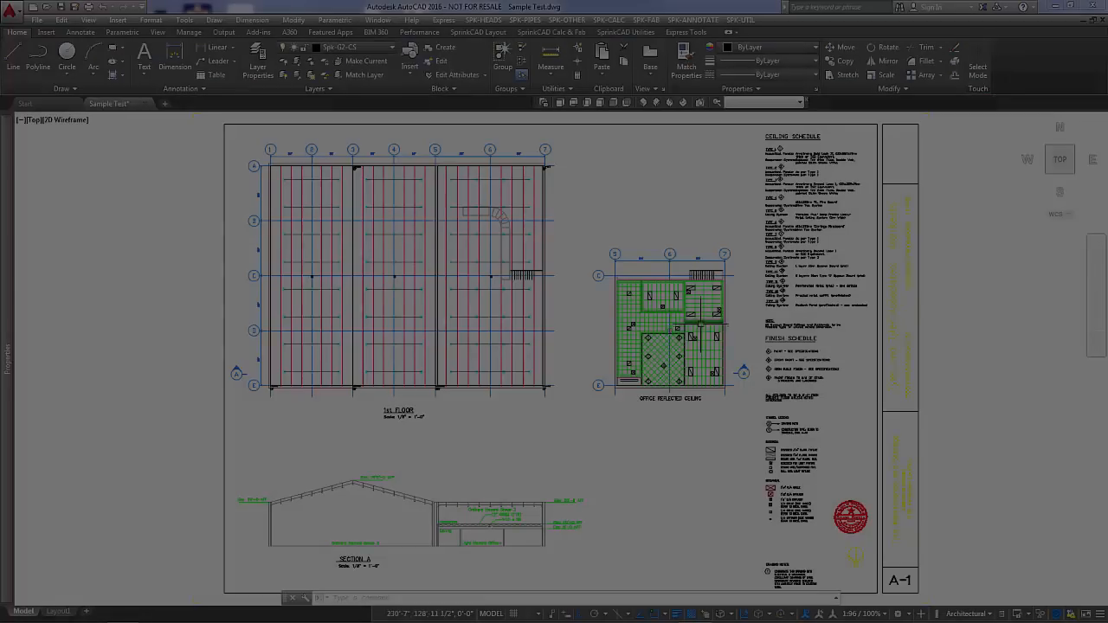
Step: Set up Insert Heads for Pendent1 sprinklers at an absolute elevation of 8' with horizontal offsets X 12 and Y 12
{"action": "scroll", "coordinate": [680, 322], "scroll_direction": "up", "scroll_amount": 6}
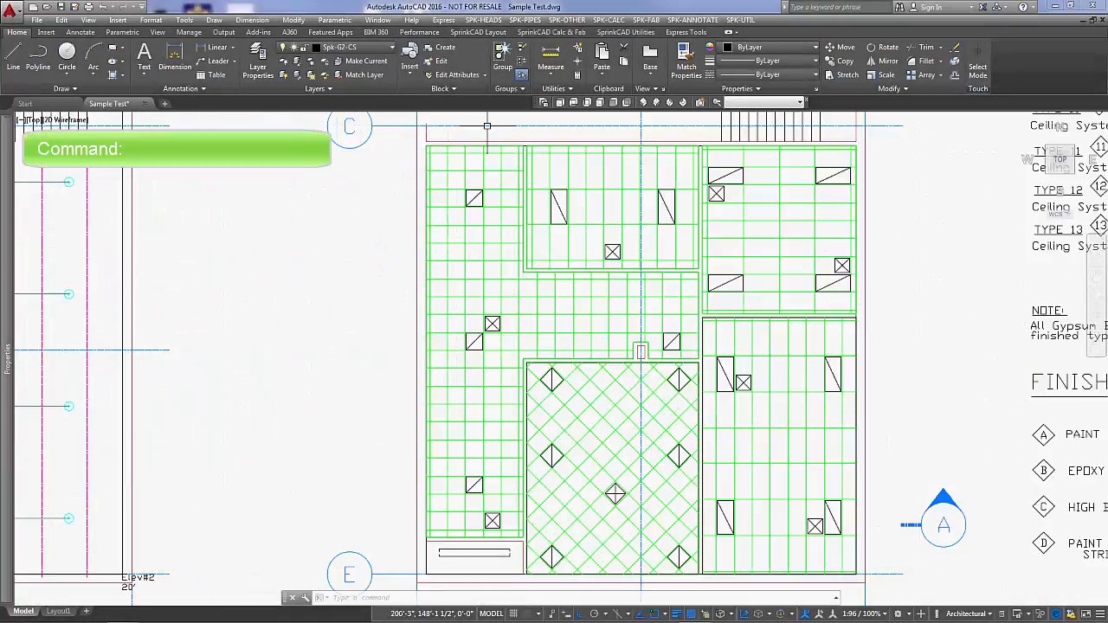
{"action": "left_click", "coordinate": [484, 19]}
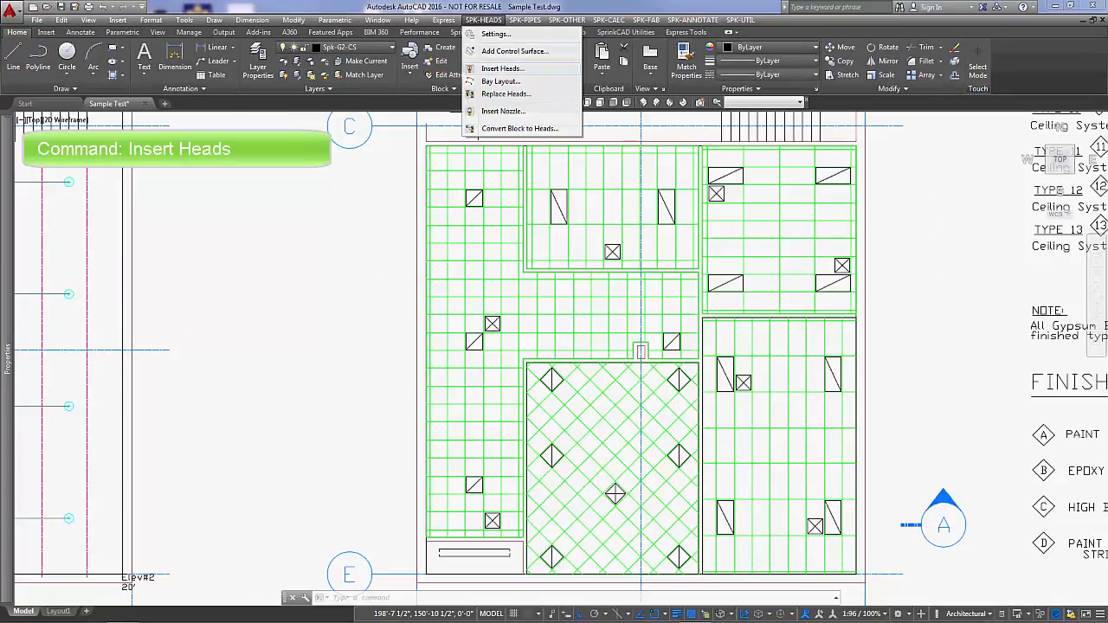
{"action": "left_click", "coordinate": [502, 68]}
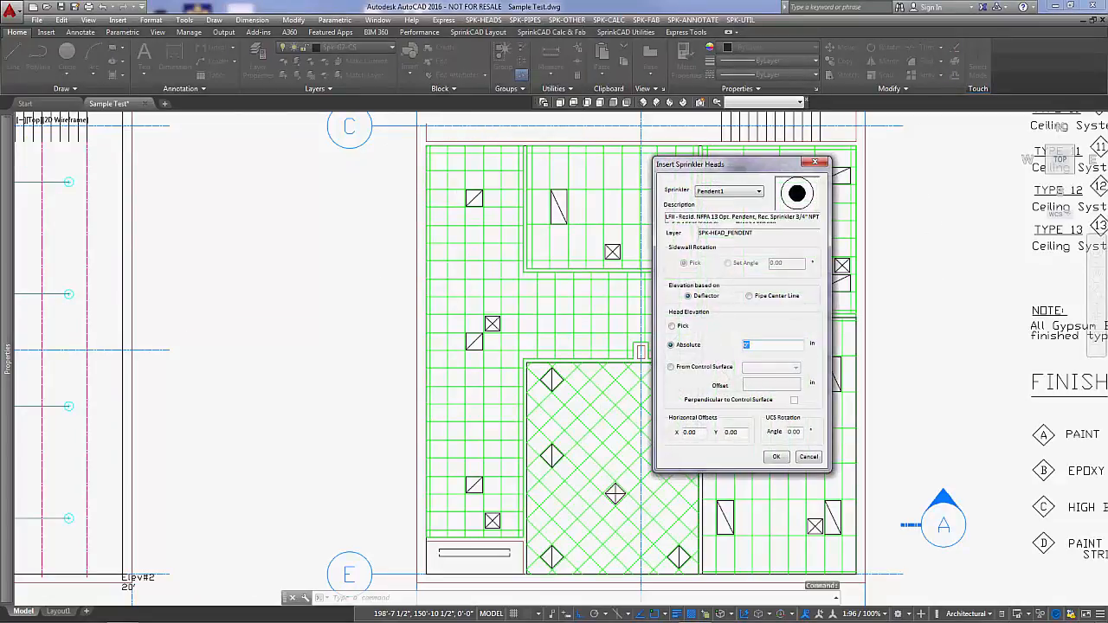
{"action": "type", "text": "8"}
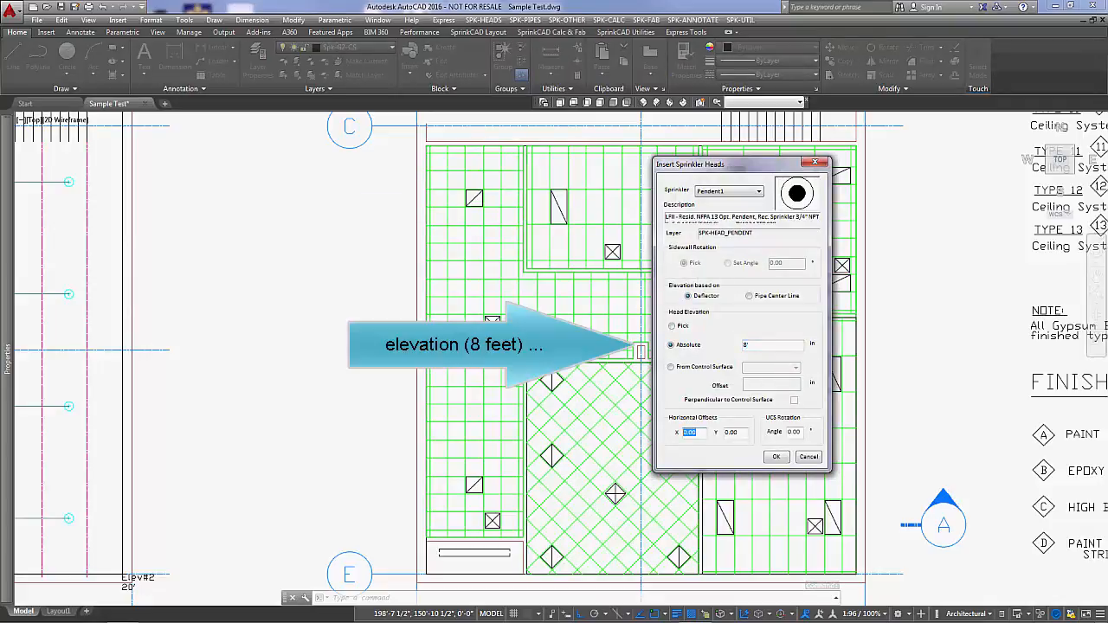
{"action": "type", "text": "12"}
{"action": "key", "text": "Tab"}
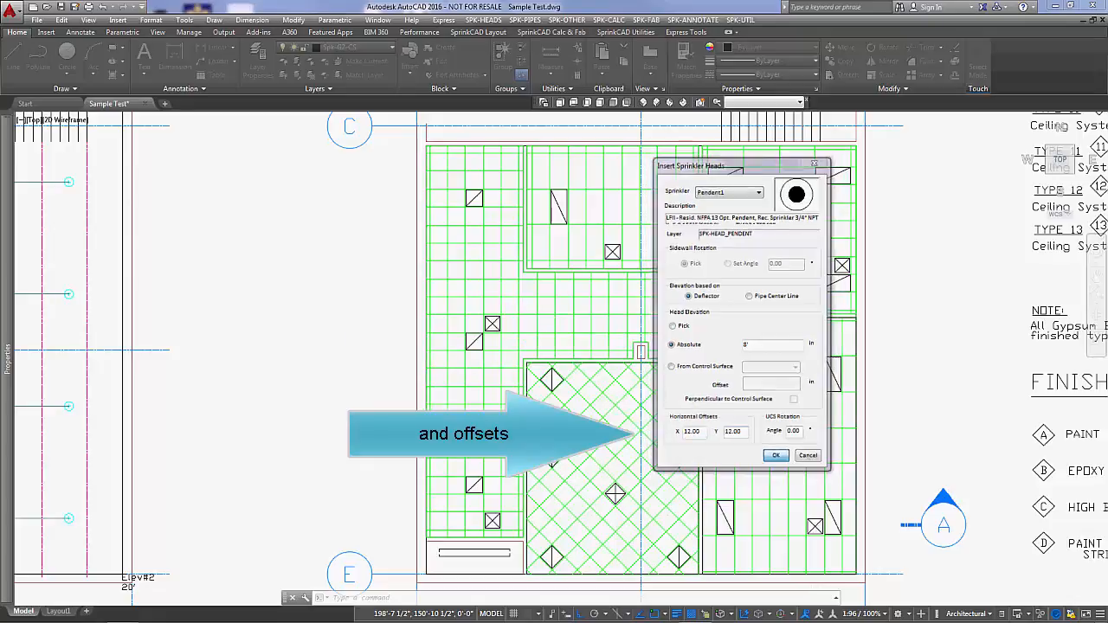
{"action": "key", "text": "Return"}
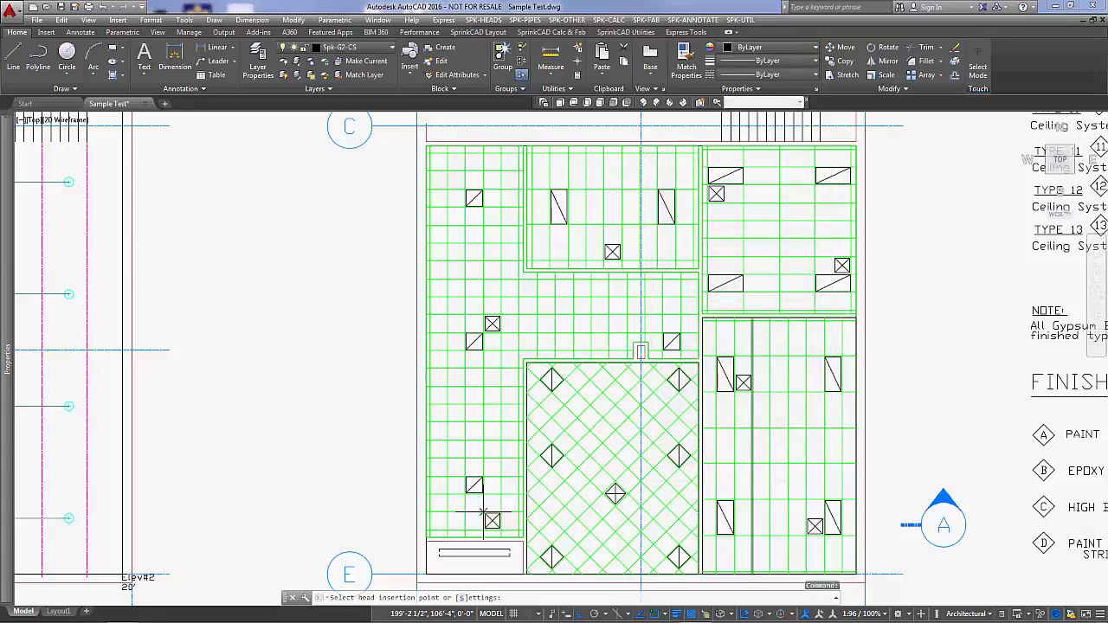
Step: Place four pendent heads down the long ceiling strip beside grid 5 and two along the adjoining corridor
{"action": "left_click", "coordinate": [473, 503]}
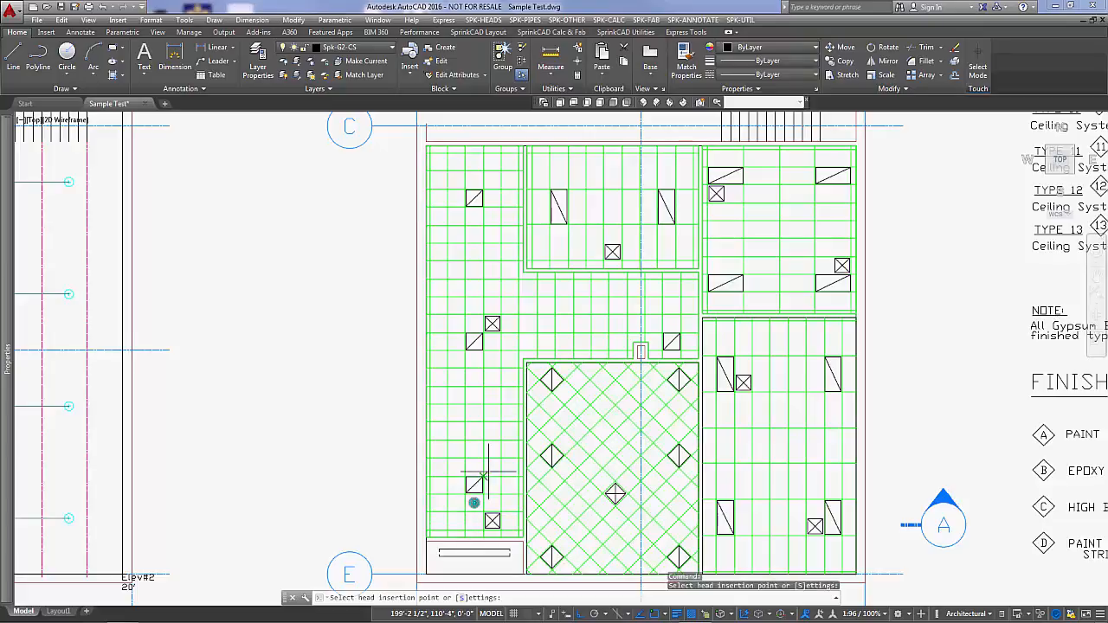
{"action": "left_click", "coordinate": [474, 396]}
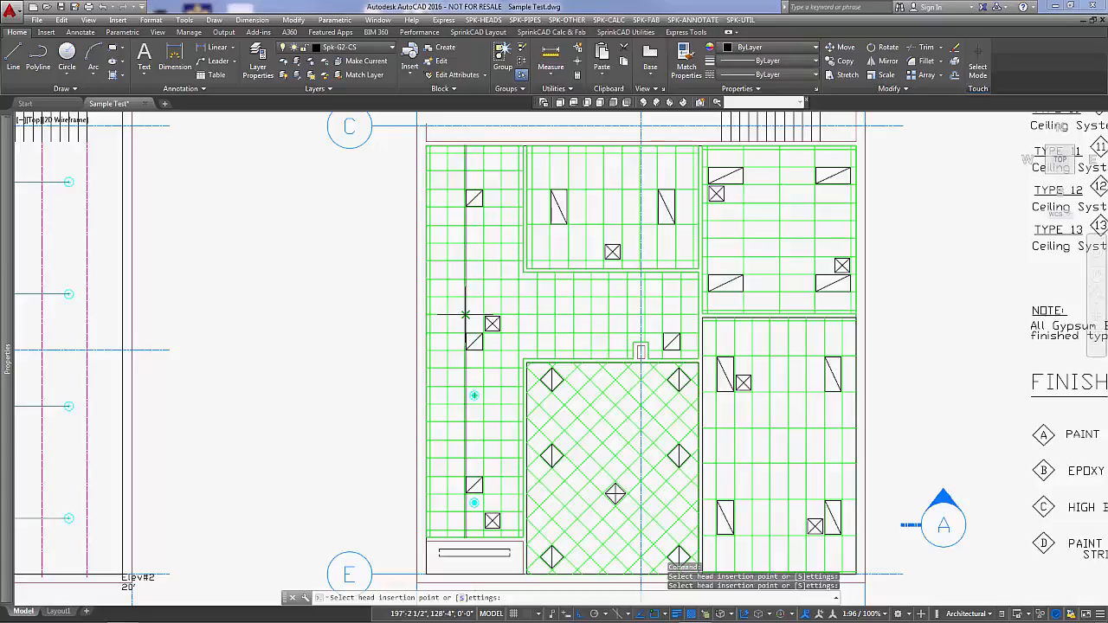
{"action": "left_click", "coordinate": [474, 287]}
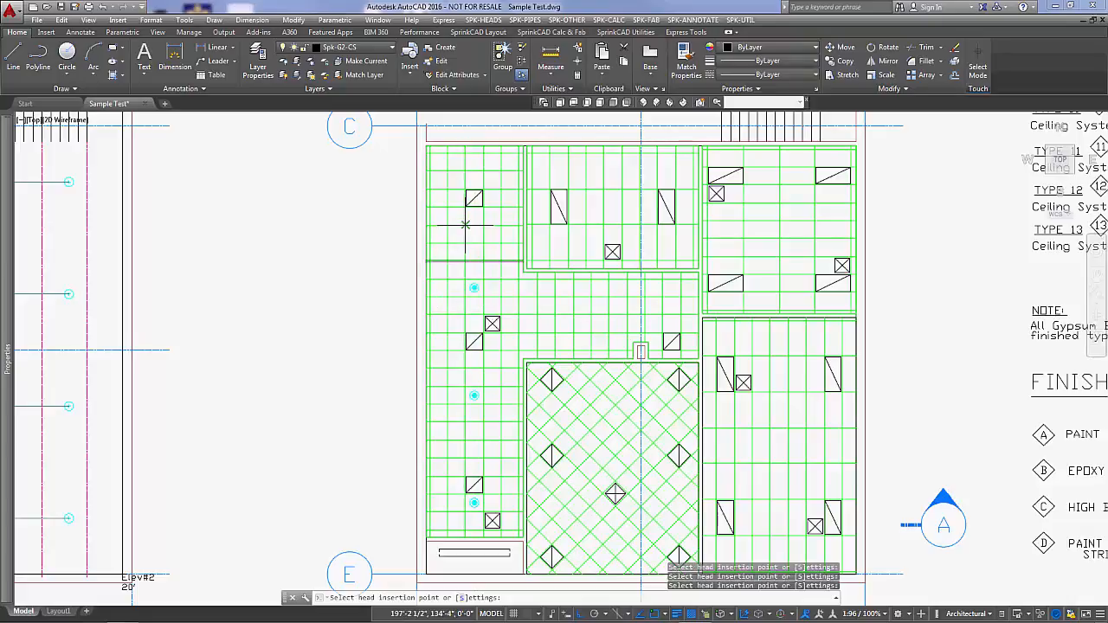
{"action": "left_click", "coordinate": [474, 180]}
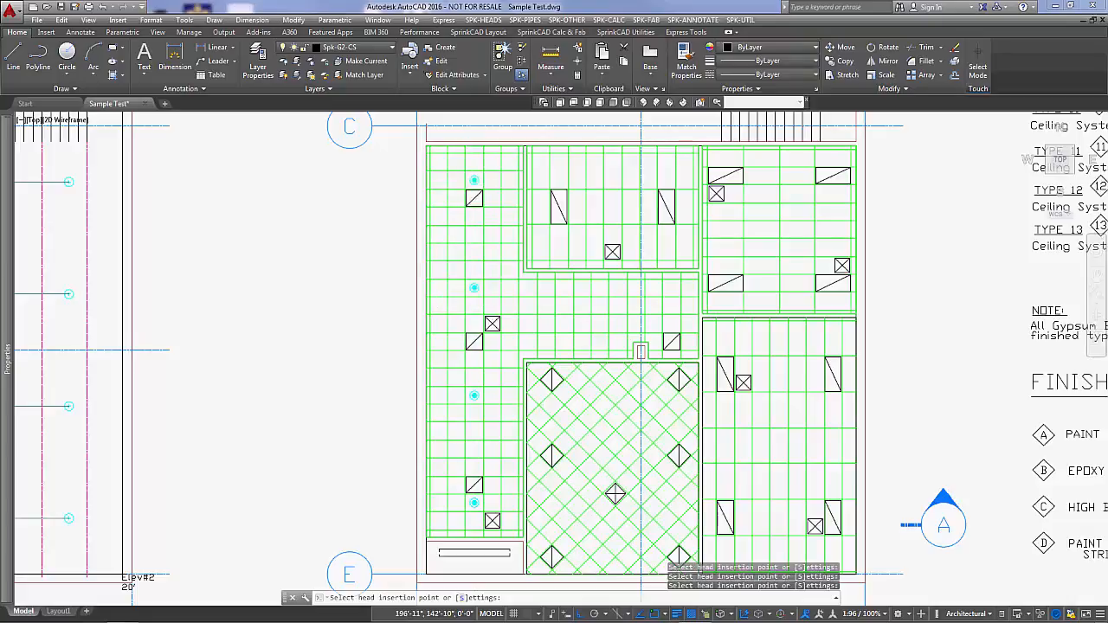
{"action": "left_click", "coordinate": [564, 306]}
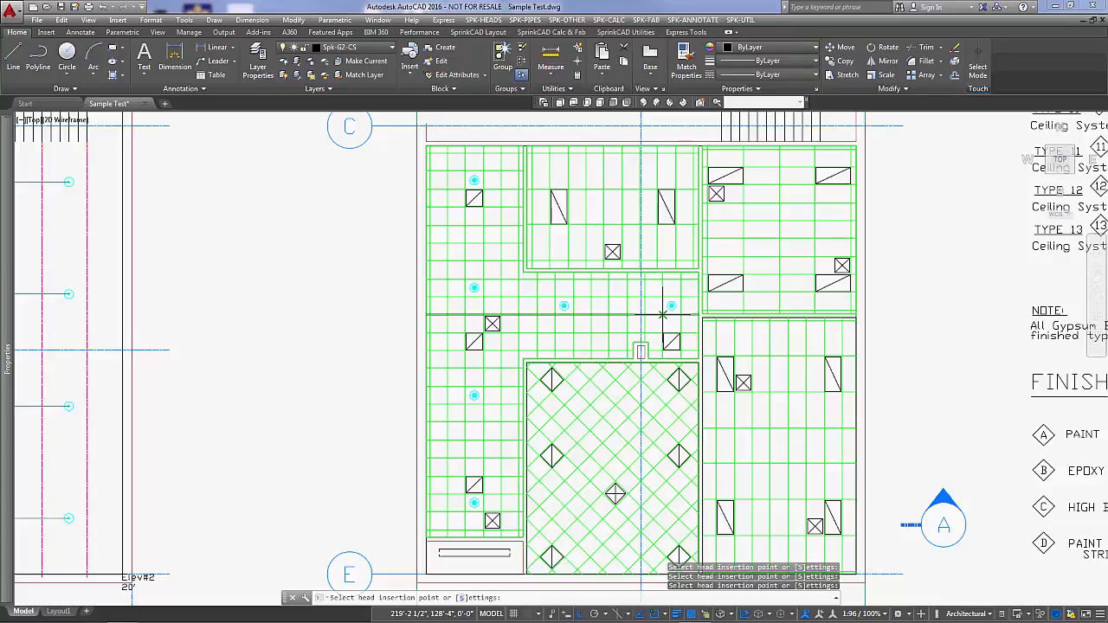
Step: Set the X horizontal offset to 24 and place heads near the four corners of the northeast office ceiling
{"action": "type", "text": "s"}
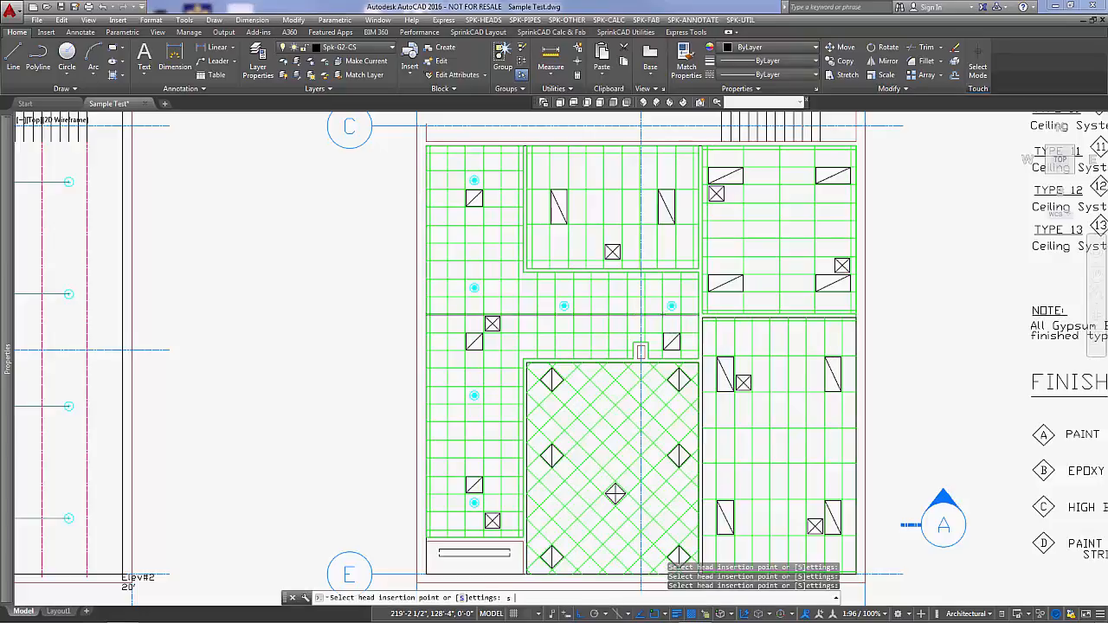
{"action": "key", "text": "Return"}
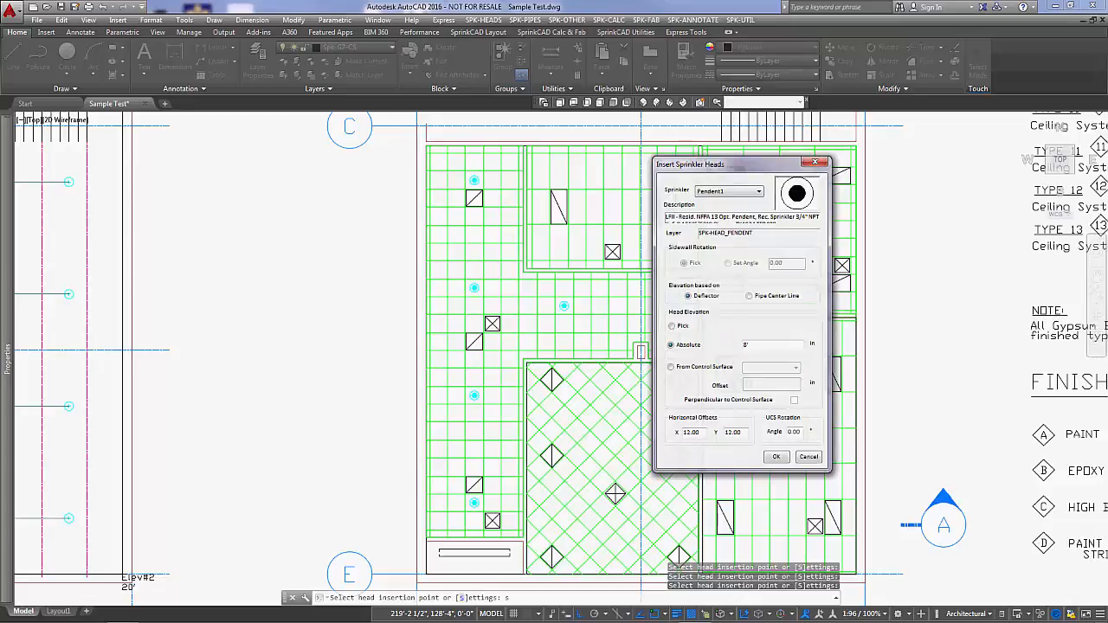
{"action": "type", "text": "24"}
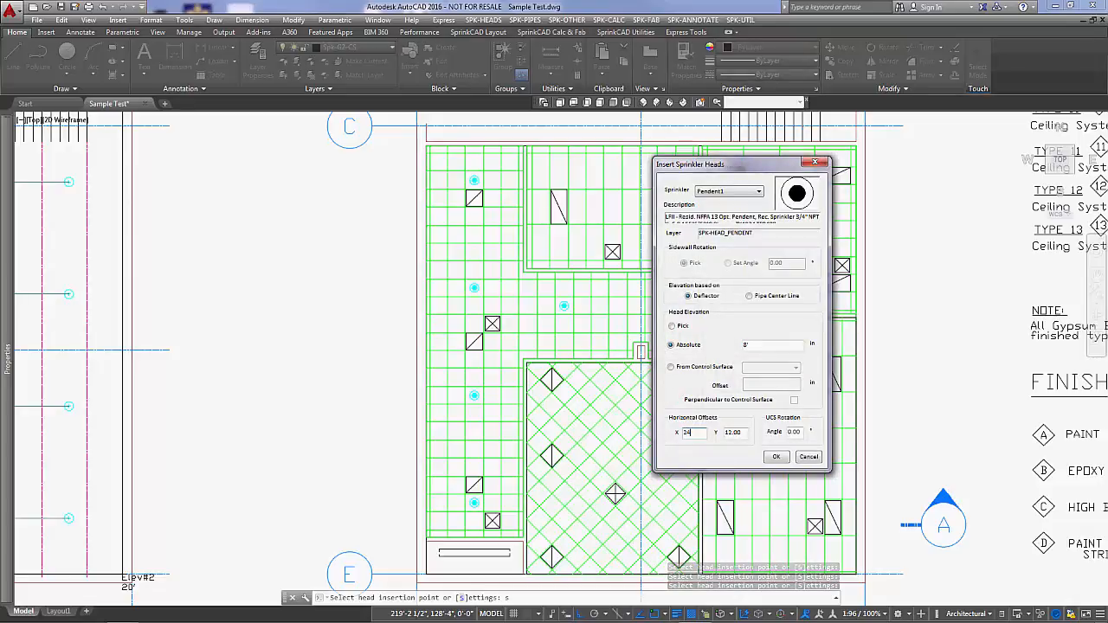
{"action": "key", "text": "Return"}
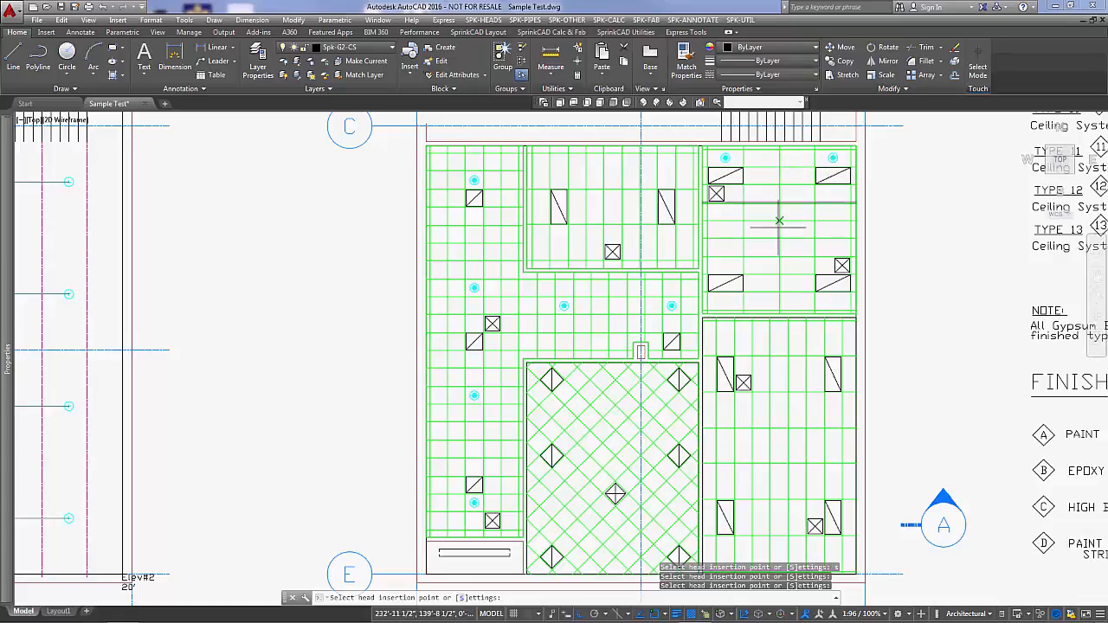
{"action": "left_click", "coordinate": [725, 300]}
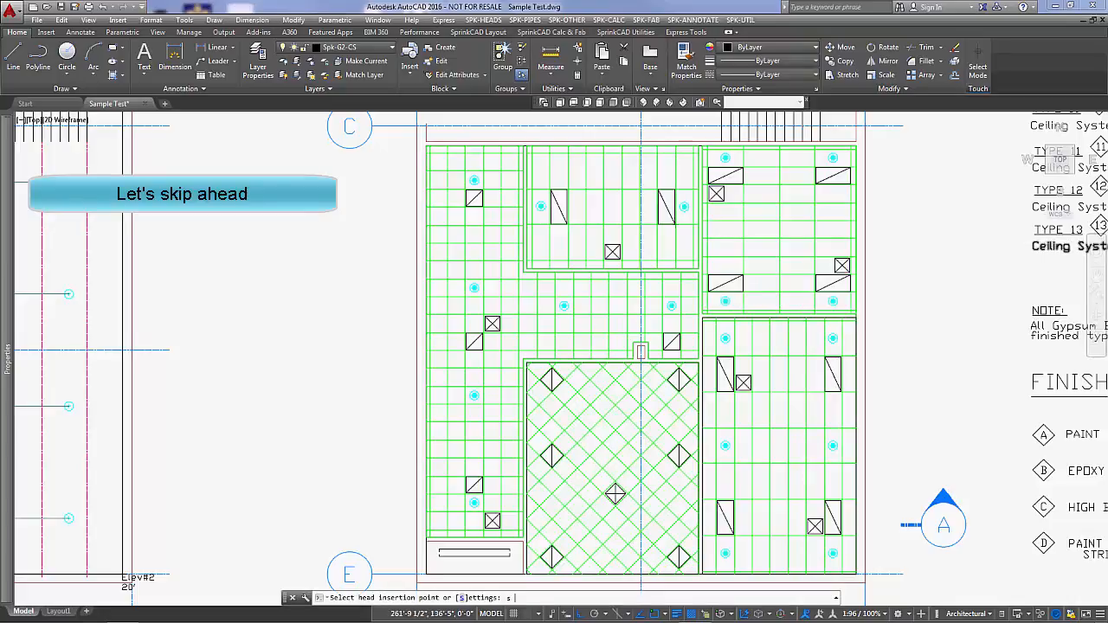
Step: Set the UCS rotation angle to 45° and the Y horizontal offset to 12 for the diagonal ceiling grid
{"action": "key", "text": "Return"}
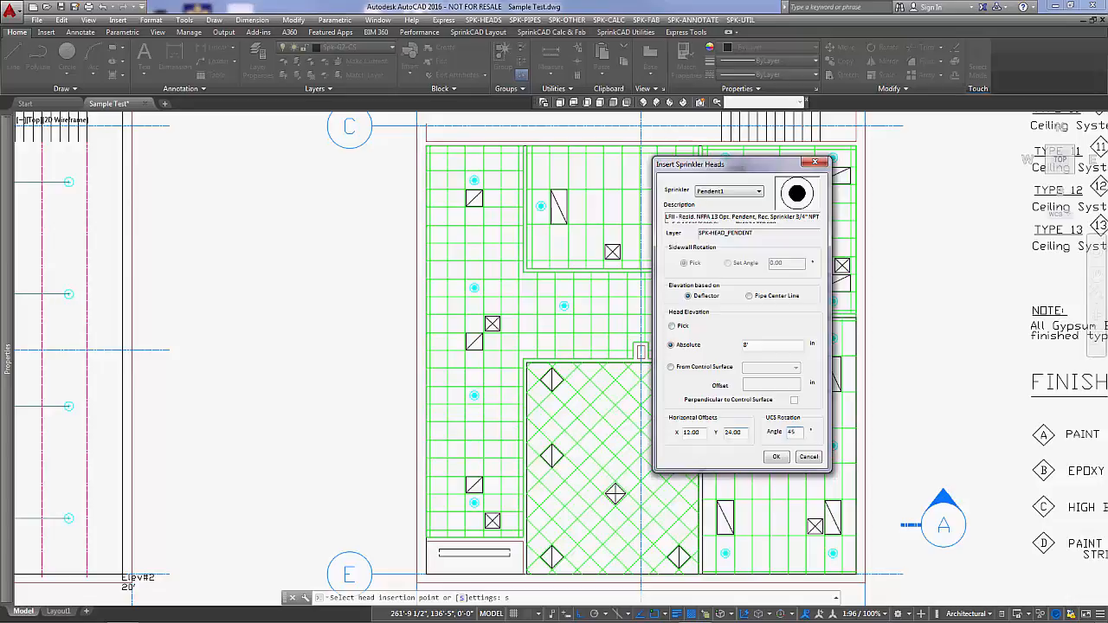
{"action": "left_click", "coordinate": [742, 432]}
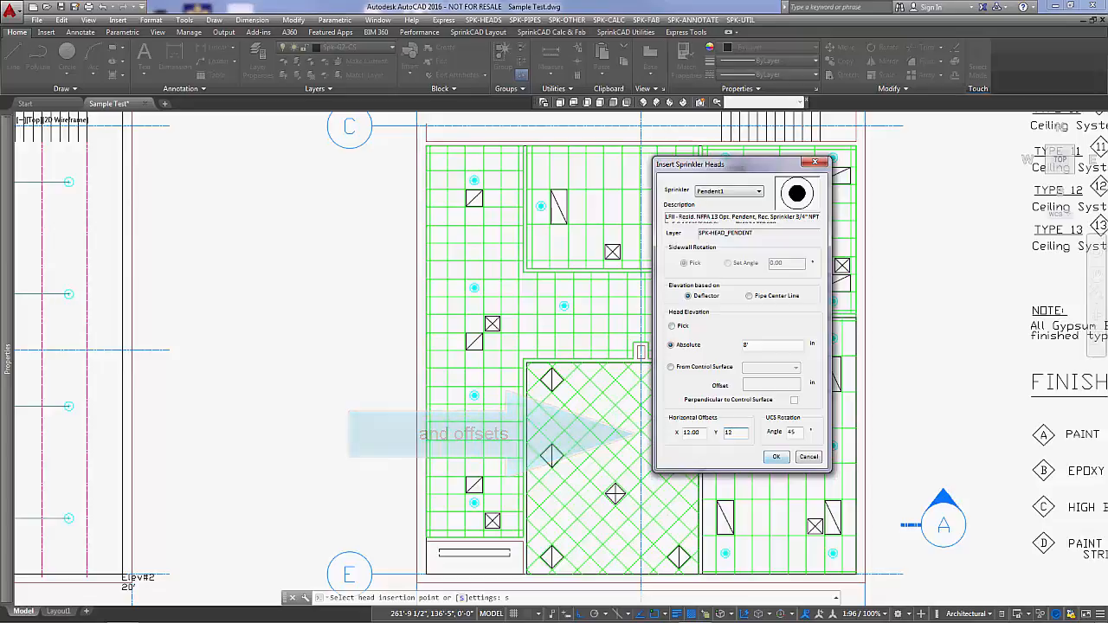
{"action": "key", "text": "Return"}
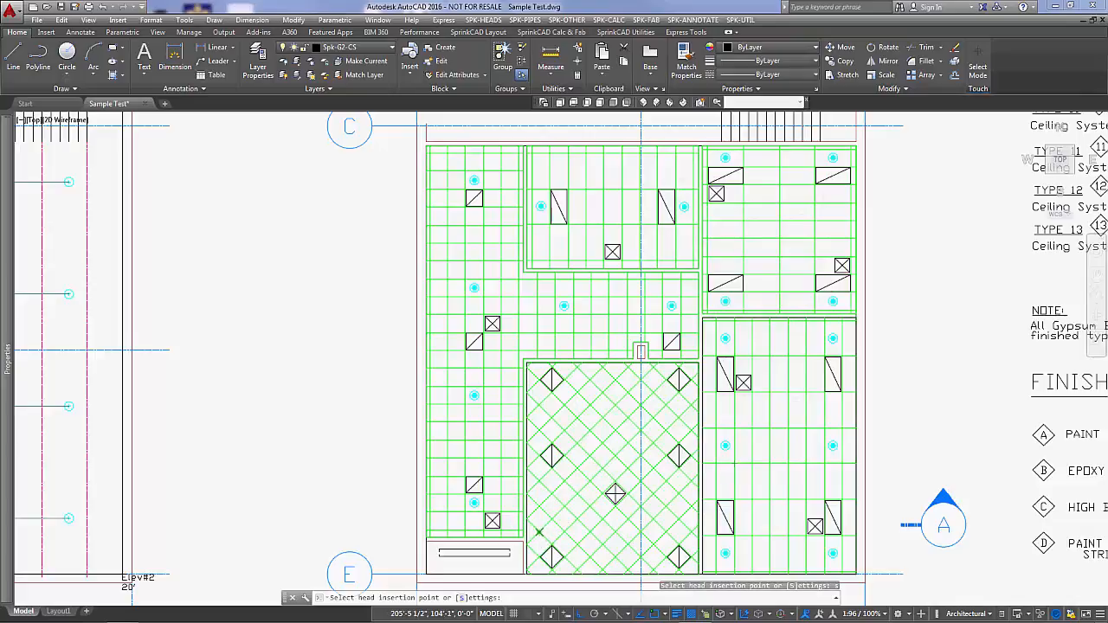
Step: Place four pendent heads in the room with the diagonal ceiling grid and end the head insertion
{"action": "left_click", "coordinate": [539, 520]}
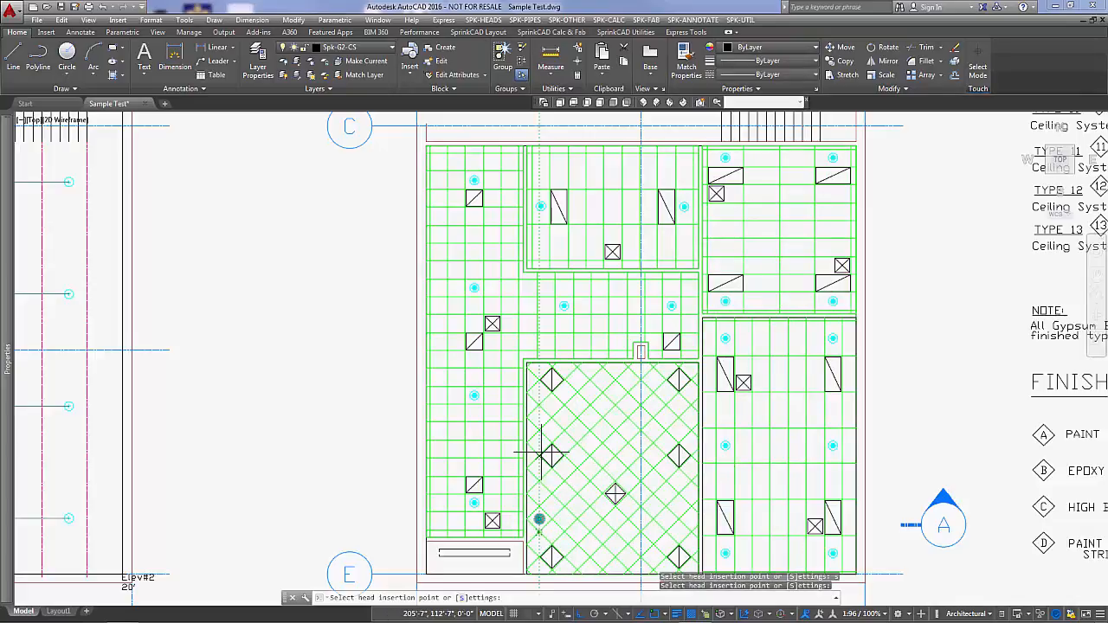
{"action": "left_click", "coordinate": [539, 417]}
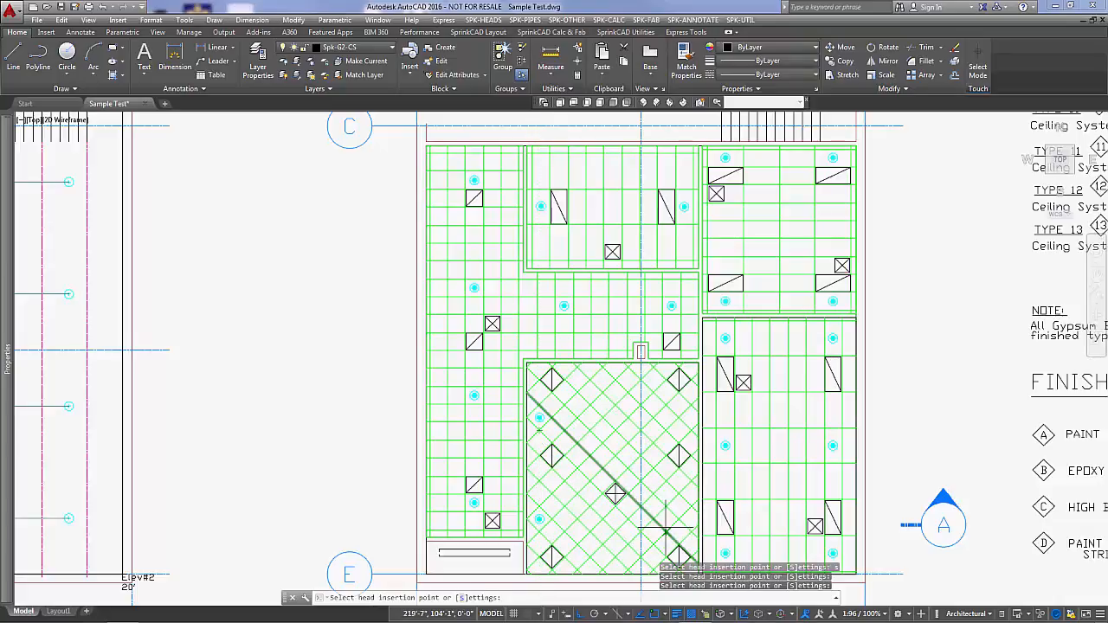
{"action": "left_click", "coordinate": [666, 518]}
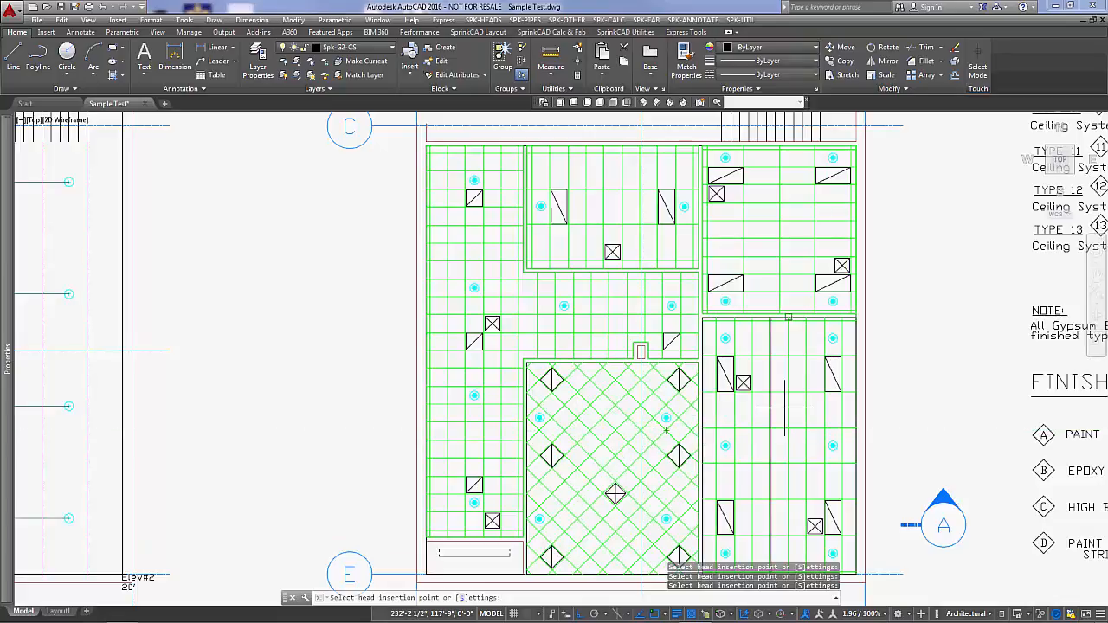
{"action": "key", "text": "Escape"}
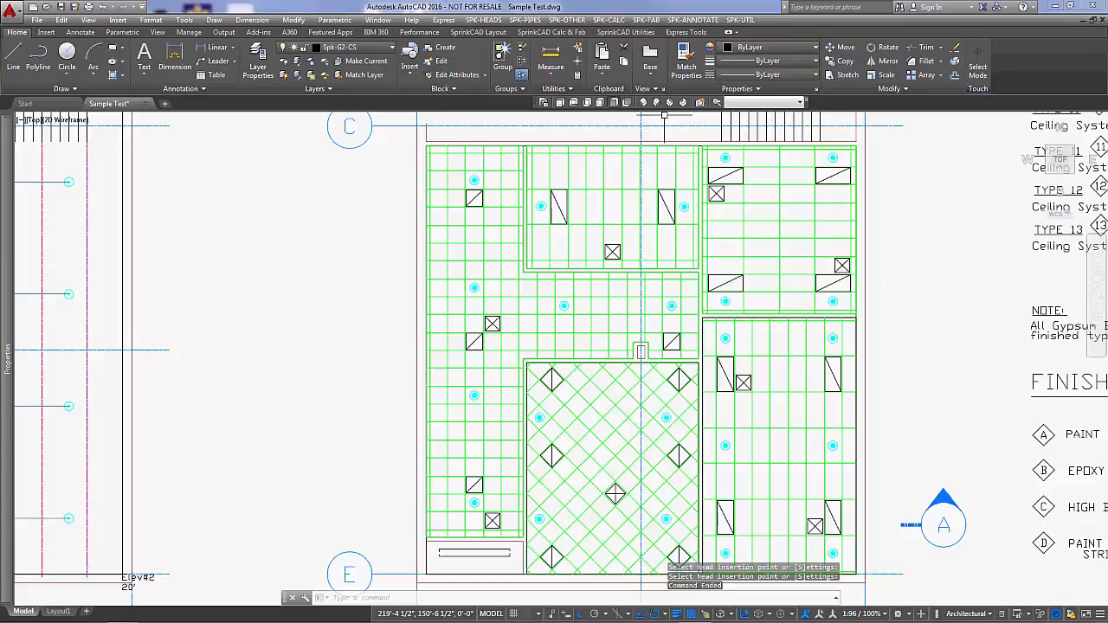
Step: Check the elevation of the office sprinkler heads from the front and in SW isometric view
{"action": "left_click", "coordinate": [613, 102]}
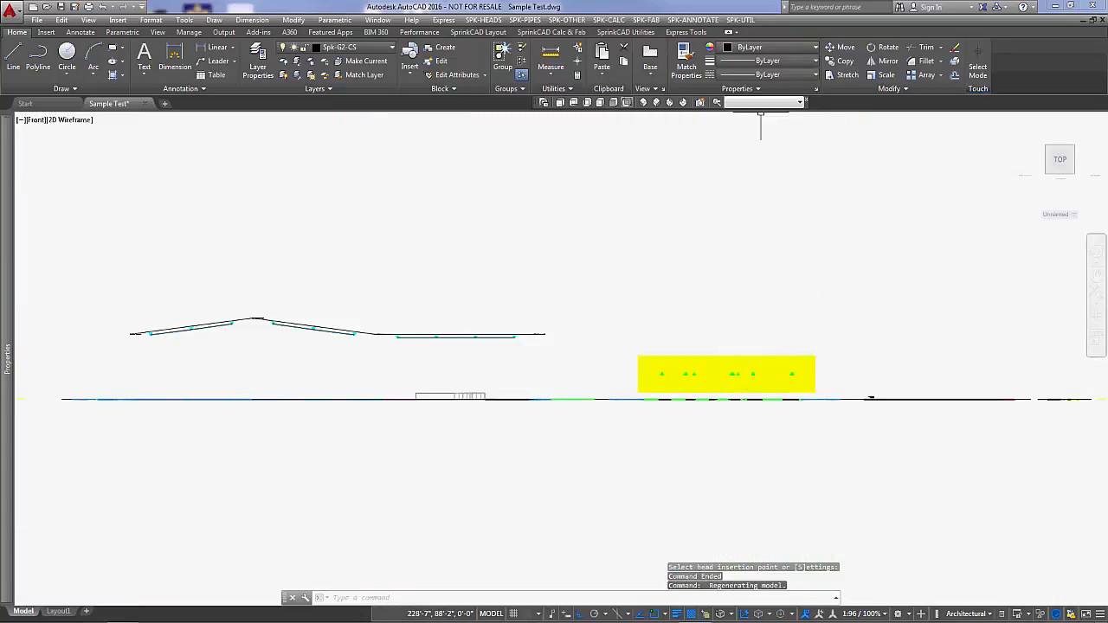
{"action": "left_click", "coordinate": [643, 103]}
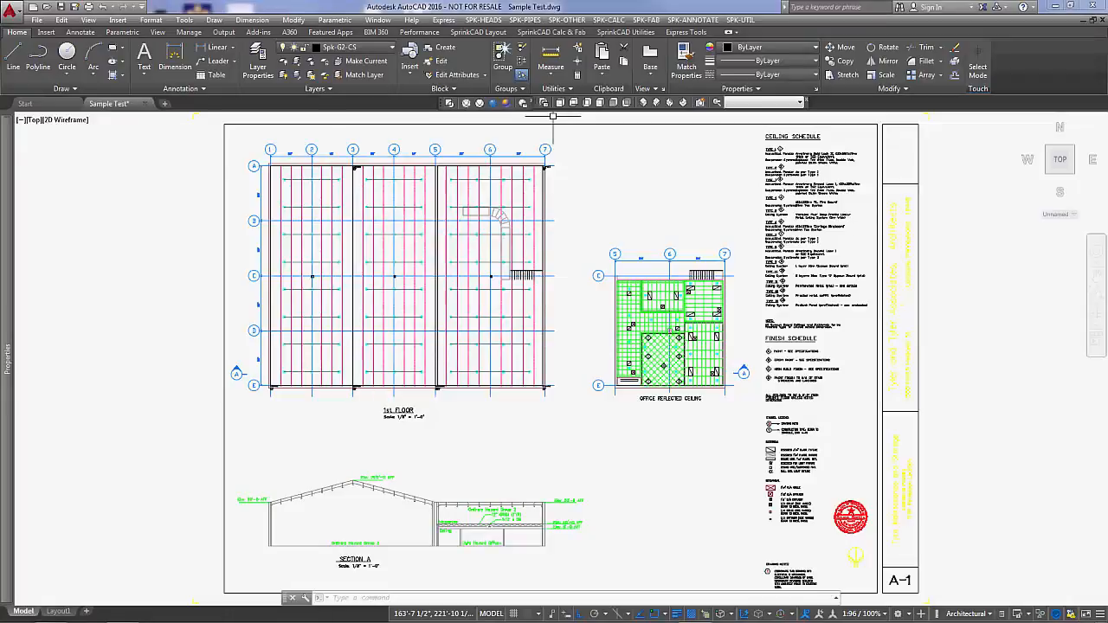
Step: Start the Draw Pipe command with Underground Pipe as the pipe name and Iron DI350 Blk as the pipe code
{"action": "left_click", "coordinate": [525, 19]}
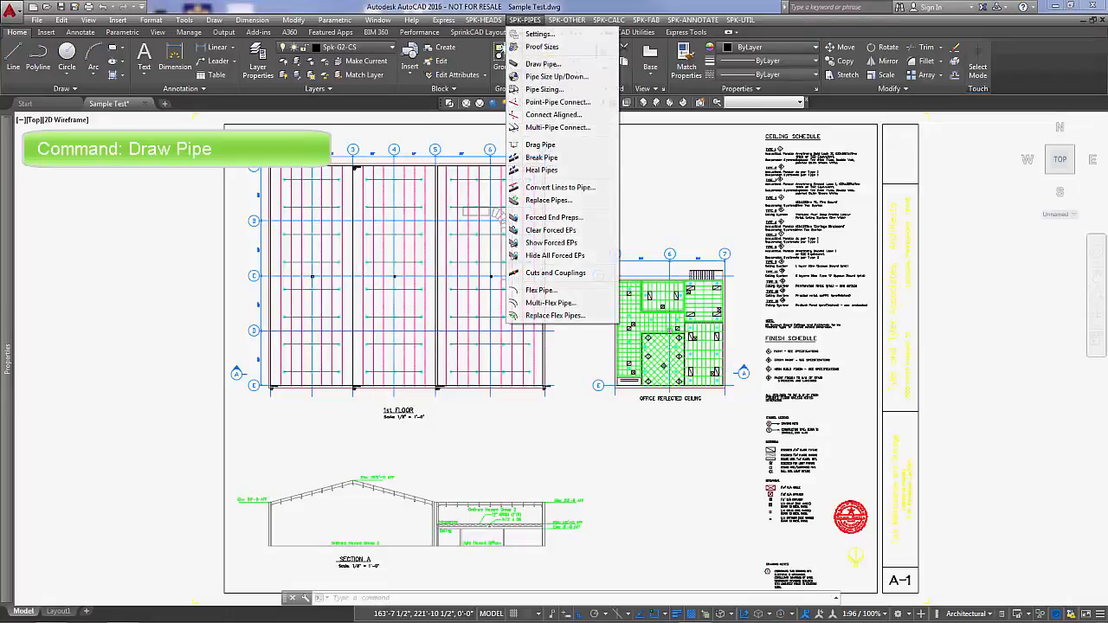
{"action": "left_click", "coordinate": [543, 64]}
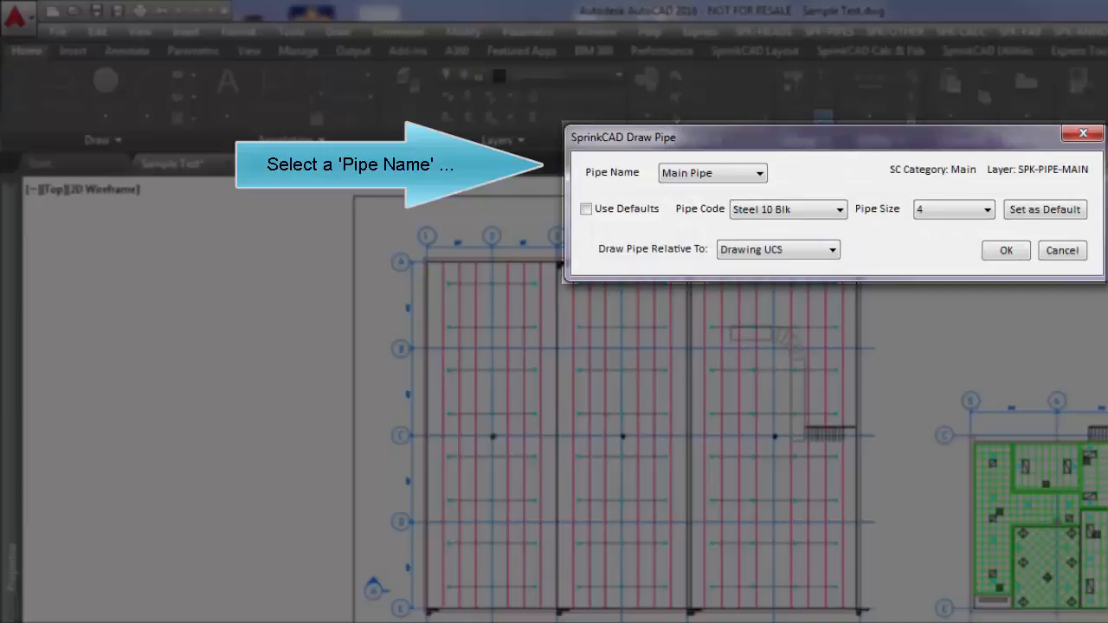
{"action": "left_click", "coordinate": [759, 173]}
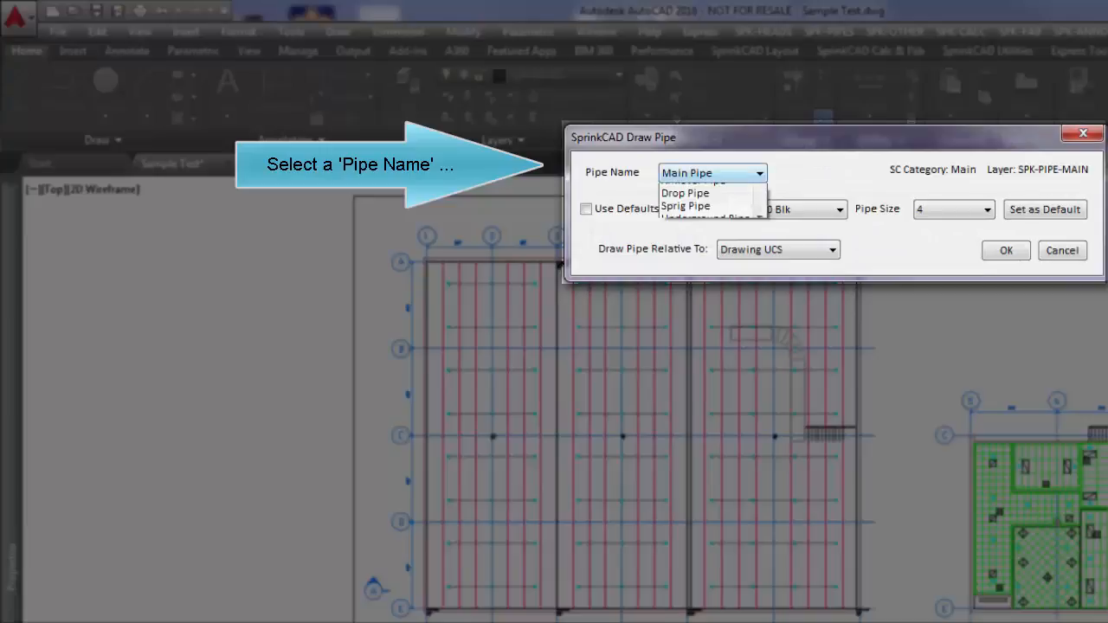
{"action": "key", "text": "Return"}
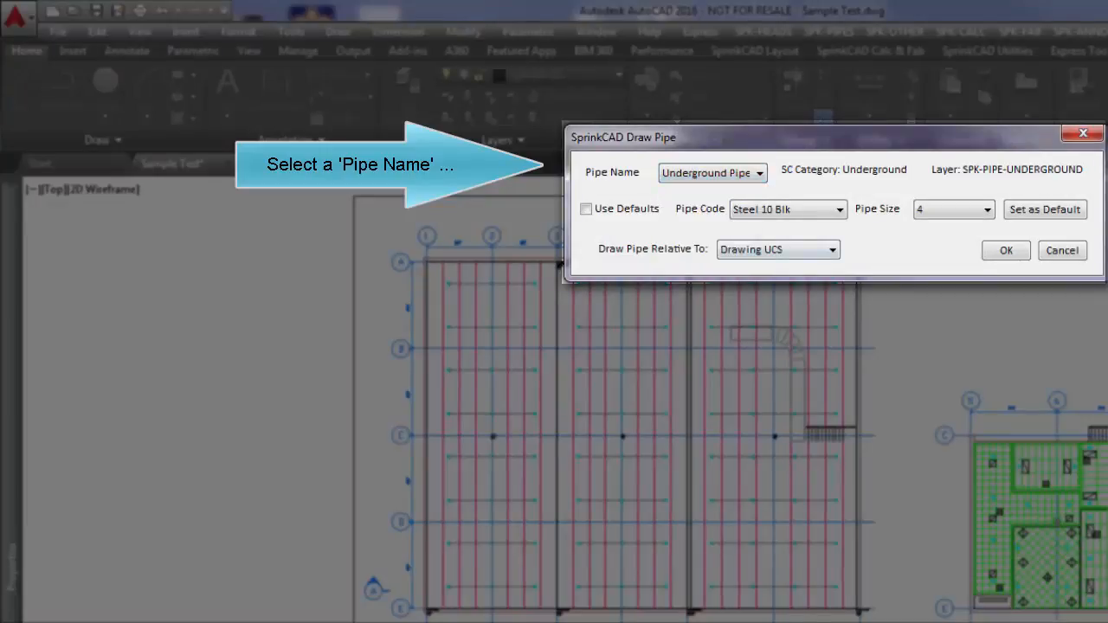
{"action": "left_click", "coordinate": [839, 209]}
{"action": "key", "text": "Down"}
{"action": "key", "text": "Down"}
{"action": "key", "text": "Down"}
{"action": "key", "text": "Down"}
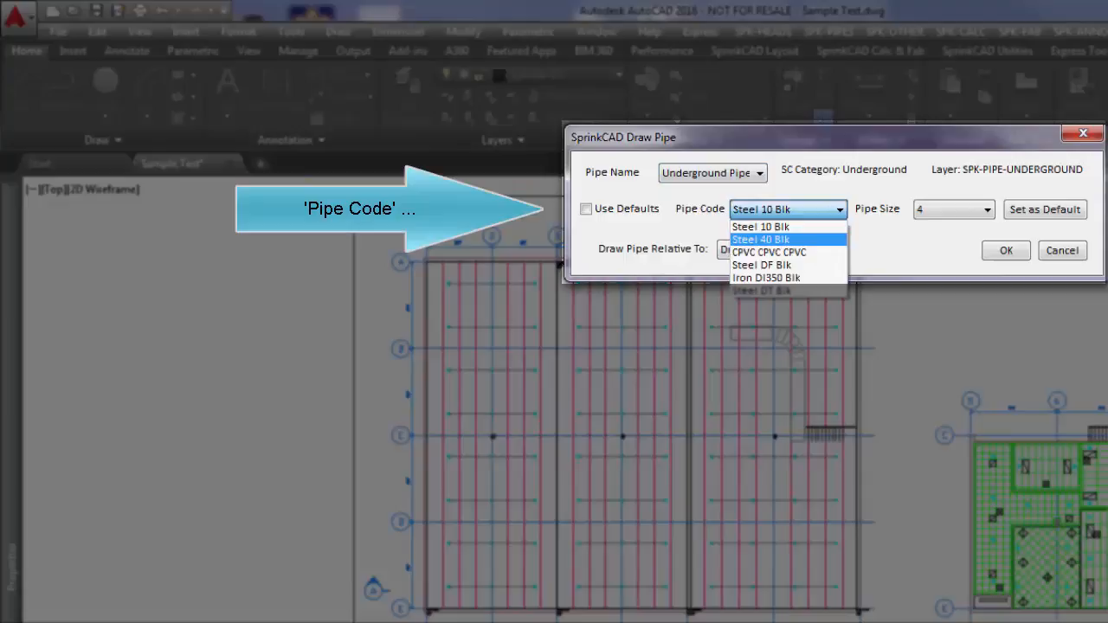
{"action": "key", "text": "Return"}
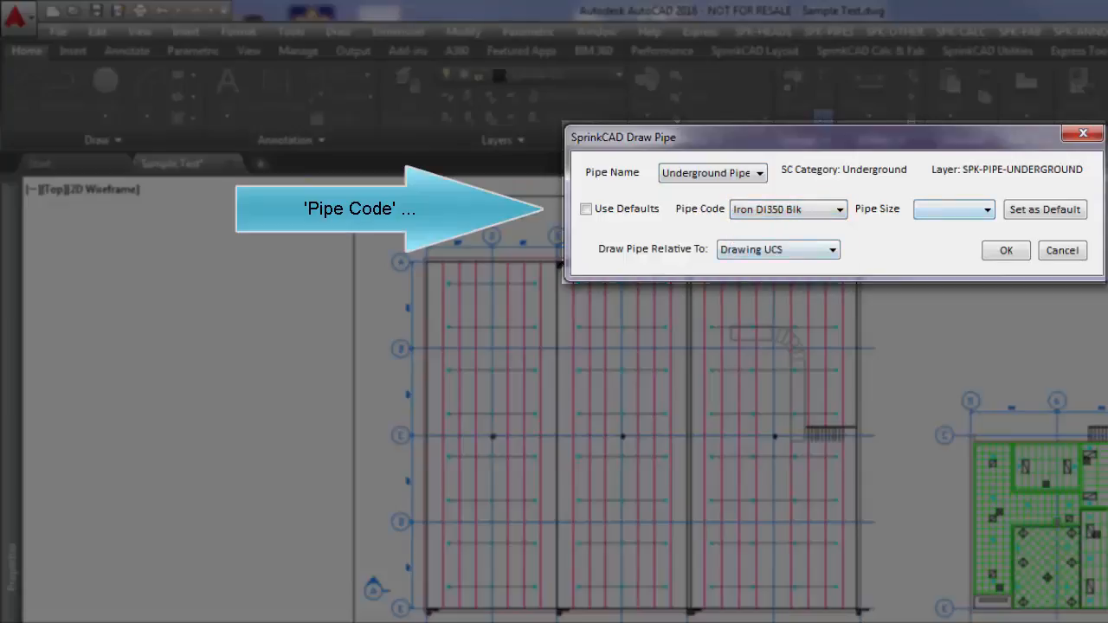
Step: Set the underground pipe size to 4 and accept the pipe settings
{"action": "key", "text": "alt+Down"}
{"action": "key", "text": "Down"}
{"action": "key", "text": "Down"}
{"action": "key", "text": "Up"}
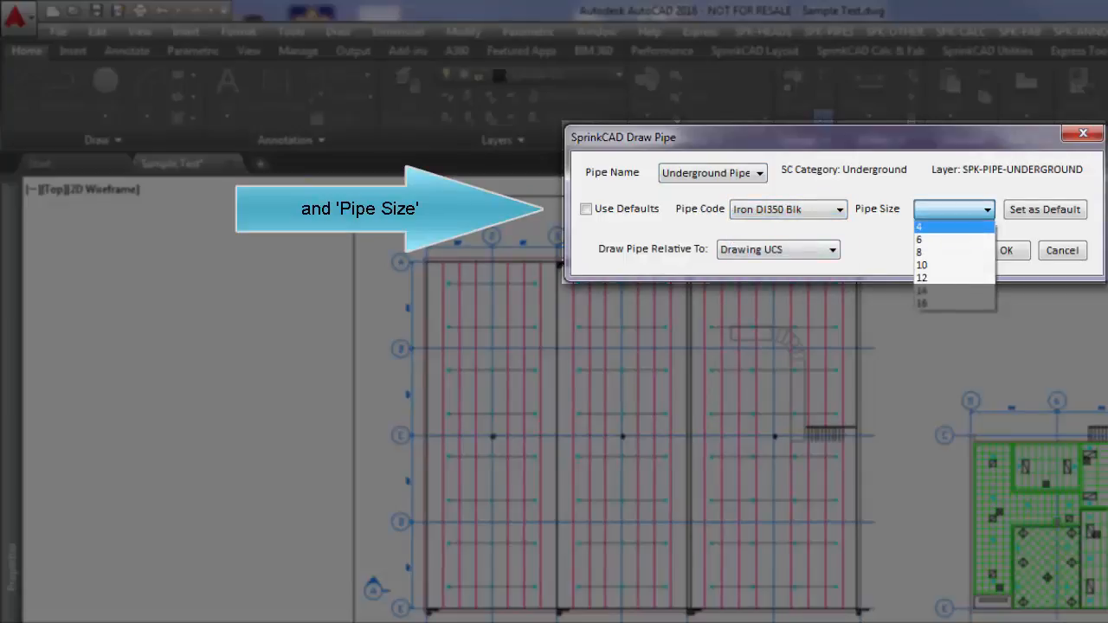
{"action": "key", "text": "Return"}
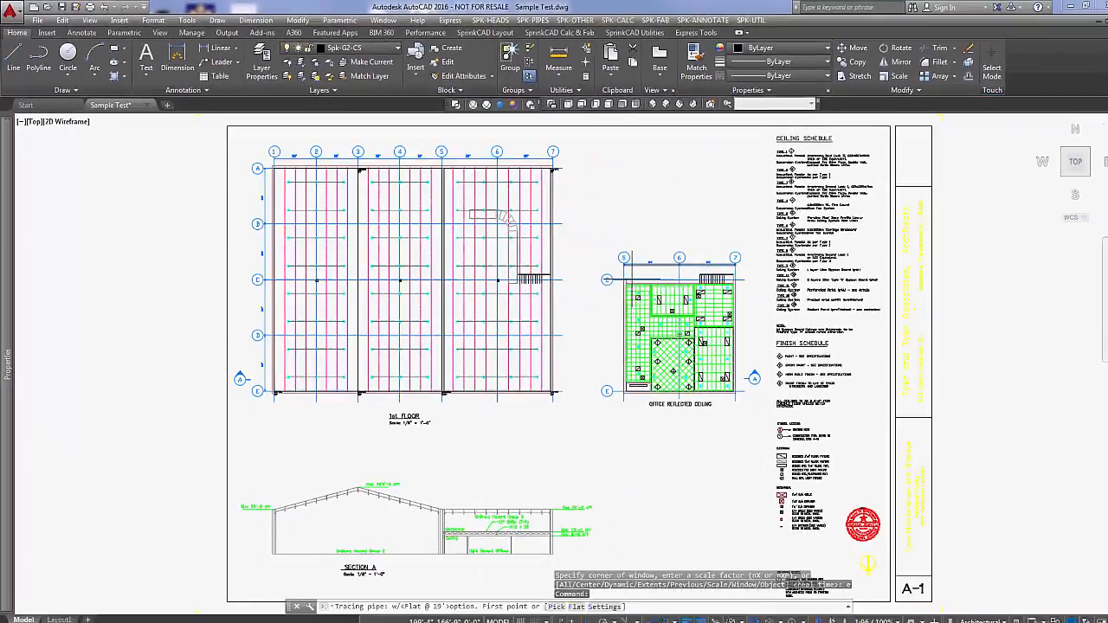
Step: Draw underground pipe at -3' elevation, about 56' west below the first-floor plan, then about 16' north to just inside the wall near grids 5 and E
{"action": "type", "text": "f"}
{"action": "key", "text": "Return"}
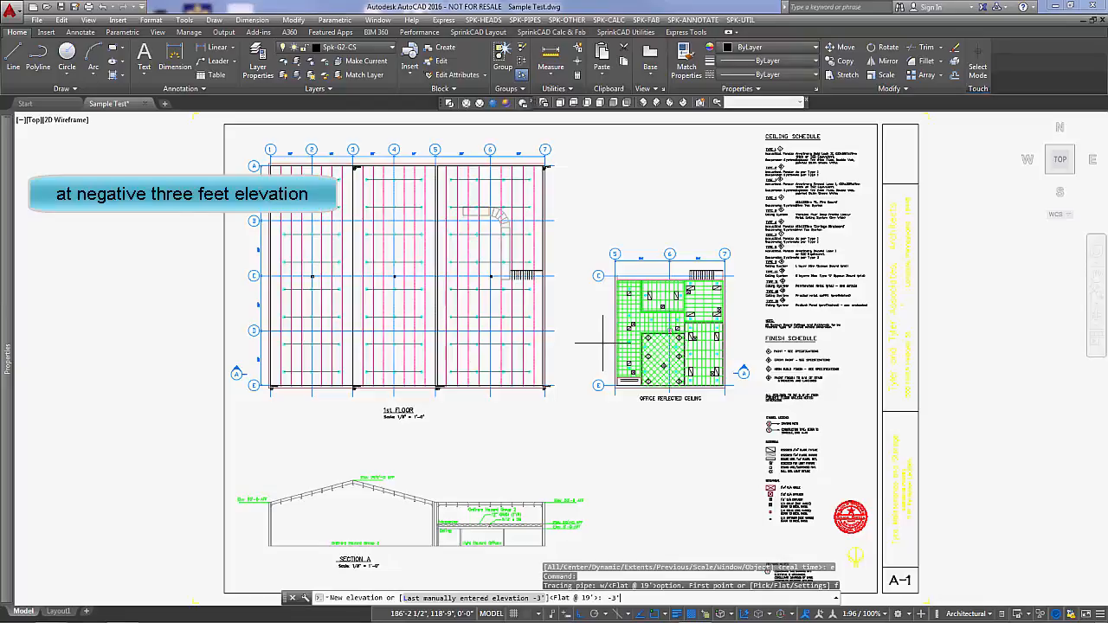
{"action": "key", "text": "Return"}
{"action": "left_click", "coordinate": [567, 418]}
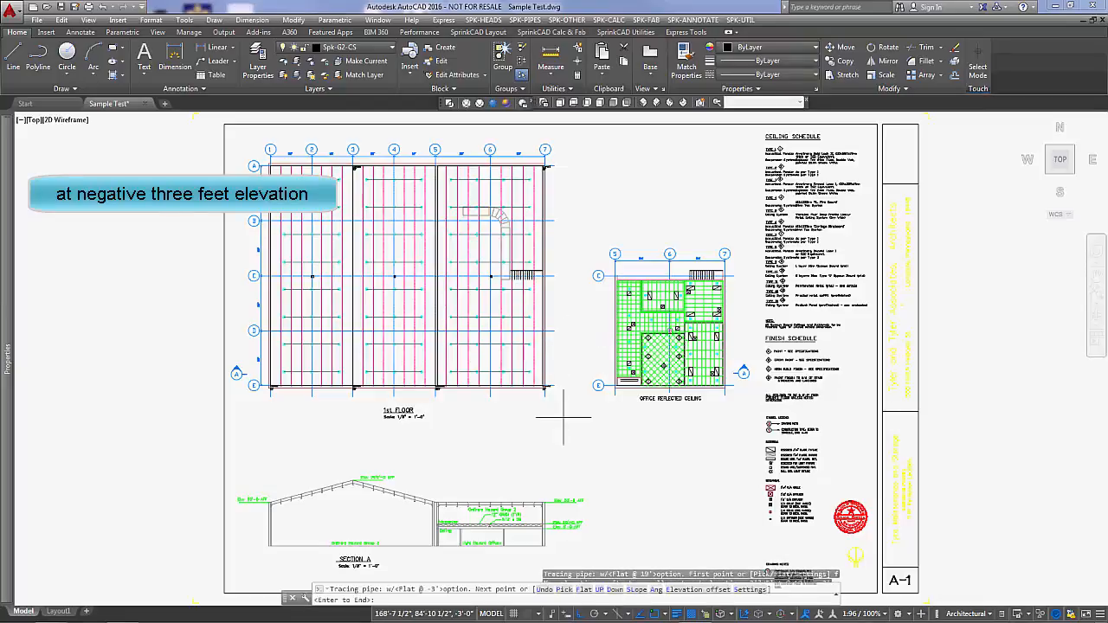
{"action": "scroll", "coordinate": [442, 417], "scroll_direction": "up", "scroll_amount": 4}
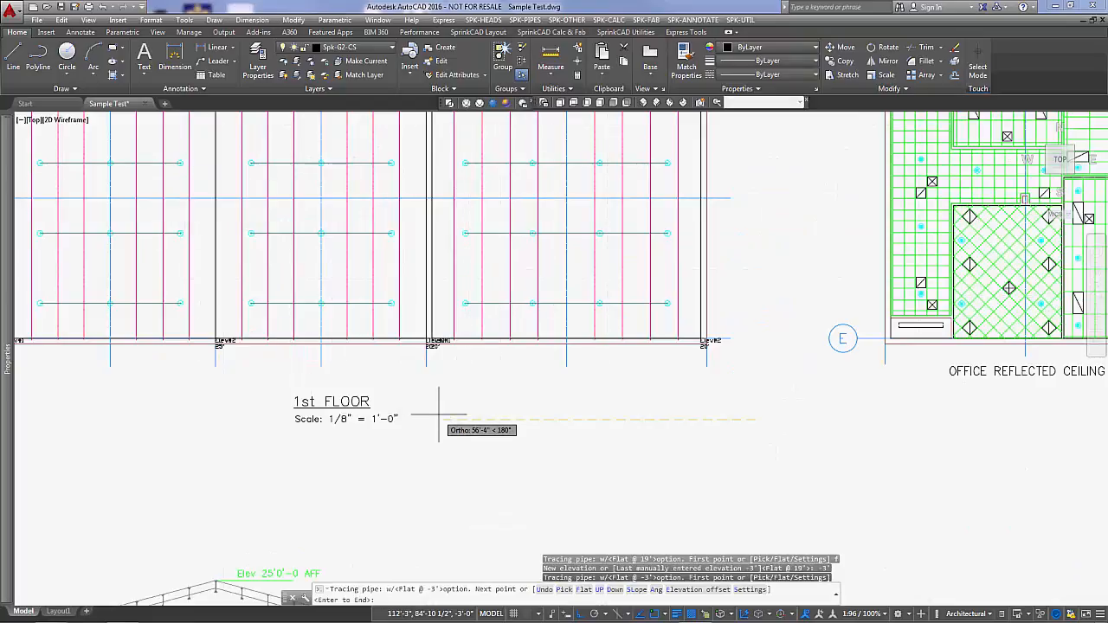
{"action": "left_click", "coordinate": [438, 419]}
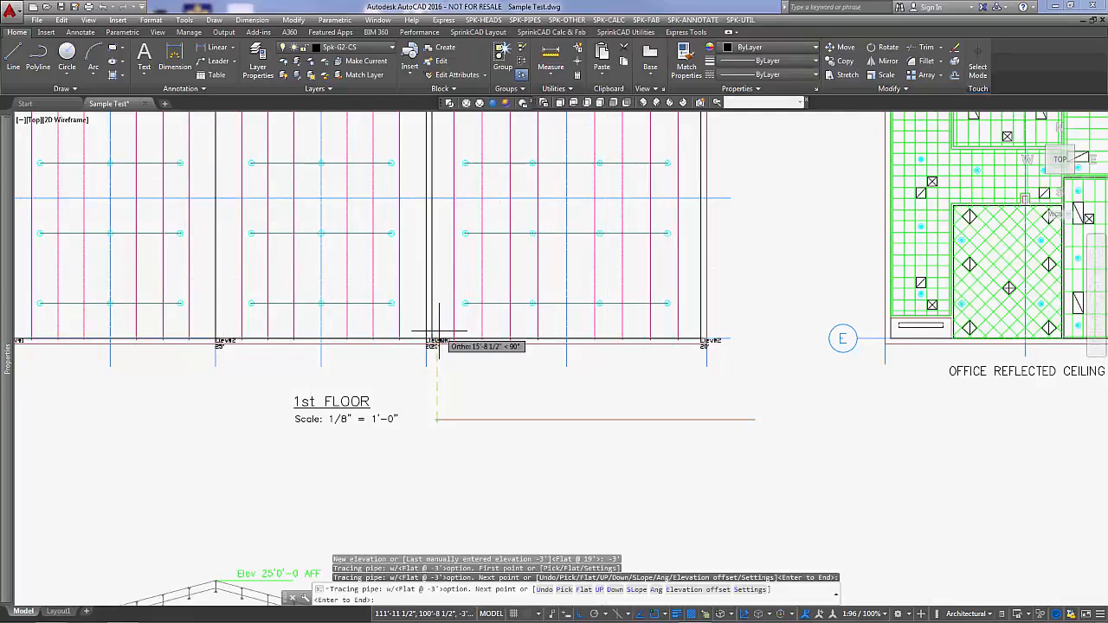
{"action": "left_click", "coordinate": [439, 331]}
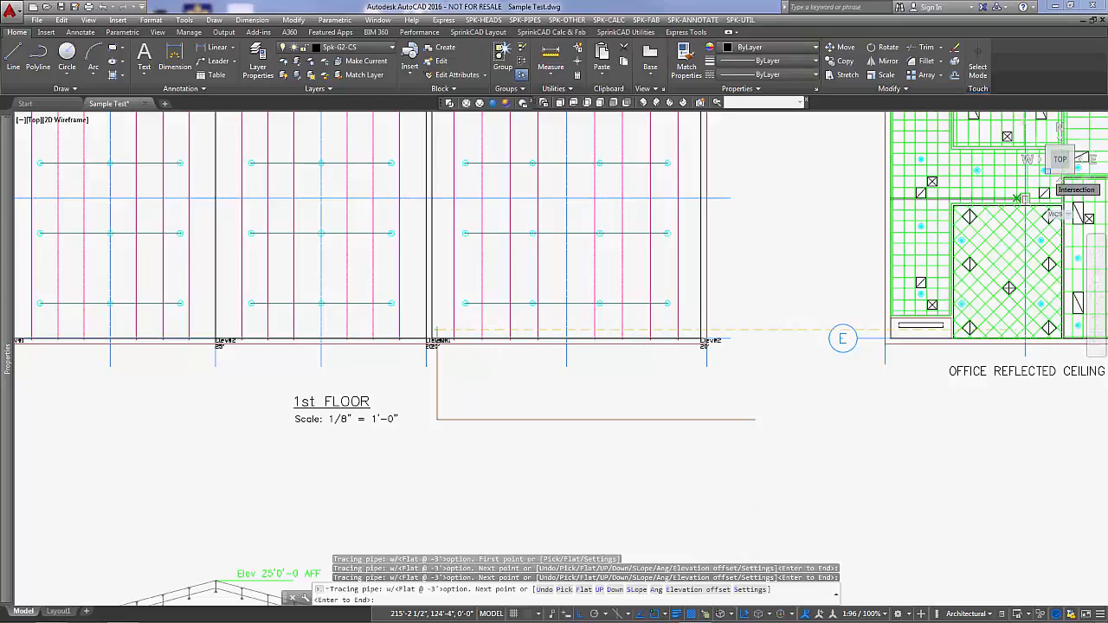
Step: Switch to SW isometric view and run the underground pipe up 4' from its end inside the building
{"action": "left_click", "coordinate": [1048, 173]}
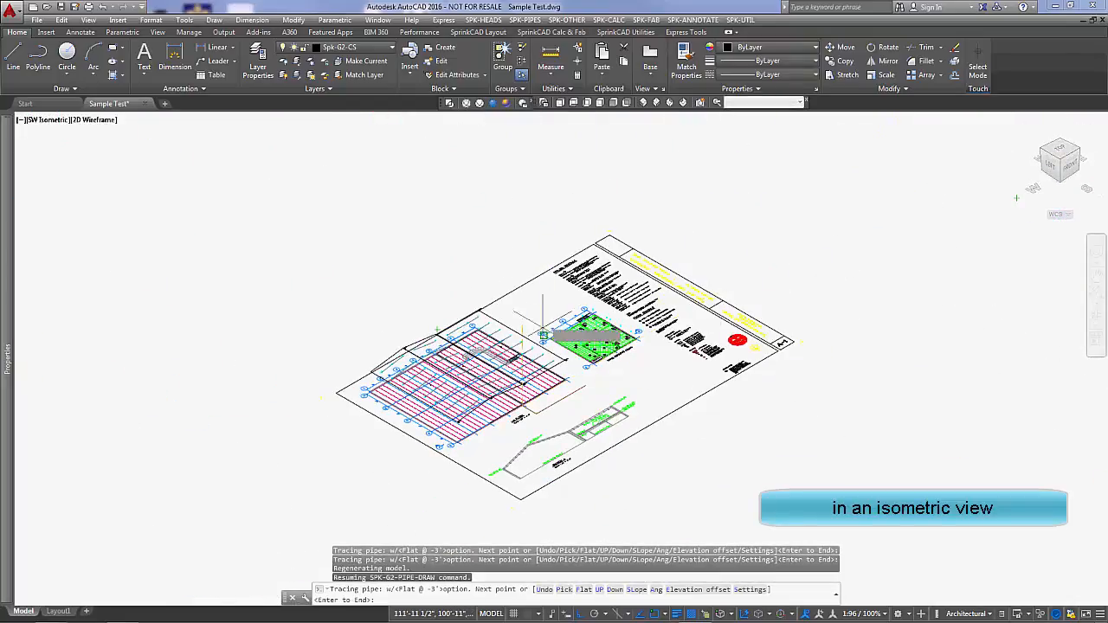
{"action": "scroll", "coordinate": [534, 398], "scroll_direction": "up", "scroll_amount": 2}
{"action": "scroll", "coordinate": [534, 398], "scroll_direction": "up", "scroll_amount": 3}
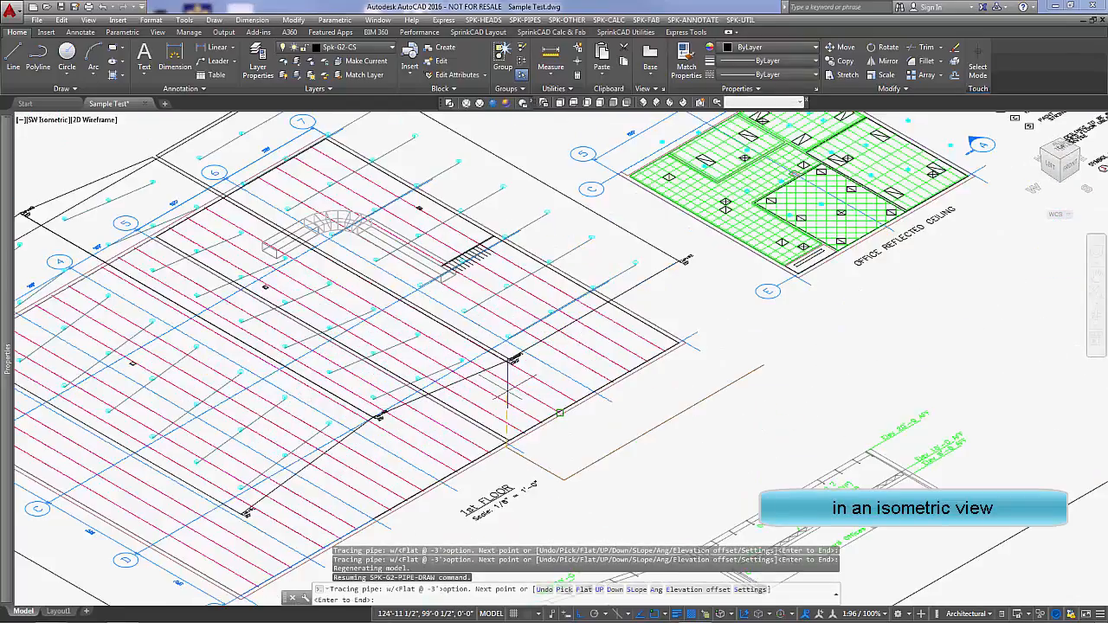
{"action": "type", "text": "up"}
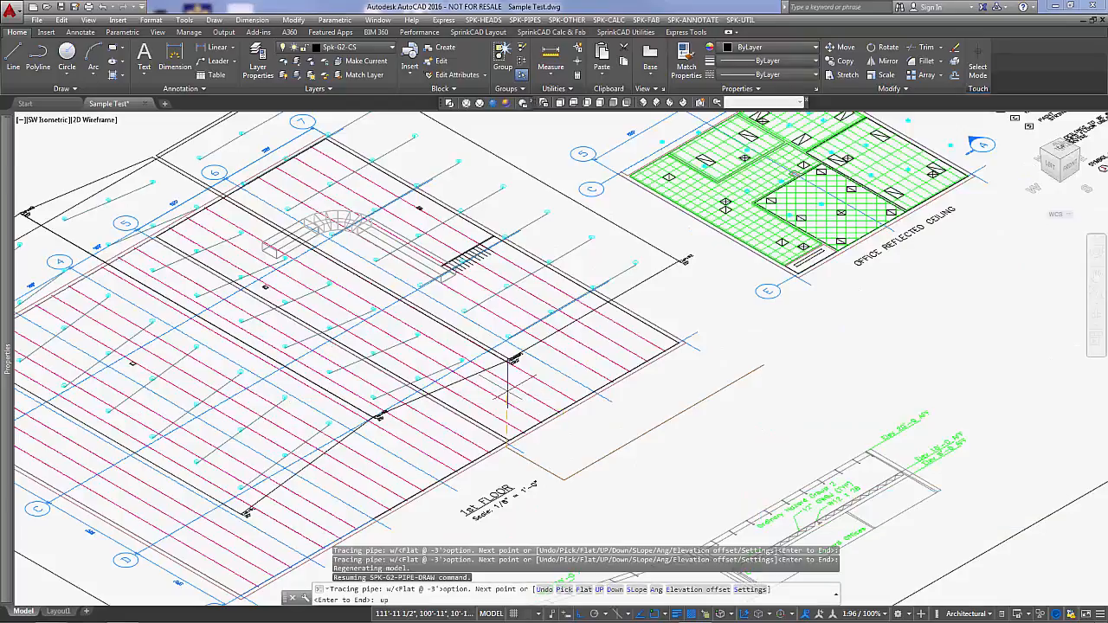
{"action": "key", "text": "Return"}
{"action": "type", "text": "4"}
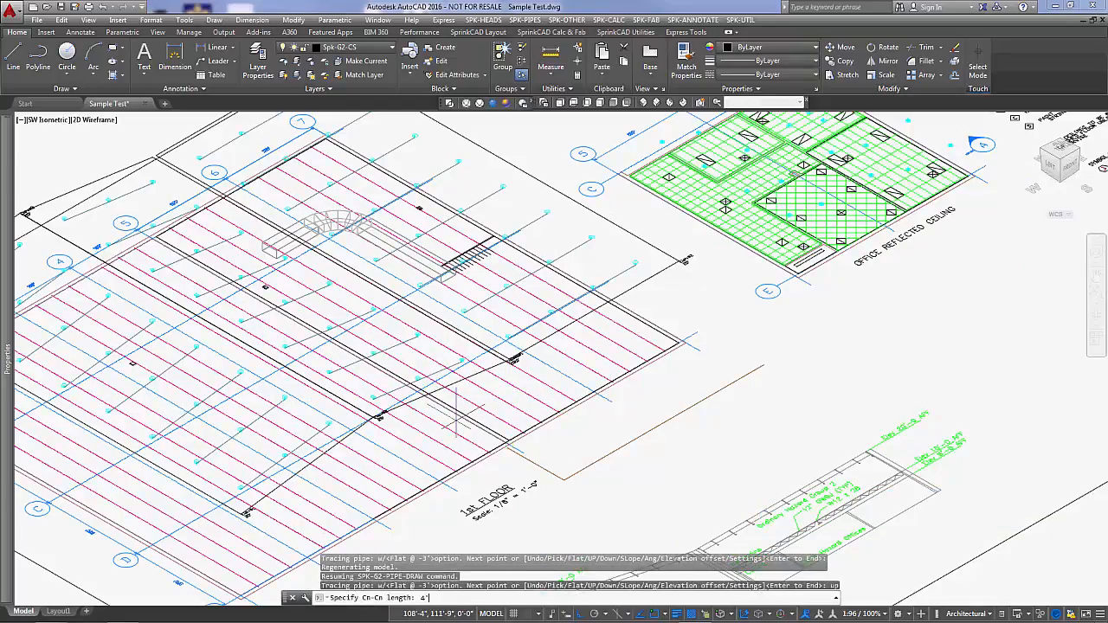
{"action": "type", "text": "'"}
{"action": "key", "text": "Return"}
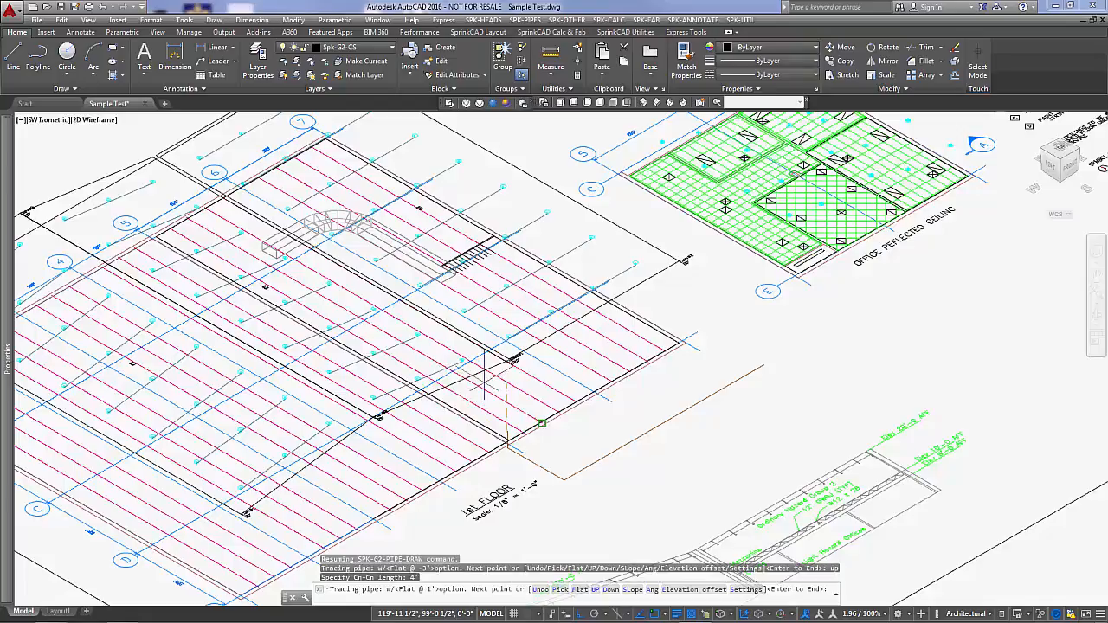
Step: Change the pipe settings to Main Pipe with pipe code Steel 10 Blk and size 4
{"action": "type", "text": "s"}
{"action": "key", "text": "Return"}
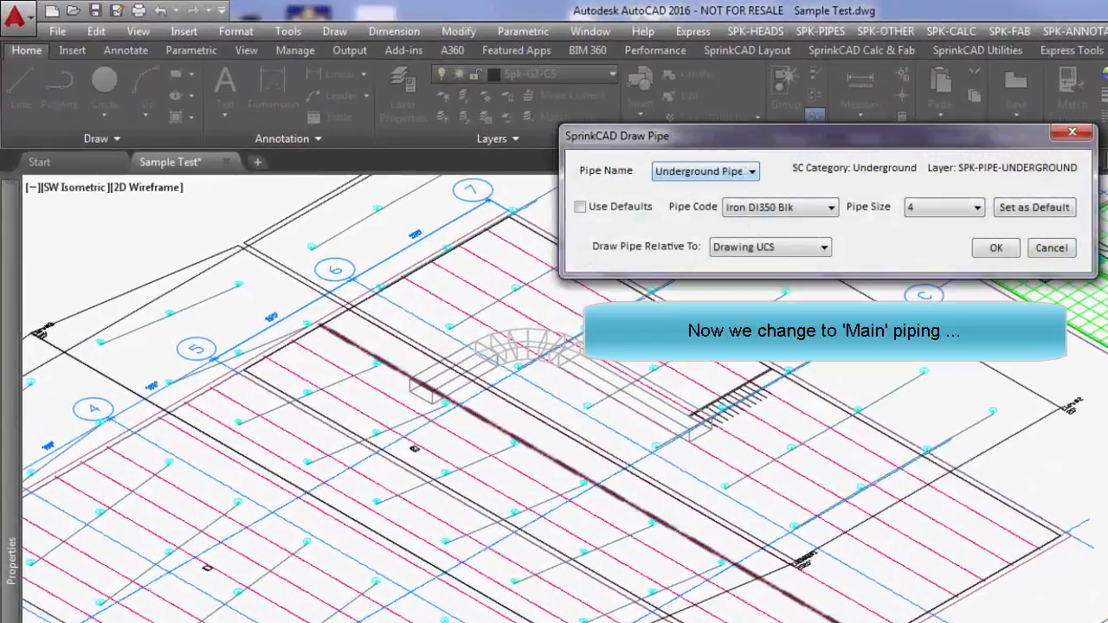
{"action": "left_click", "coordinate": [751, 171]}
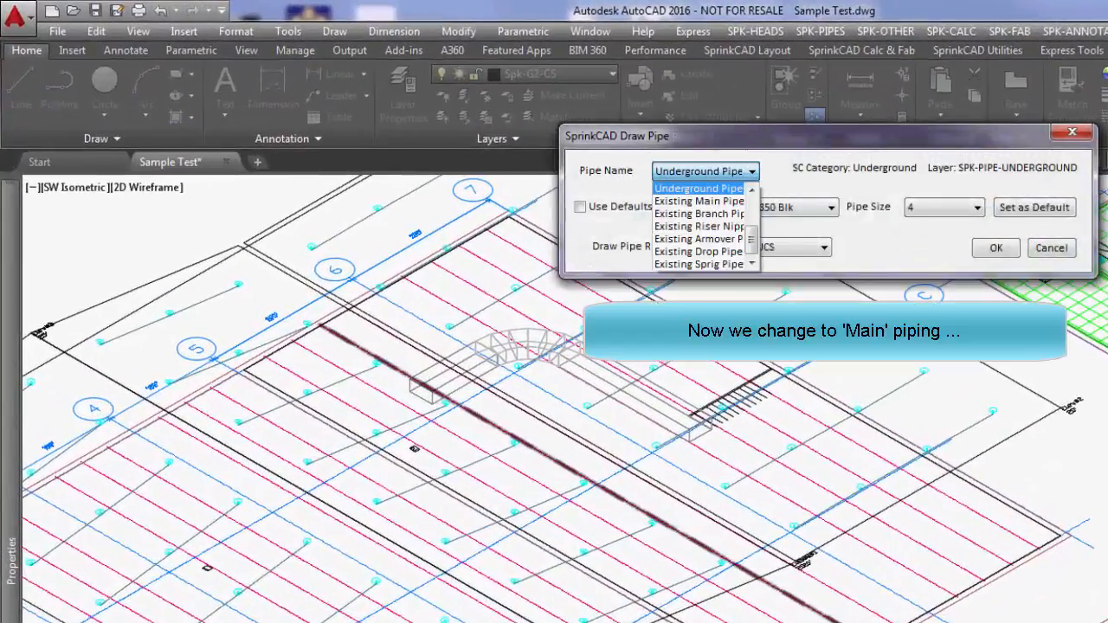
{"action": "scroll", "coordinate": [698, 225], "scroll_direction": "up", "scroll_amount": 2}
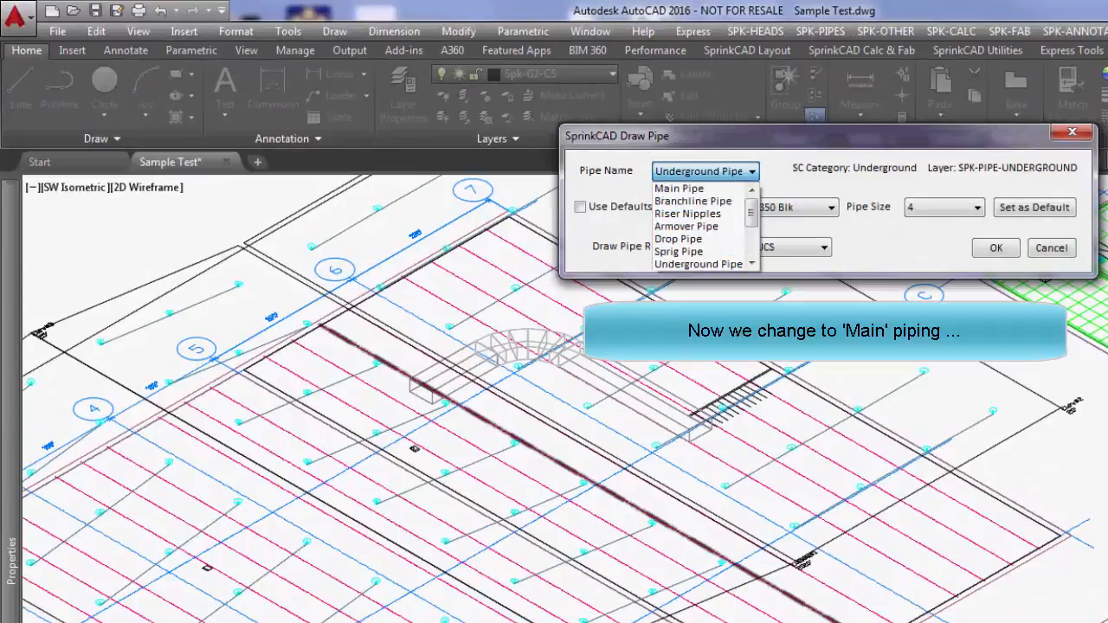
{"action": "left_click", "coordinate": [678, 188]}
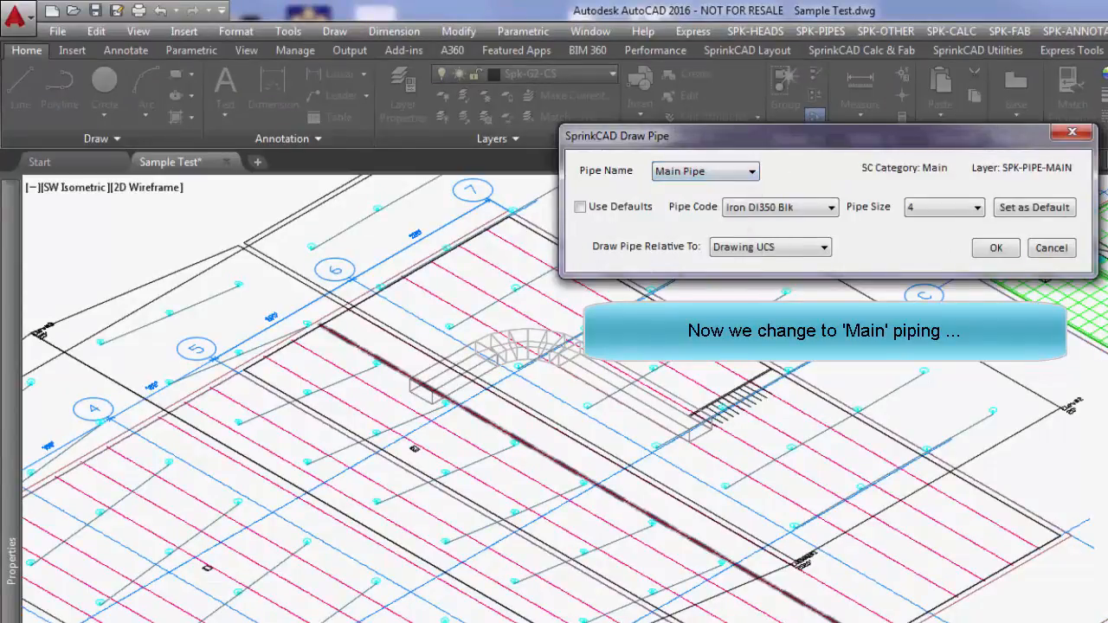
{"action": "left_click", "coordinate": [830, 206]}
{"action": "left_click", "coordinate": [754, 225]}
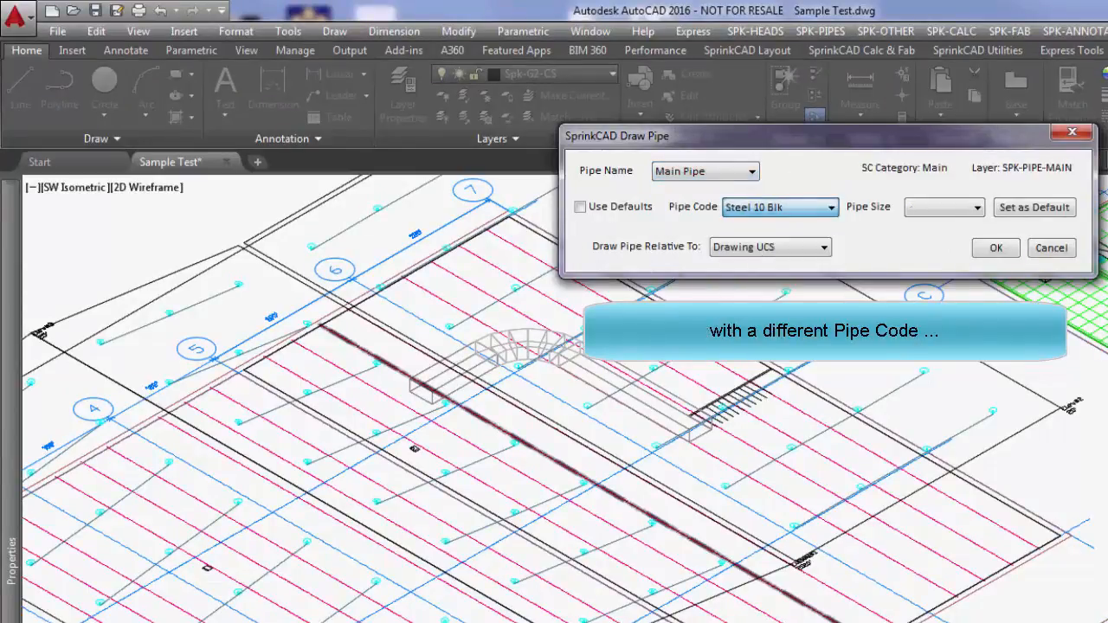
{"action": "left_click", "coordinate": [976, 207]}
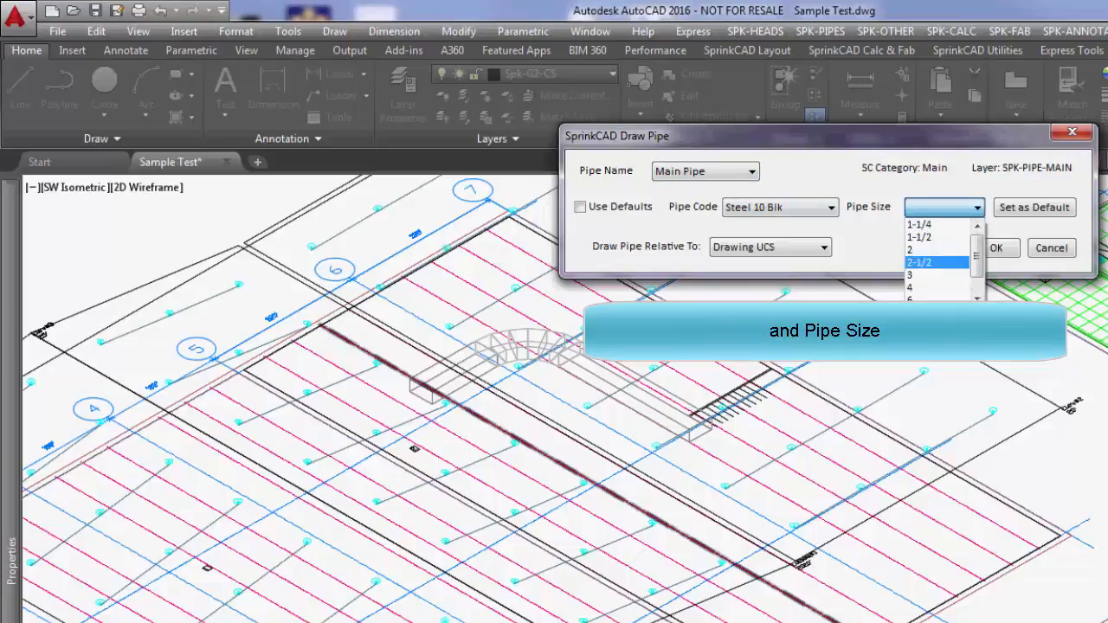
{"action": "left_click", "coordinate": [935, 288]}
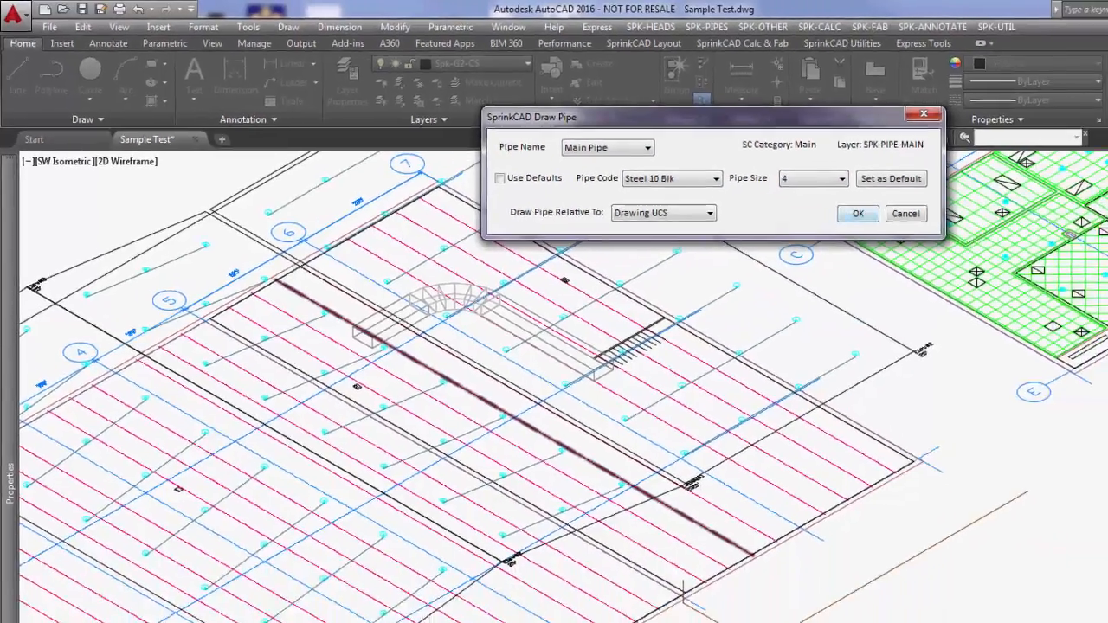
{"action": "left_click", "coordinate": [997, 248]}
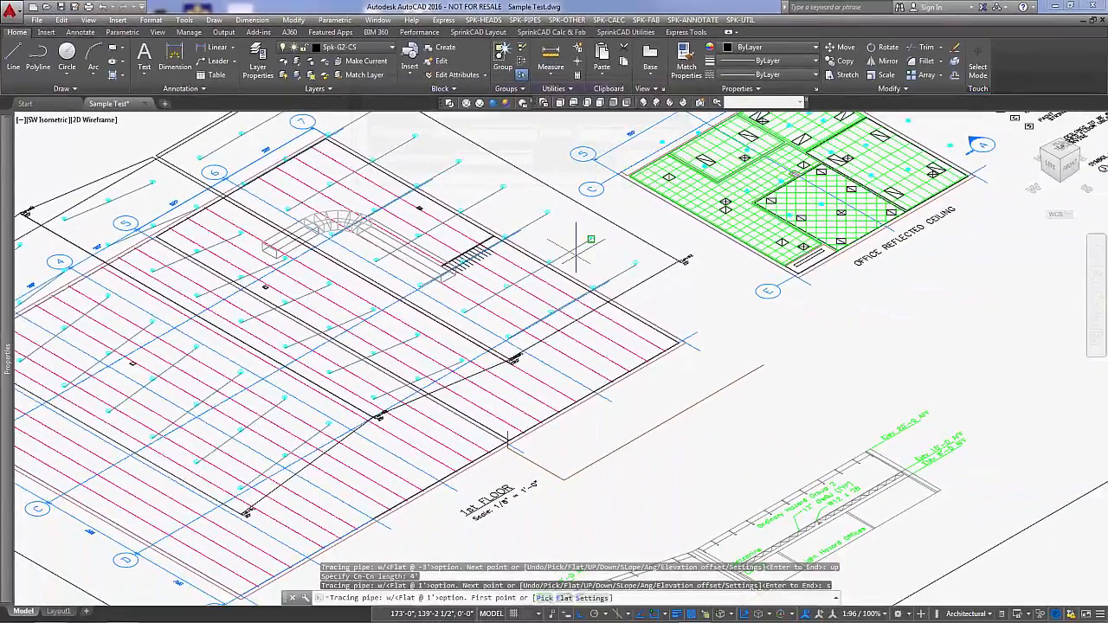
Step: Start the main pipe at the top of the underground riser and run it up 8'
{"action": "left_click", "coordinate": [507, 433]}
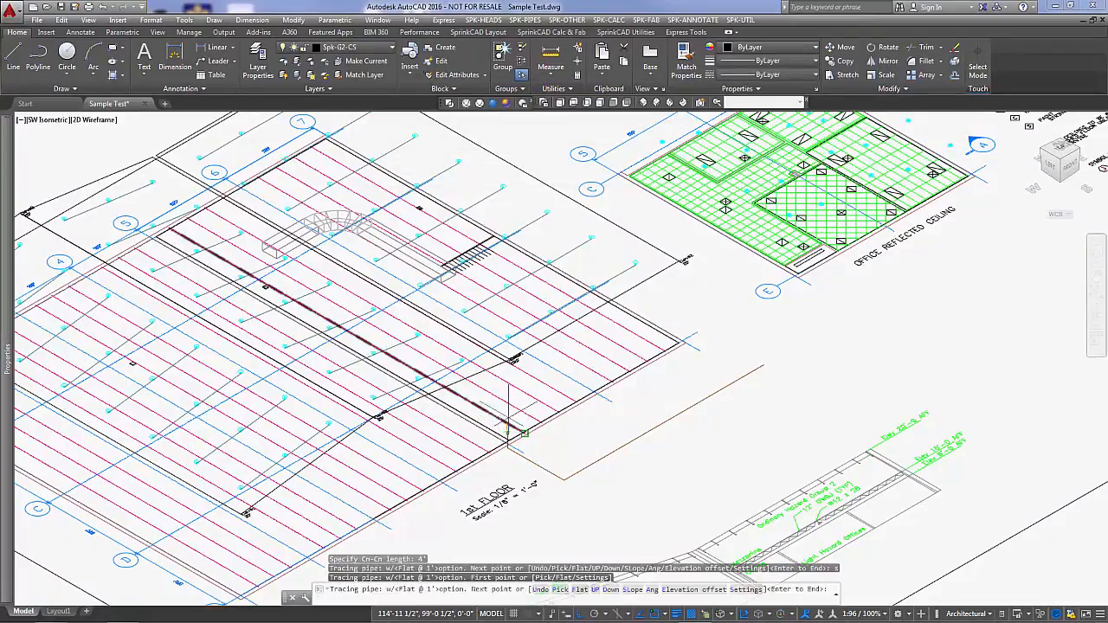
{"action": "type", "text": "up"}
{"action": "key", "text": "Return"}
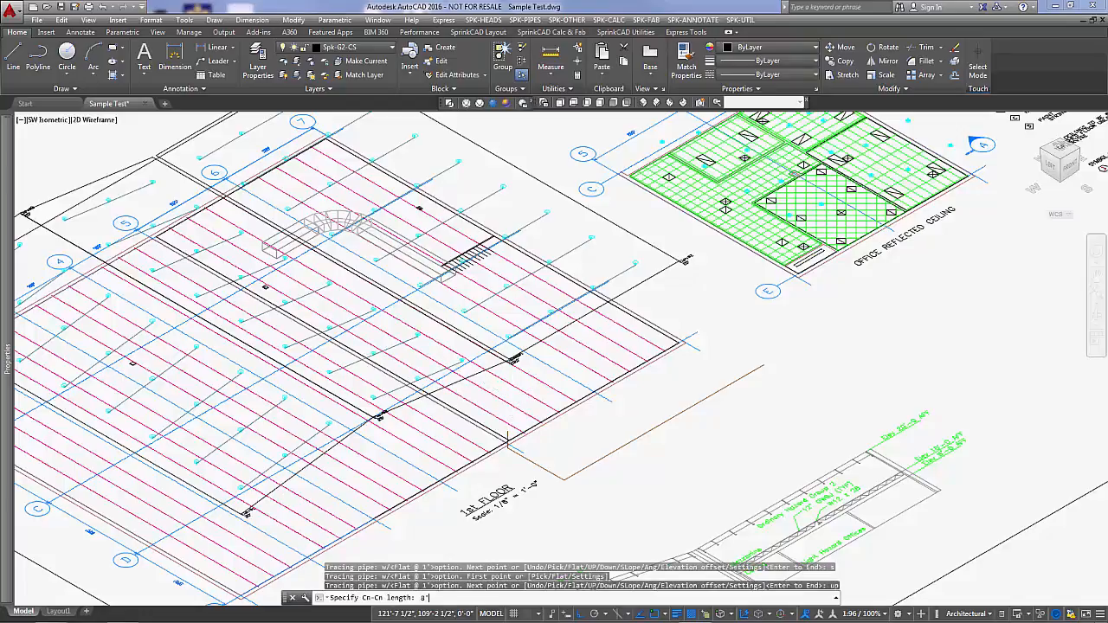
{"action": "type", "text": "8'"}
{"action": "key", "text": "Return"}
Step: Extend the main riser up another 10'
{"action": "scroll", "coordinate": [509, 407], "scroll_direction": "up", "scroll_amount": 3}
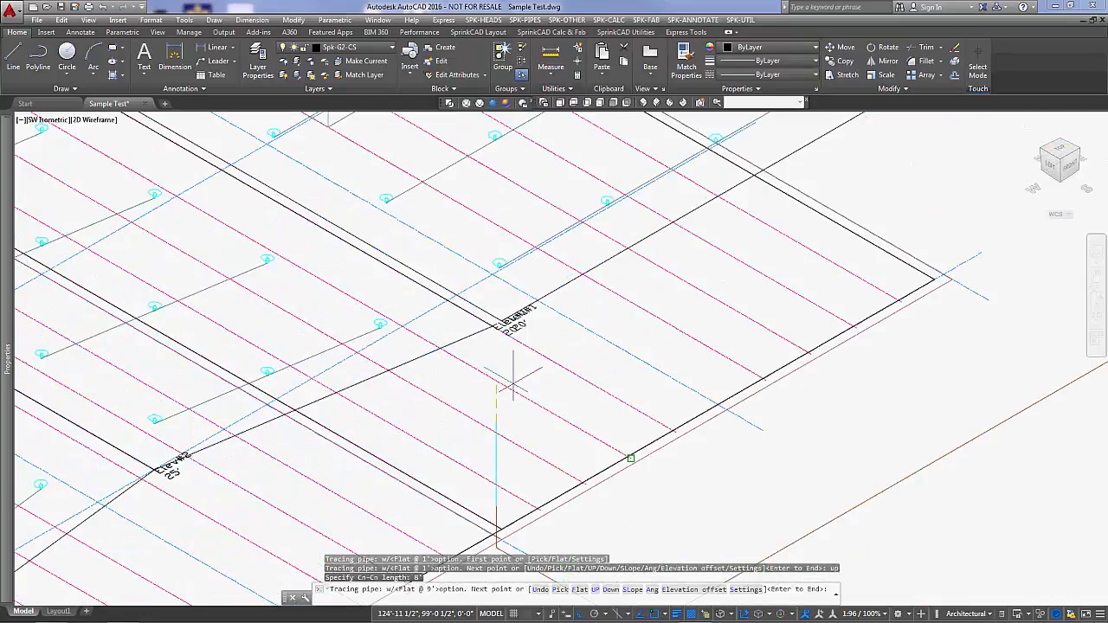
{"action": "type", "text": "up"}
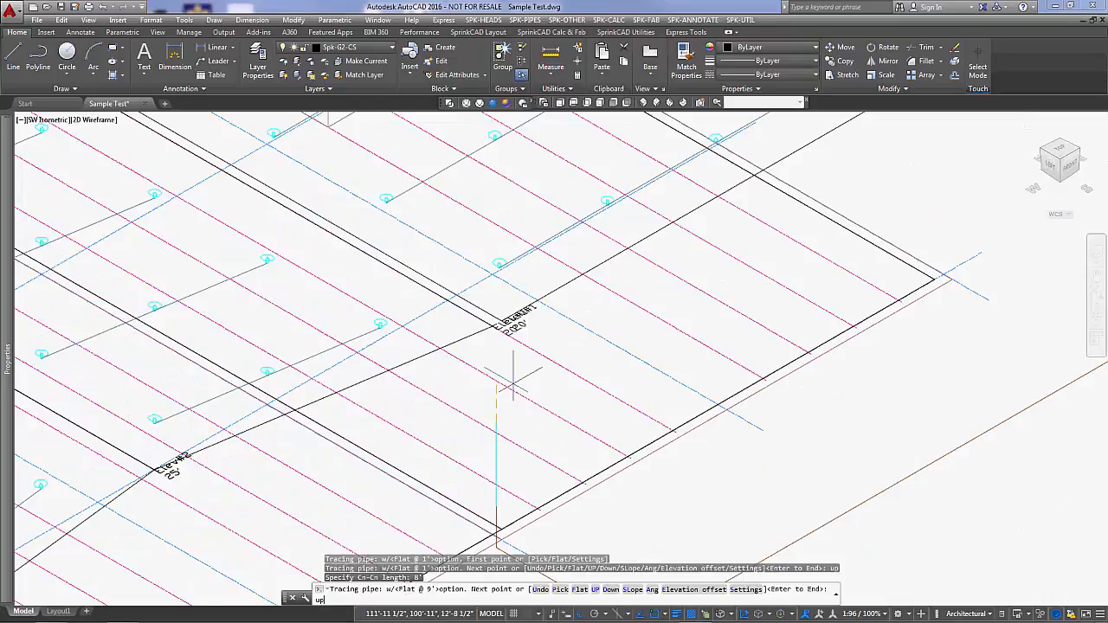
{"action": "key", "text": "Return"}
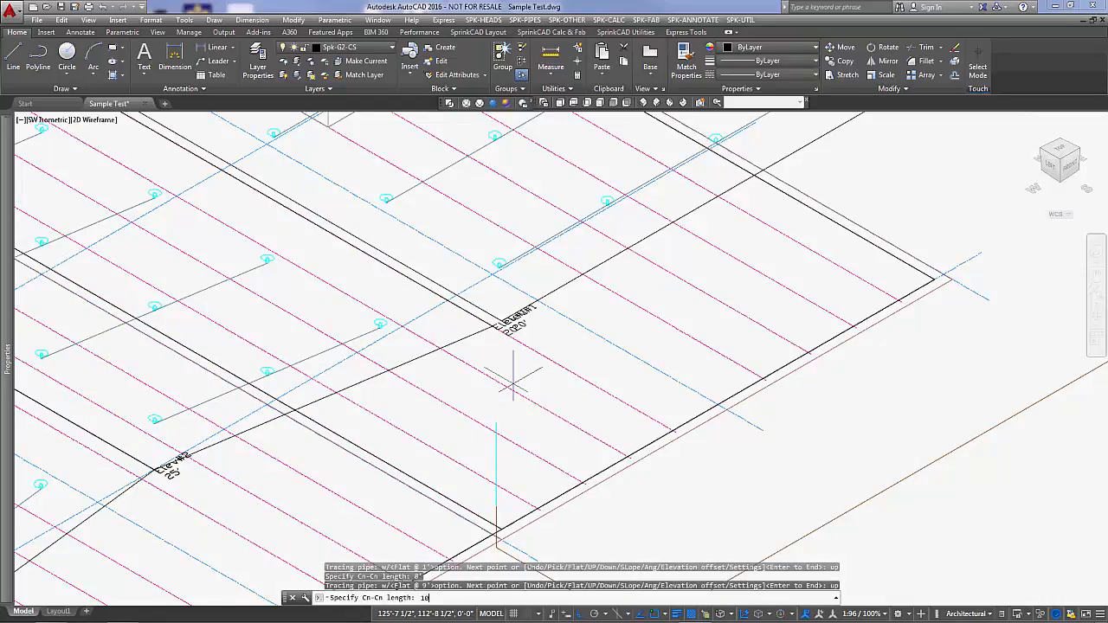
{"action": "type", "text": "10'"}
{"action": "key", "text": "Return"}
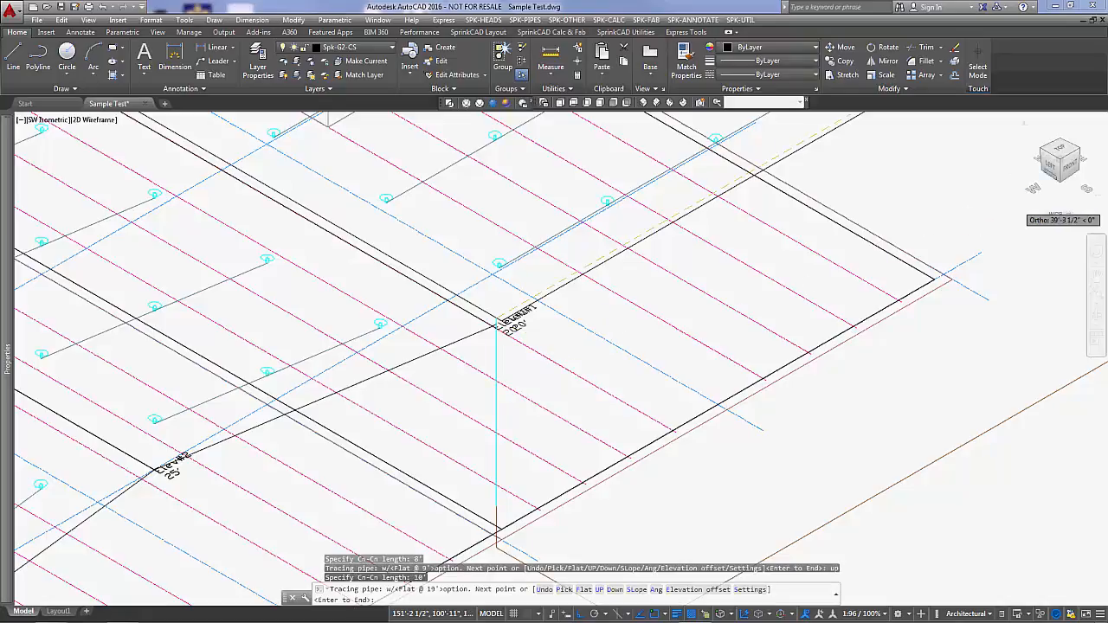
Step: In top view with object snap off, run the main pipe flat from the riser about 67' west along gridline E
{"action": "left_click", "coordinate": [1060, 153]}
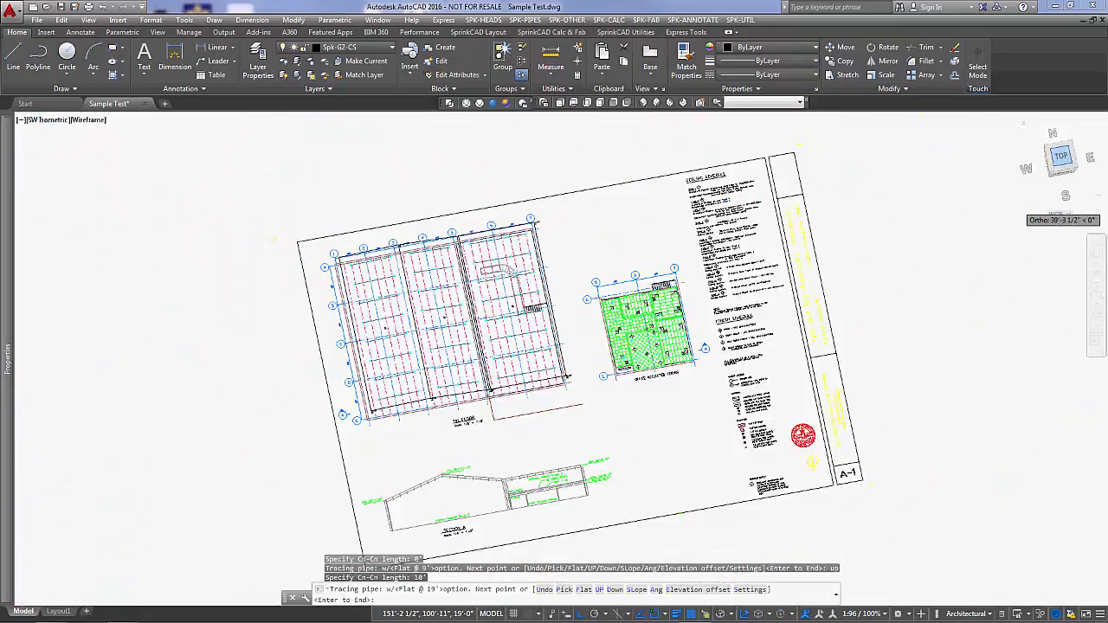
{"action": "key", "text": "Escape"}
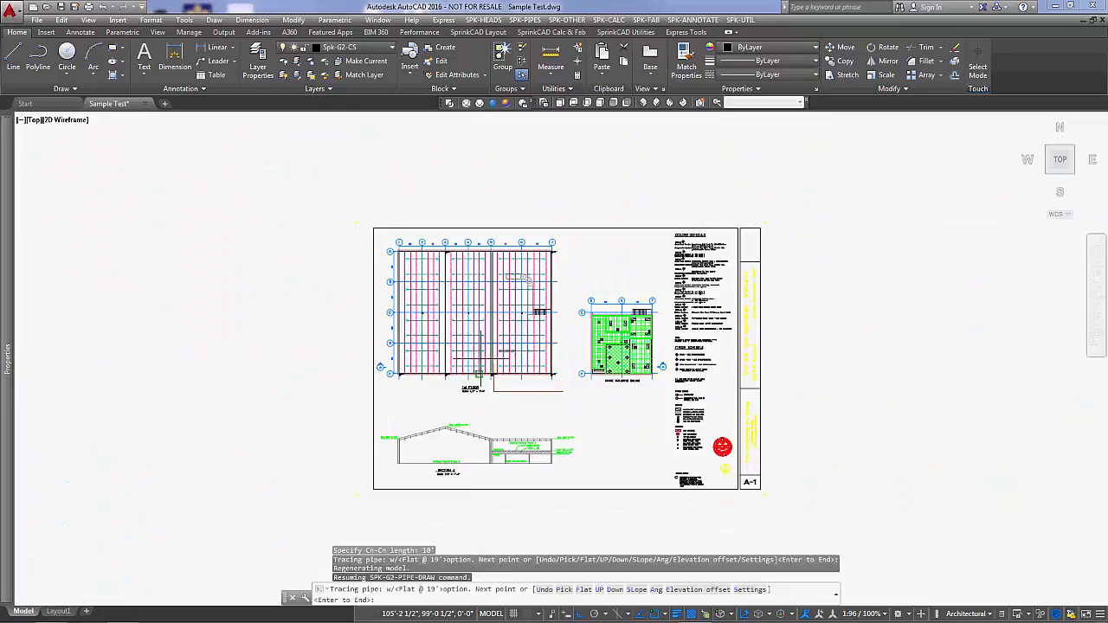
{"action": "scroll", "coordinate": [471, 363], "scroll_direction": "up", "scroll_amount": 4}
{"action": "scroll", "coordinate": [467, 364], "scroll_direction": "up", "scroll_amount": 4}
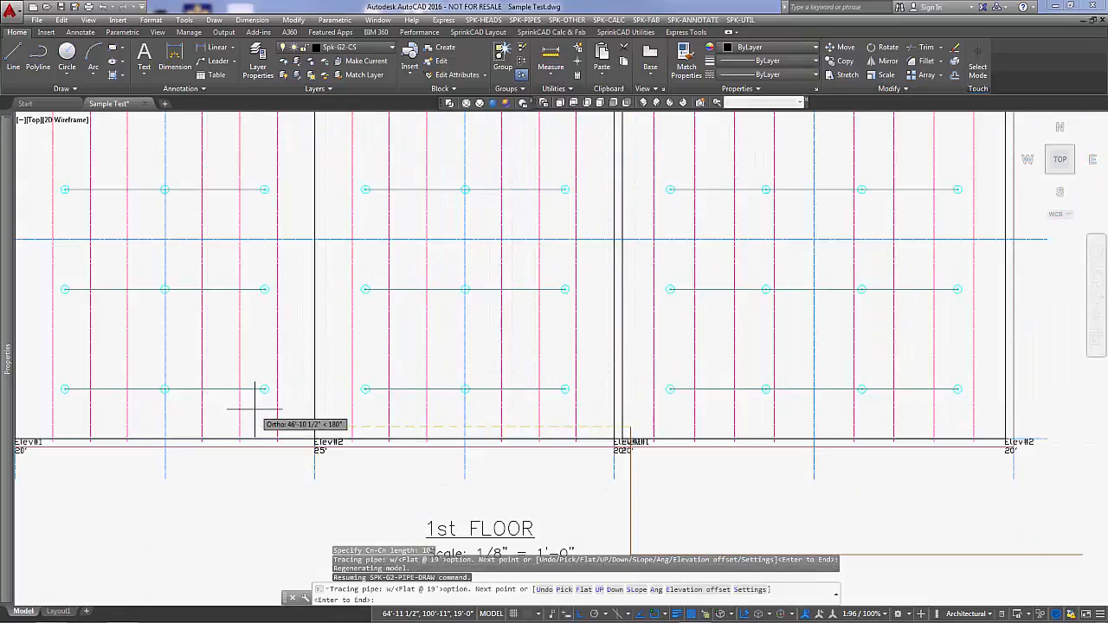
{"action": "key", "text": "F3"}
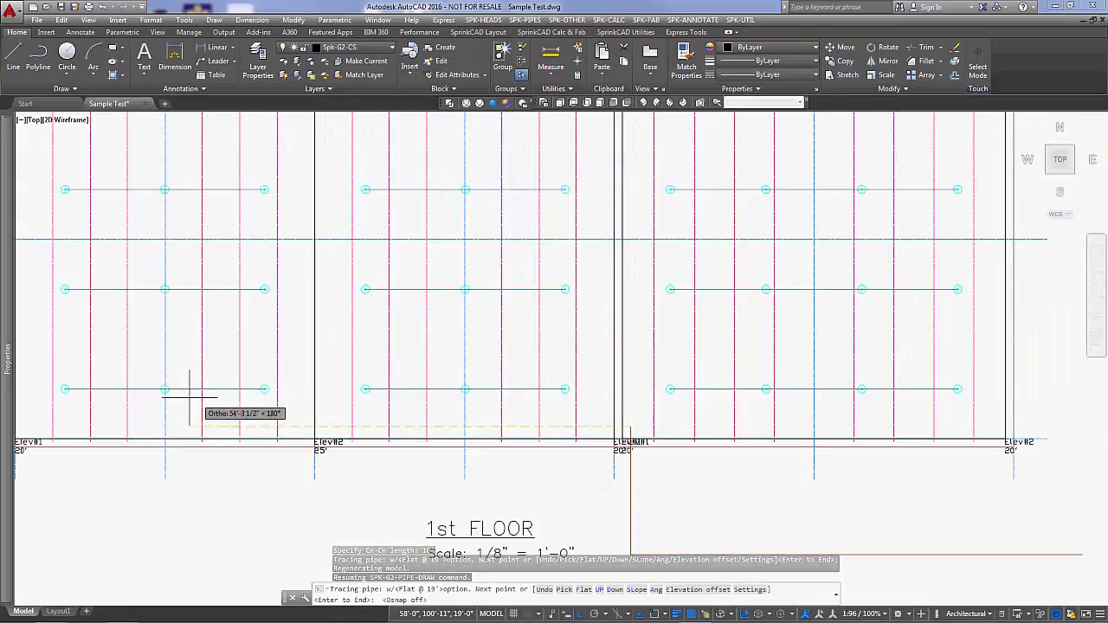
{"action": "mouse_move", "coordinate": [135, 414]}
{"action": "middle_mouse_down"}
{"action": "mouse_move", "coordinate": [327, 428]}
{"action": "mouse_move", "coordinate": [368, 447]}
{"action": "middle_mouse_up"}
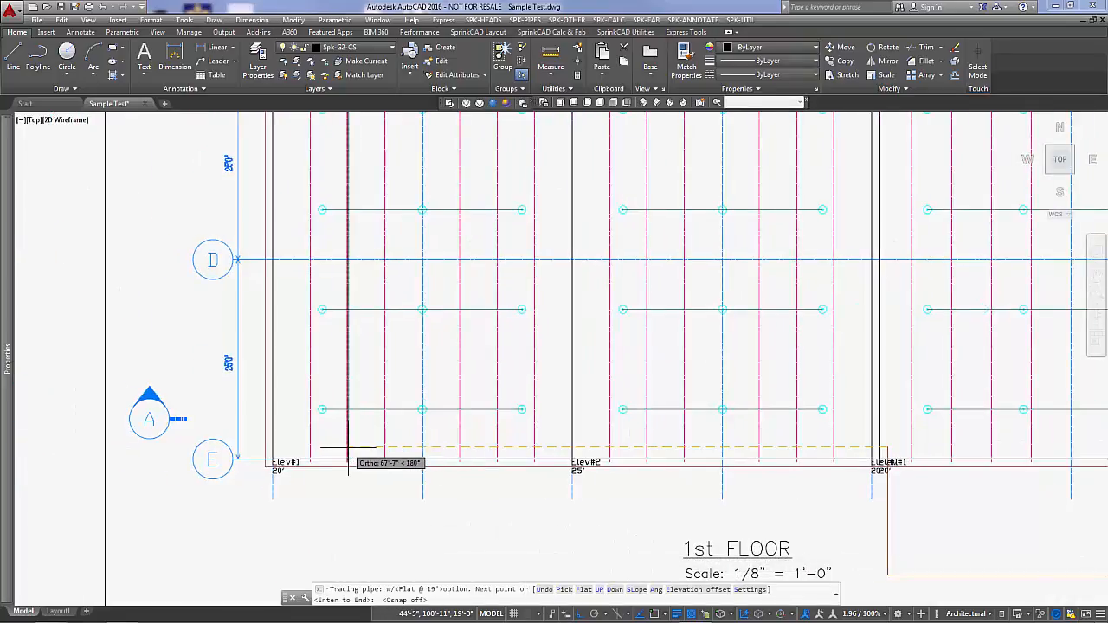
Step: Run the cross main about 93' north between gridlines 1 and 2, stopping short of gridline A, and finish the pipe
{"action": "middle_click_drag", "start_coordinate": [359, 211], "coordinate": [350, 435]}
{"action": "scroll", "coordinate": [347, 295], "scroll_direction": "down", "scroll_amount": 3}
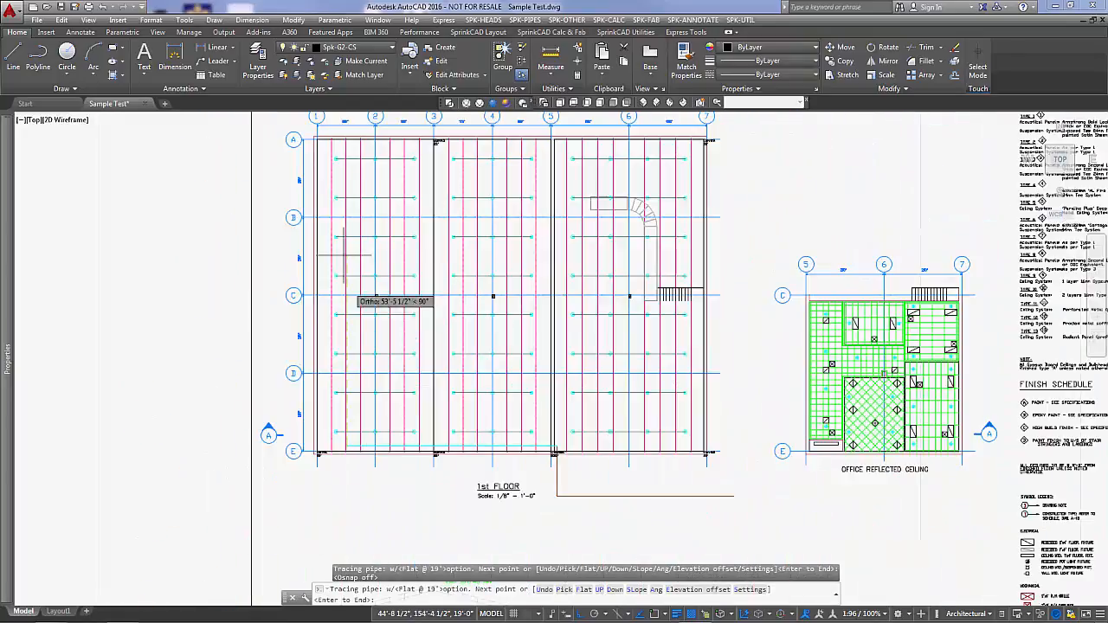
{"action": "scroll", "coordinate": [347, 158], "scroll_direction": "up", "scroll_amount": 2}
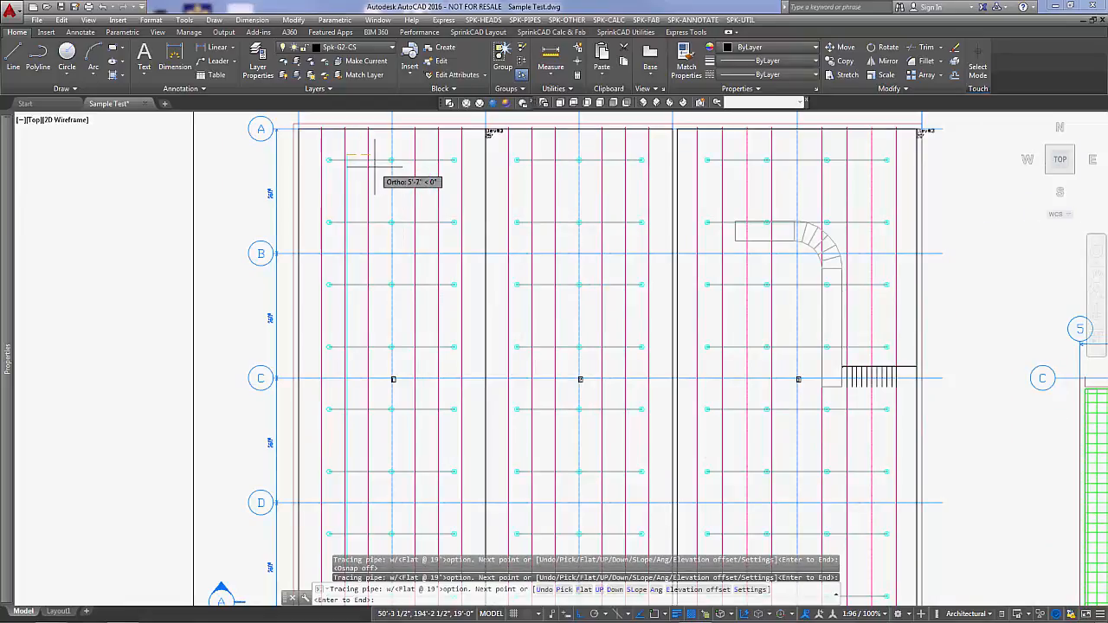
{"action": "key", "text": "Return"}
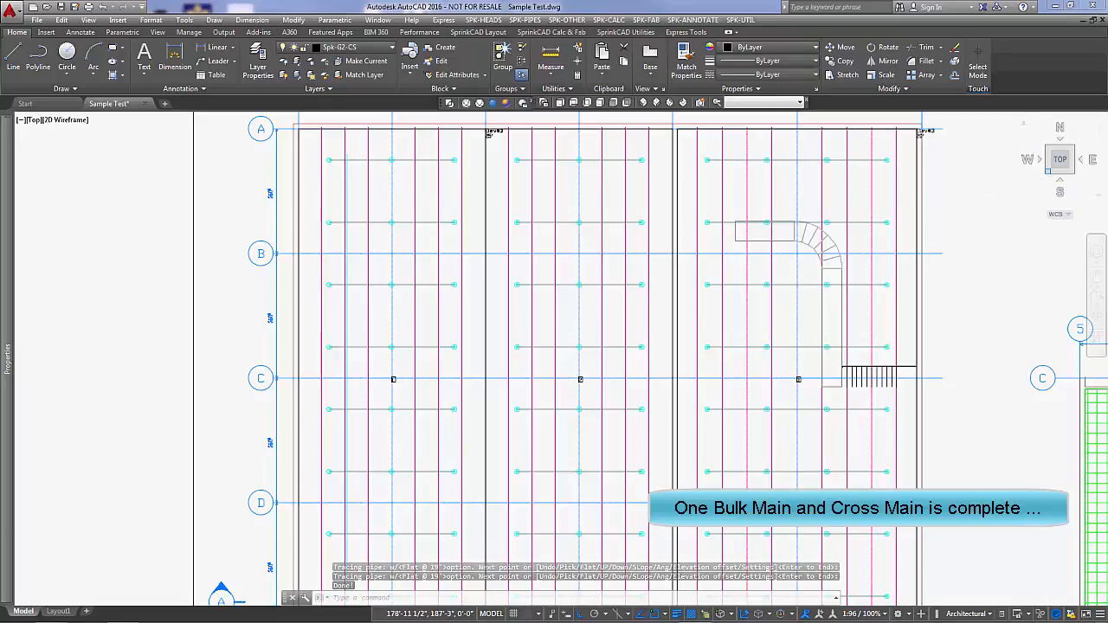
Step: Inspect the mains and cross mains in SW isometric, top and front views
{"action": "left_click", "coordinate": [1049, 172]}
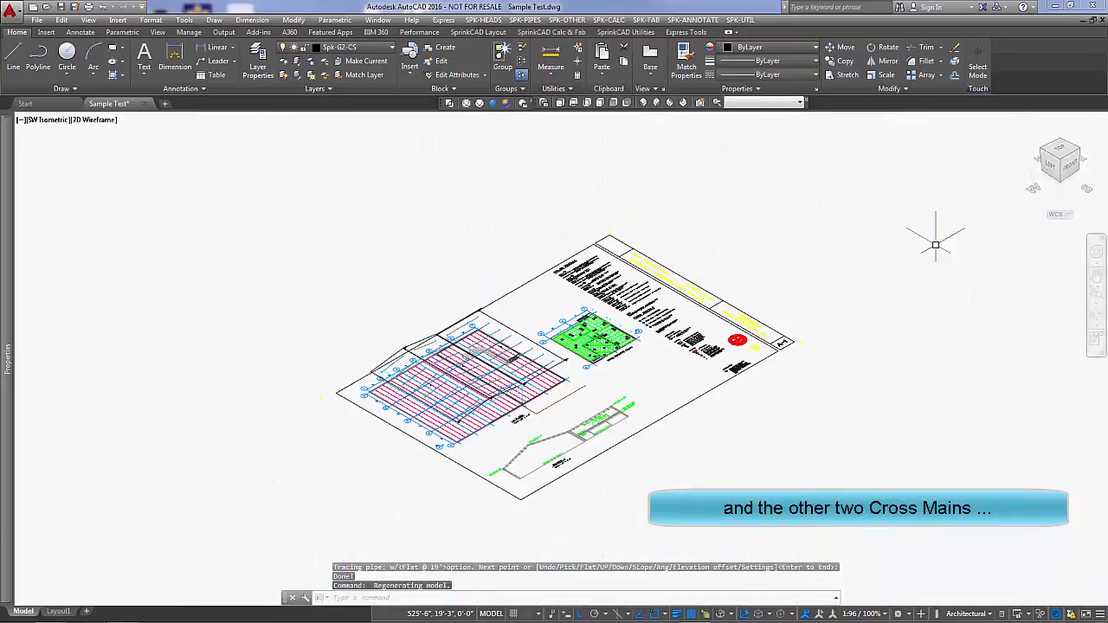
{"action": "scroll", "coordinate": [492, 400], "scroll_direction": "up", "scroll_amount": 4}
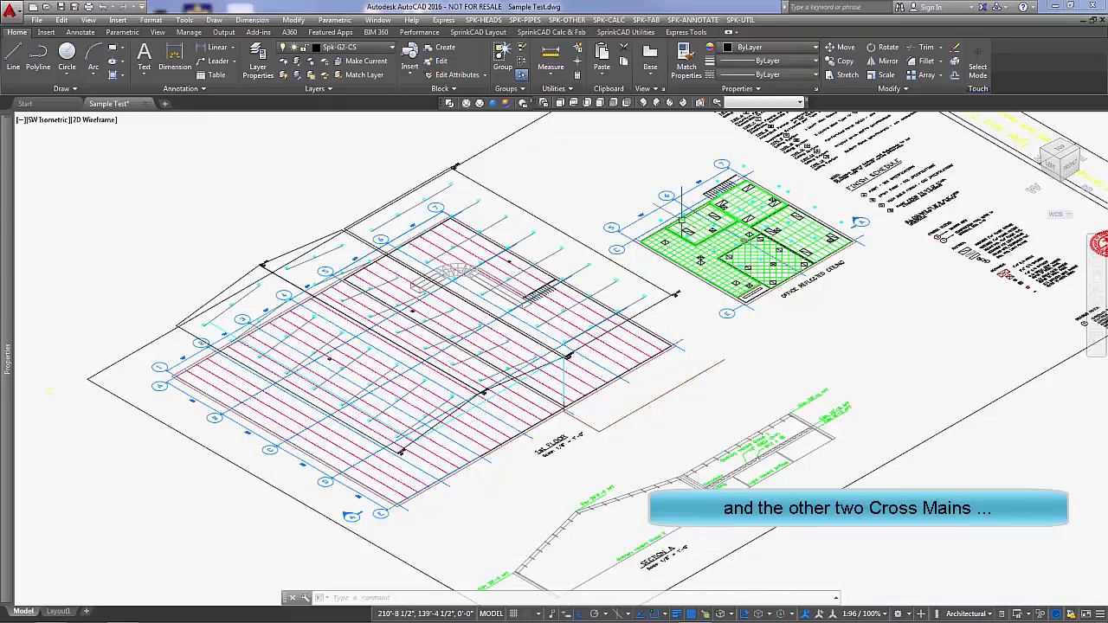
{"action": "left_click", "coordinate": [572, 102]}
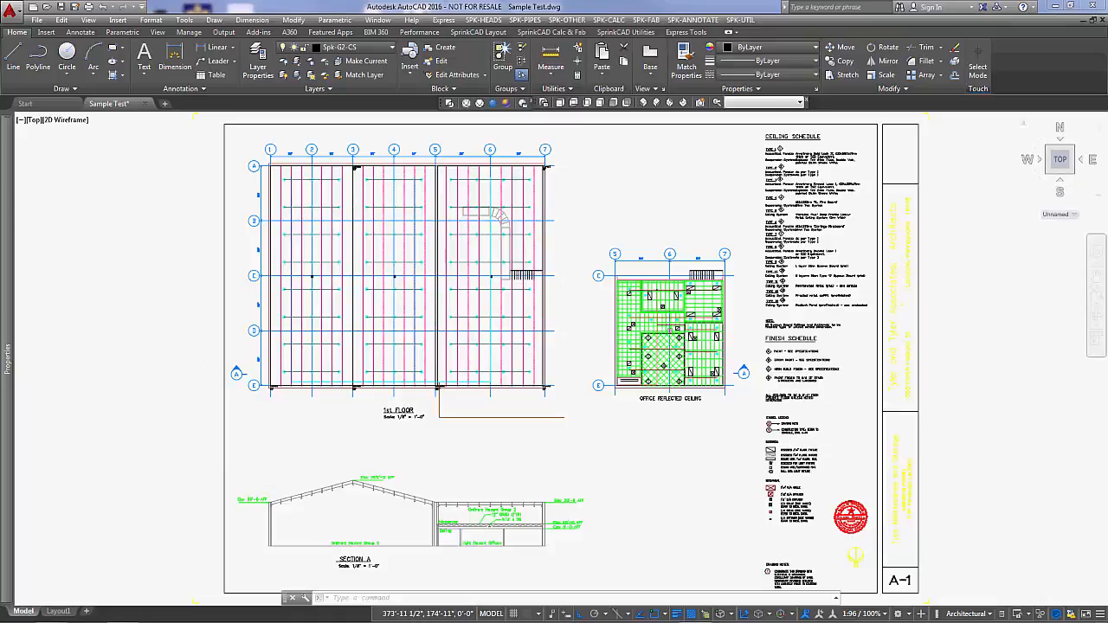
{"action": "left_click", "coordinate": [1048, 169]}
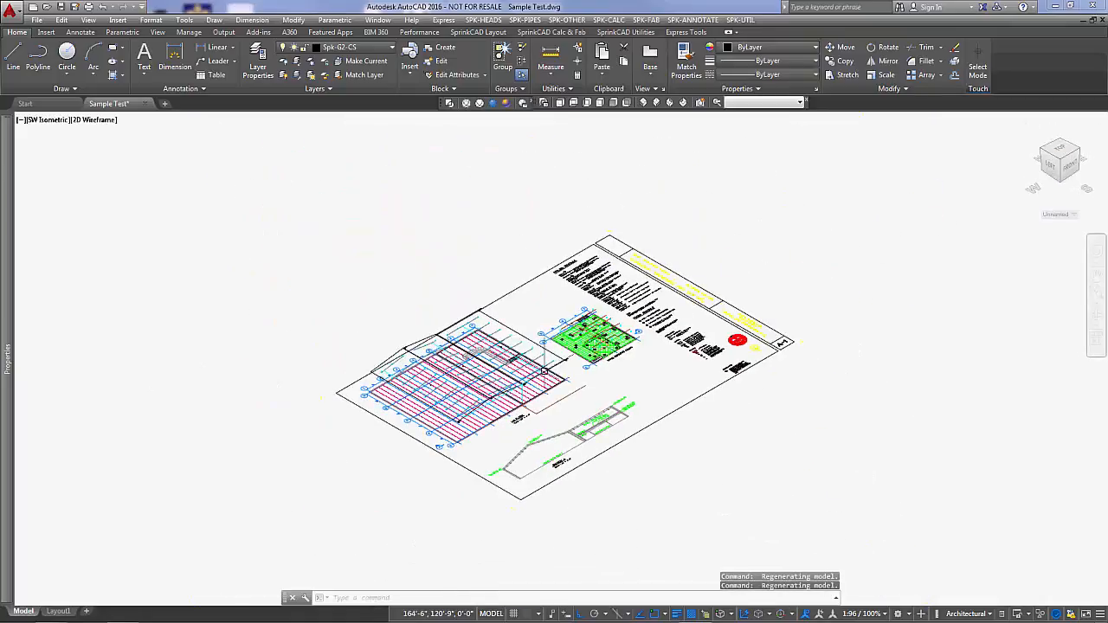
{"action": "scroll", "coordinate": [490, 368], "scroll_direction": "up", "scroll_amount": 4}
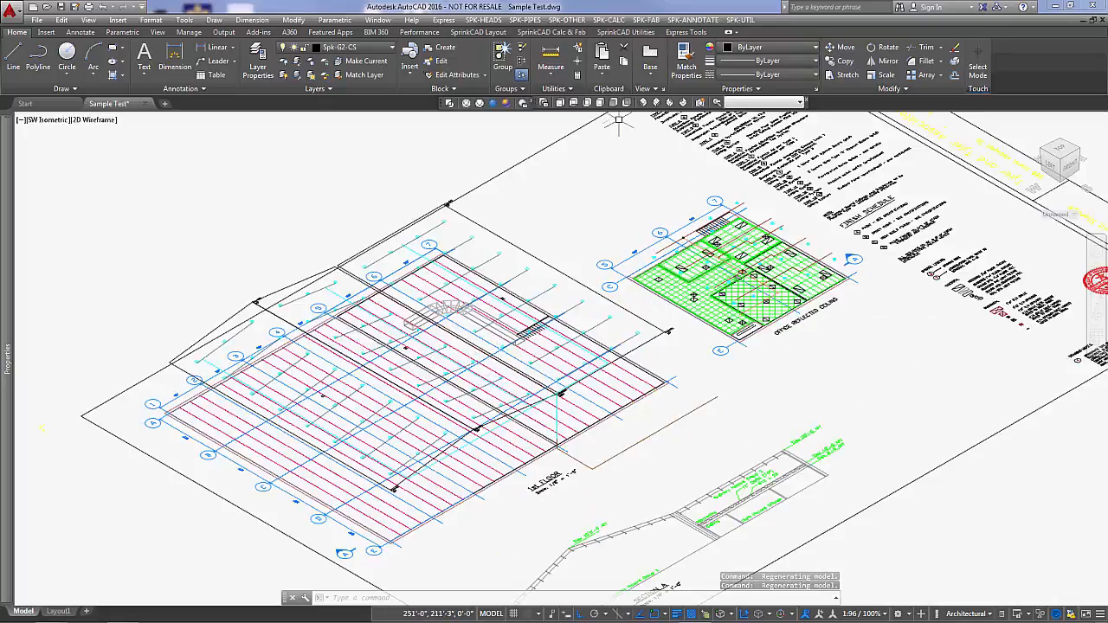
{"action": "left_click", "coordinate": [614, 102]}
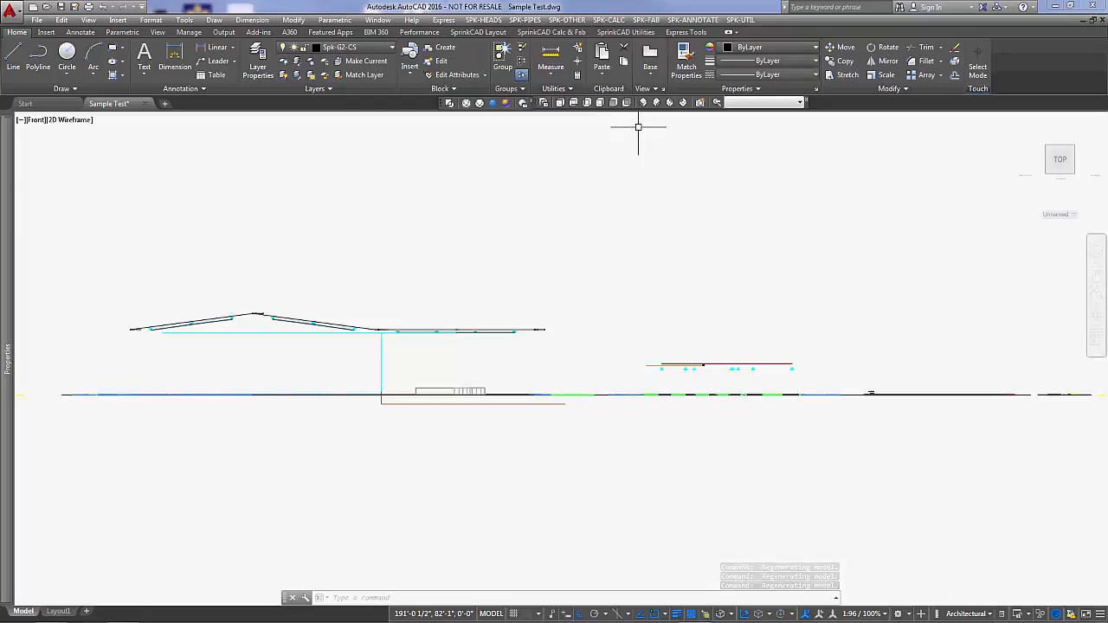
{"action": "left_click", "coordinate": [644, 102]}
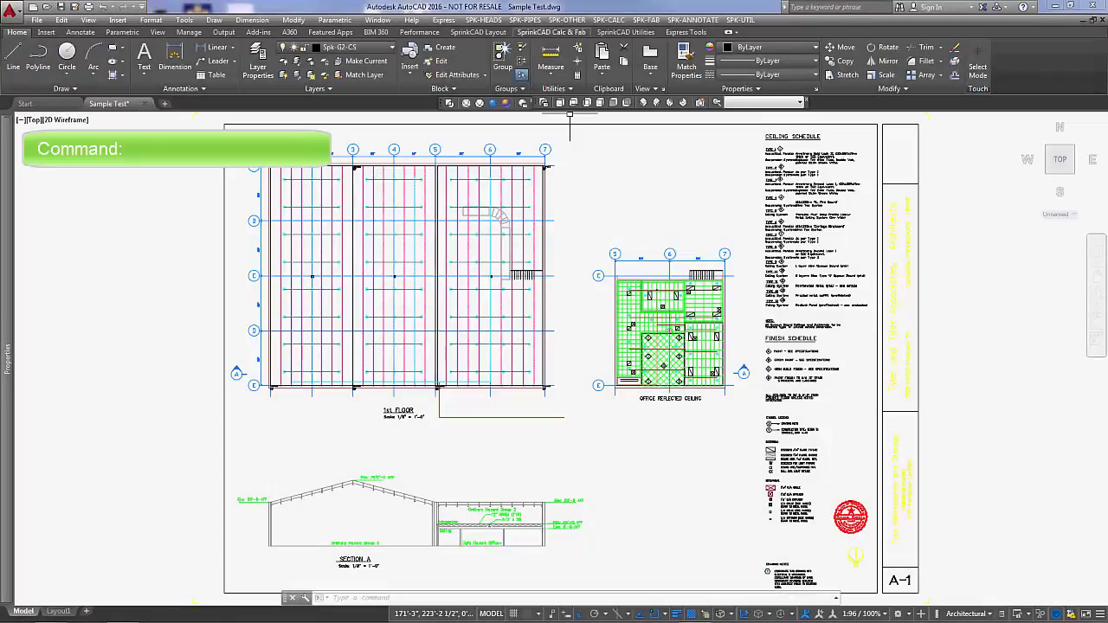
Step: Connect the branches between gridlines 4 and 5 to their cross main with Multi-Pipe Connect, using Riser Nipples, Steel 40 Blk, size 1-1/2
{"action": "left_click", "coordinate": [525, 19]}
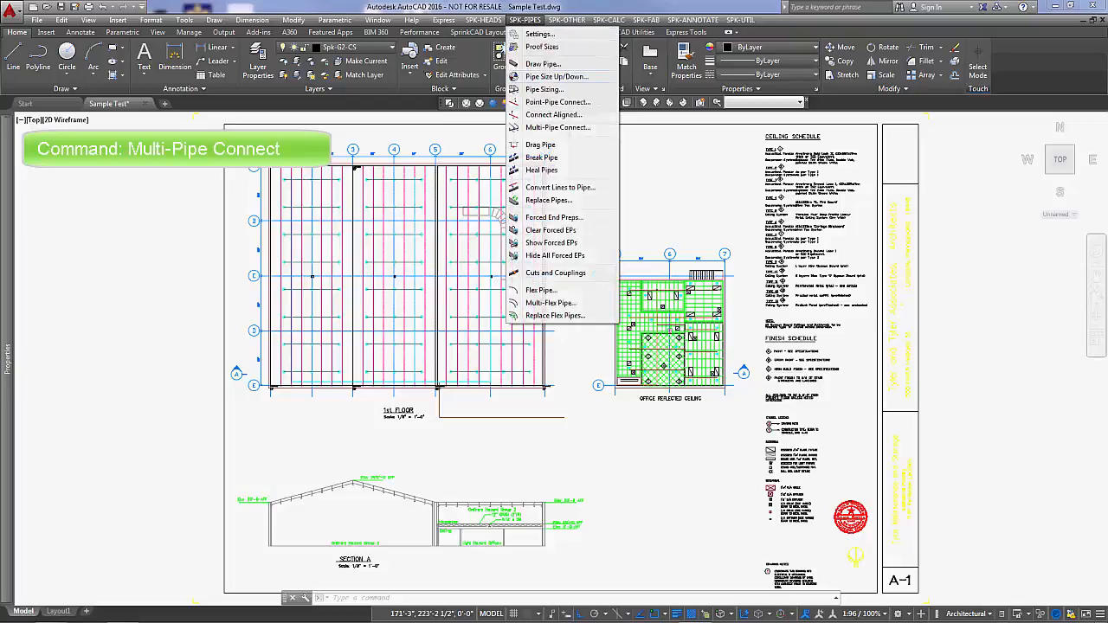
{"action": "left_click", "coordinate": [558, 128]}
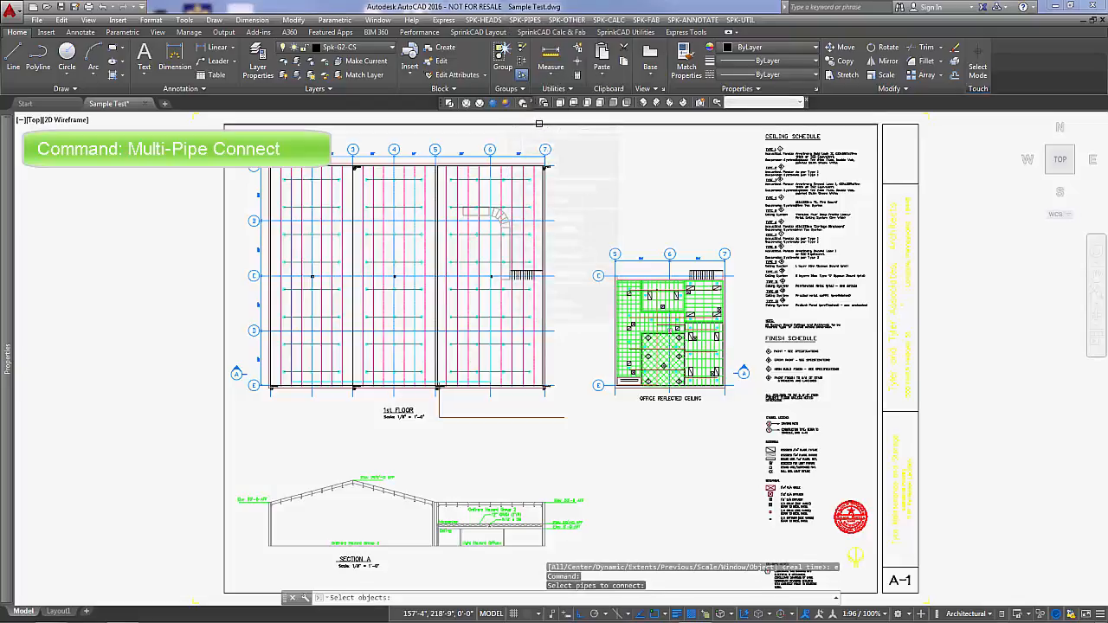
{"action": "scroll", "coordinate": [393, 202], "scroll_direction": "up", "scroll_amount": 2}
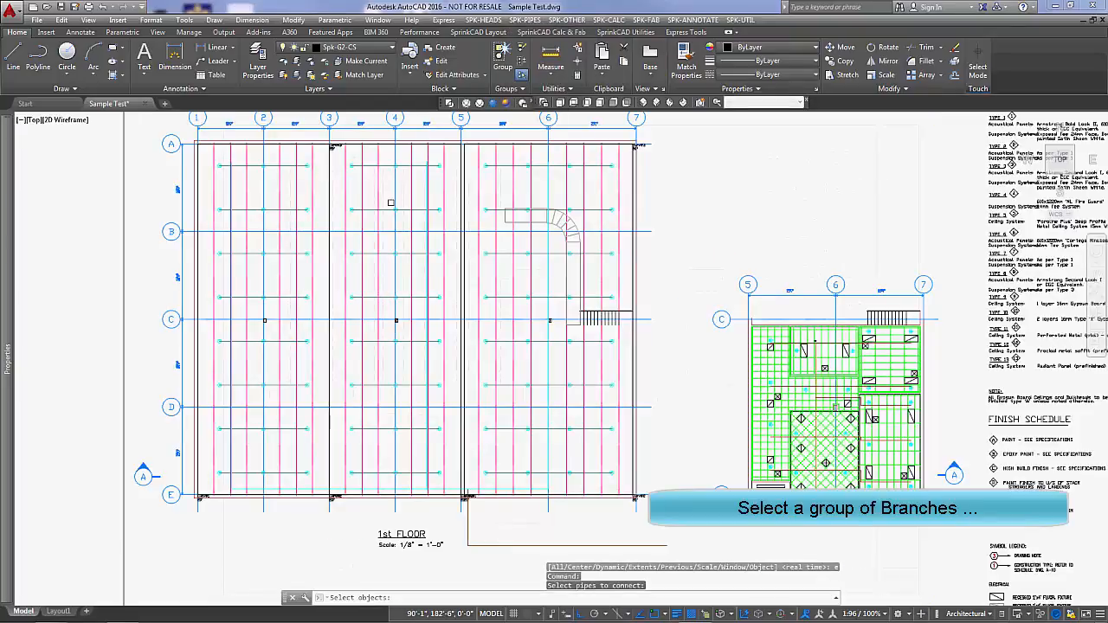
{"action": "left_click", "coordinate": [424, 159]}
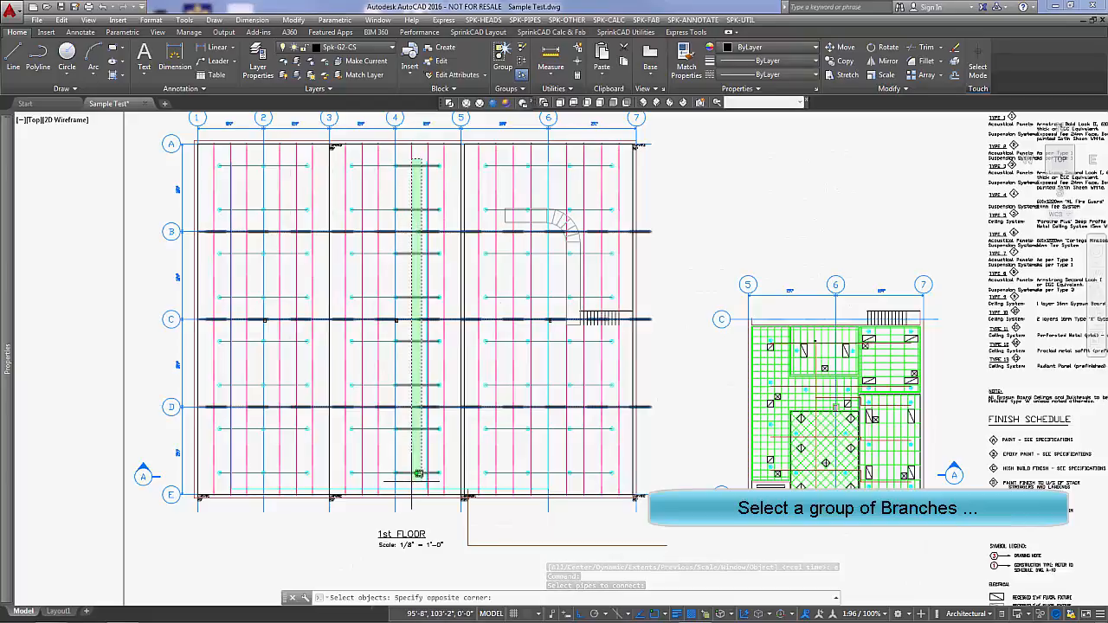
{"action": "left_click", "coordinate": [424, 481]}
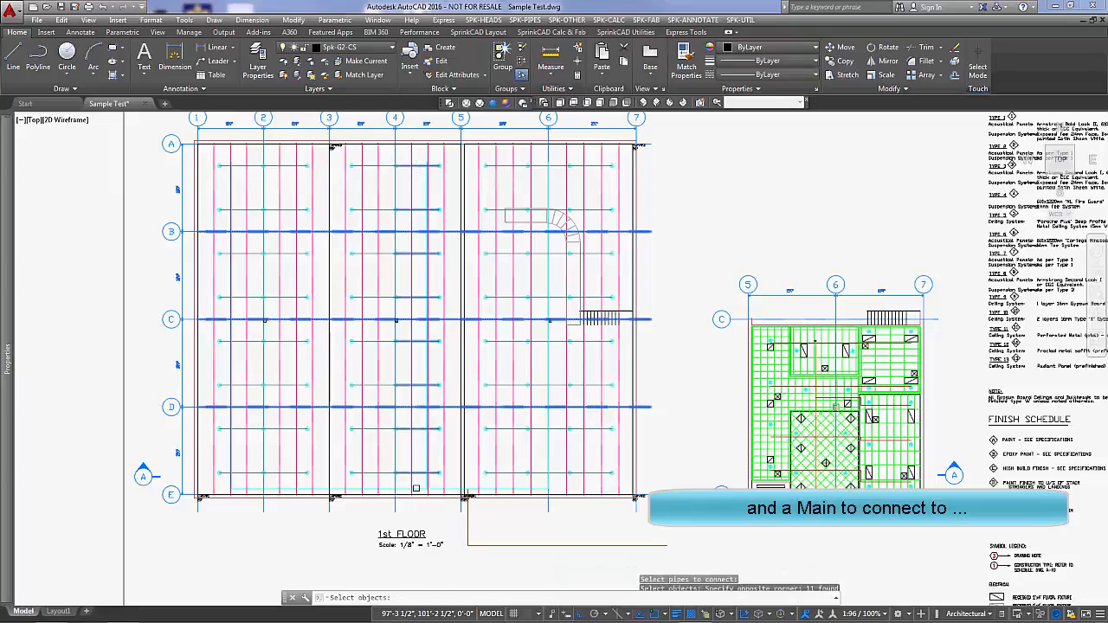
{"action": "scroll", "coordinate": [421, 485], "scroll_direction": "up", "scroll_amount": 2}
{"action": "scroll", "coordinate": [422, 485], "scroll_direction": "up", "scroll_amount": 2}
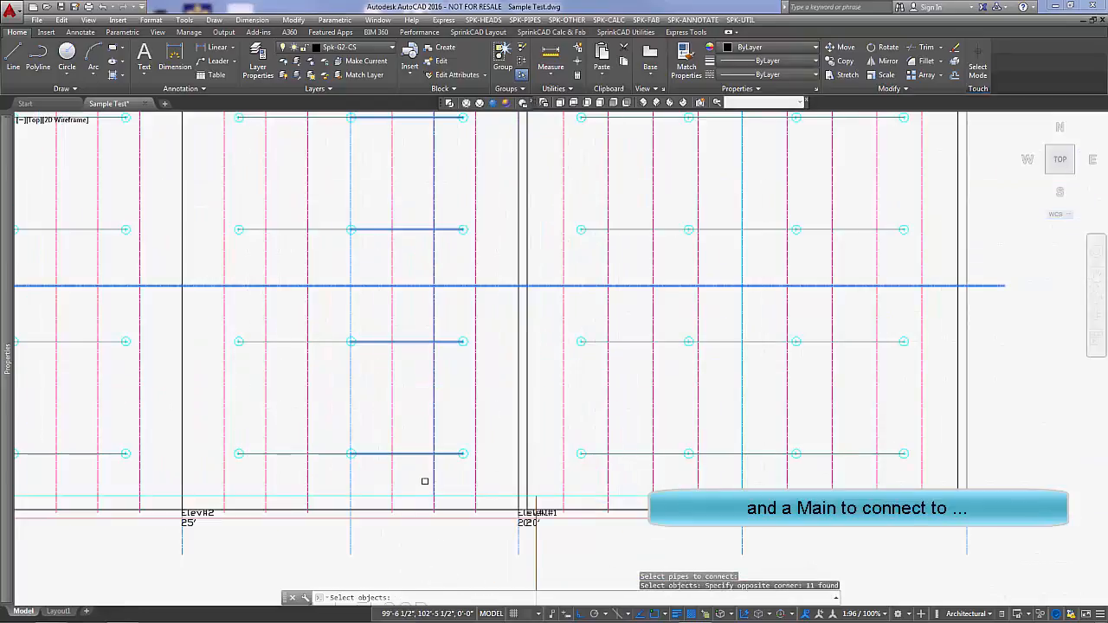
{"action": "key", "text": "Return"}
{"action": "left_click", "coordinate": [433, 476]}
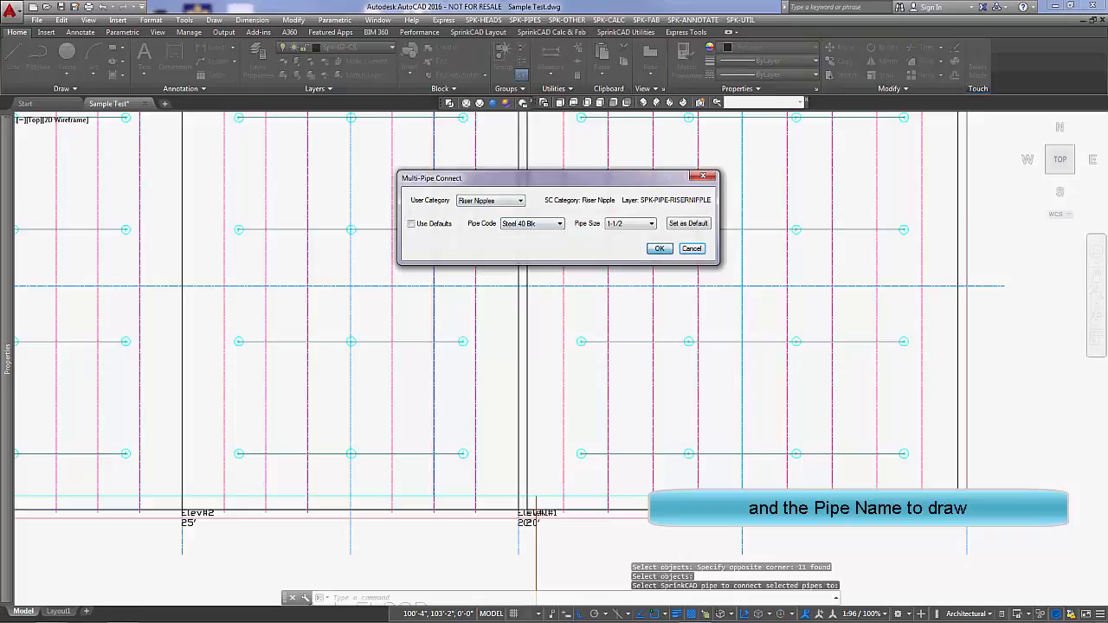
{"action": "key", "text": "Return"}
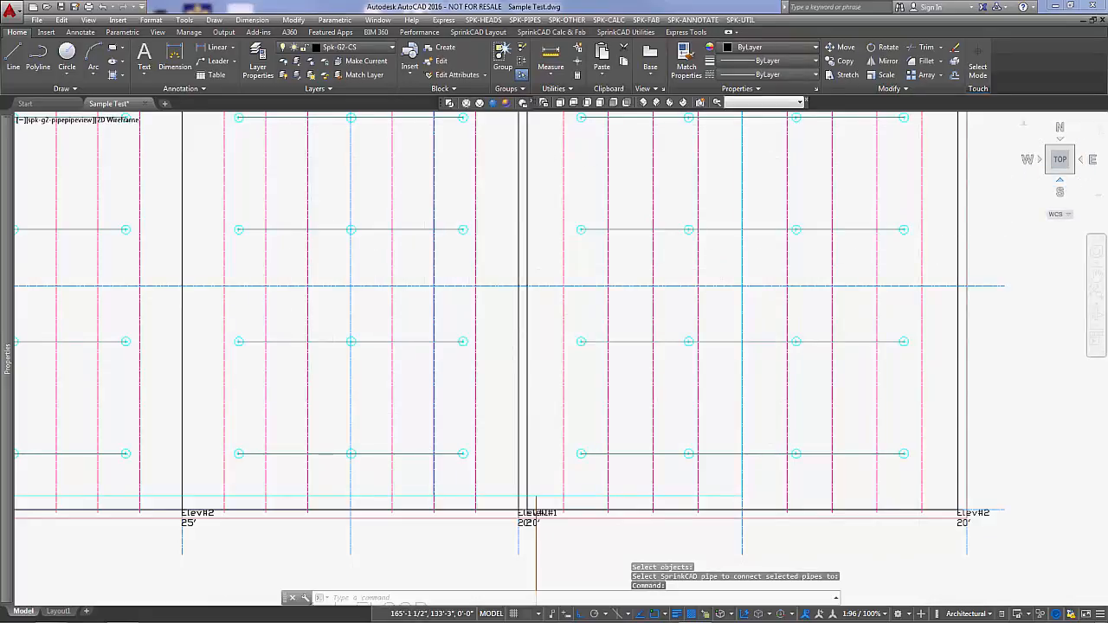
Step: In front view, connect the west slope's lower branch pipes to their cross main with Multi-Pipe Connect, using Riser Nipples, Steel 40 Blk, size 1-1/2
{"action": "left_click", "coordinate": [1060, 191]}
{"action": "scroll", "coordinate": [460, 340], "scroll_direction": "up", "scroll_amount": 10}
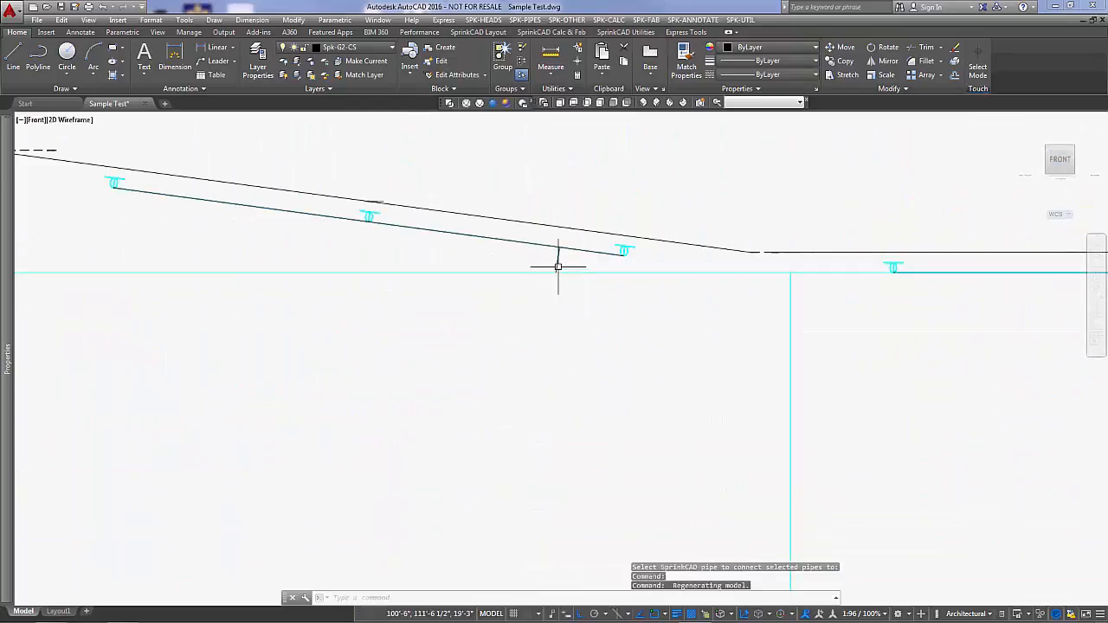
{"action": "middle_click_drag", "start_coordinate": [202, 260], "coordinate": [923, 311]}
{"action": "middle_click_drag", "start_coordinate": [203, 322], "coordinate": [445, 364]}
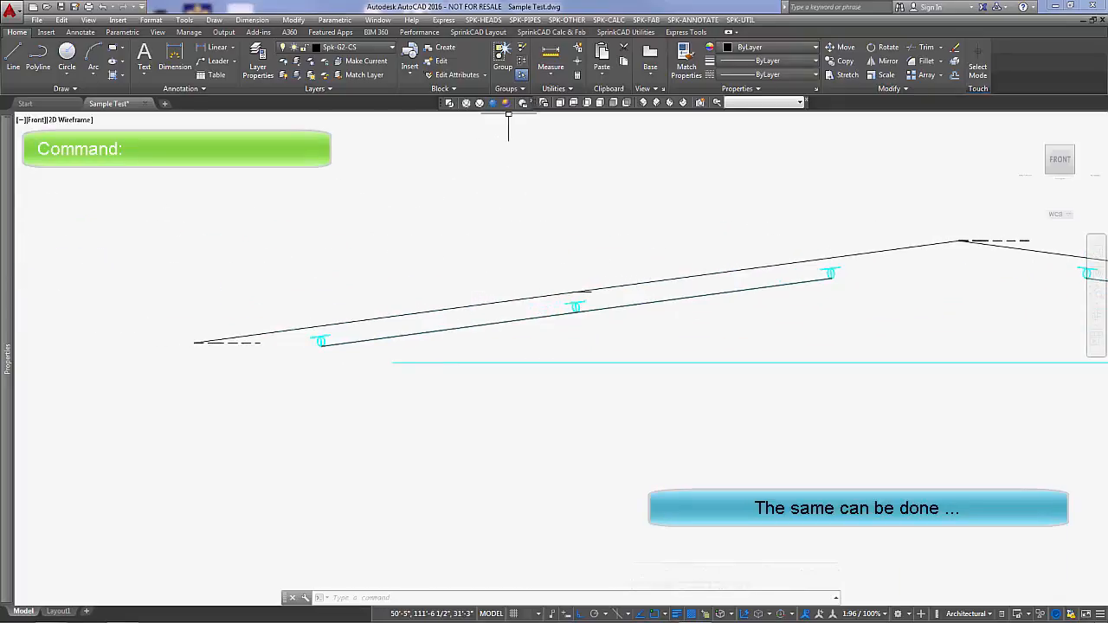
{"action": "left_click", "coordinate": [524, 19]}
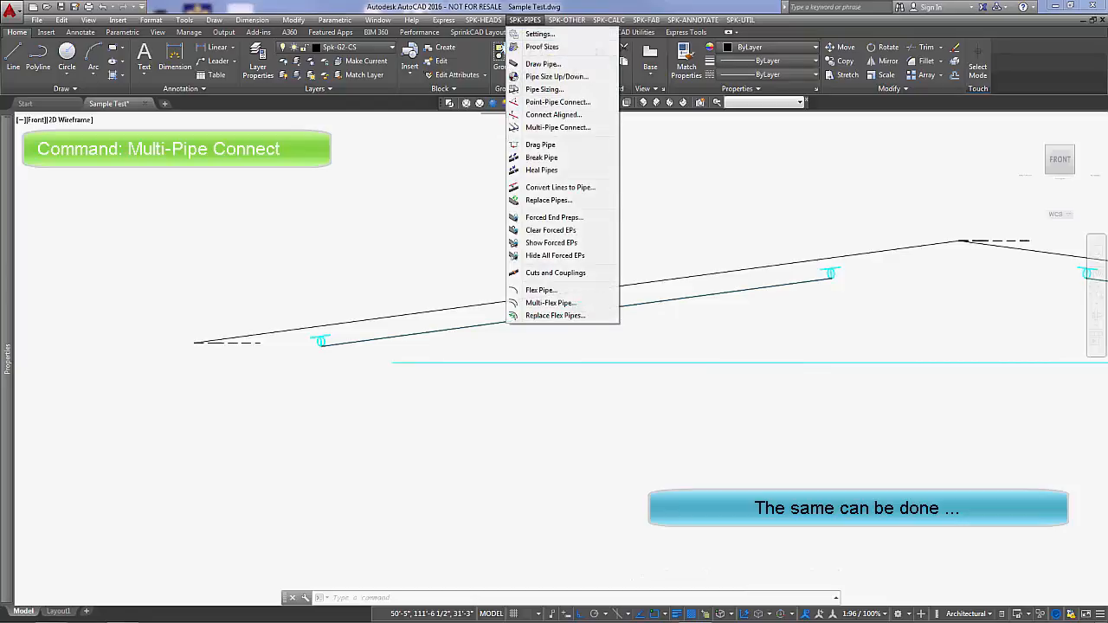
{"action": "left_click", "coordinate": [558, 127]}
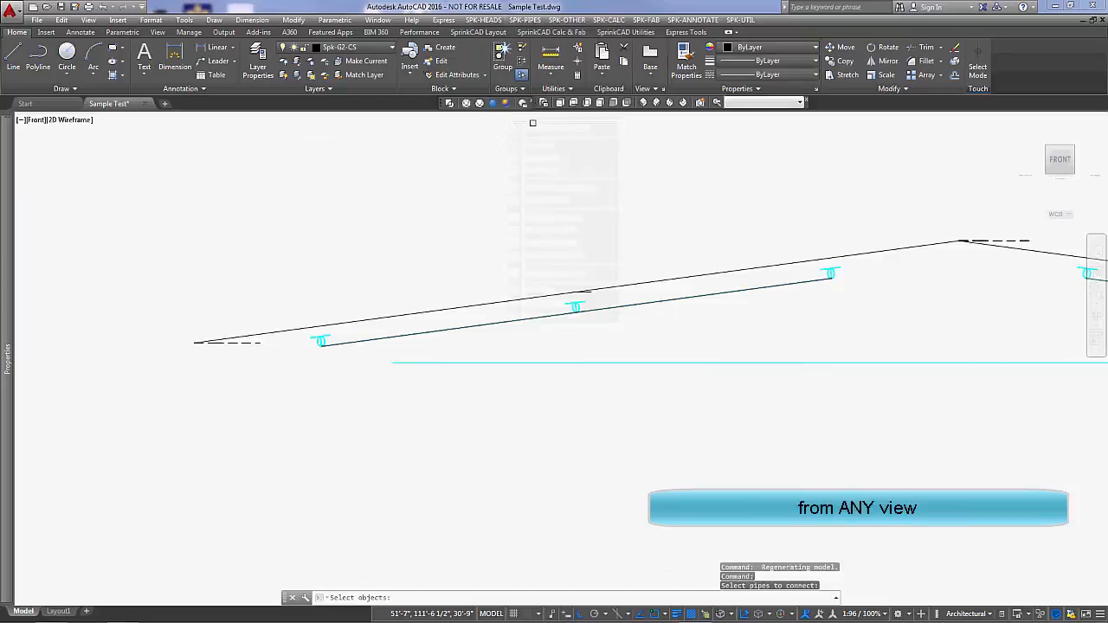
{"action": "left_click", "coordinate": [422, 310]}
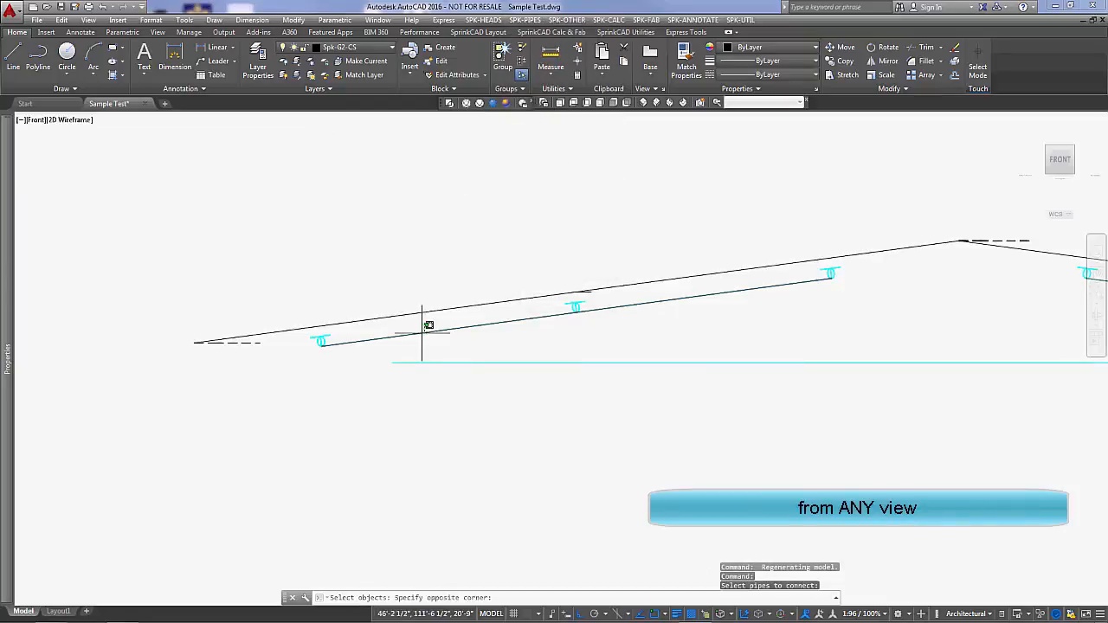
{"action": "left_click", "coordinate": [418, 363]}
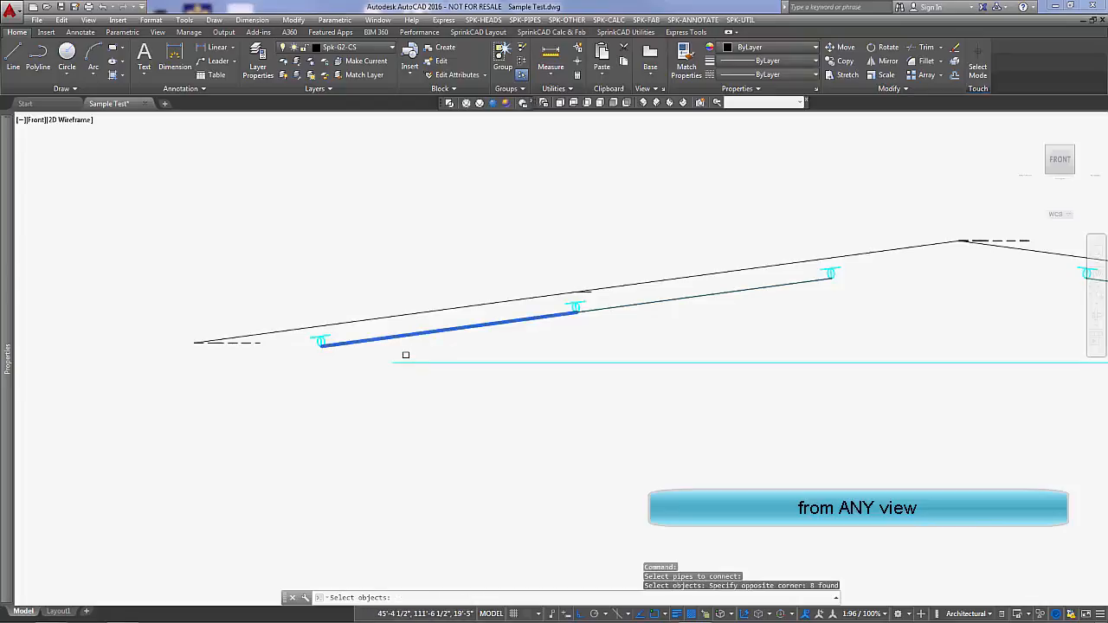
{"action": "key", "text": "Return"}
{"action": "left_click", "coordinate": [419, 363]}
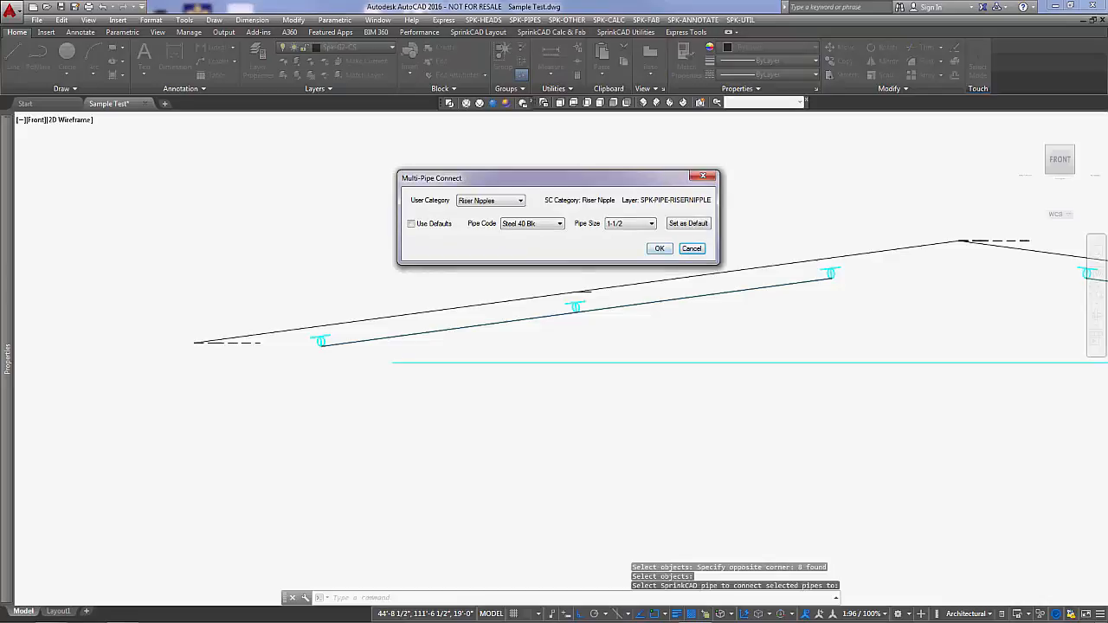
{"action": "key", "text": "Return"}
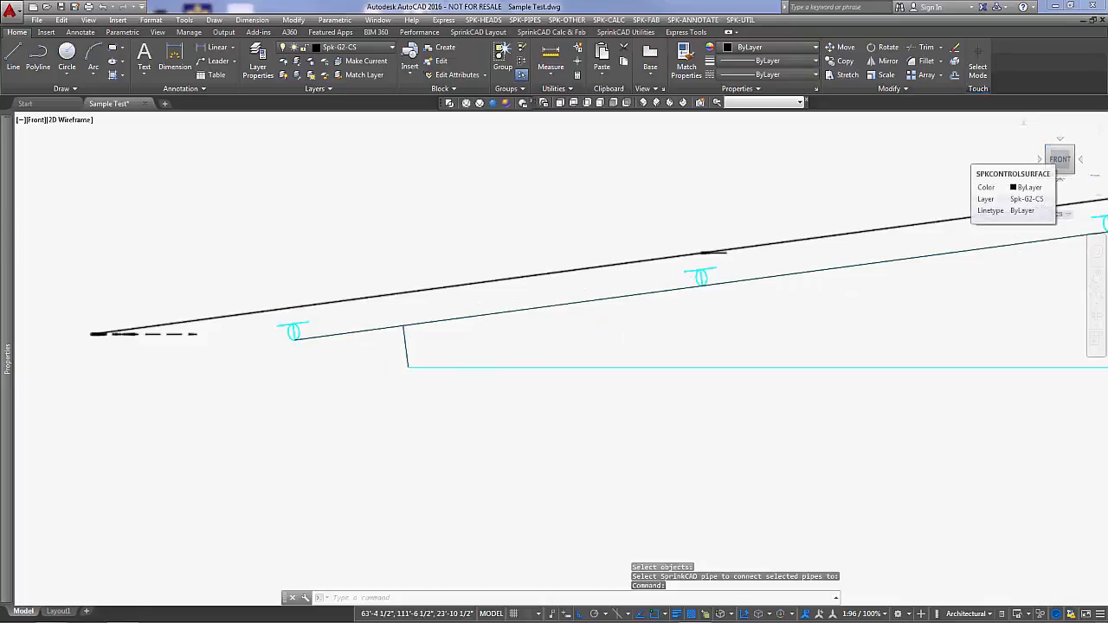
Step: Inspect the riser nipples between the sloped branches and cross mains in SW isometric view
{"action": "left_click", "coordinate": [1050, 150]}
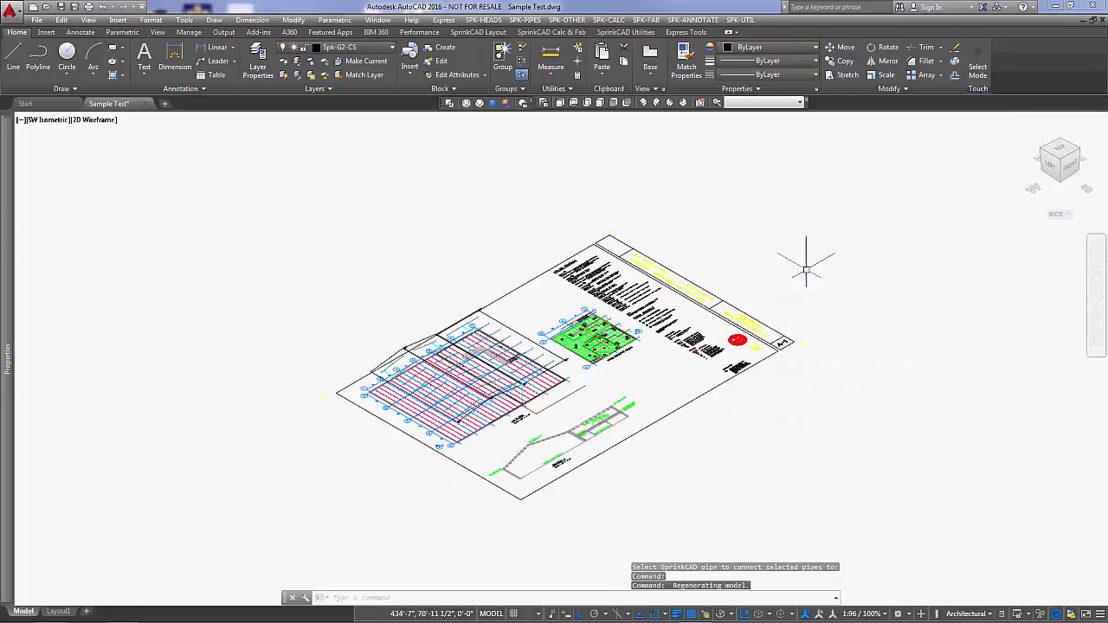
{"action": "scroll", "coordinate": [431, 348], "scroll_direction": "up", "scroll_amount": 5}
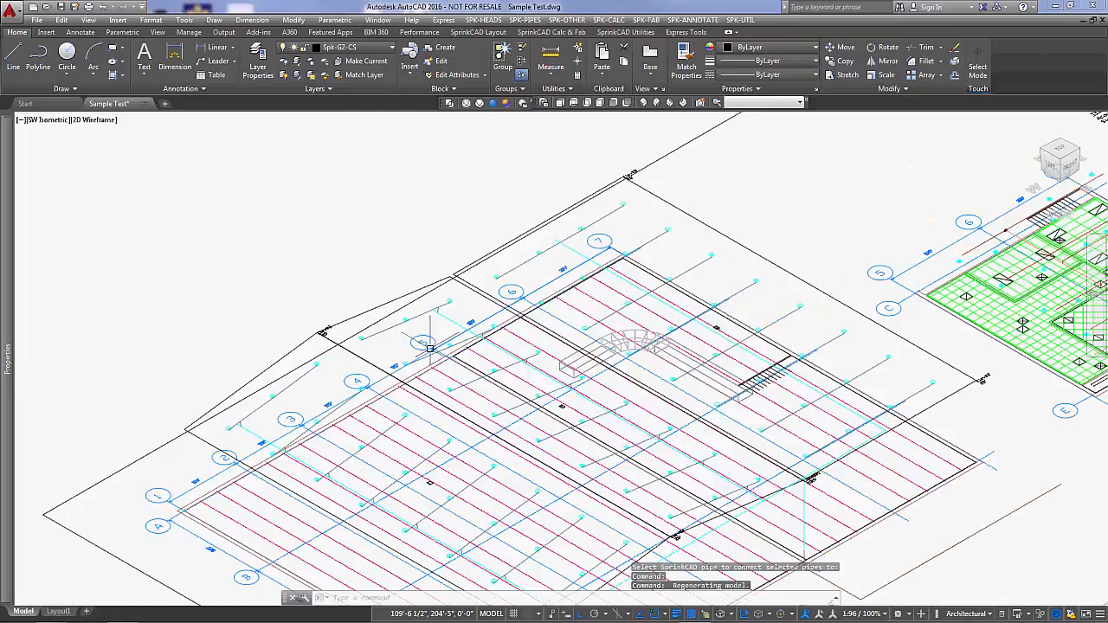
{"action": "scroll", "coordinate": [429, 343], "scroll_direction": "up", "scroll_amount": 2}
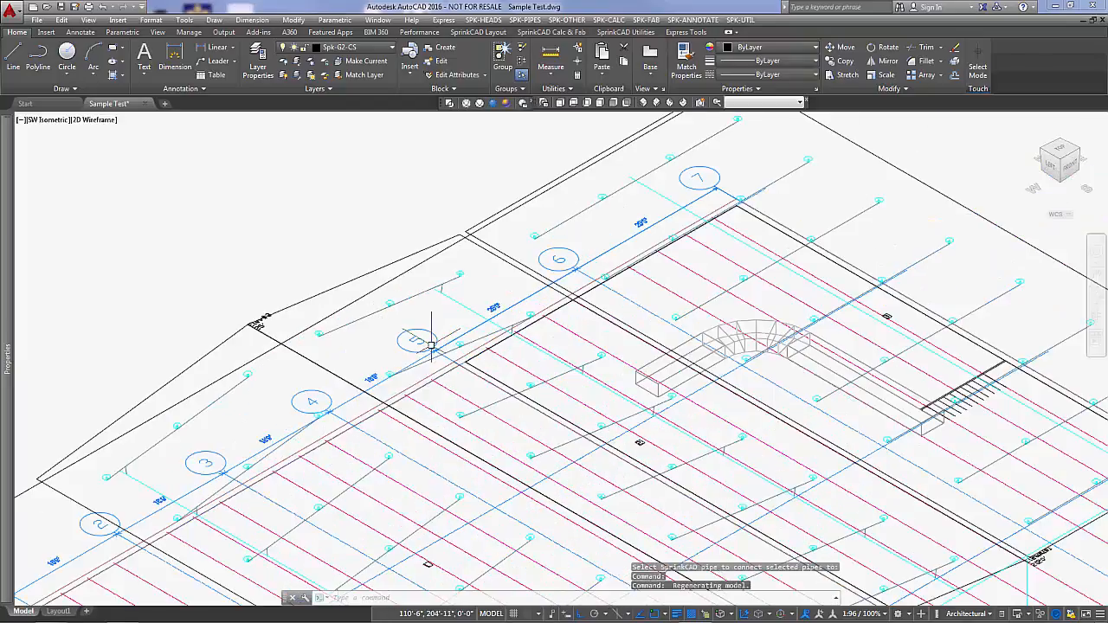
{"action": "middle_click", "coordinate": [645, 117]}
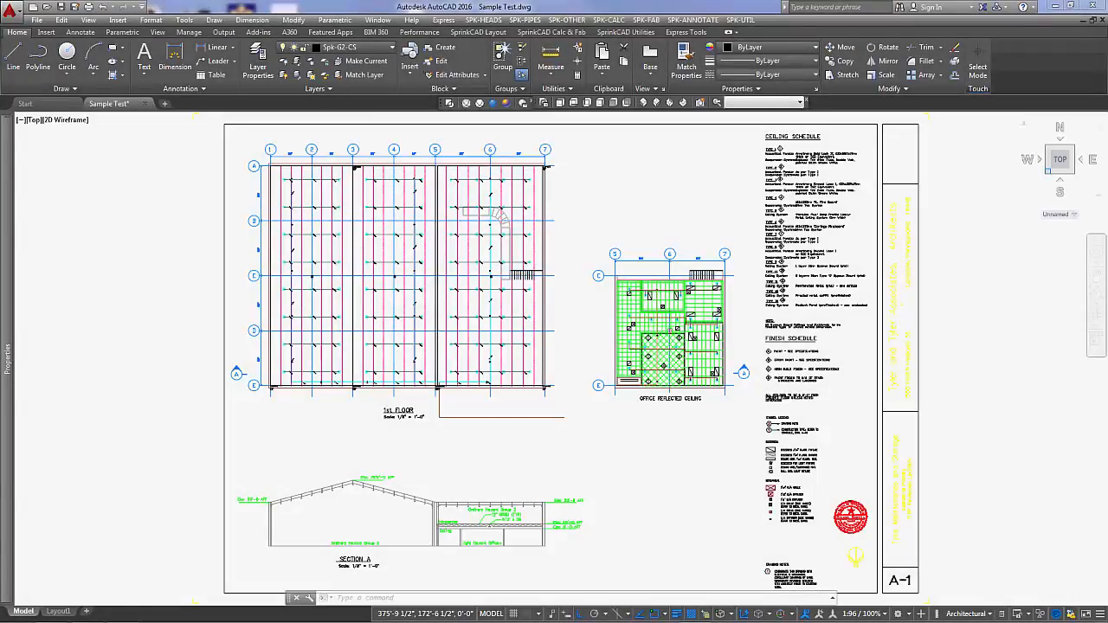
Step: Insert a 4" BFV-N Butterfly GxG valve on the lower part of the vertical riser, with the flow directed upward
{"action": "left_click", "coordinate": [644, 103]}
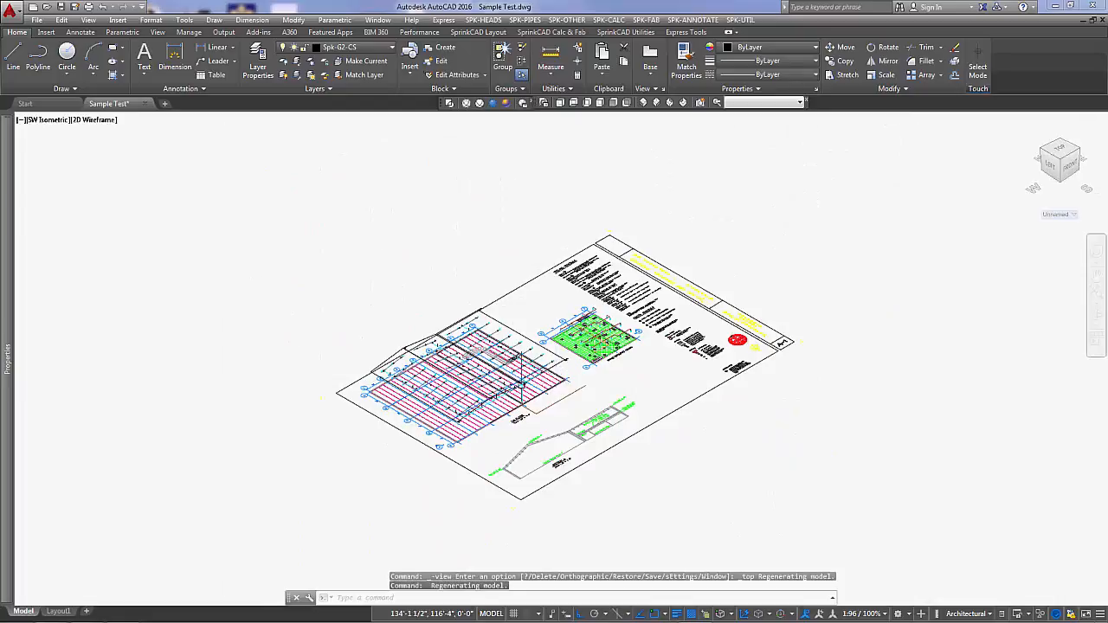
{"action": "scroll", "coordinate": [528, 403], "scroll_direction": "up", "scroll_amount": 6}
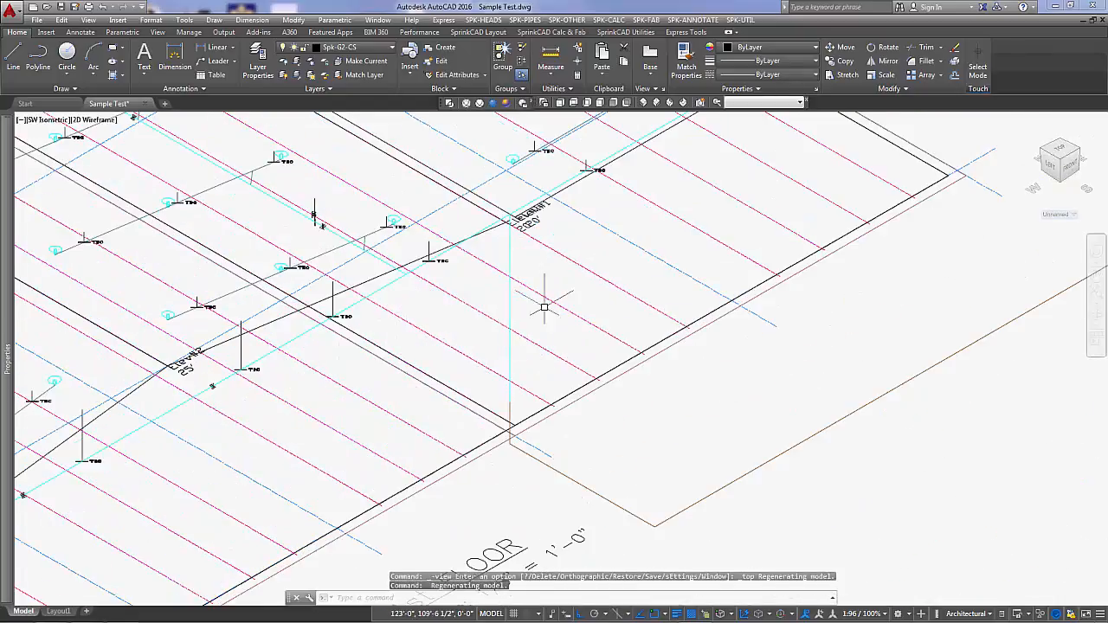
{"action": "middle_click_drag", "start_coordinate": [555, 303], "coordinate": [646, 306]}
{"action": "scroll", "coordinate": [647, 304], "scroll_direction": "up", "scroll_amount": 2}
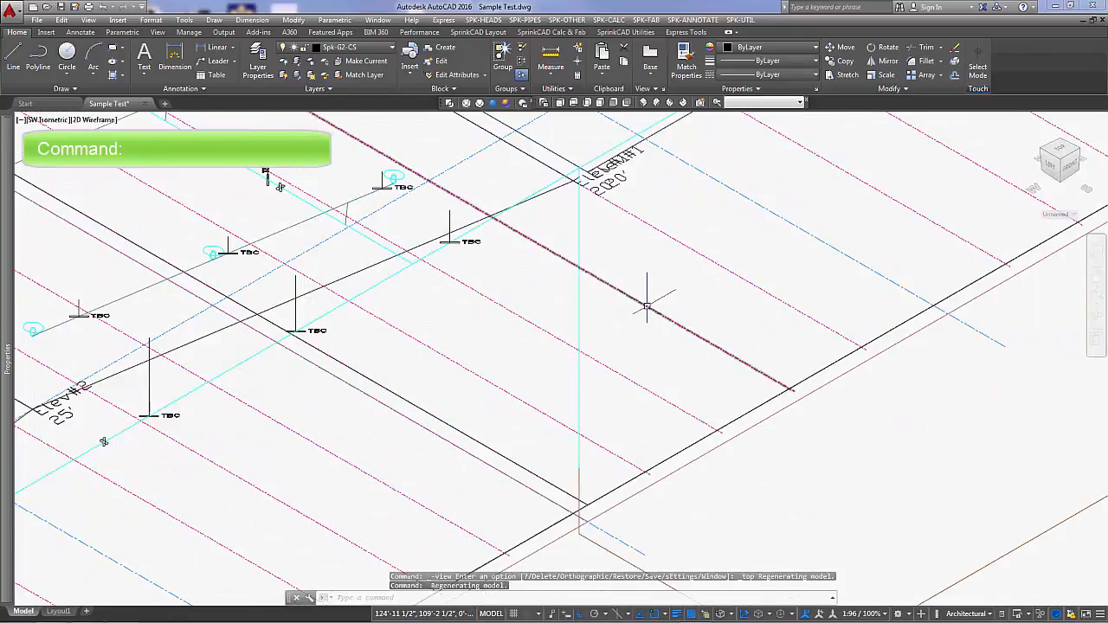
{"action": "left_click", "coordinate": [567, 20]}
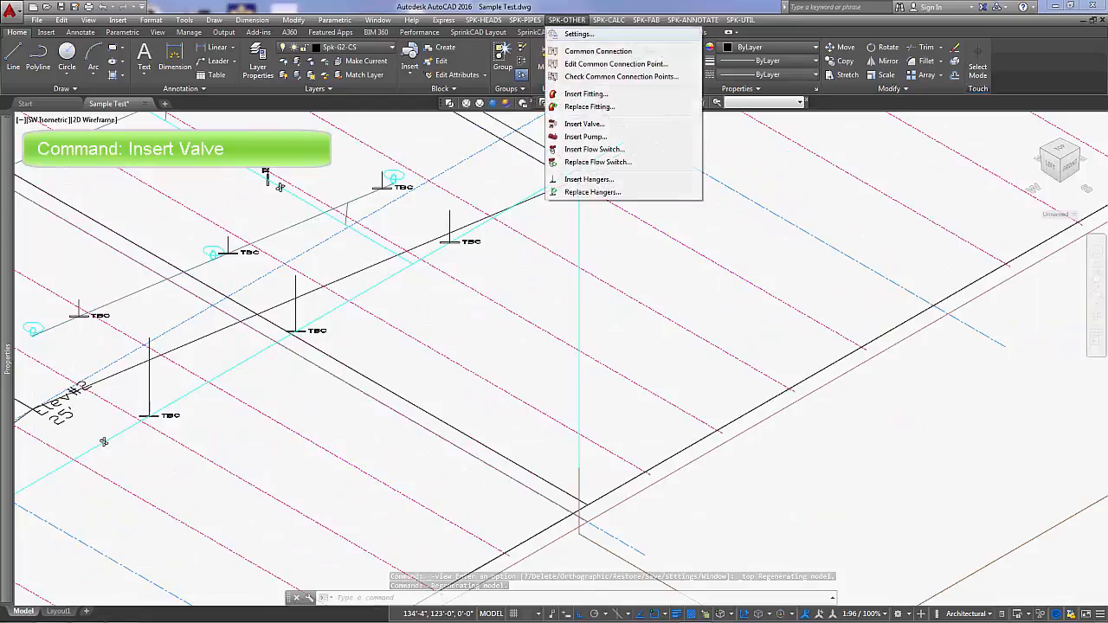
{"action": "left_click", "coordinate": [585, 124]}
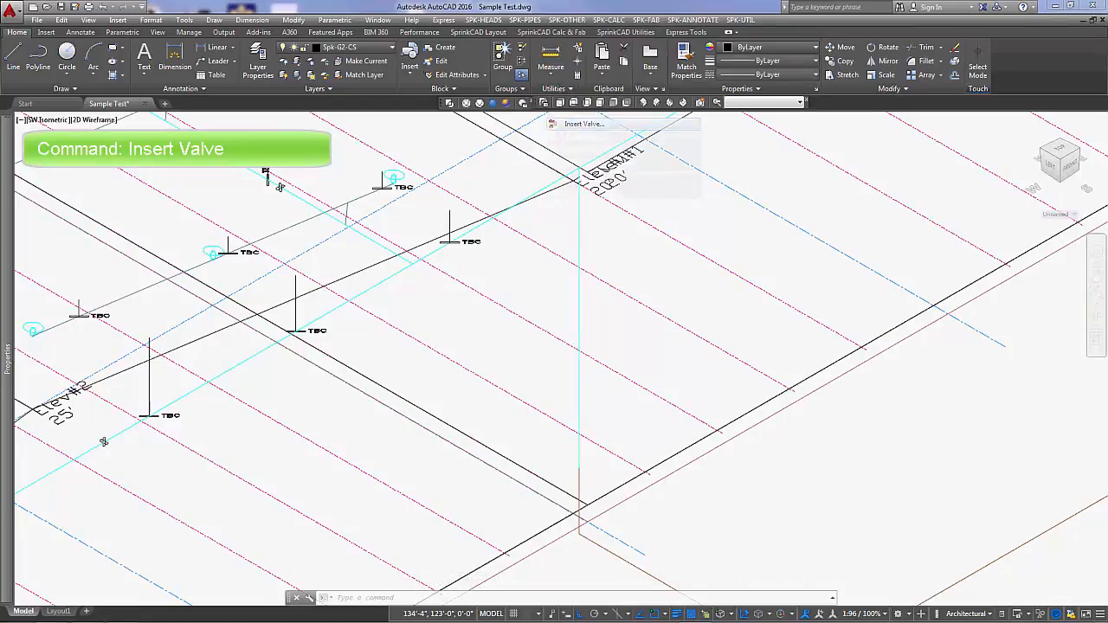
{"action": "left_click", "coordinate": [778, 274]}
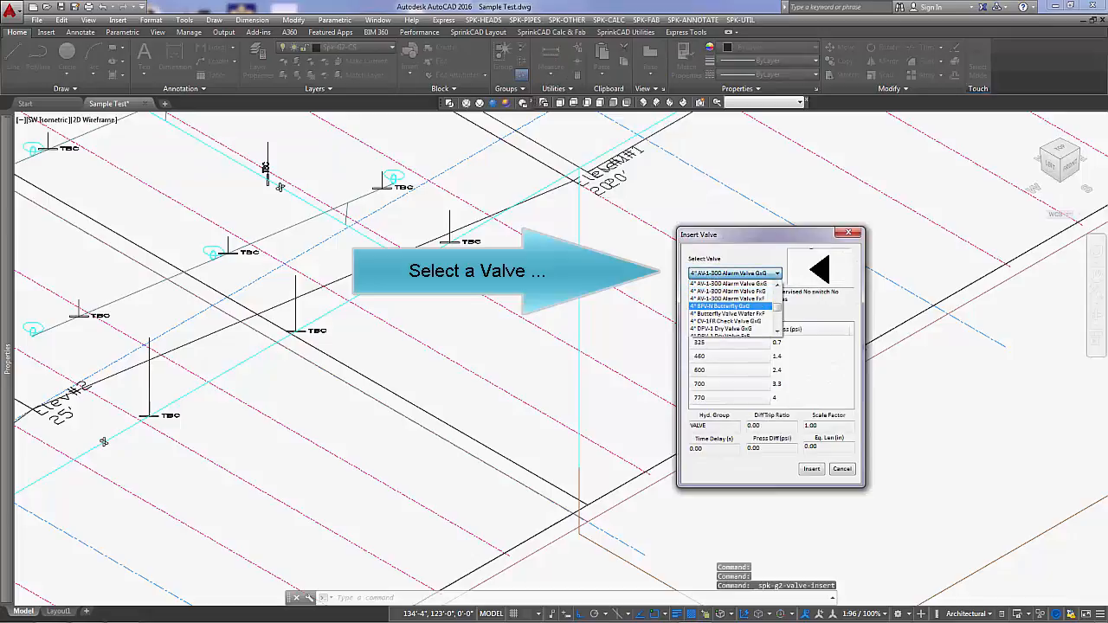
{"action": "left_click", "coordinate": [719, 305]}
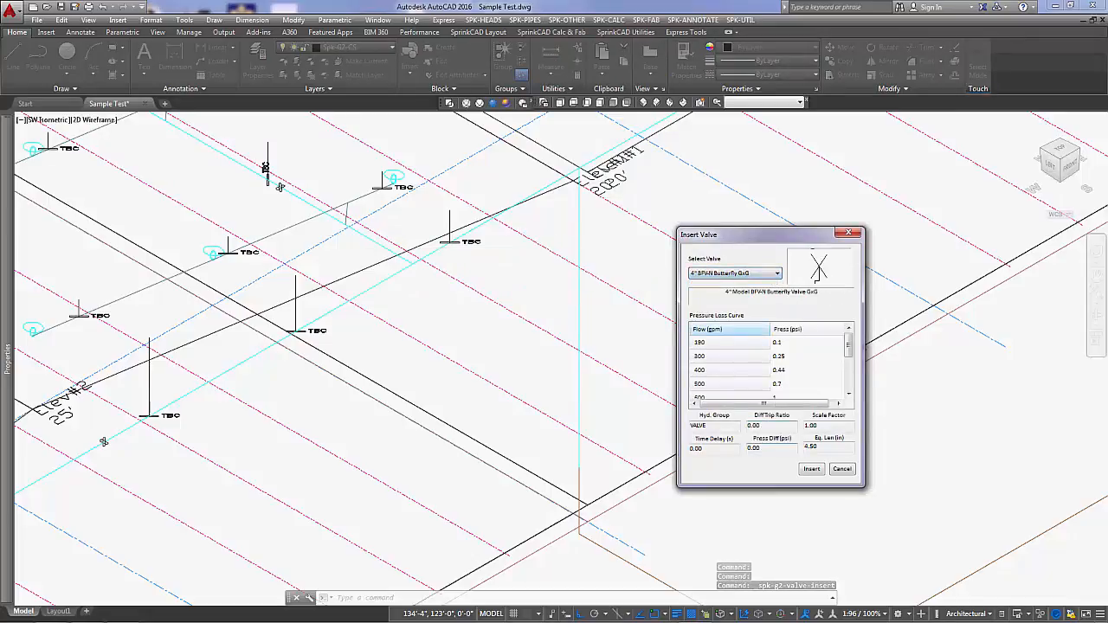
{"action": "left_click", "coordinate": [812, 469]}
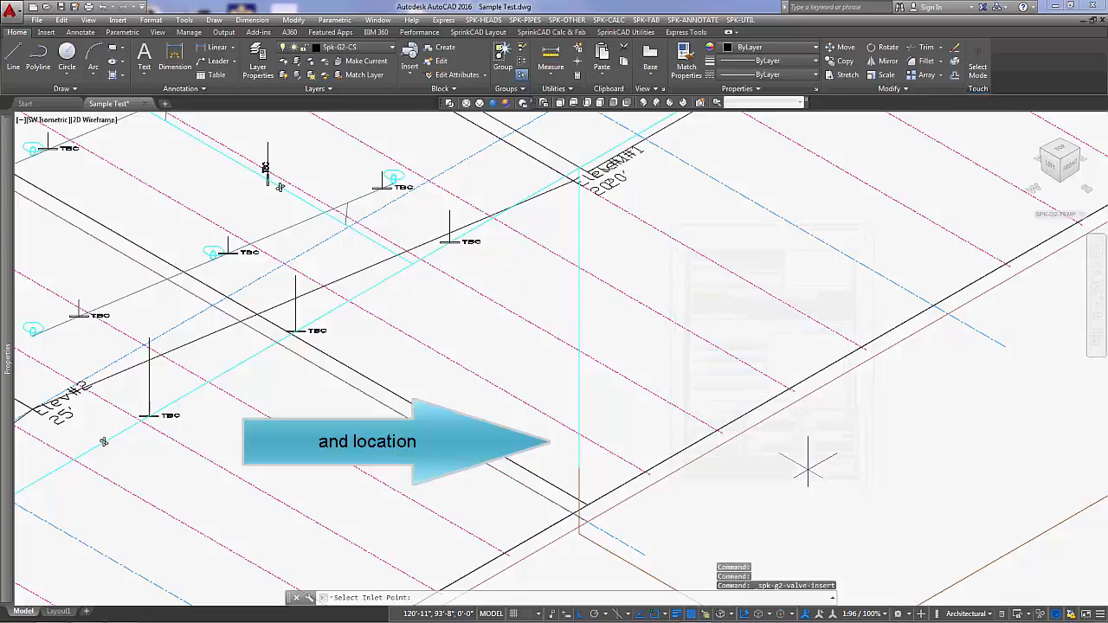
{"action": "left_click", "coordinate": [579, 444]}
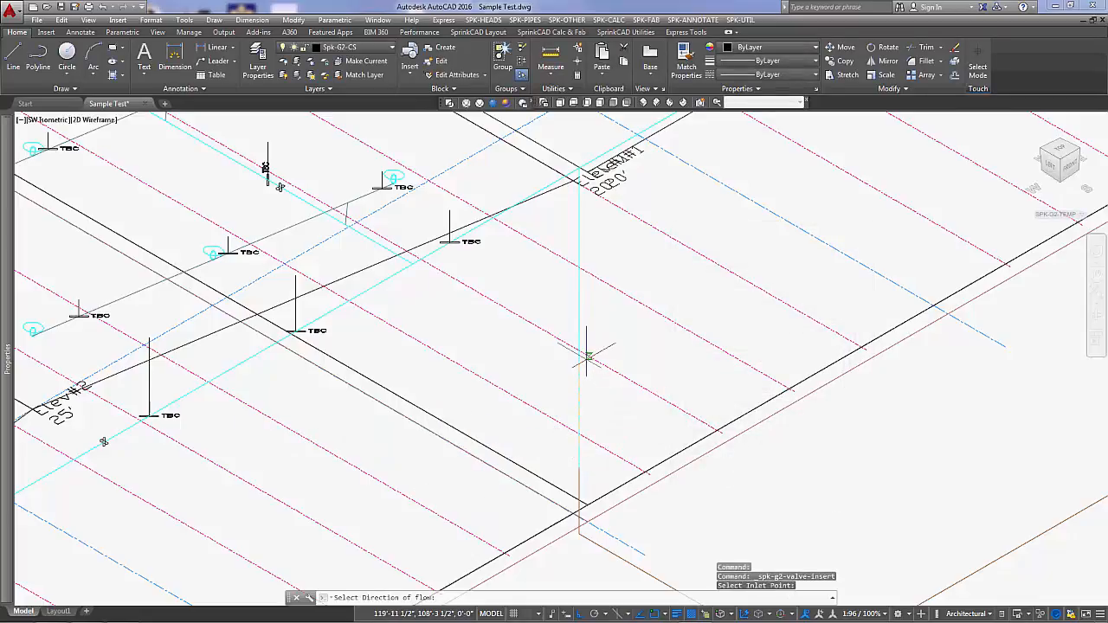
{"action": "left_click", "coordinate": [588, 327]}
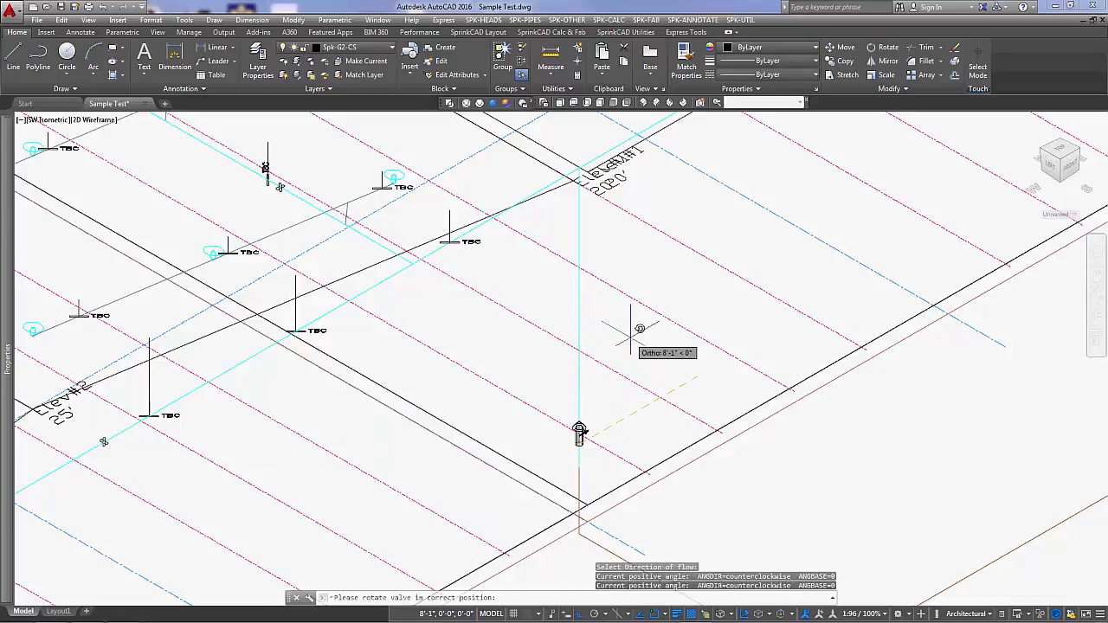
{"action": "left_click", "coordinate": [631, 330]}
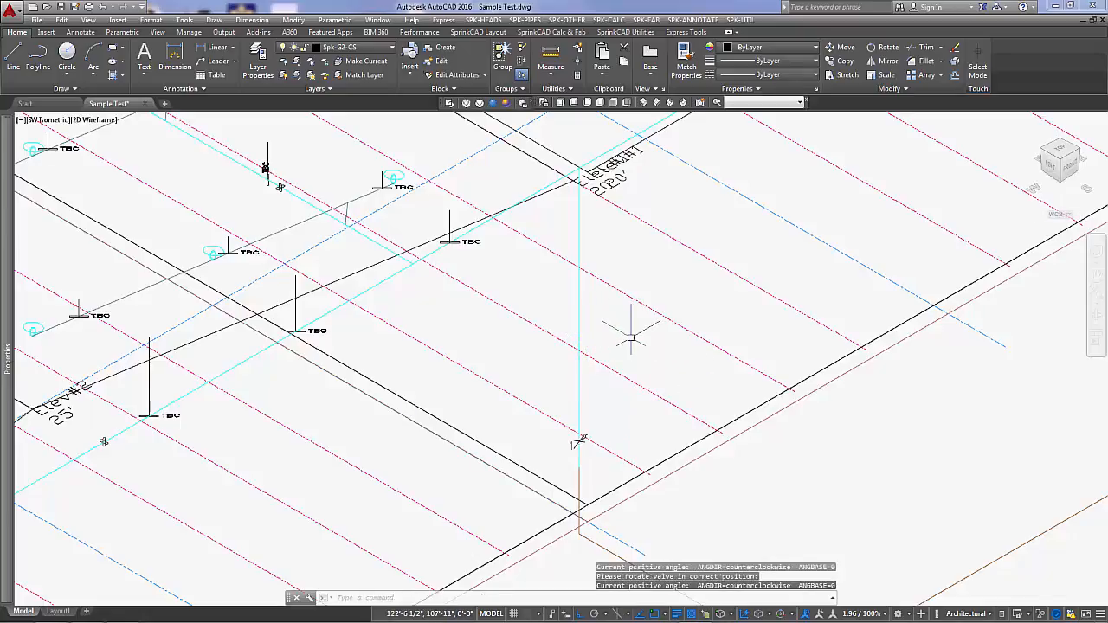
Step: Stack a 4" AV-1-300 Alarm Valve GxG directly above the butterfly valve on the riser, with the flow directed upward
{"action": "key", "text": "Return"}
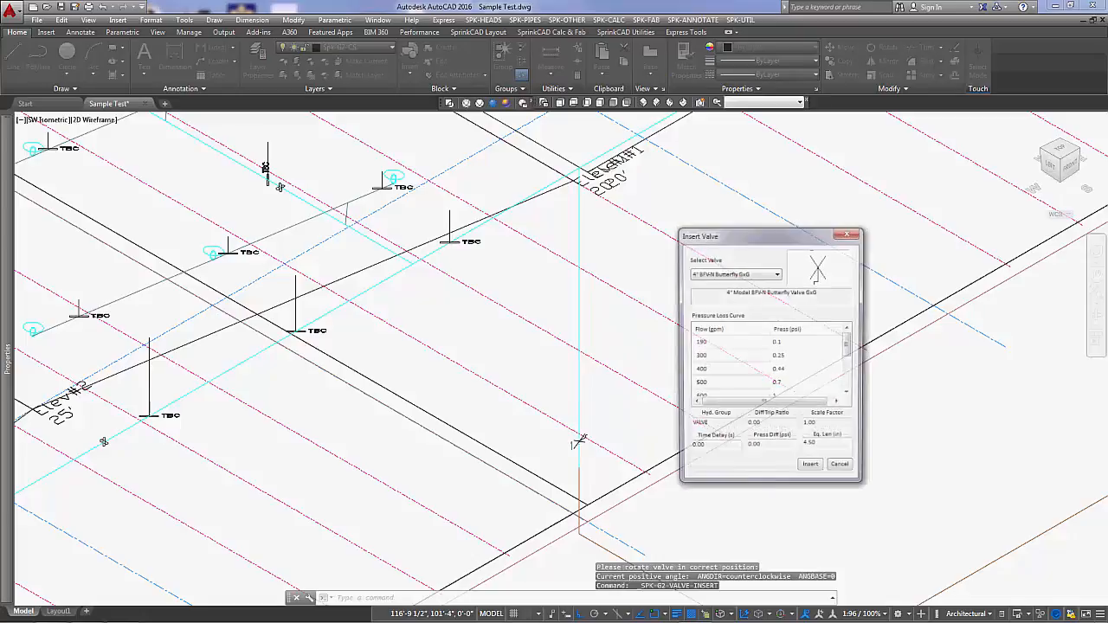
{"action": "left_click", "coordinate": [736, 274]}
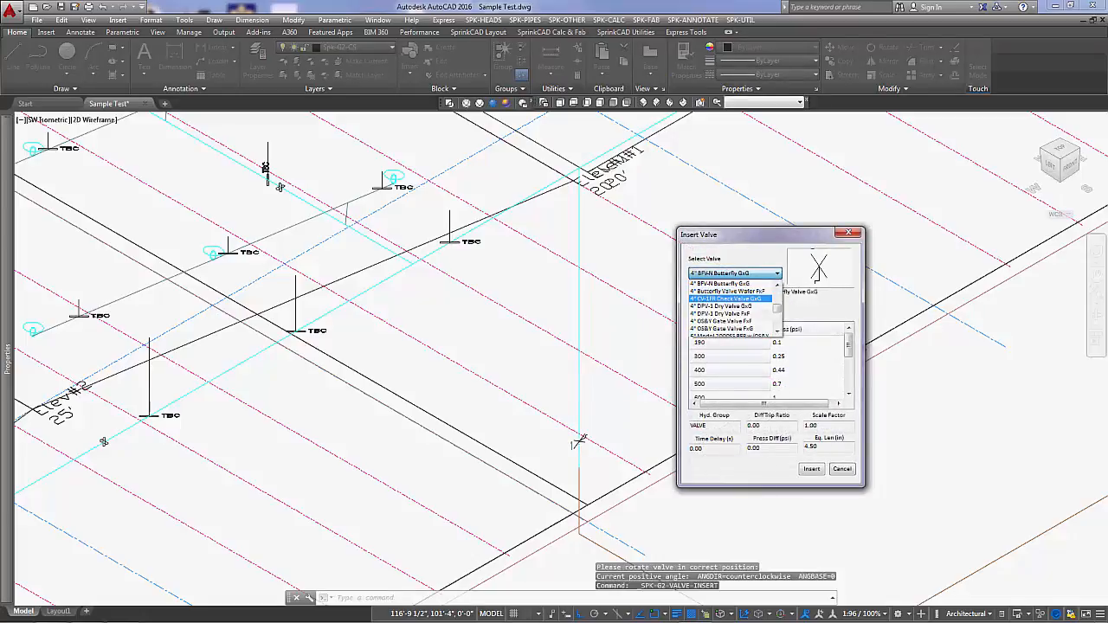
{"action": "key", "text": "Up"}
{"action": "key", "text": "Up"}
{"action": "key", "text": "Up"}
{"action": "key", "text": "Up"}
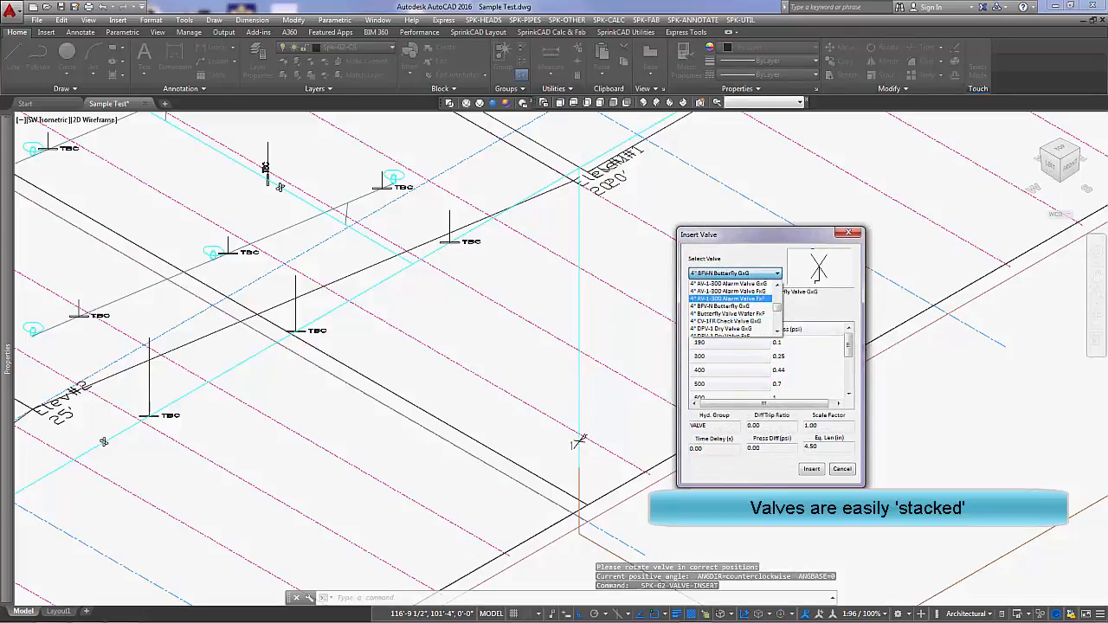
{"action": "key", "text": "Up"}
{"action": "key", "text": "Return"}
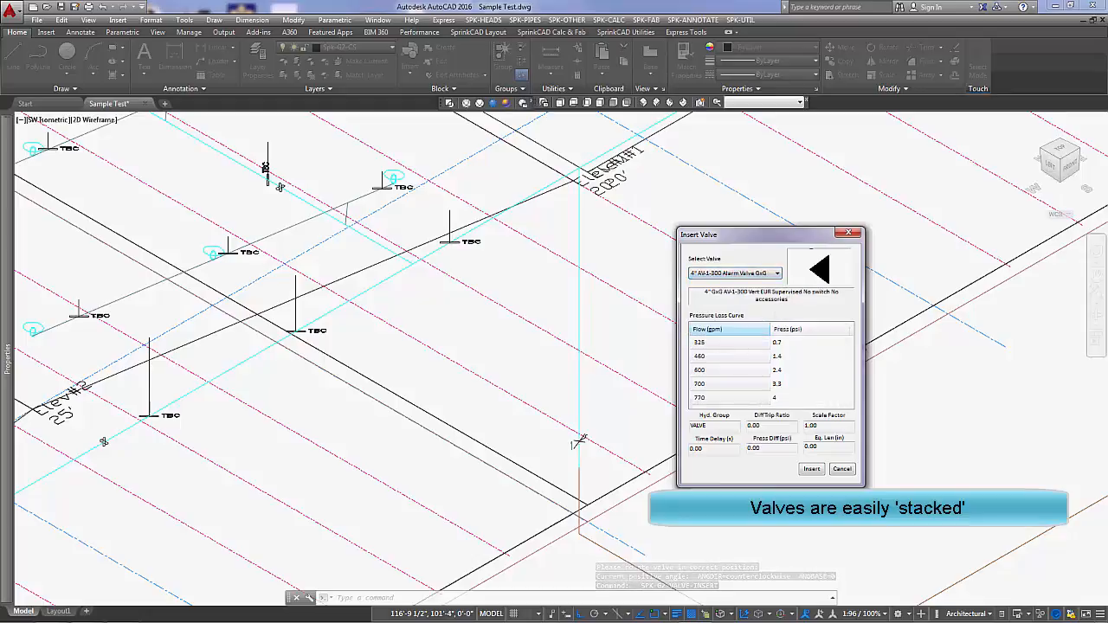
{"action": "left_click", "coordinate": [812, 468]}
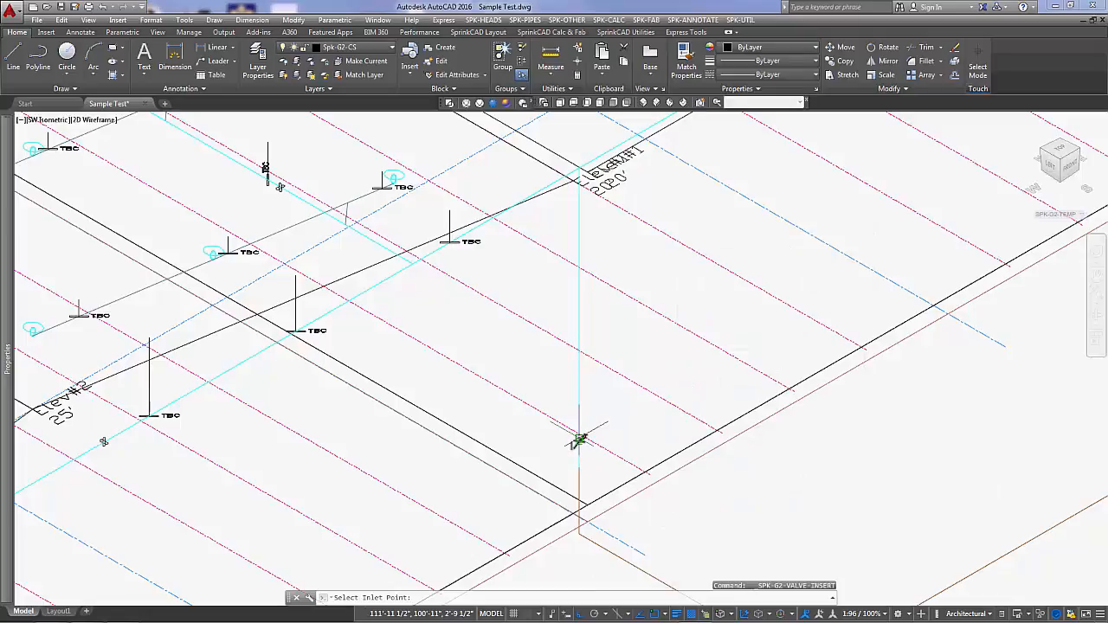
{"action": "left_click", "coordinate": [579, 441]}
{"action": "left_click", "coordinate": [601, 313]}
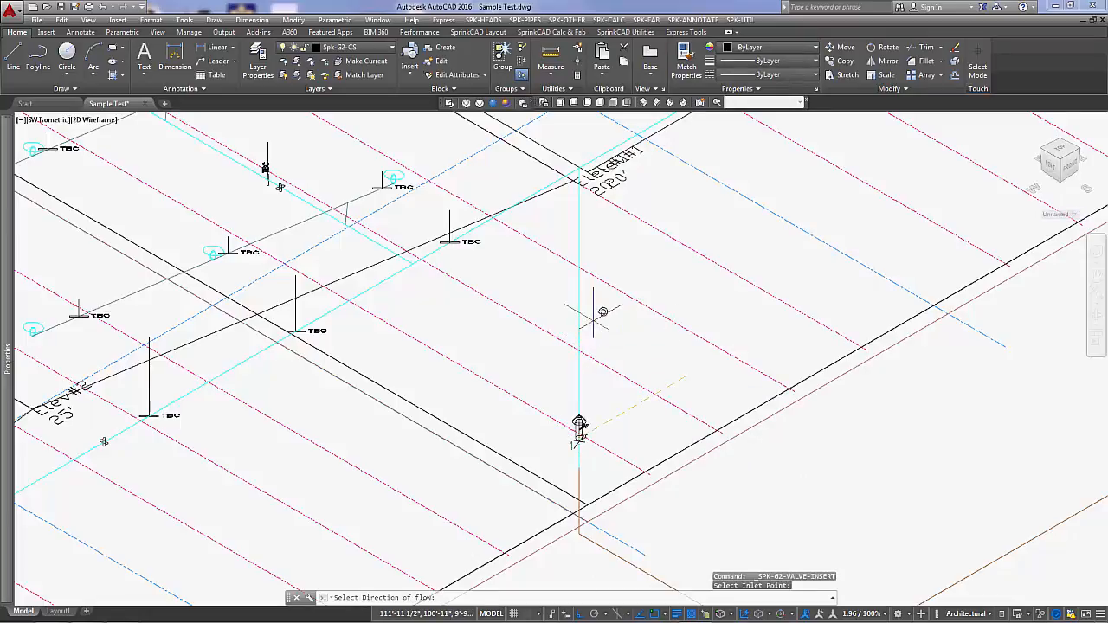
{"action": "left_click", "coordinate": [606, 319]}
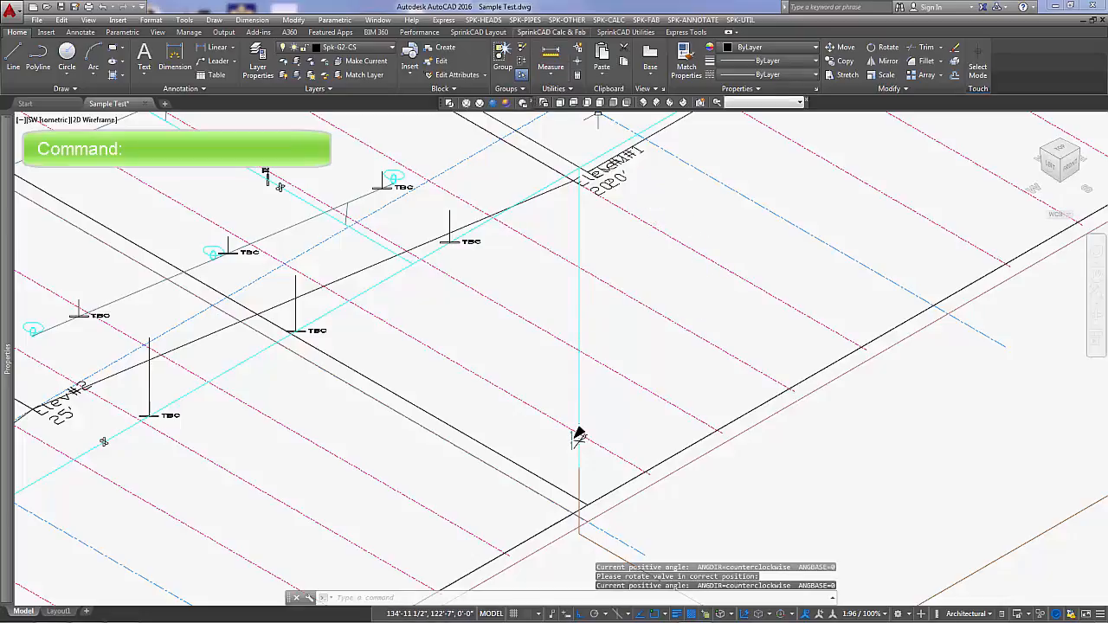
Step: Insert a 4" Saddle Flow Switch with a 2" offset on the riser pipe above the alarm valve
{"action": "left_click", "coordinate": [567, 19]}
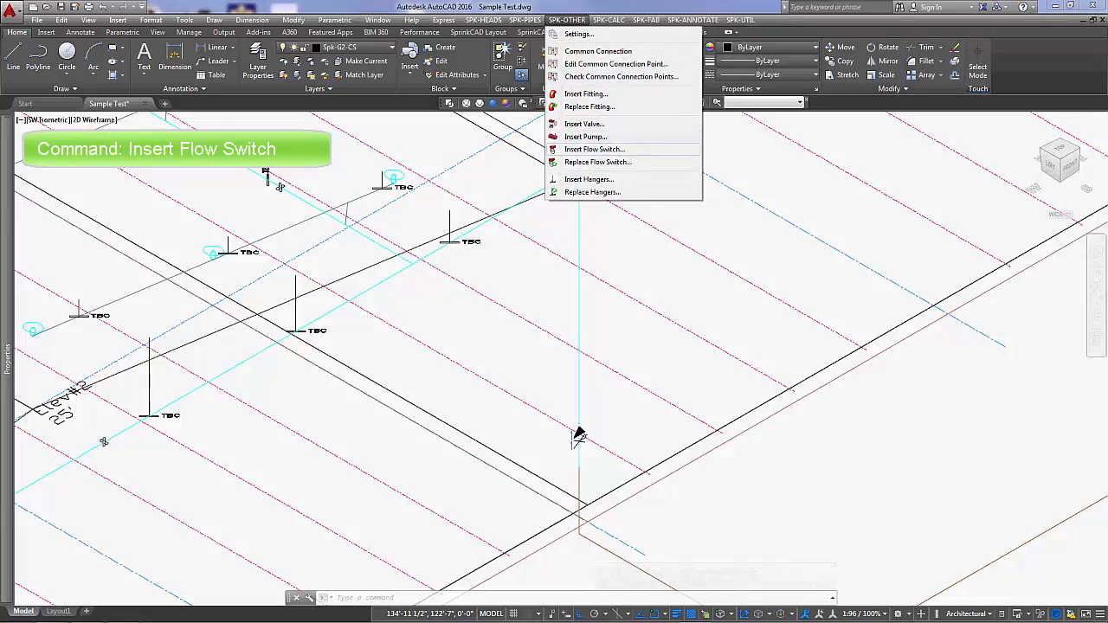
{"action": "left_click", "coordinate": [594, 149]}
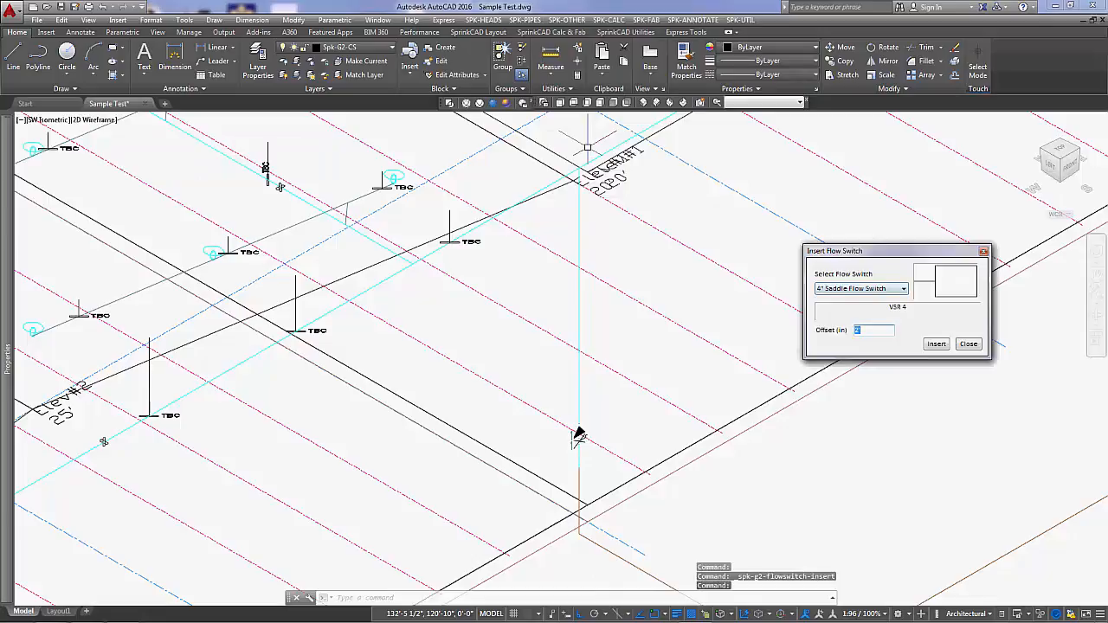
{"action": "key", "text": "Return"}
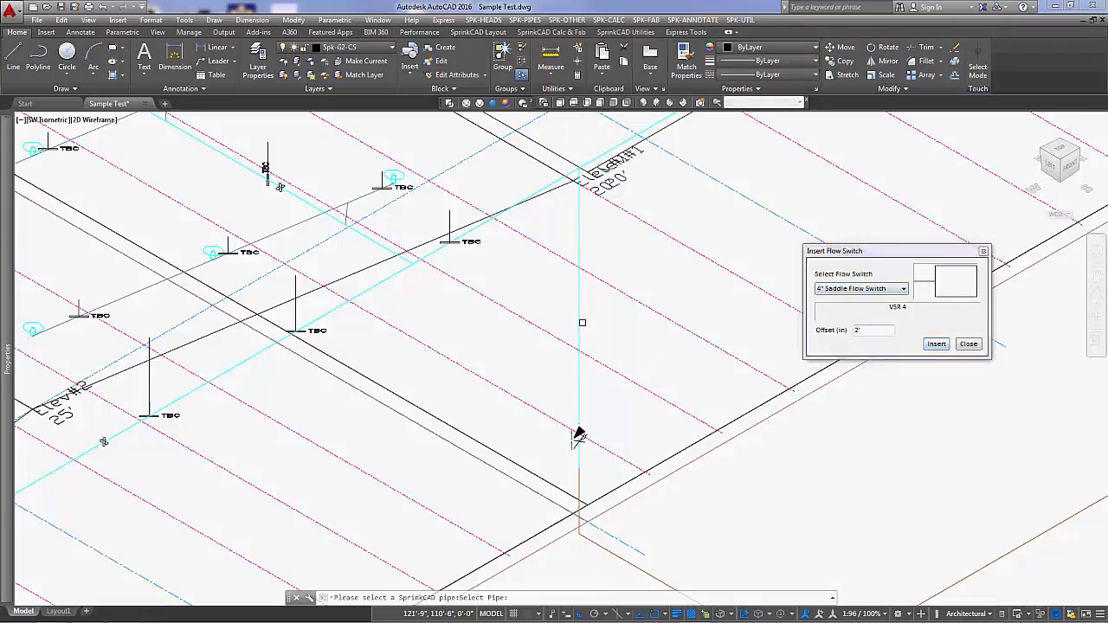
{"action": "left_click", "coordinate": [582, 319]}
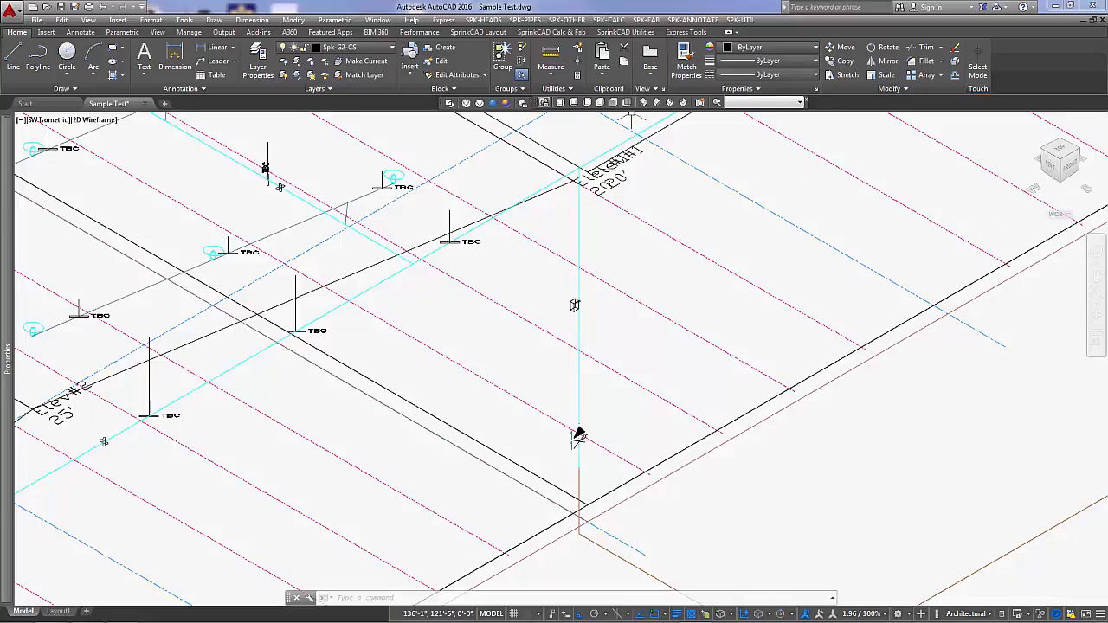
Step: In the office ceiling plan, connect the northernmost head row to its branch with Point-Pipe Connect: 3 Pipes, armover parallel to local Y, 4.00 in from pipe, Steel 40 Blk, size 1
{"action": "left_click", "coordinate": [561, 102]}
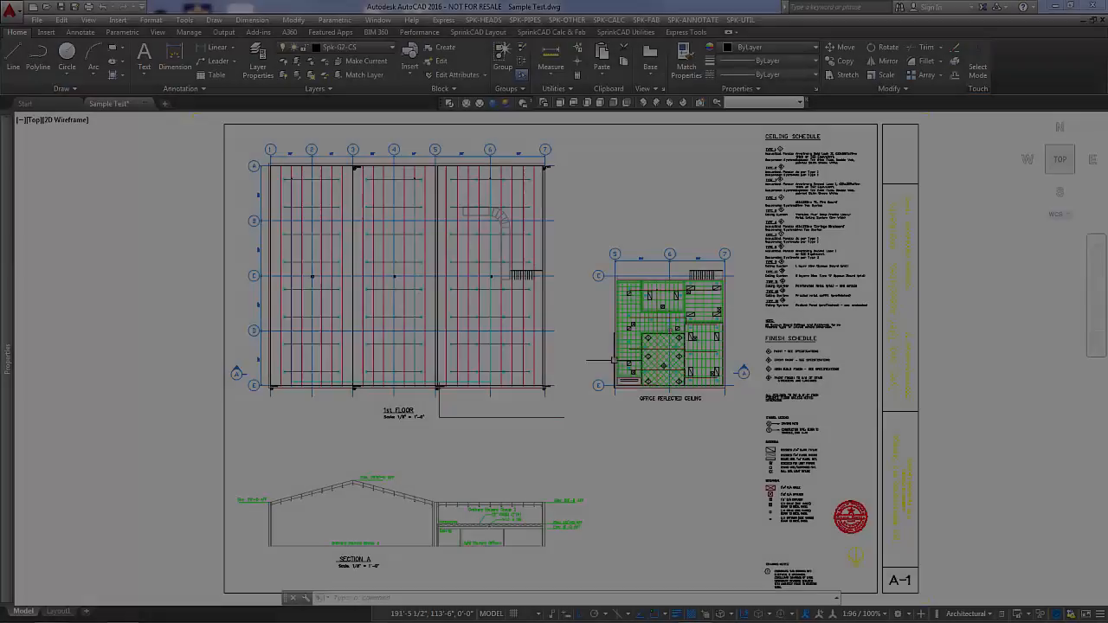
{"action": "middle_click_drag", "start_coordinate": [633, 314], "coordinate": [508, 383]}
{"action": "scroll", "coordinate": [506, 421], "scroll_direction": "up", "scroll_amount": 4}
{"action": "middle_click_drag", "start_coordinate": [506, 422], "coordinate": [492, 394]}
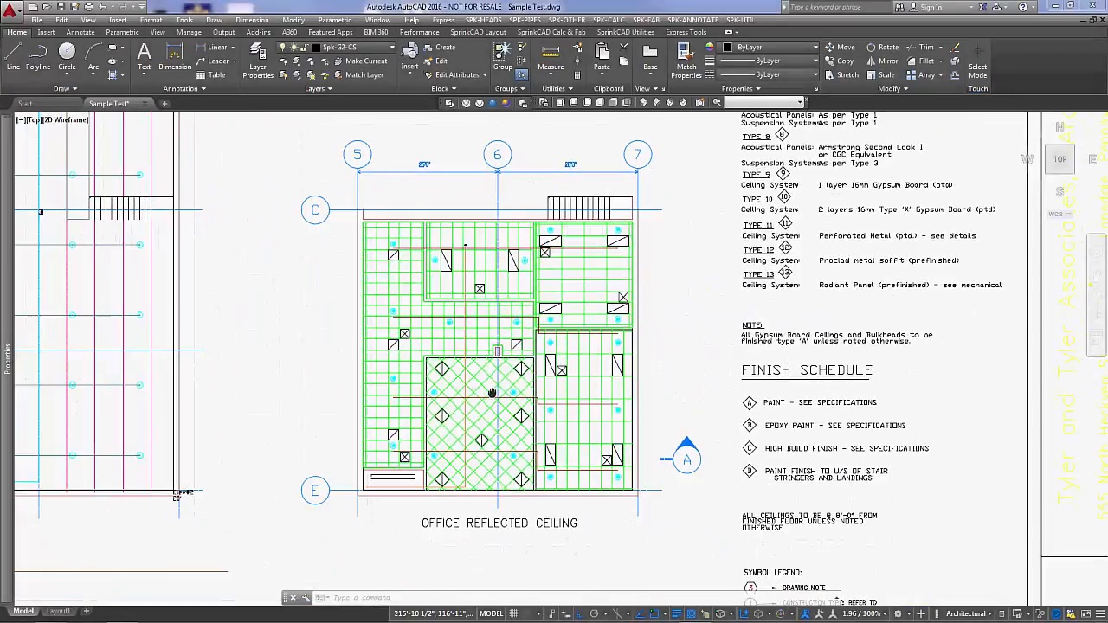
{"action": "left_click", "coordinate": [525, 20]}
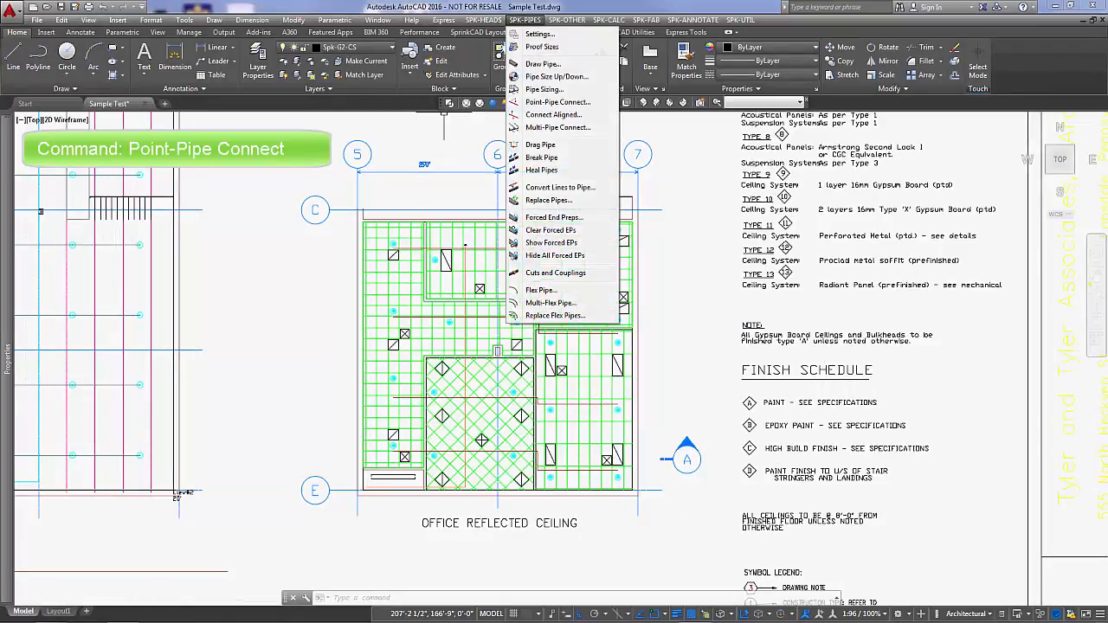
{"action": "left_click", "coordinate": [558, 102]}
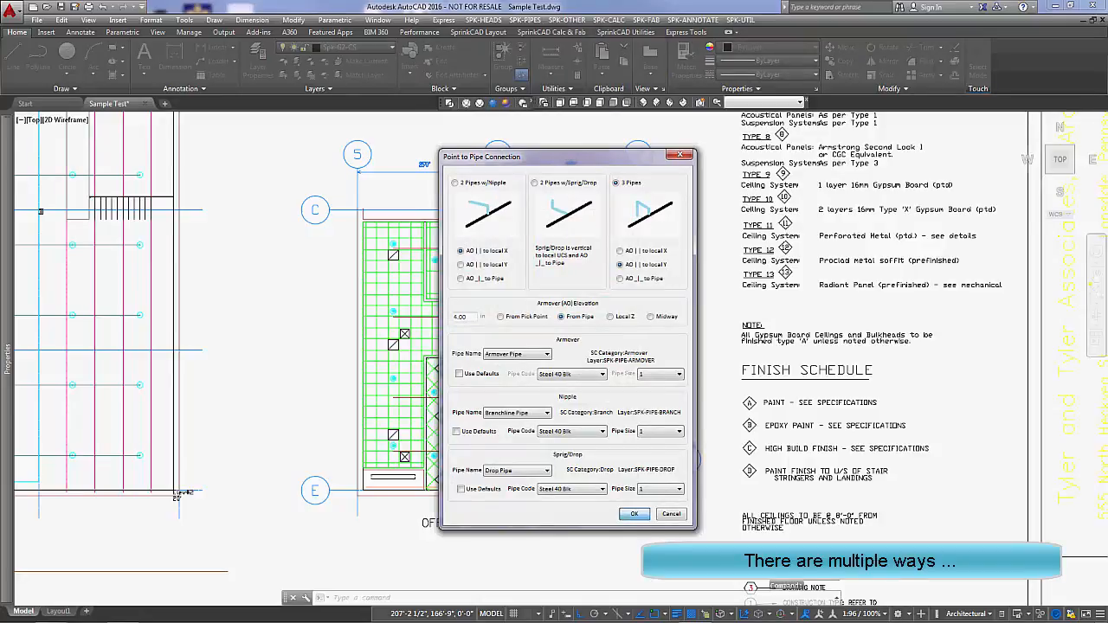
{"action": "key", "text": "Return"}
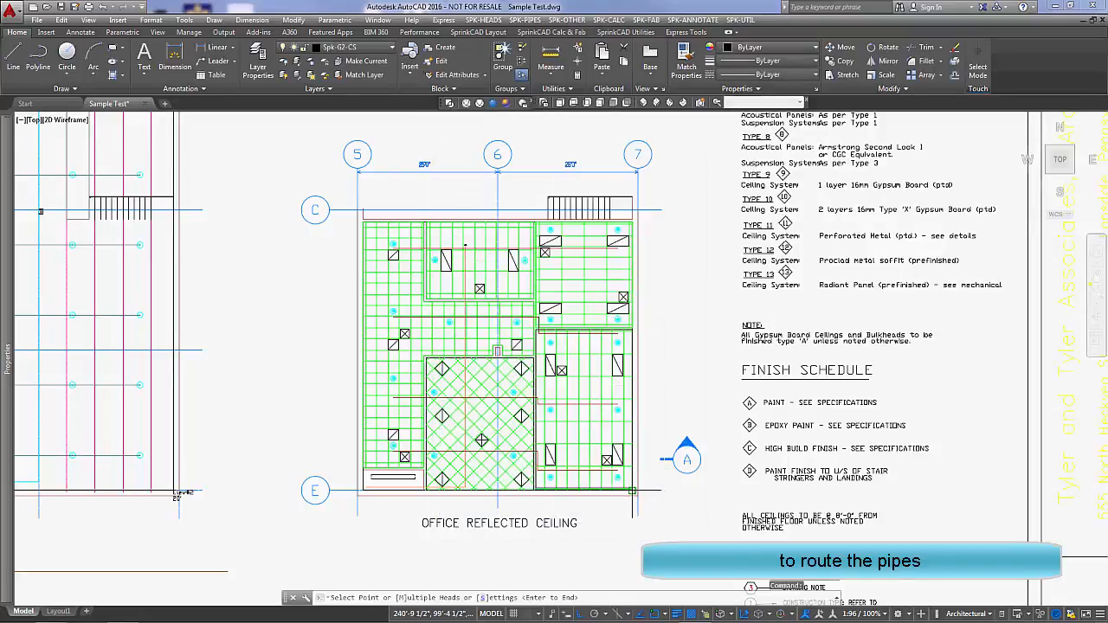
{"action": "left_click", "coordinate": [635, 489]}
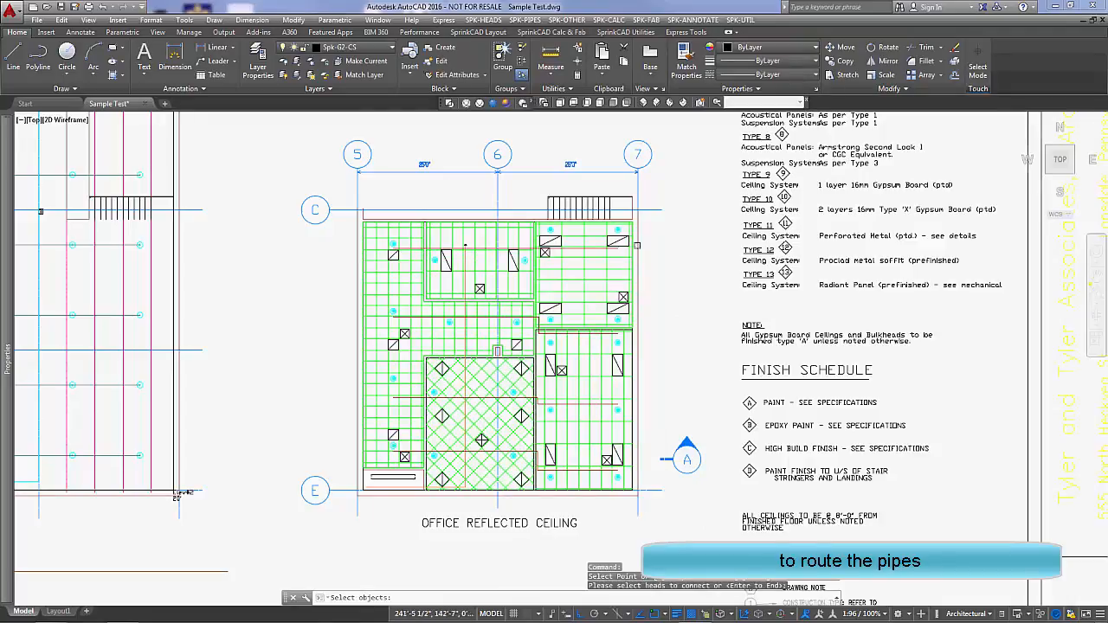
{"action": "left_click", "coordinate": [660, 219]}
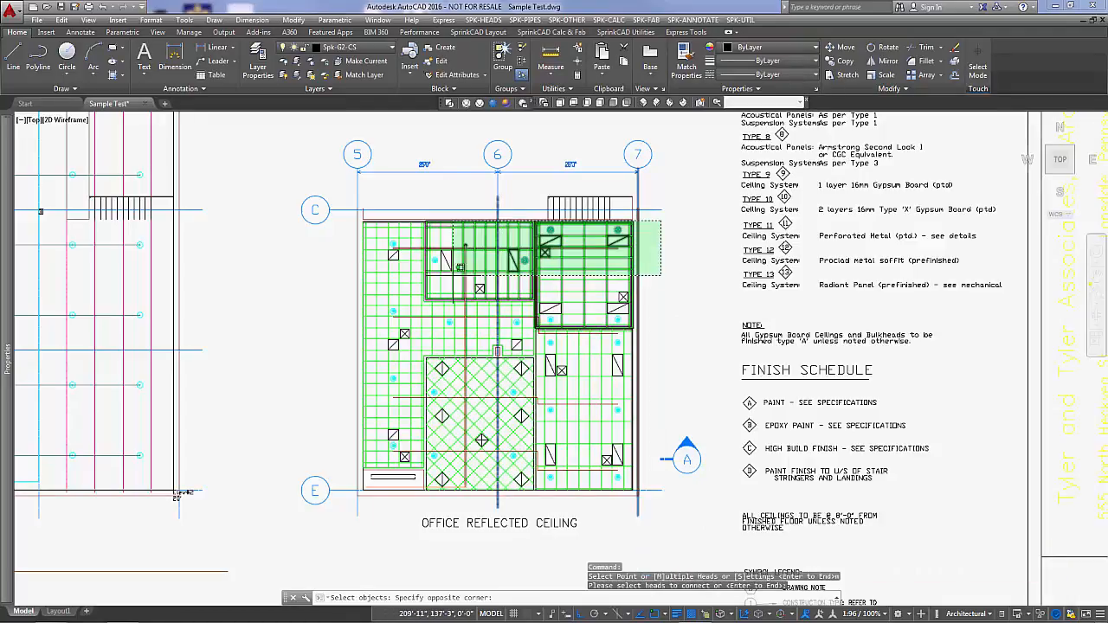
{"action": "left_click", "coordinate": [385, 271]}
{"action": "key", "text": "Return"}
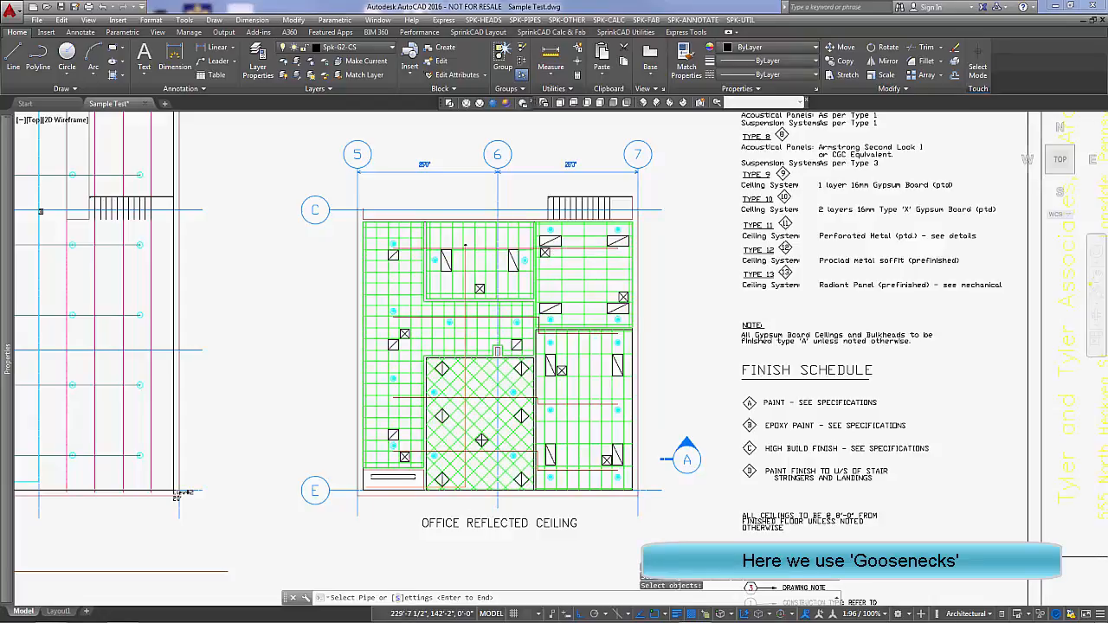
{"action": "left_click", "coordinate": [546, 250]}
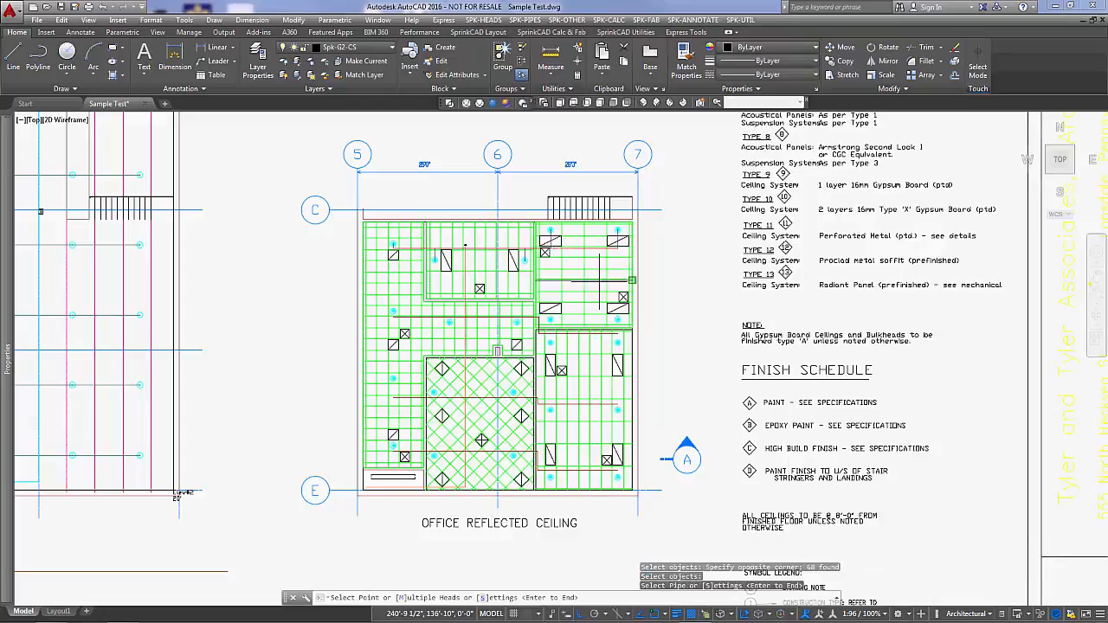
Step: Connect the three heads west of the southeast room, nearest gridline E, to their branch pipe using the Multiple Heads option
{"action": "middle_click_drag", "start_coordinate": [656, 329], "coordinate": [673, 277]}
{"action": "type", "text": "m"}
{"action": "key", "text": "Return"}
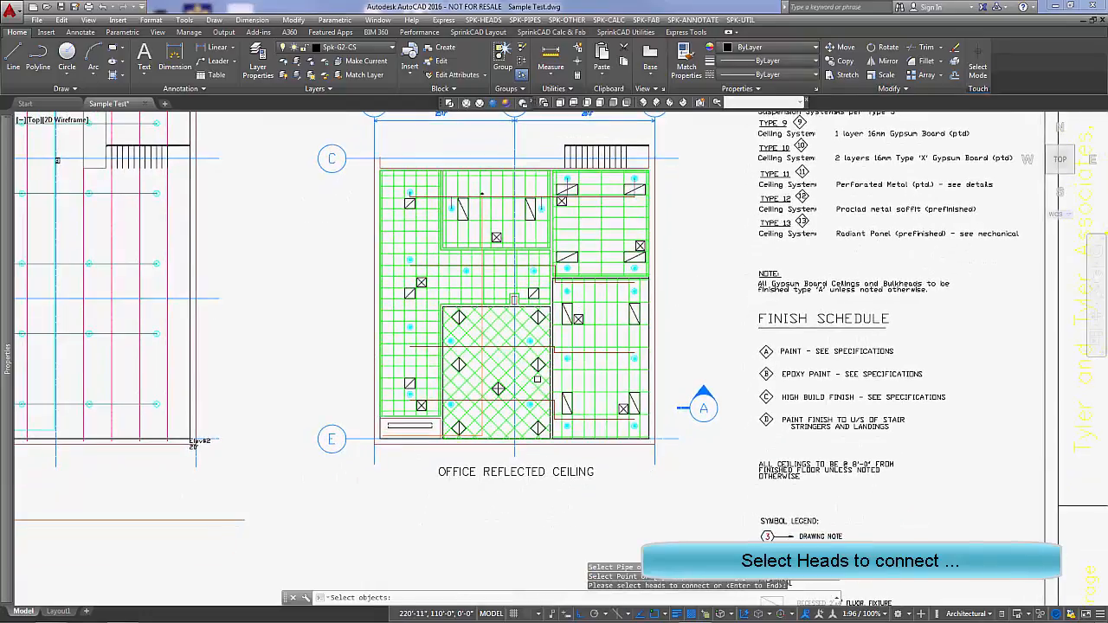
{"action": "left_click", "coordinate": [537, 380]}
{"action": "left_click", "coordinate": [396, 417]}
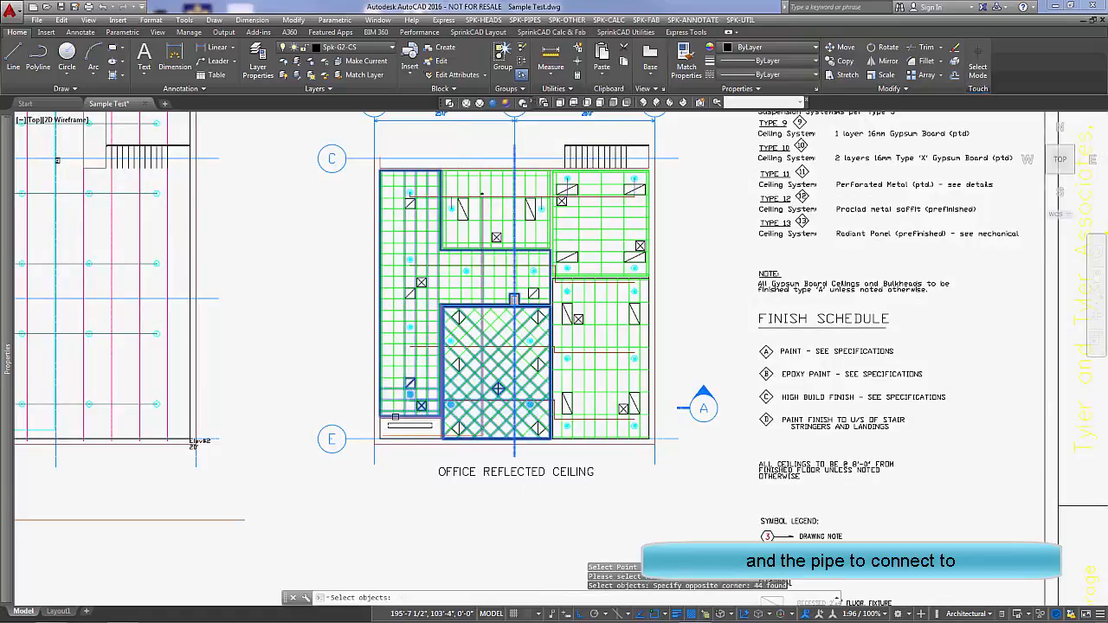
{"action": "key", "text": "Return"}
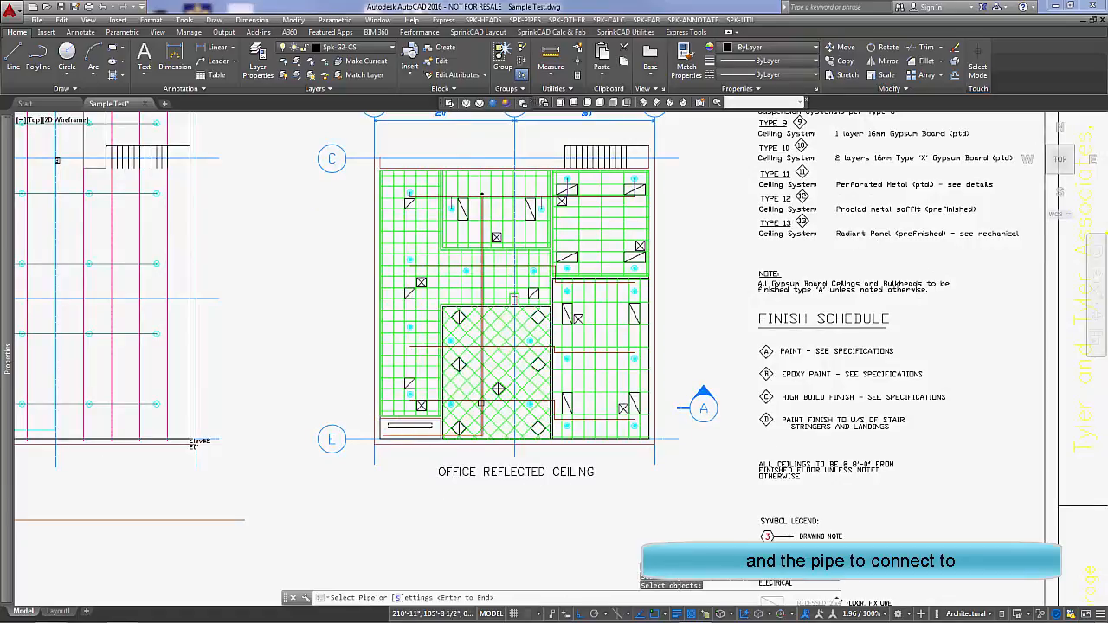
{"action": "left_click", "coordinate": [470, 420]}
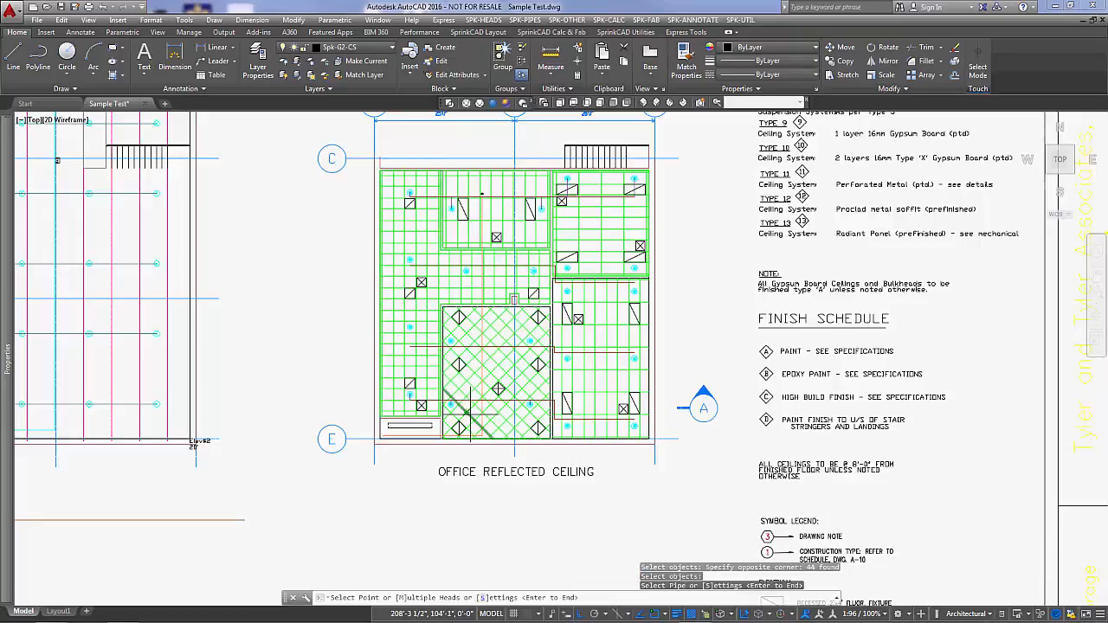
Step: Connect the two northern heads of the diamond-pattern ceiling room and the head just west of it to their branch pipe using Multiple Heads
{"action": "type", "text": "m"}
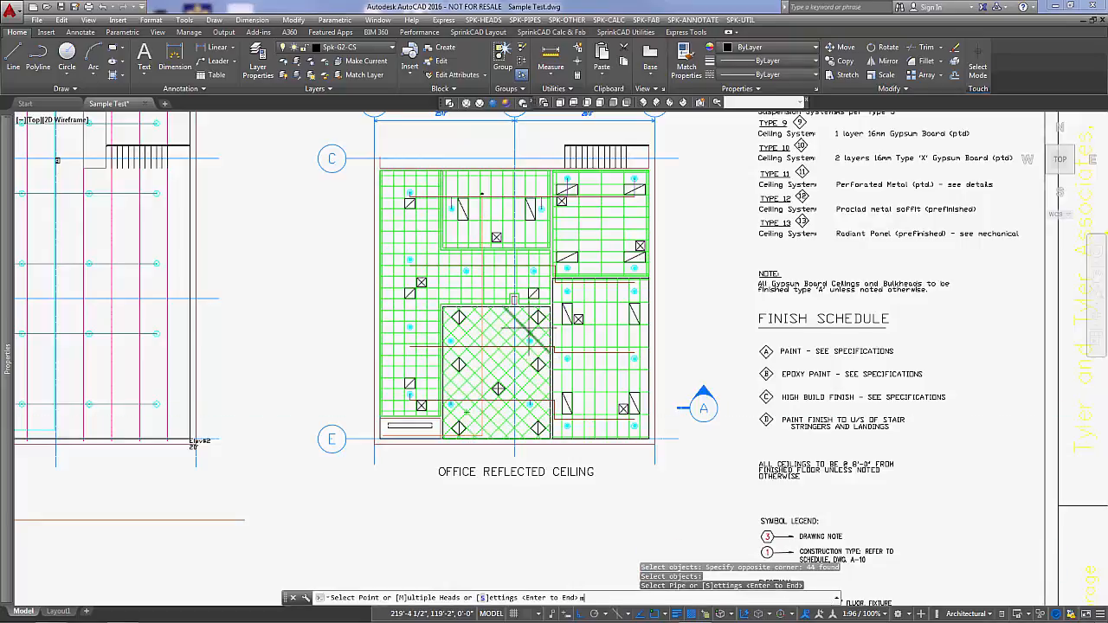
{"action": "key", "text": "Return"}
{"action": "left_click", "coordinate": [537, 333]}
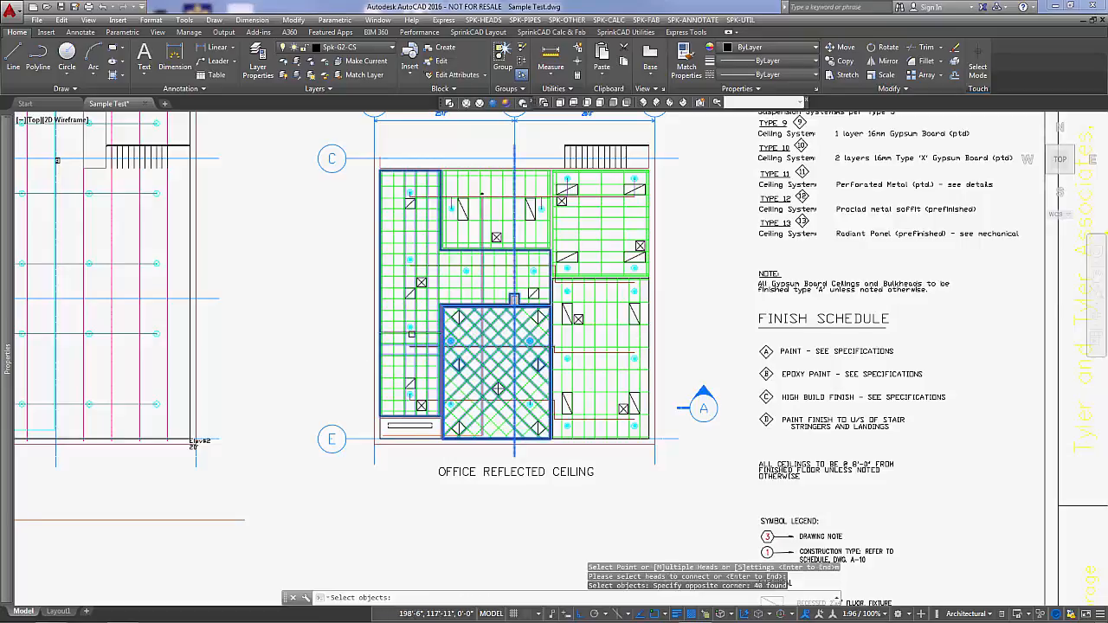
{"action": "left_click", "coordinate": [437, 347]}
{"action": "key", "text": "Return"}
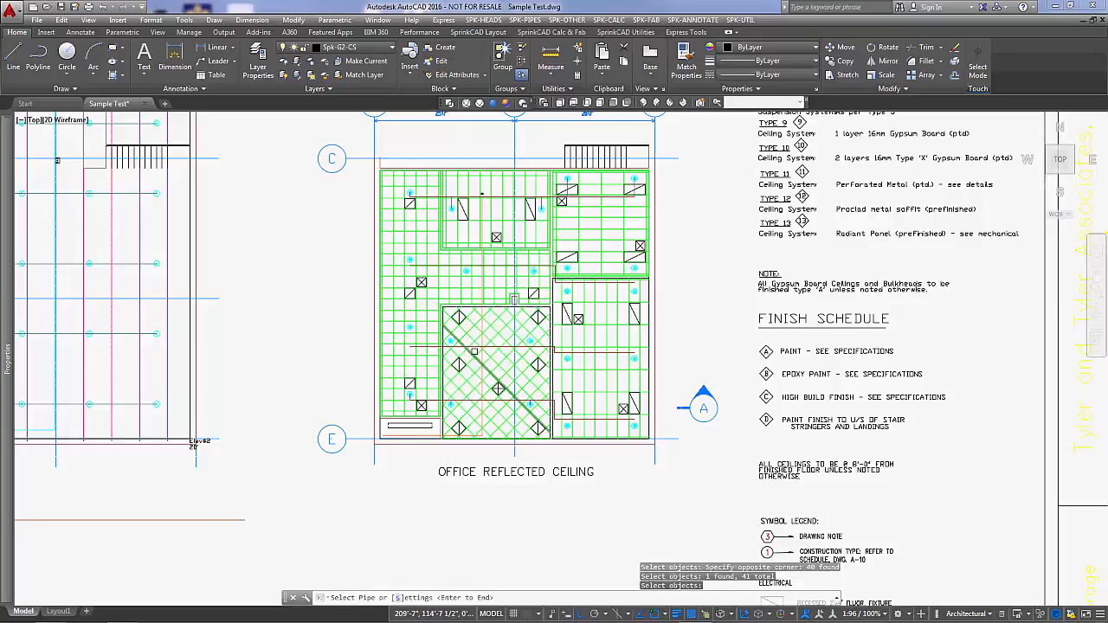
{"action": "left_click", "coordinate": [475, 370]}
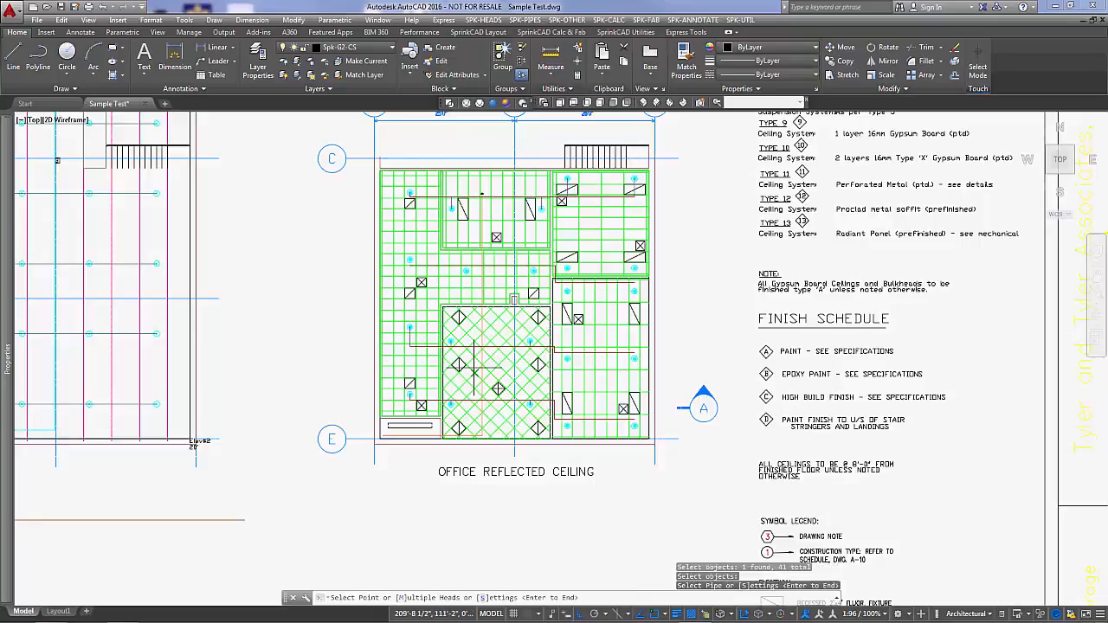
{"action": "left_click", "coordinate": [498, 388]}
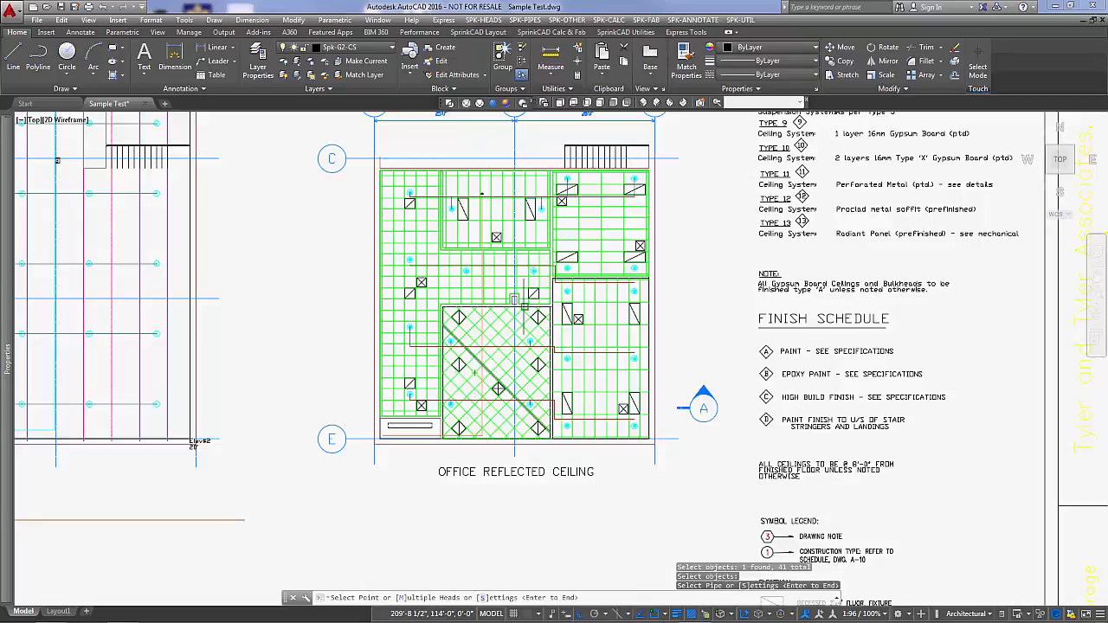
Step: Connect the three heads in the row just north of the diamond-pattern ceiling room to their branch pipe using Multiple Heads
{"action": "type", "text": "m"}
{"action": "key", "text": "Return"}
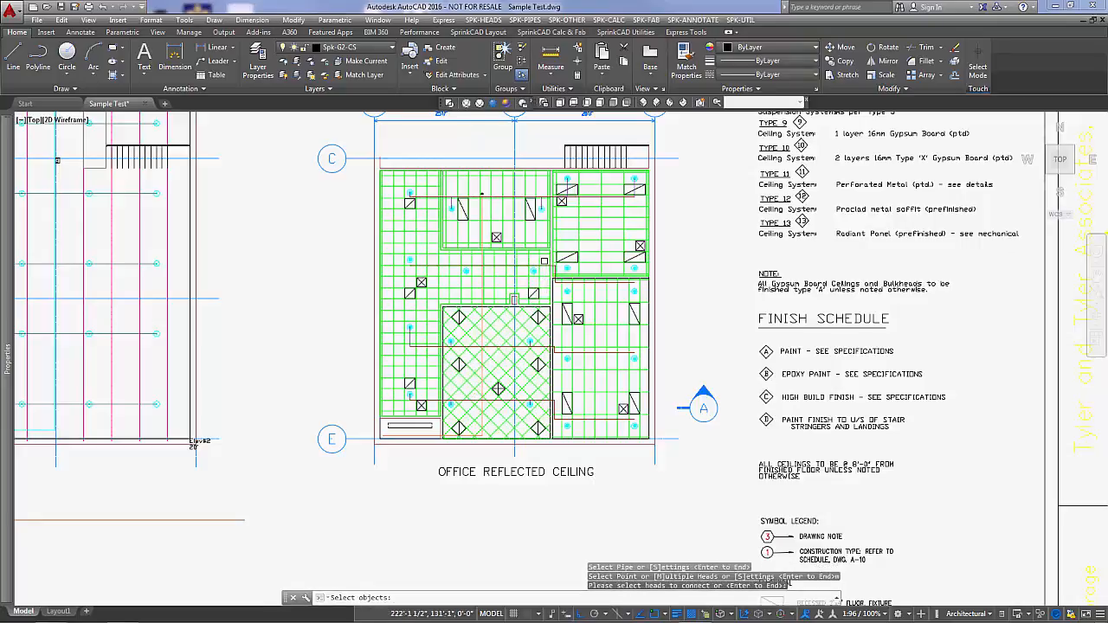
{"action": "left_click", "coordinate": [544, 259]}
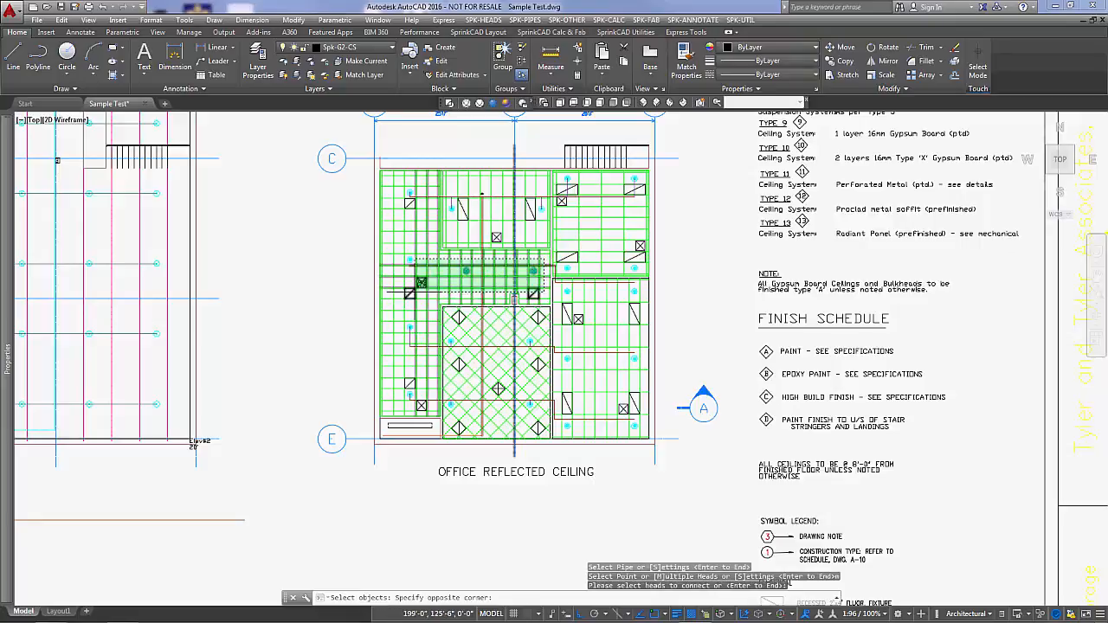
{"action": "left_click", "coordinate": [403, 291]}
{"action": "key", "text": "Return"}
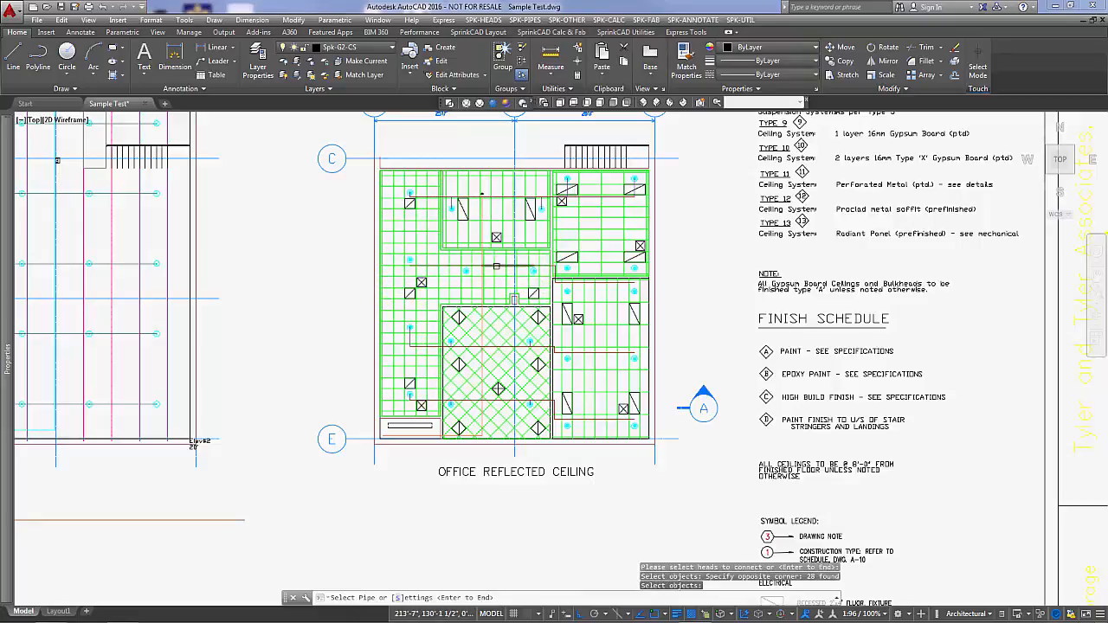
{"action": "left_click", "coordinate": [515, 299]}
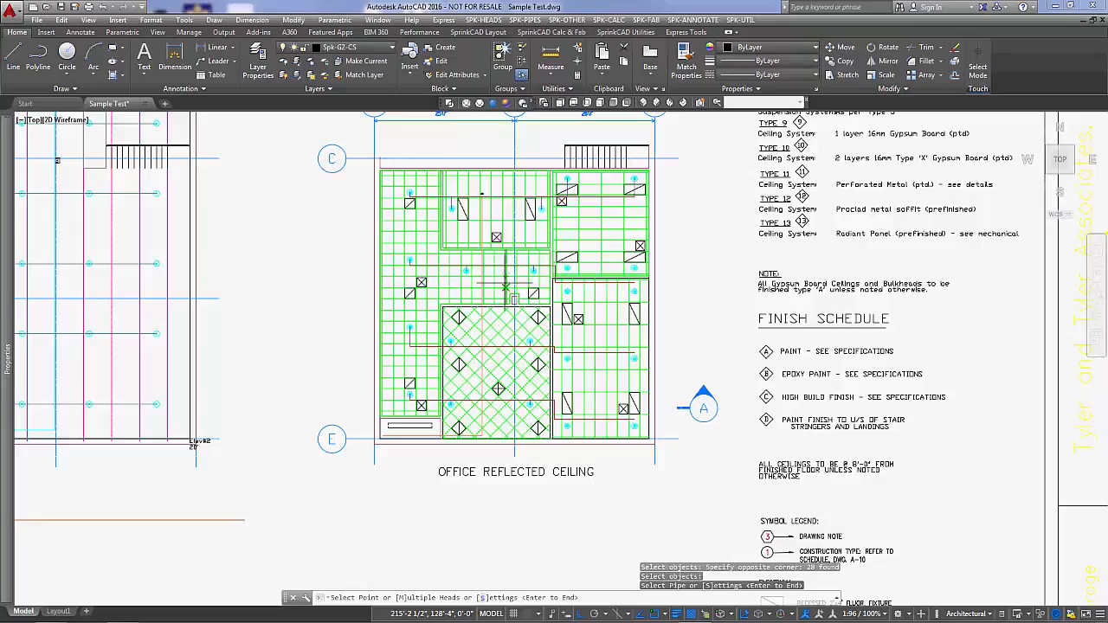
Step: Connect the four heads on both sides of the wall between the two eastern rooms to the branch beside it, finishing Point-Pipe Connect
{"action": "type", "text": "m"}
{"action": "key", "text": "Return"}
{"action": "left_click", "coordinate": [676, 257]}
{"action": "left_click", "coordinate": [632, 288]}
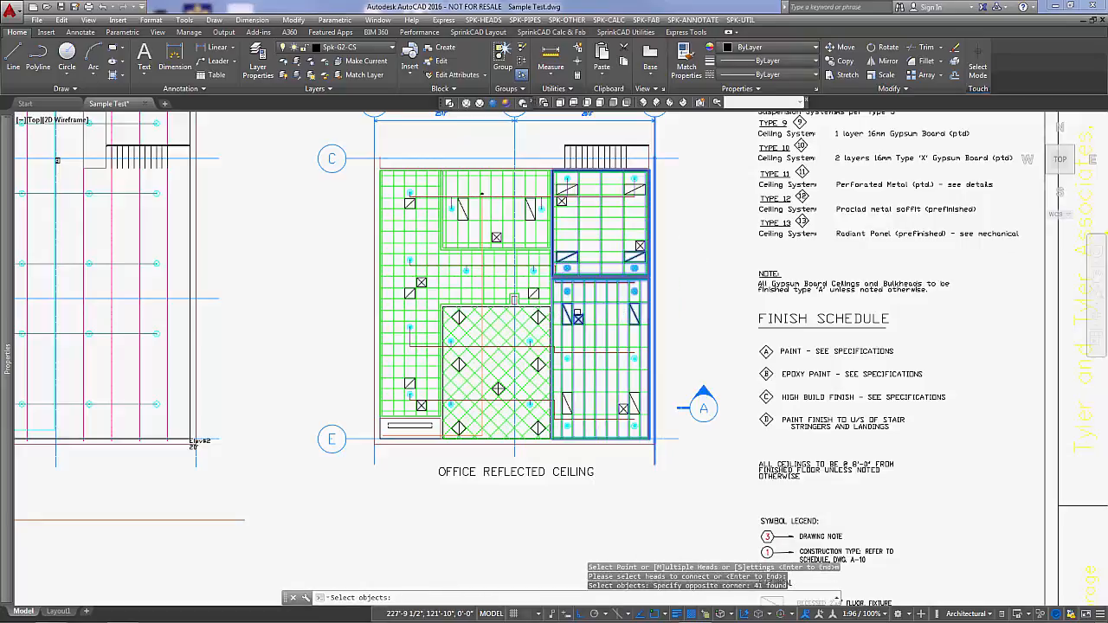
{"action": "key", "text": "Return"}
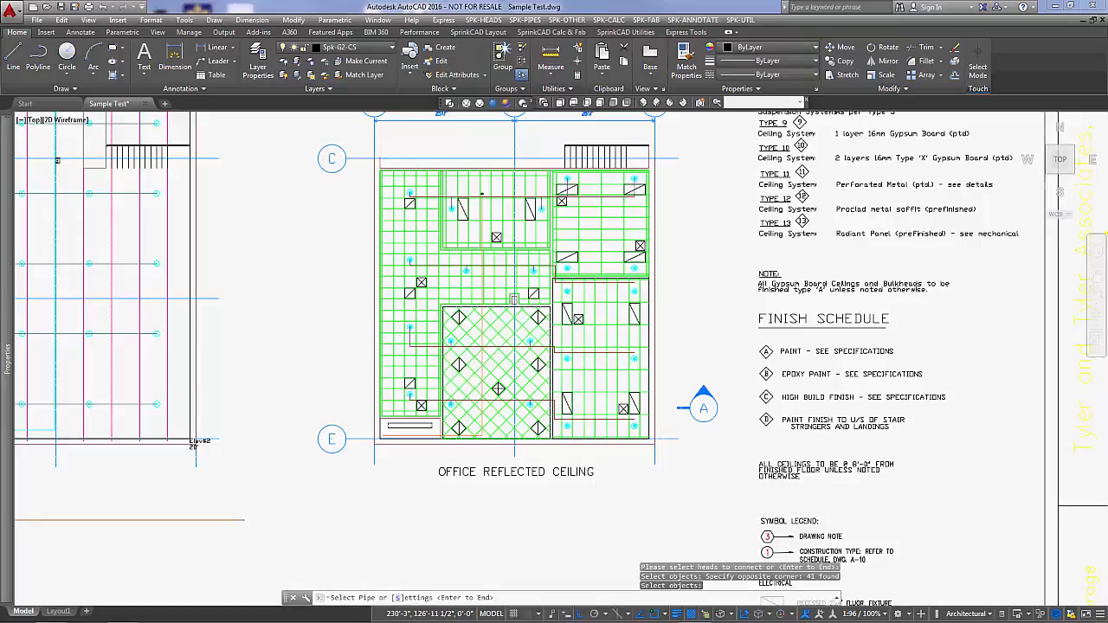
{"action": "left_click", "coordinate": [591, 282]}
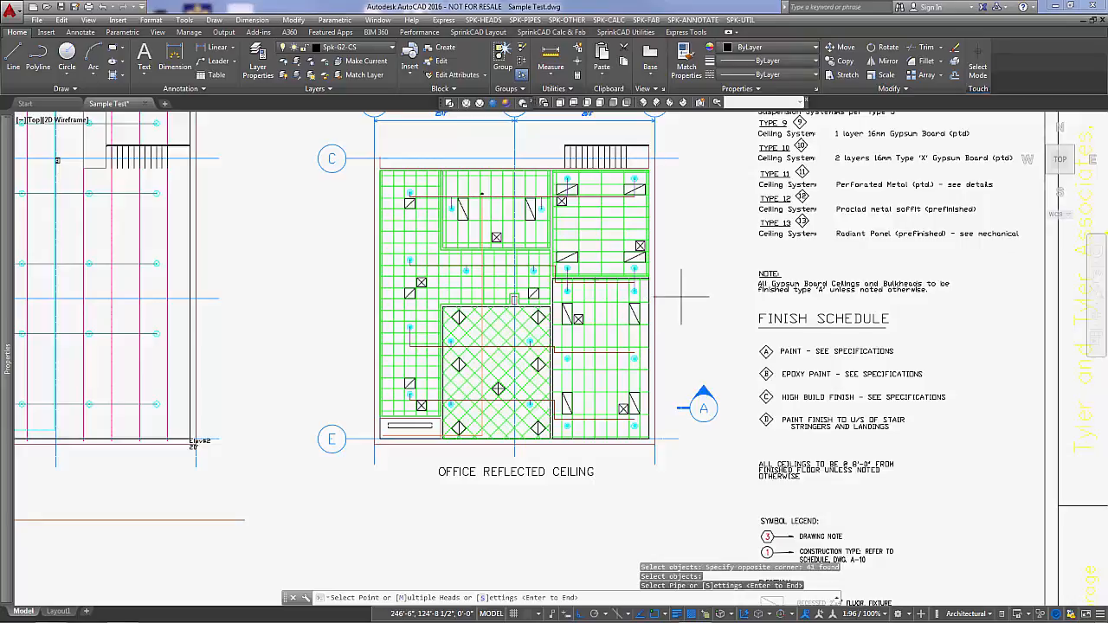
{"action": "key", "text": "Return"}
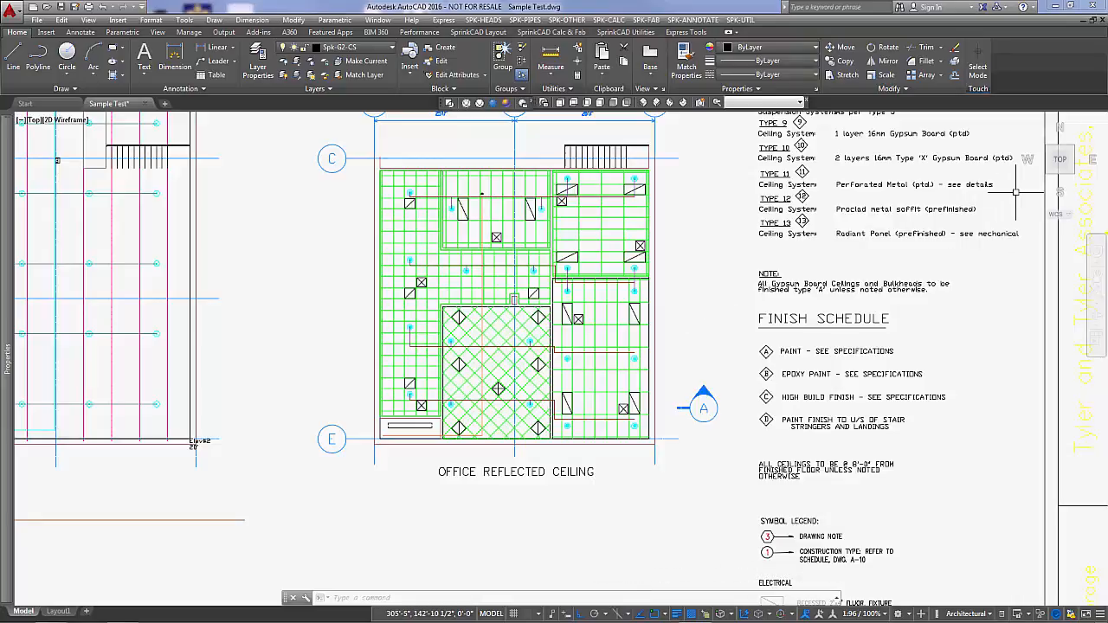
Step: In SW isometric, use Multi-Flex Pipe (24" FlexHead Drop Nipples 1/2", 36.00 chord, Side, armover, Coupling) to join the southeast room's southernmost two heads to their branch
{"action": "left_click", "coordinate": [1049, 169]}
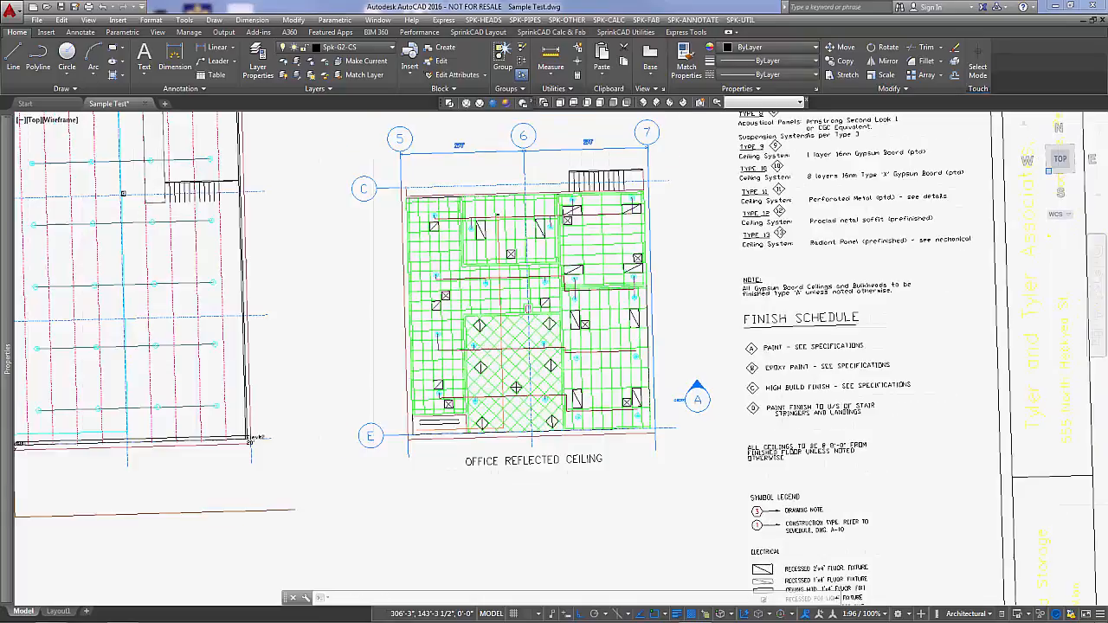
{"action": "scroll", "coordinate": [618, 362], "scroll_direction": "up", "scroll_amount": 5}
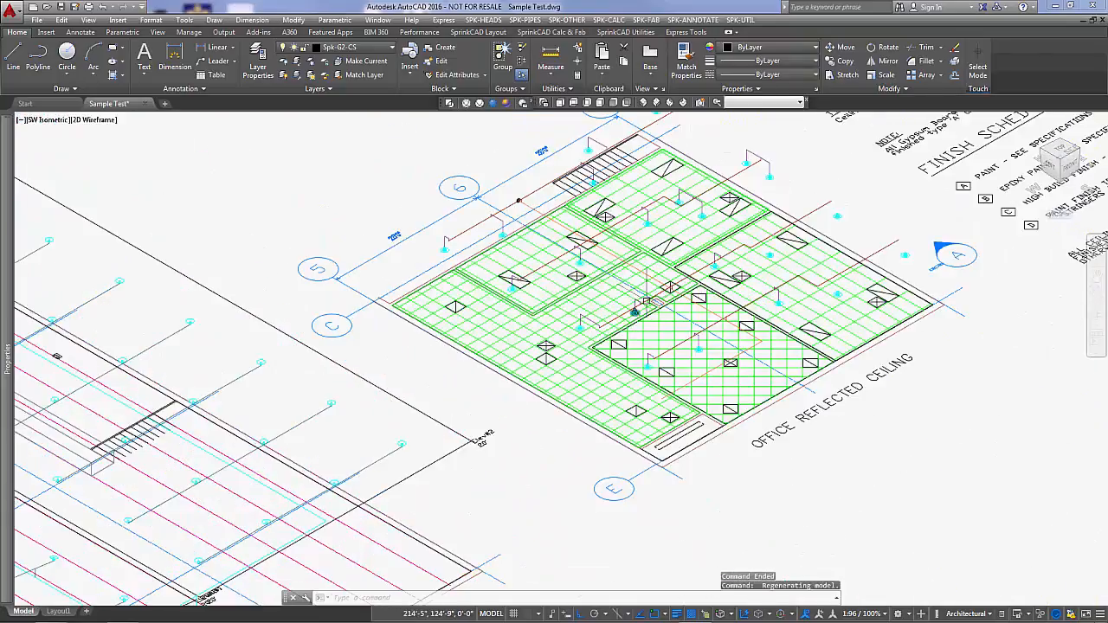
{"action": "middle_click_drag", "start_coordinate": [762, 295], "coordinate": [672, 349]}
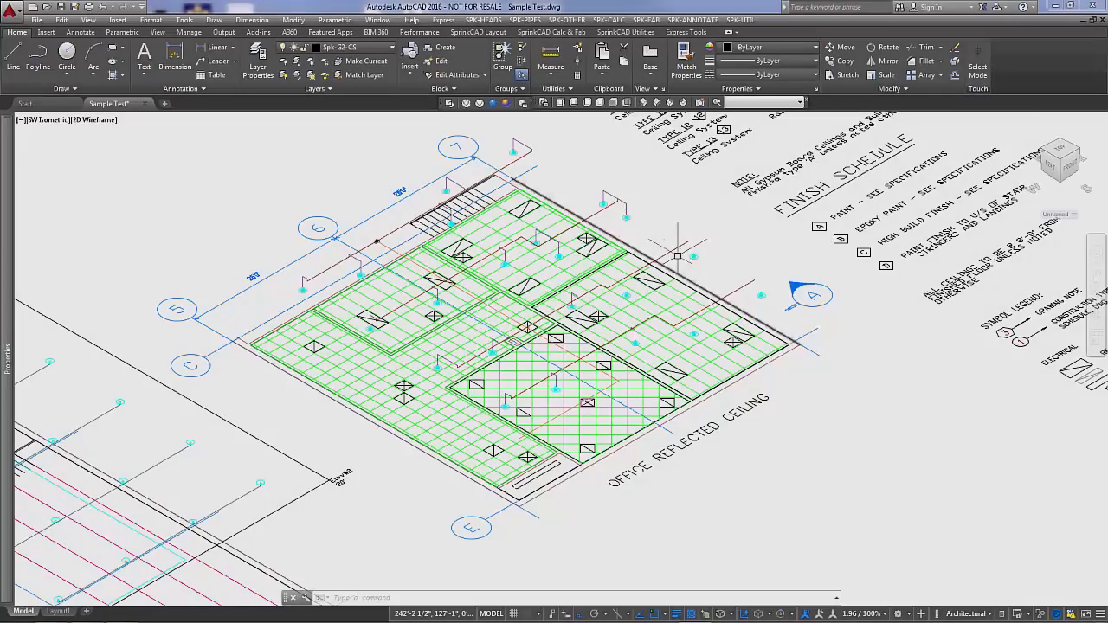
{"action": "middle_click_drag", "start_coordinate": [687, 258], "coordinate": [574, 277]}
{"action": "scroll", "coordinate": [572, 294], "scroll_direction": "up", "scroll_amount": 5}
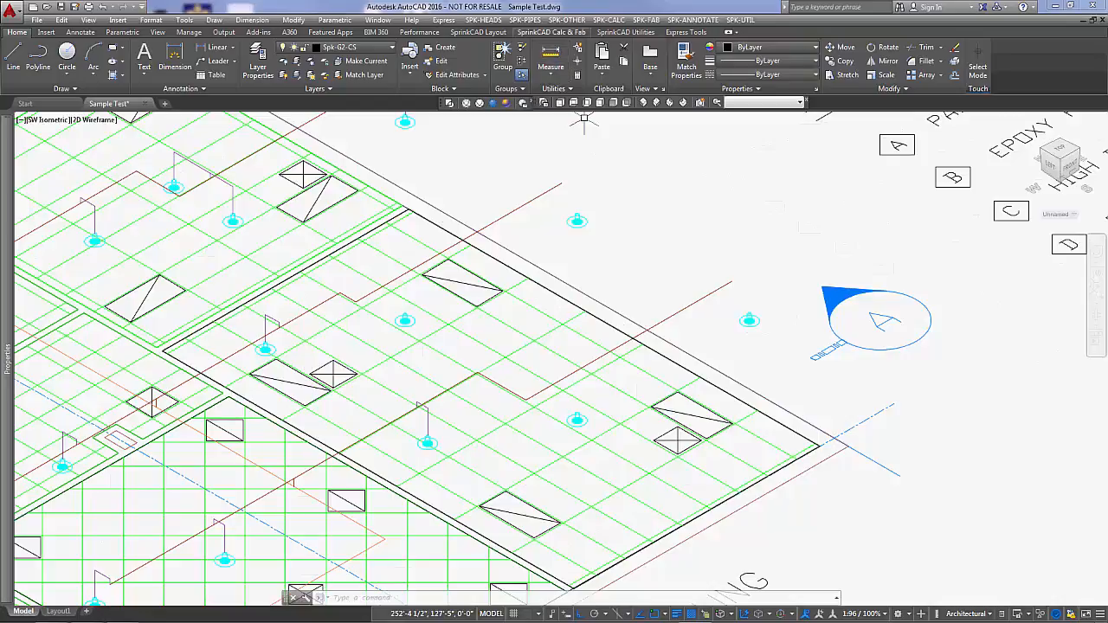
{"action": "left_click", "coordinate": [524, 19]}
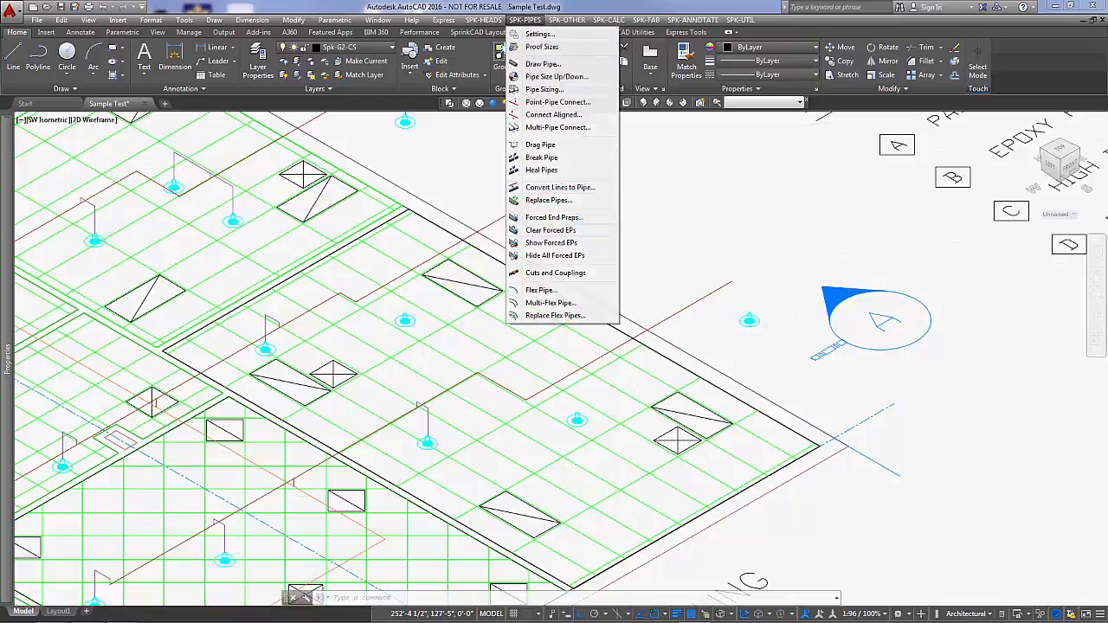
{"action": "left_click", "coordinate": [550, 303]}
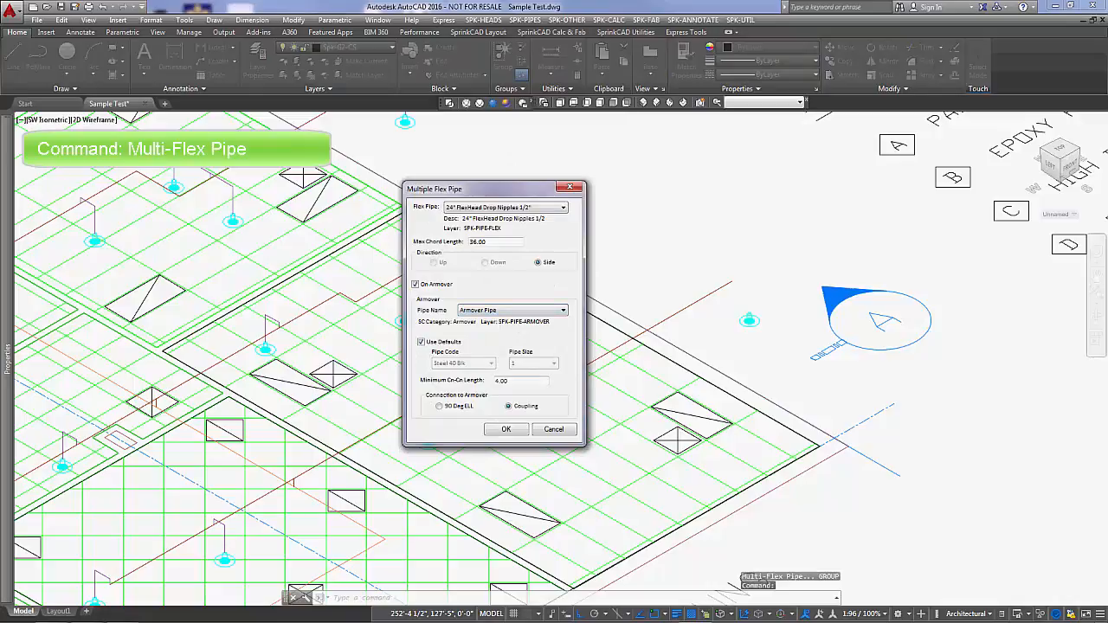
{"action": "left_click", "coordinate": [506, 428]}
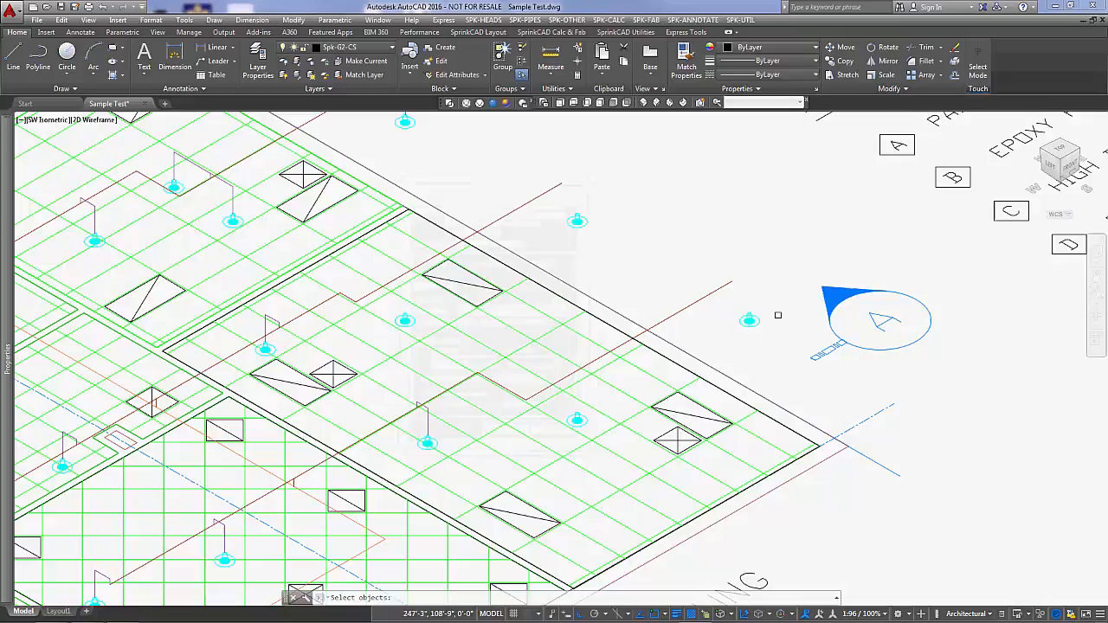
{"action": "left_click", "coordinate": [784, 297]}
{"action": "left_click", "coordinate": [580, 430]}
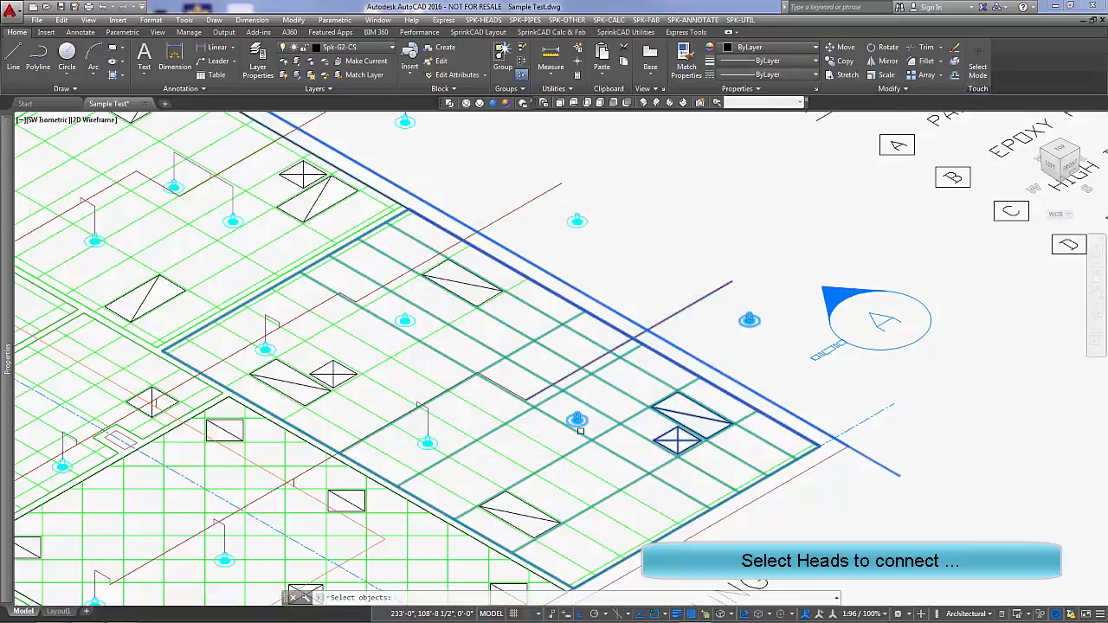
{"action": "key", "text": "Return"}
{"action": "left_click", "coordinate": [679, 313]}
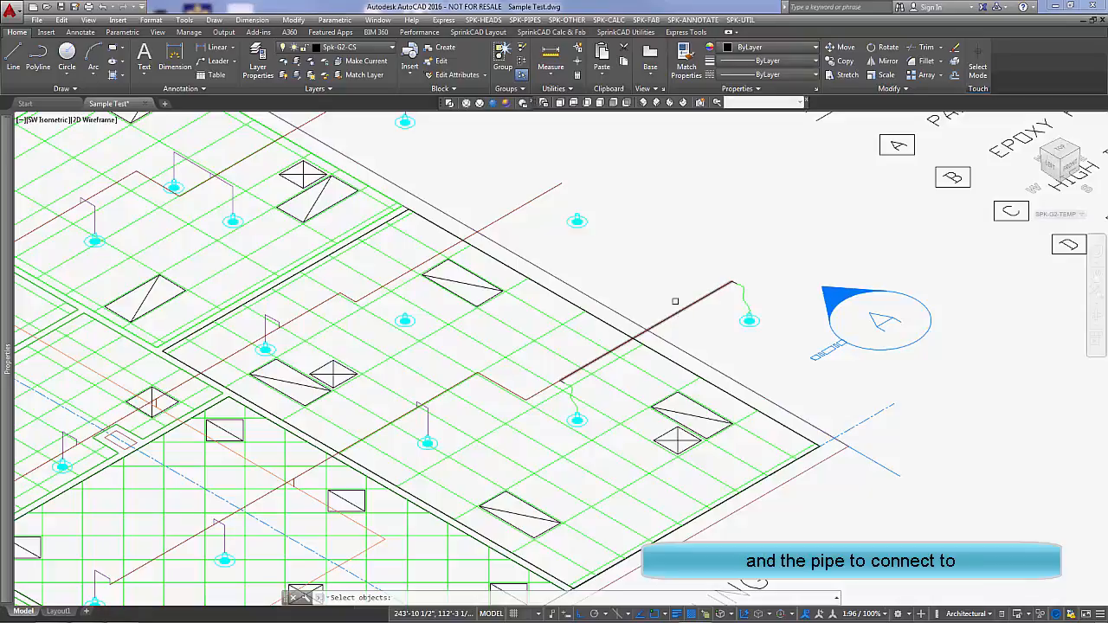
Step: Connect the southeast room's middle row of two heads to the next branch pipe north with the same flex pipe settings
{"action": "left_click", "coordinate": [611, 213]}
{"action": "left_click", "coordinate": [564, 261]}
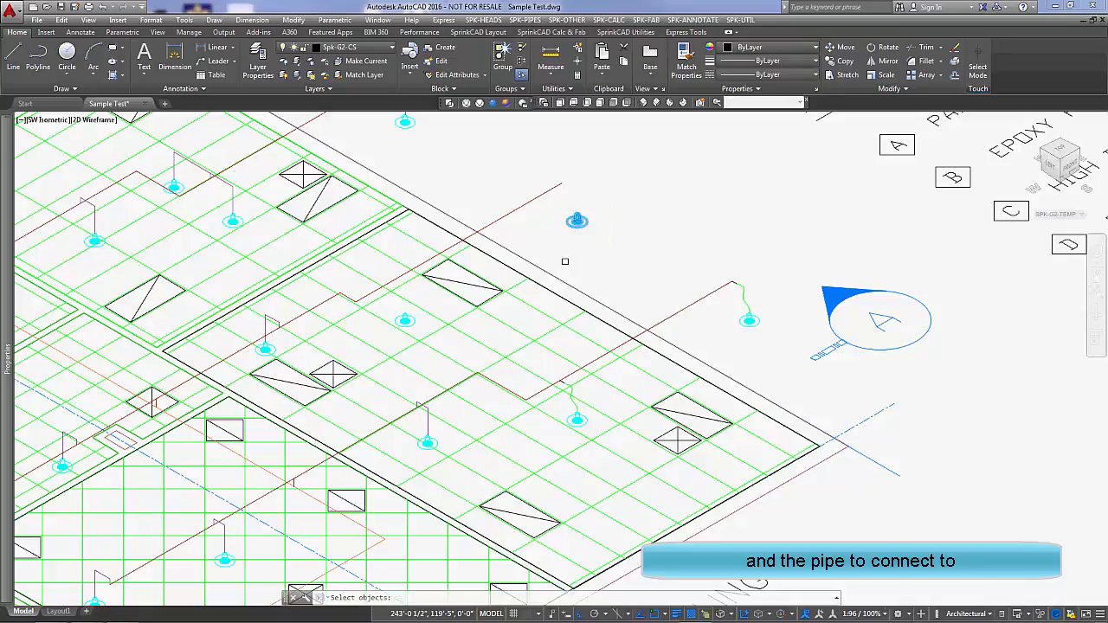
{"action": "left_click", "coordinate": [431, 301]}
{"action": "left_click", "coordinate": [398, 317]}
{"action": "key", "text": "Return"}
{"action": "left_click", "coordinate": [429, 258]}
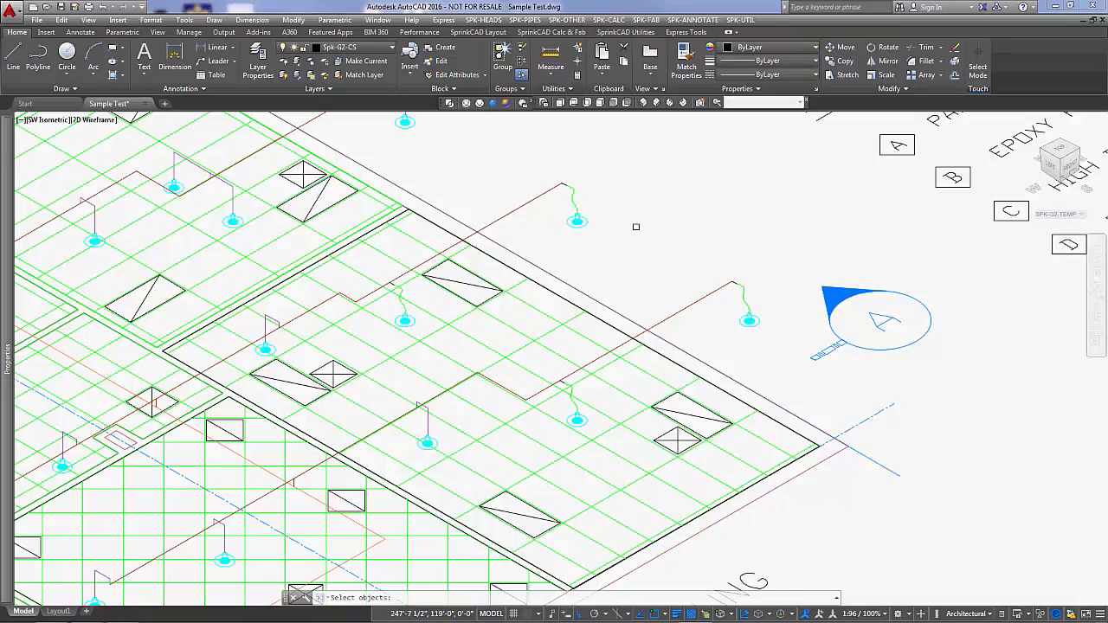
{"action": "scroll", "coordinate": [647, 245], "scroll_direction": "down", "scroll_amount": 3}
{"action": "scroll", "coordinate": [651, 250], "scroll_direction": "down", "scroll_amount": 1}
{"action": "key", "text": "Return"}
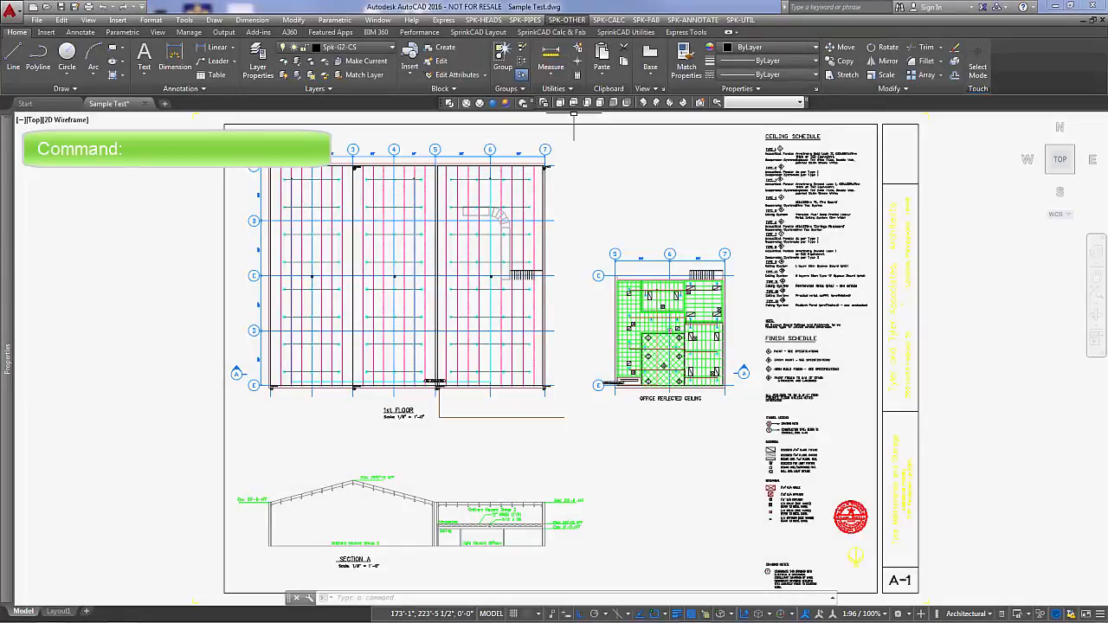
Step: Insert HangerTBC hangers anchored 0" relative to control surface 1, fencing the western bay's branch lines just beside the westernmost main
{"action": "left_click", "coordinate": [568, 20]}
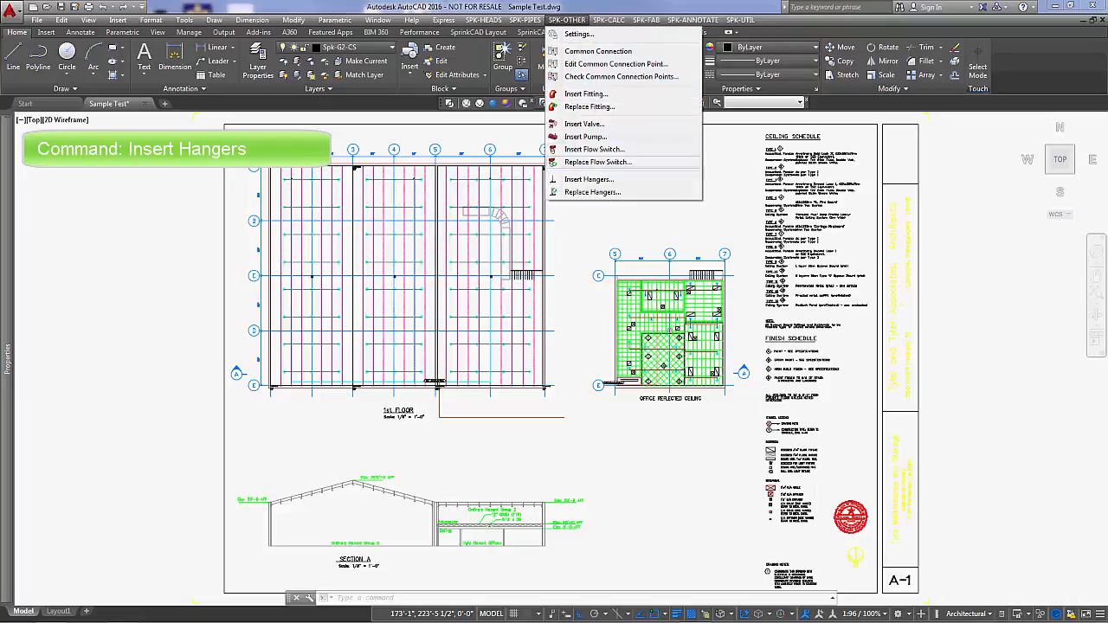
{"action": "left_click", "coordinate": [589, 179]}
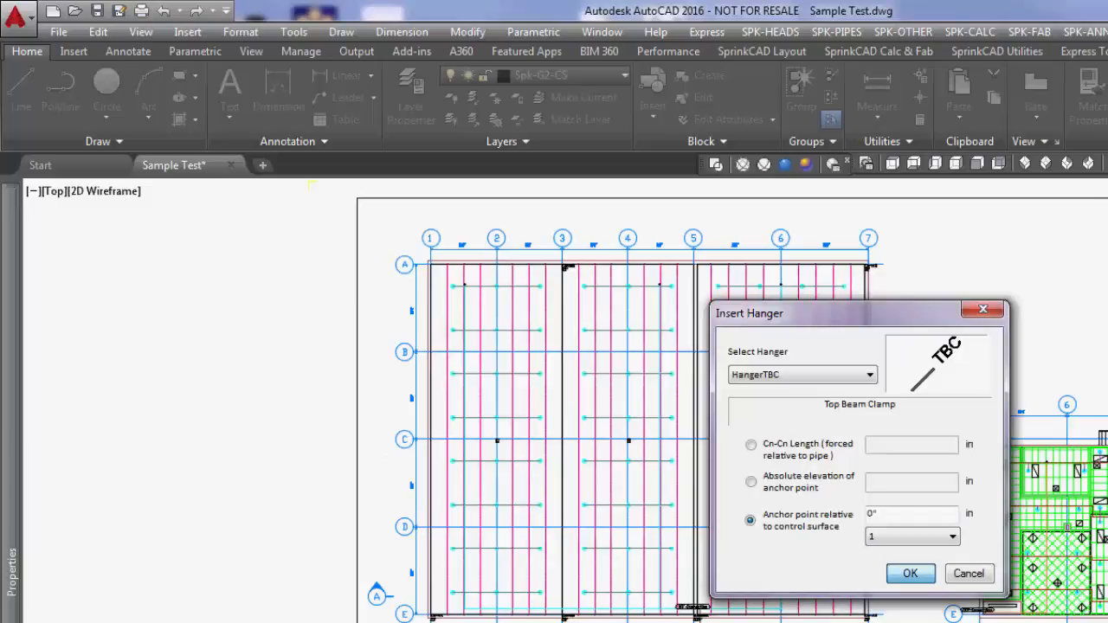
{"action": "left_click", "coordinate": [910, 572]}
{"action": "middle_click_drag", "start_coordinate": [533, 368], "coordinate": [609, 470]}
{"action": "middle_click_drag", "start_coordinate": [461, 351], "coordinate": [360, 322]}
{"action": "middle_click_drag", "start_coordinate": [321, 267], "coordinate": [325, 184]}
{"action": "scroll", "coordinate": [325, 184], "scroll_direction": "up", "scroll_amount": 2}
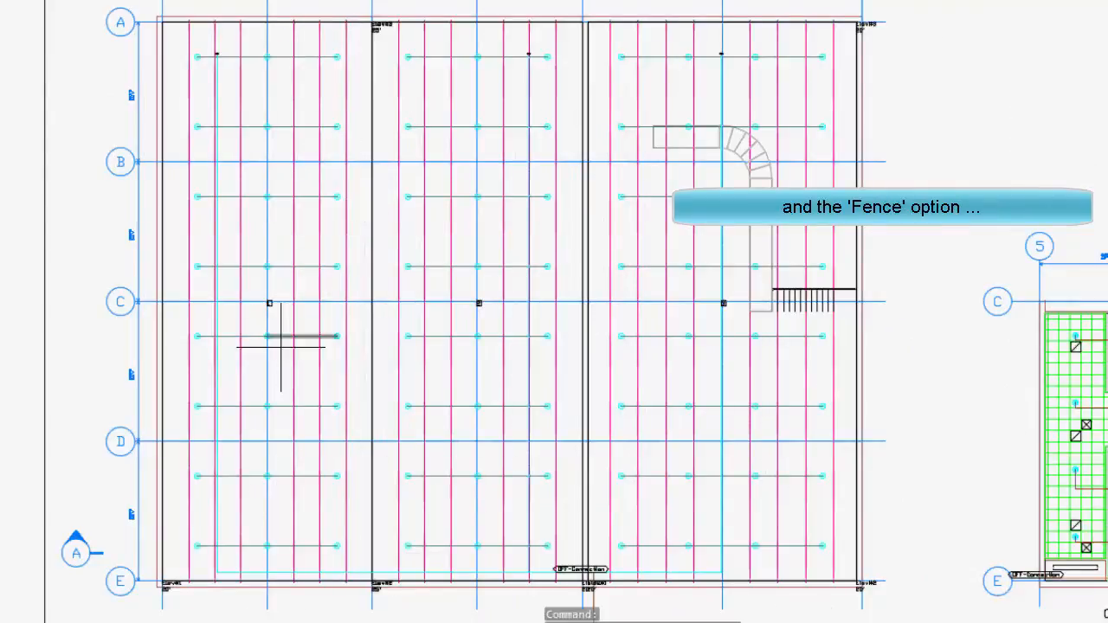
{"action": "left_click", "coordinate": [212, 552]}
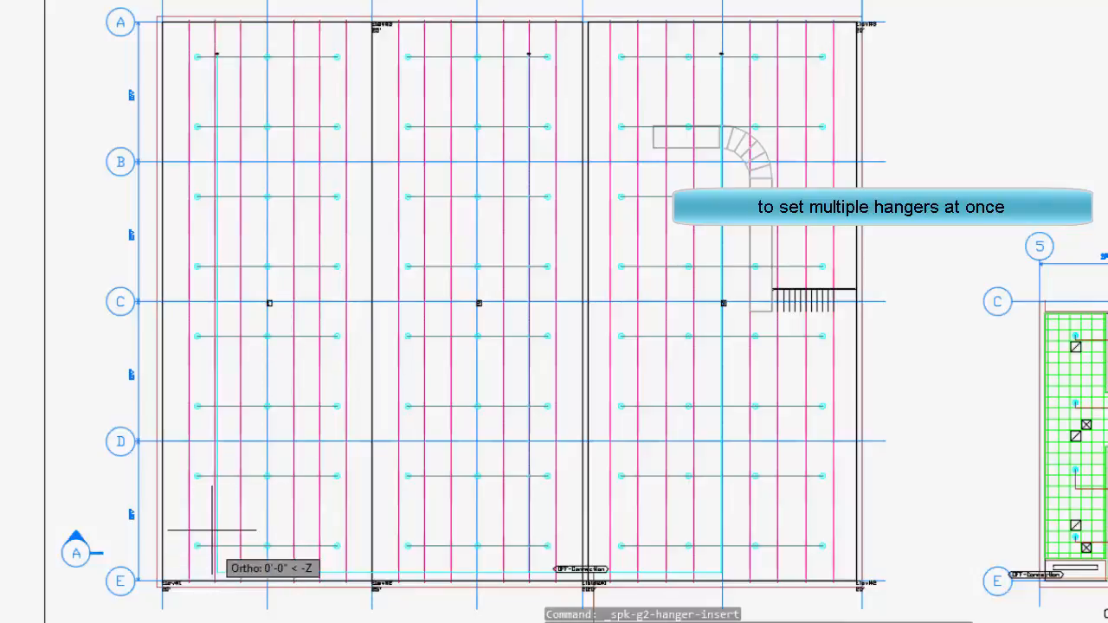
{"action": "left_click", "coordinate": [218, 52]}
Step: Fence a second column of hangers across the western bay's branch lines, just east of gridline 2
{"action": "type", "text": "f"}
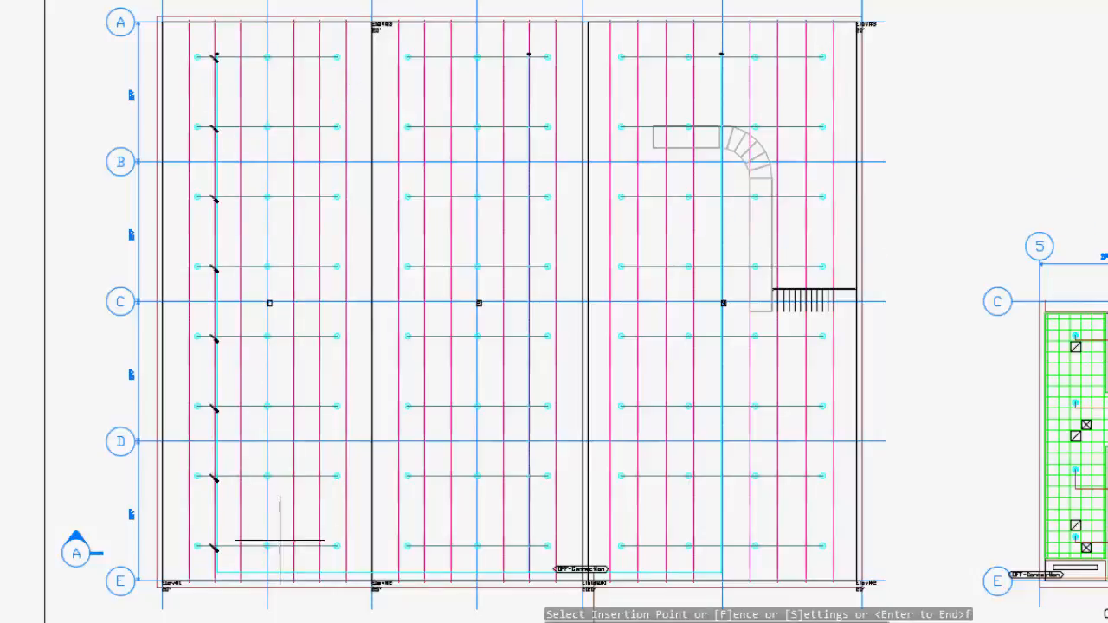
{"action": "key", "text": "Return"}
{"action": "left_click", "coordinate": [270, 550]}
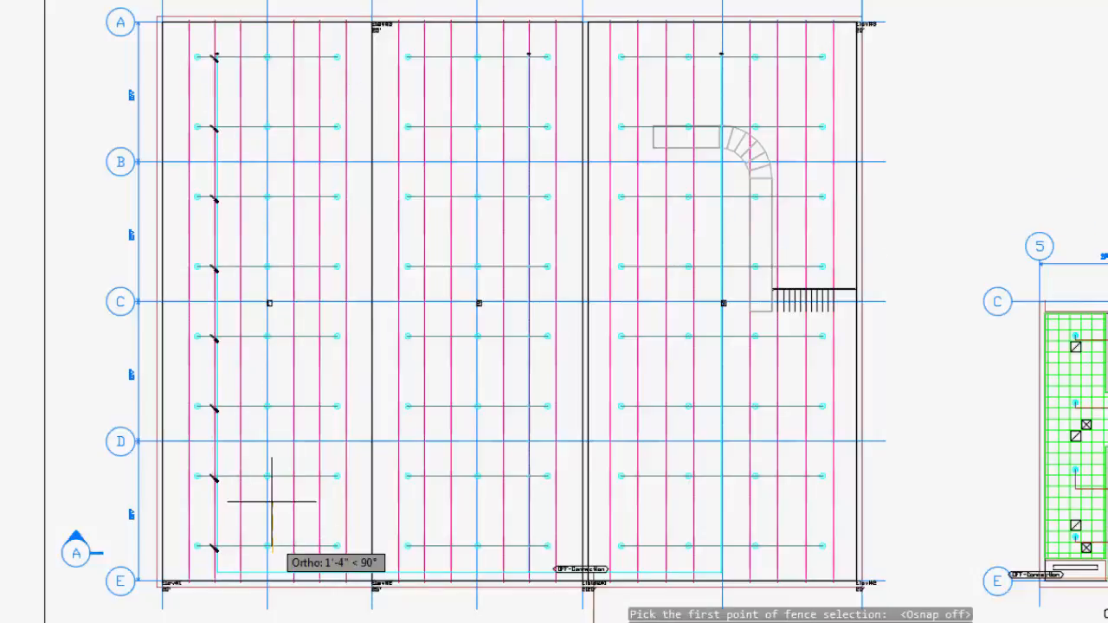
{"action": "left_click", "coordinate": [274, 33]}
Step: Fence a third column of hangers across the western bay's branch lines, near their east ends
{"action": "left_click", "coordinate": [327, 39]}
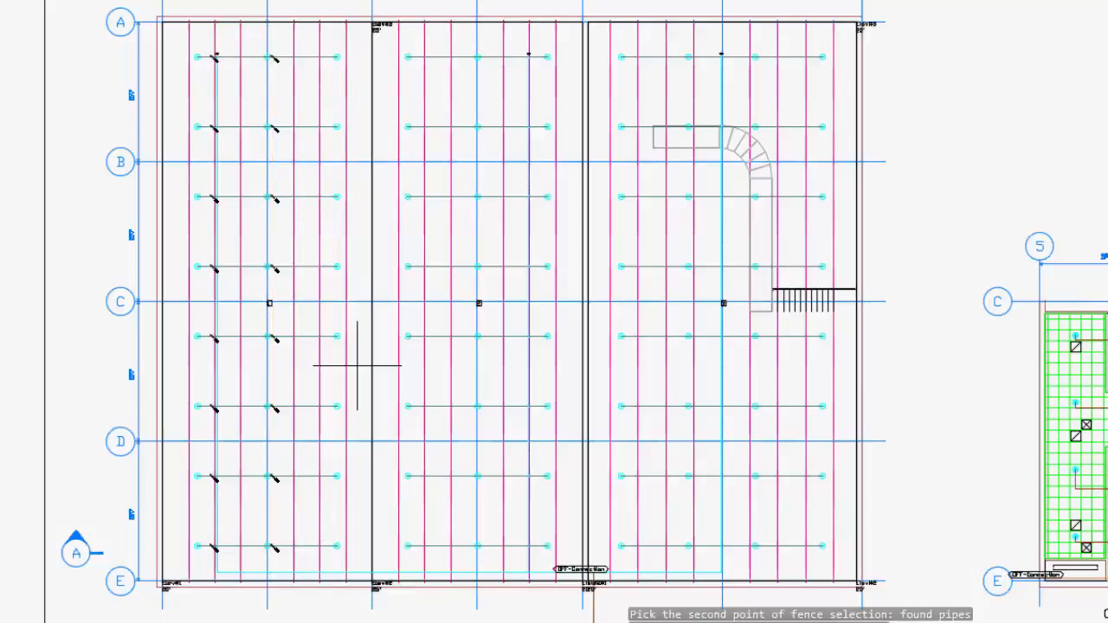
{"action": "left_click", "coordinate": [325, 552]}
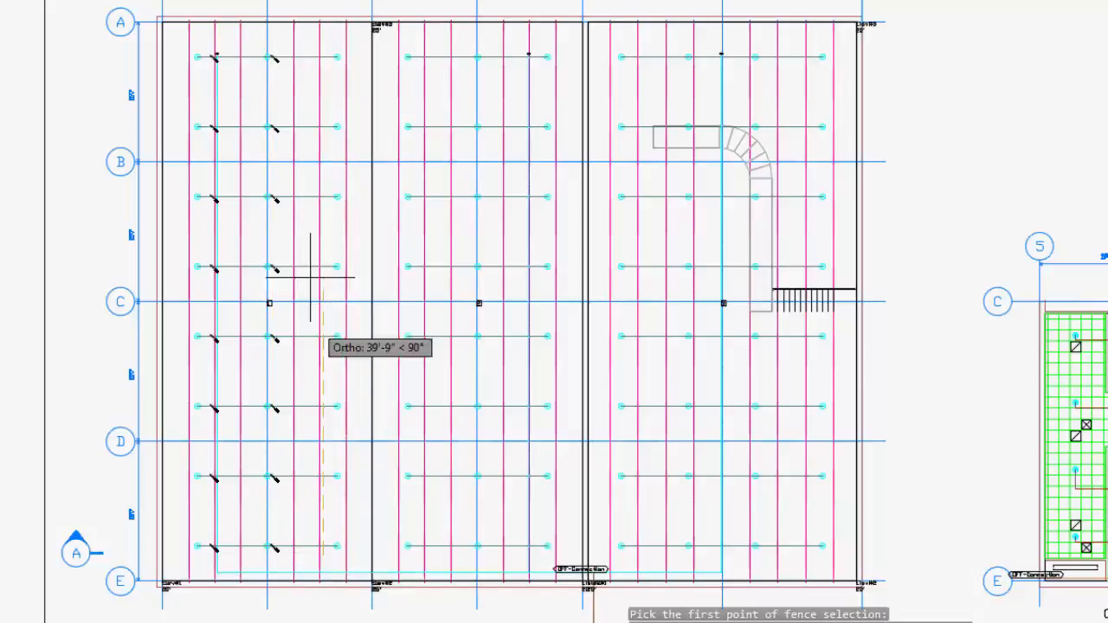
{"action": "left_click", "coordinate": [330, 39]}
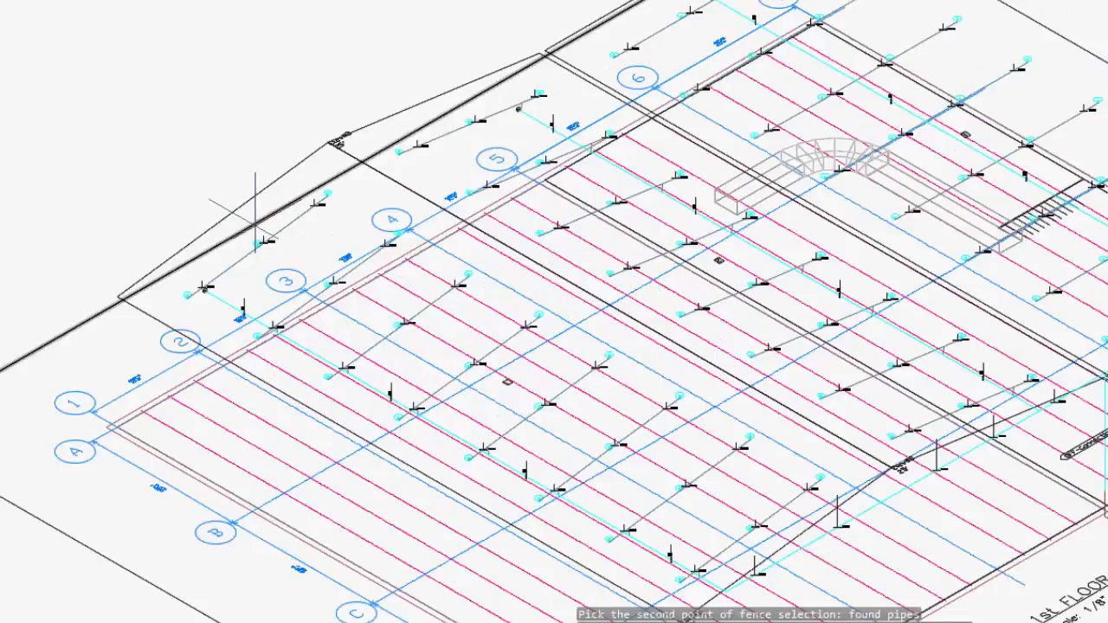
{"action": "scroll", "coordinate": [256, 223], "scroll_direction": "up", "scroll_amount": 2}
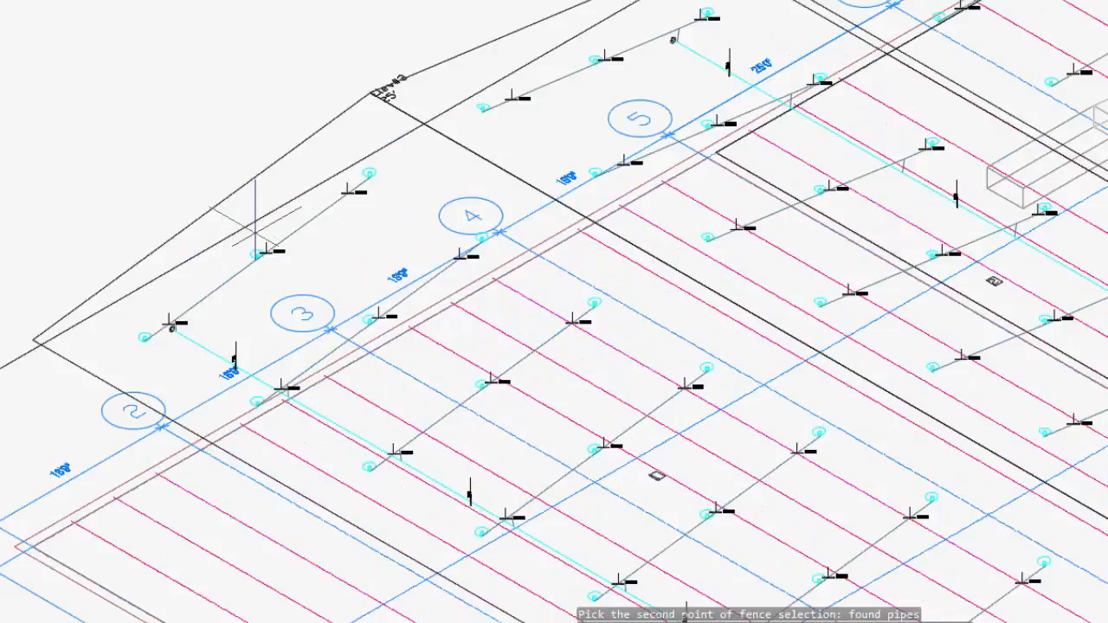
{"action": "left_click", "coordinate": [871, 350]}
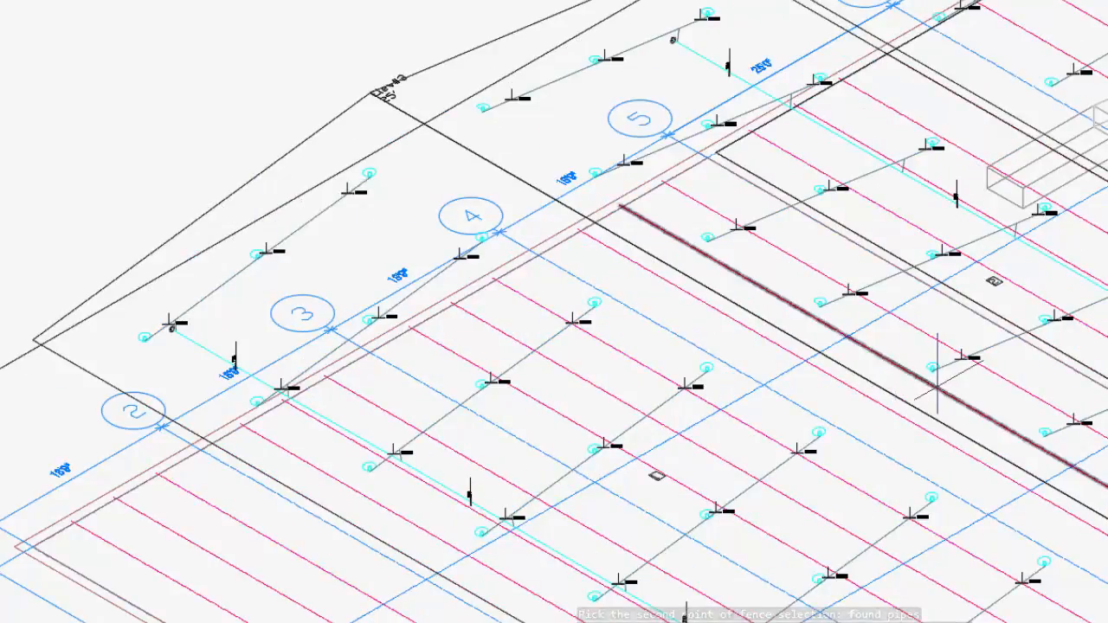
{"action": "left_click", "coordinate": [937, 364]}
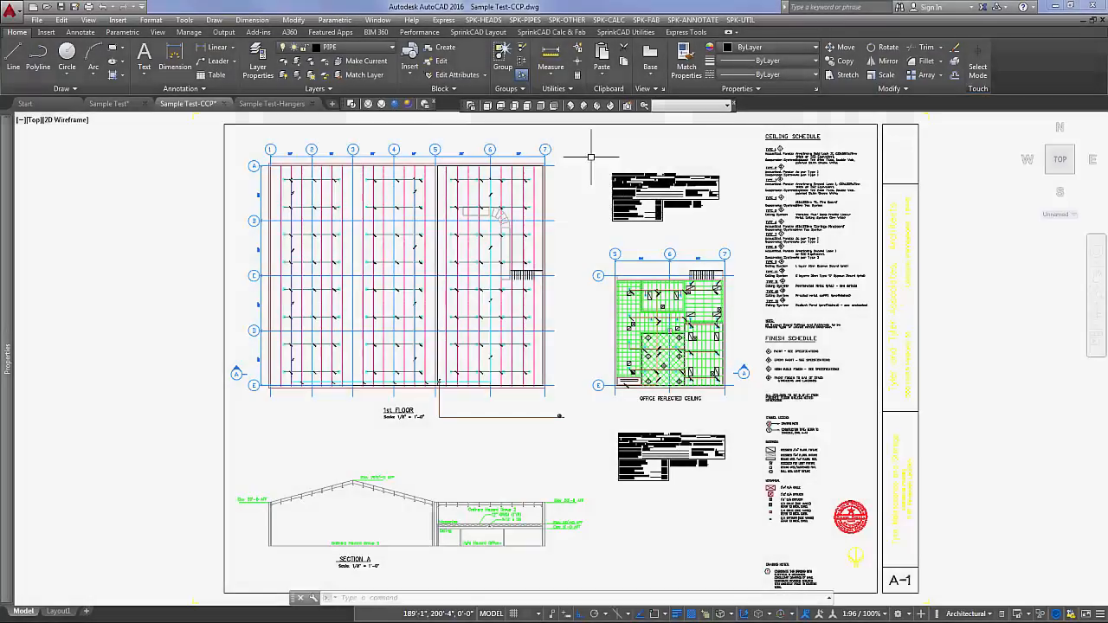
Step: Switch to the southwest isometric view and insert the sprinkler system's solid model
{"action": "left_click", "coordinate": [570, 105]}
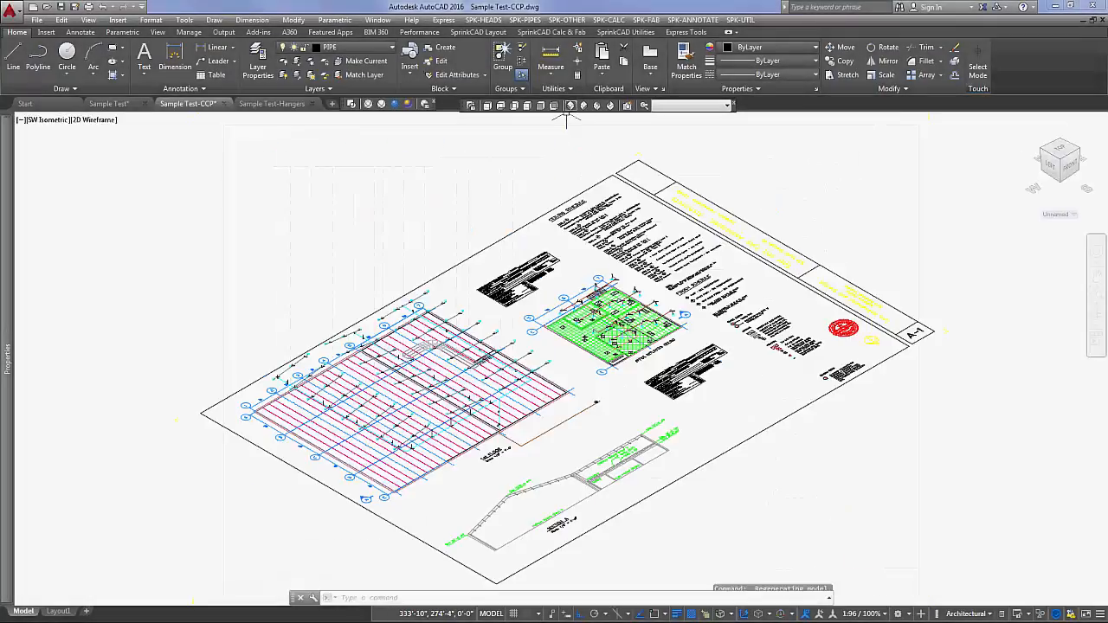
{"action": "scroll", "coordinate": [532, 306], "scroll_direction": "up", "scroll_amount": 2}
{"action": "middle_click_drag", "start_coordinate": [452, 376], "coordinate": [517, 371]}
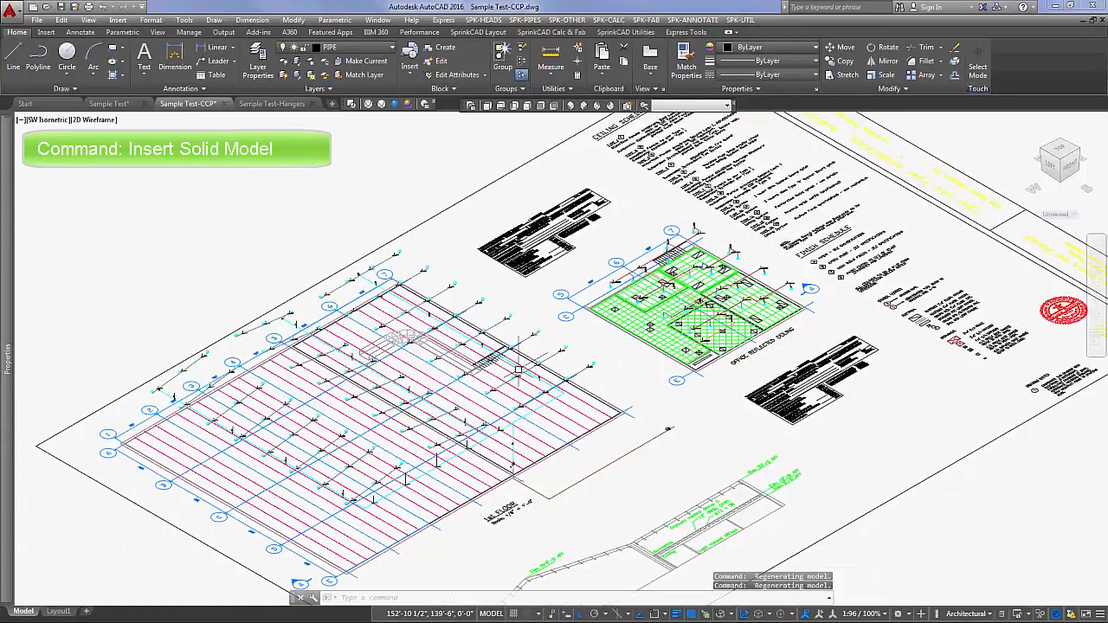
{"action": "scroll", "coordinate": [594, 372], "scroll_direction": "up", "scroll_amount": 2}
{"action": "scroll", "coordinate": [598, 372], "scroll_direction": "up", "scroll_amount": 2}
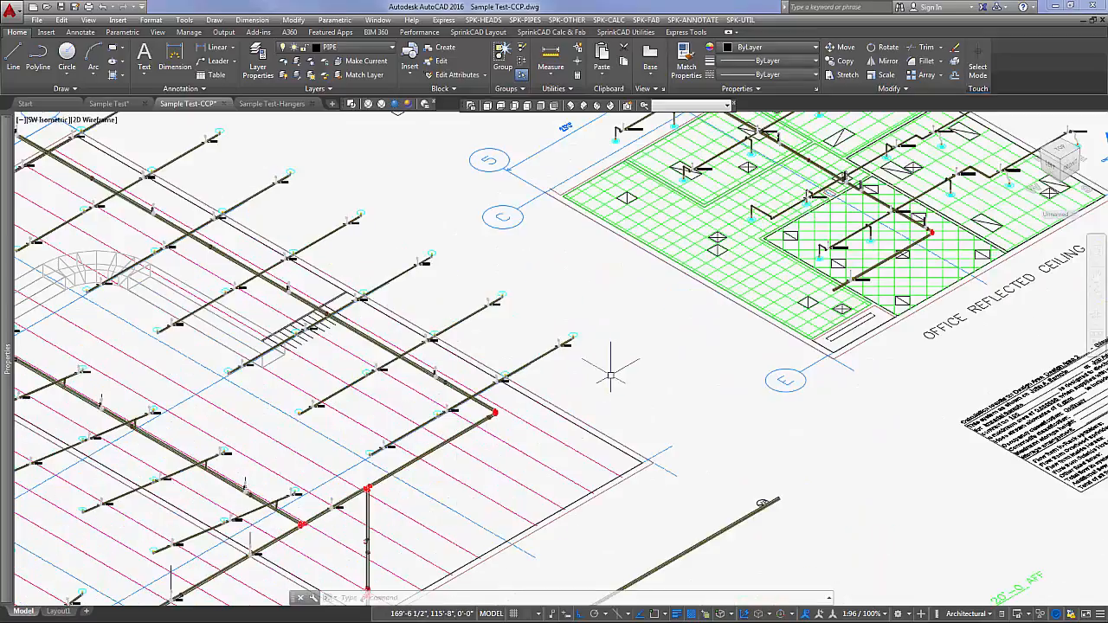
{"action": "mouse_move", "coordinate": [650, 388]}
{"action": "middle_mouse_down"}
{"action": "mouse_move", "coordinate": [649, 290]}
{"action": "mouse_move", "coordinate": [648, 314]}
{"action": "mouse_move", "coordinate": [649, 305]}
{"action": "middle_mouse_up"}
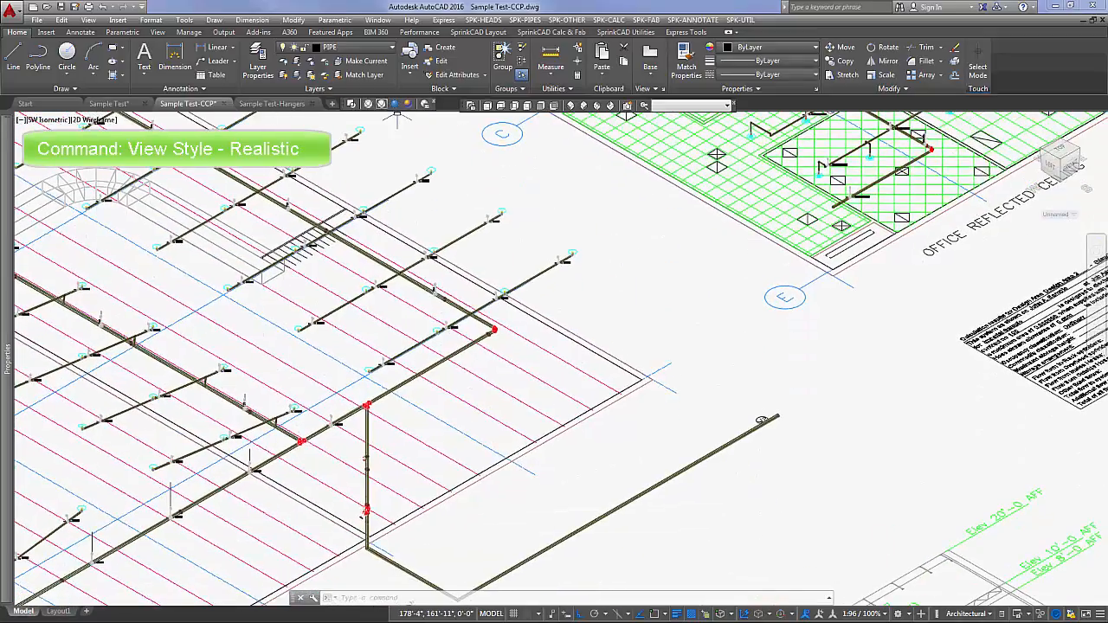
Step: Apply the Realistic visual style and inspect the riser fittings and hangers, and the separate solid piping in the office ceiling plan
{"action": "left_click", "coordinate": [395, 104]}
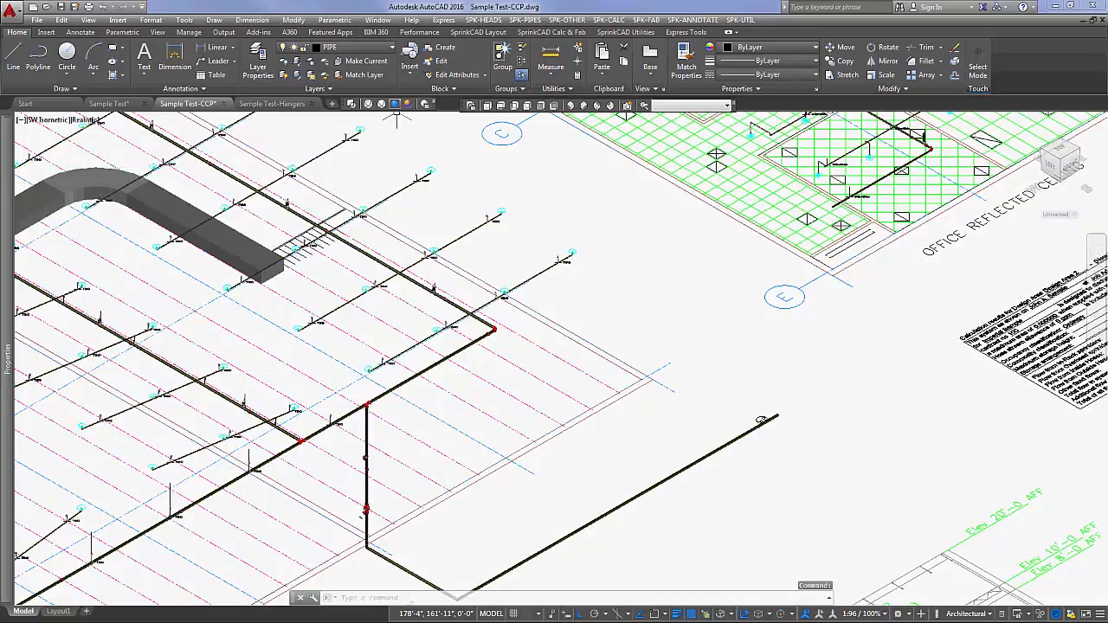
{"action": "scroll", "coordinate": [378, 482], "scroll_direction": "up", "scroll_amount": 5}
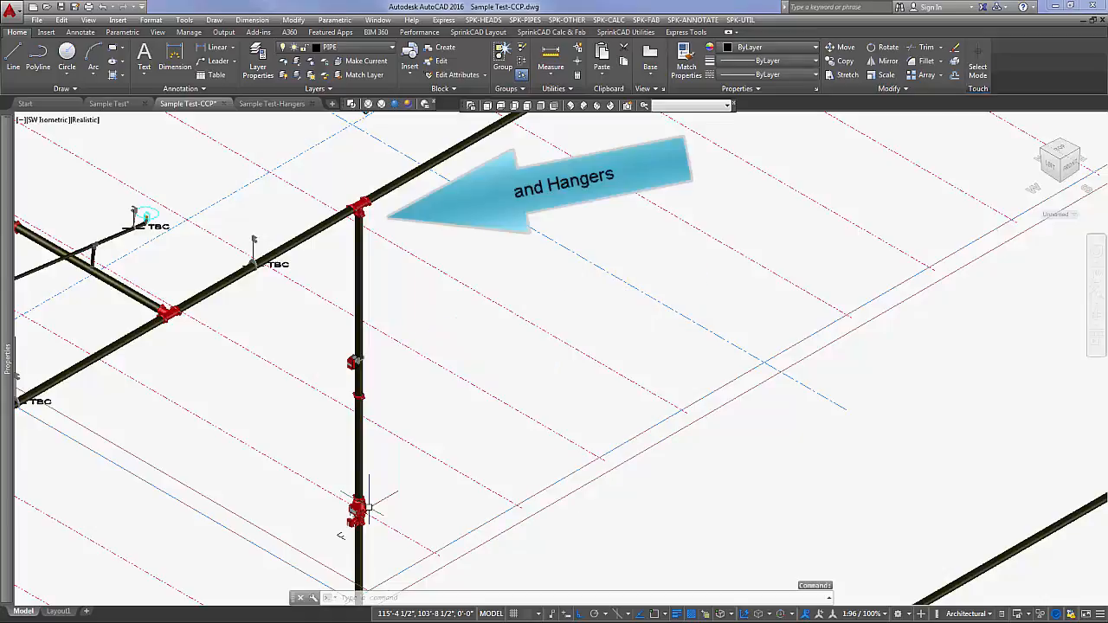
{"action": "mouse_move", "coordinate": [719, 302]}
{"action": "left_mouse_down"}
{"action": "mouse_move", "coordinate": [606, 433]}
{"action": "mouse_move", "coordinate": [451, 541]}
{"action": "left_mouse_up"}
{"action": "scroll", "coordinate": [654, 379], "scroll_direction": "down", "scroll_amount": 4}
{"action": "middle_click_drag", "start_coordinate": [878, 224], "coordinate": [555, 410]}
{"action": "key", "text": "Escape"}
{"action": "scroll", "coordinate": [693, 305], "scroll_direction": "up", "scroll_amount": 2}
{"action": "scroll", "coordinate": [680, 307], "scroll_direction": "up", "scroll_amount": 3}
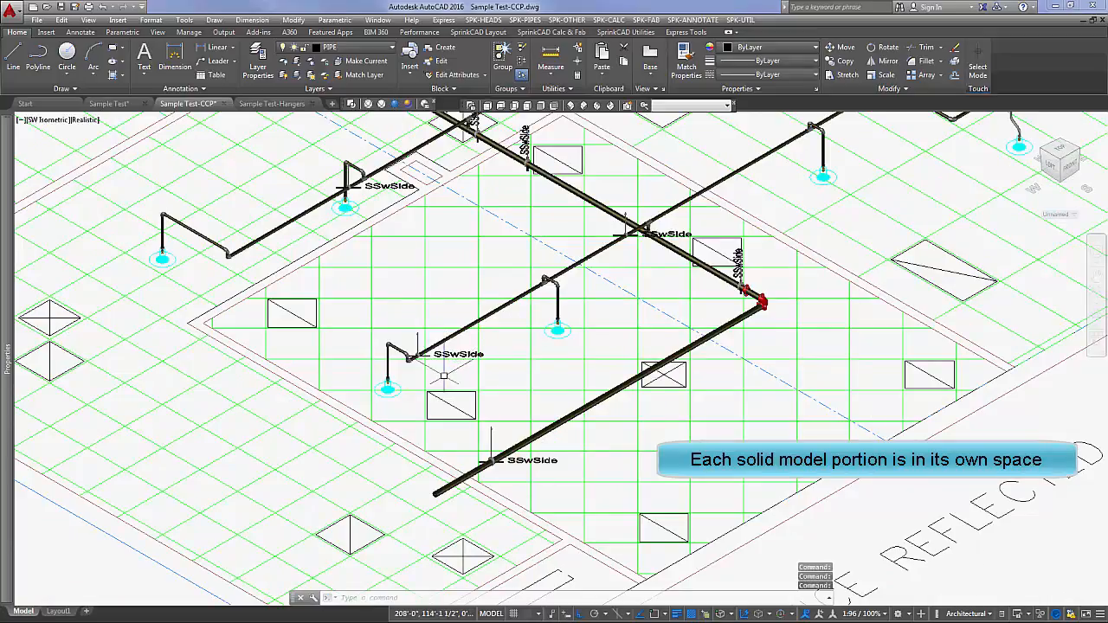
{"action": "scroll", "coordinate": [454, 368], "scroll_direction": "down", "scroll_amount": 4}
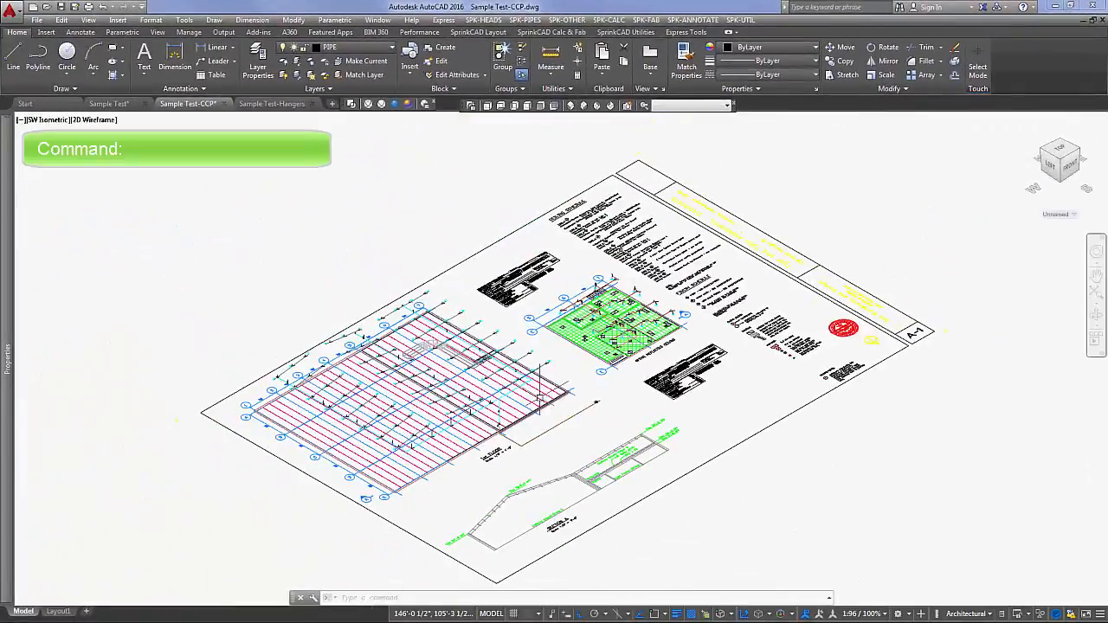
Step: Create a common connection point named Off-Conn and snap it onto the riser, between the flow switch and the valve below
{"action": "scroll", "coordinate": [536, 382], "scroll_direction": "up", "scroll_amount": 4}
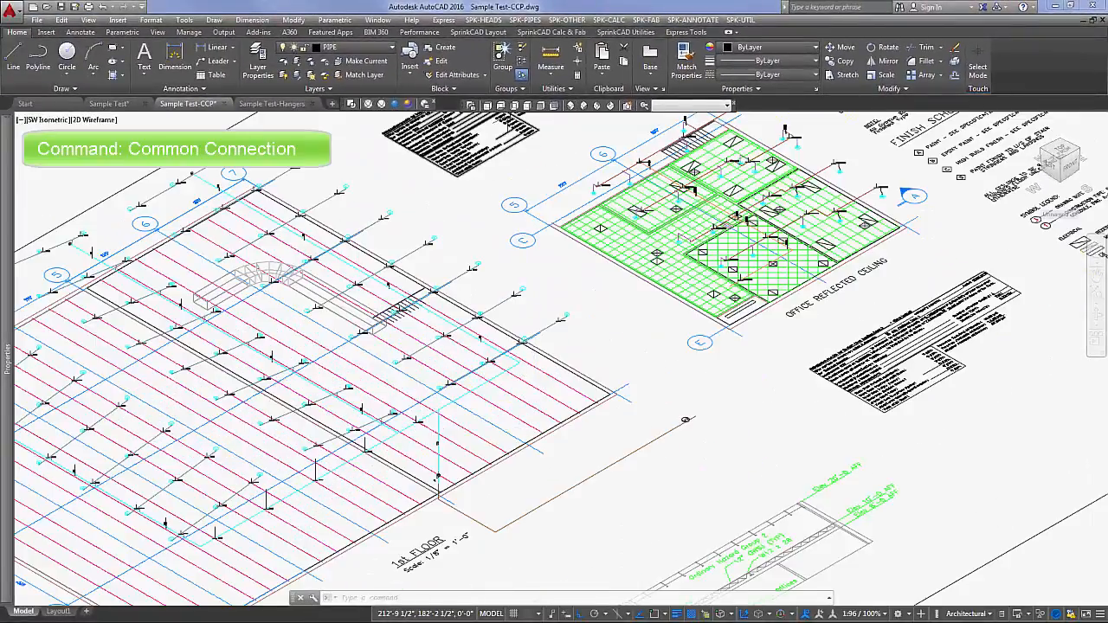
{"action": "left_click", "coordinate": [567, 19]}
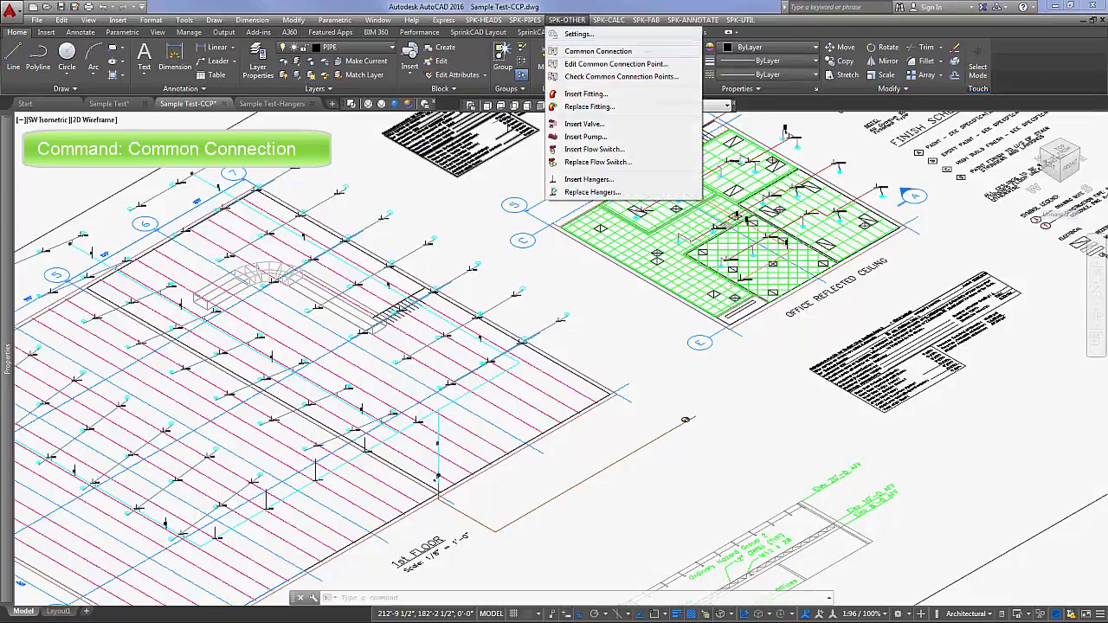
{"action": "left_click", "coordinate": [589, 47]}
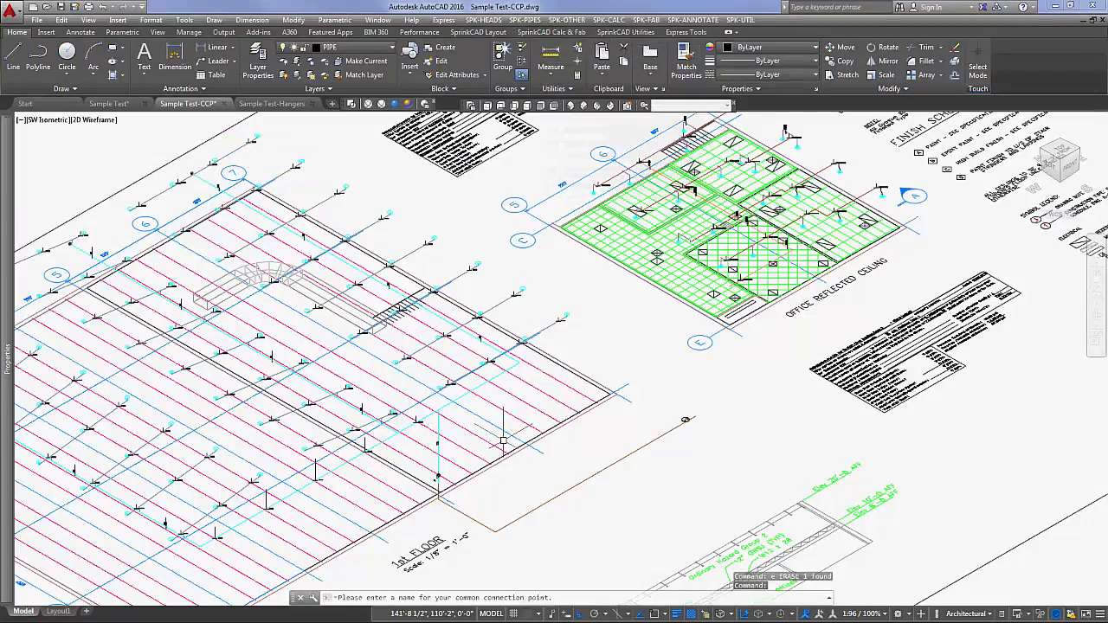
{"action": "type", "text": "onn"}
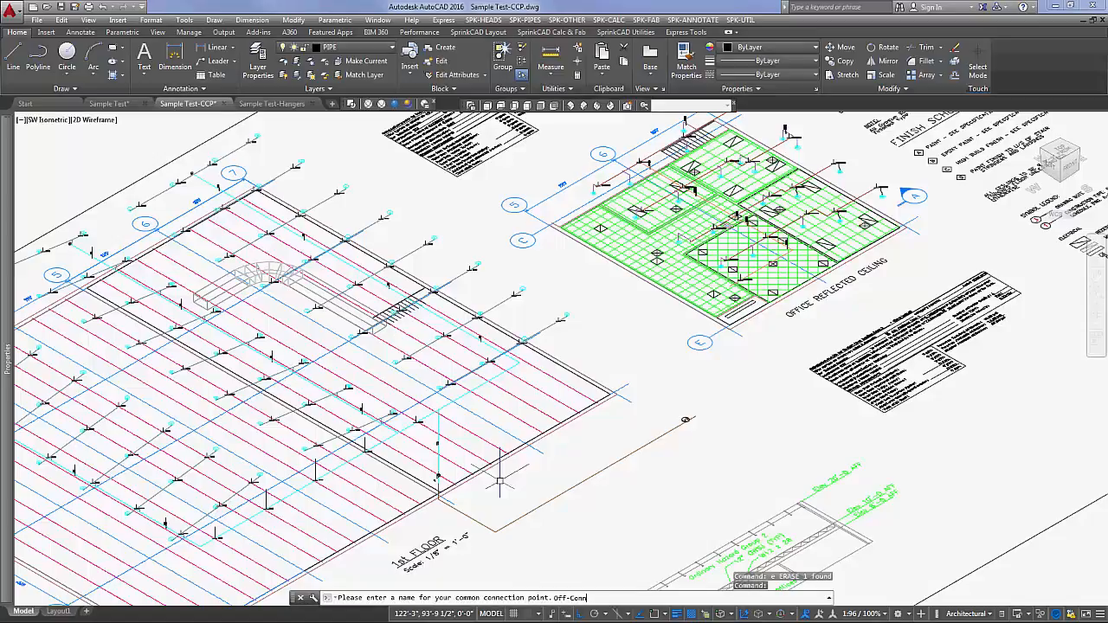
{"action": "key", "text": "Return"}
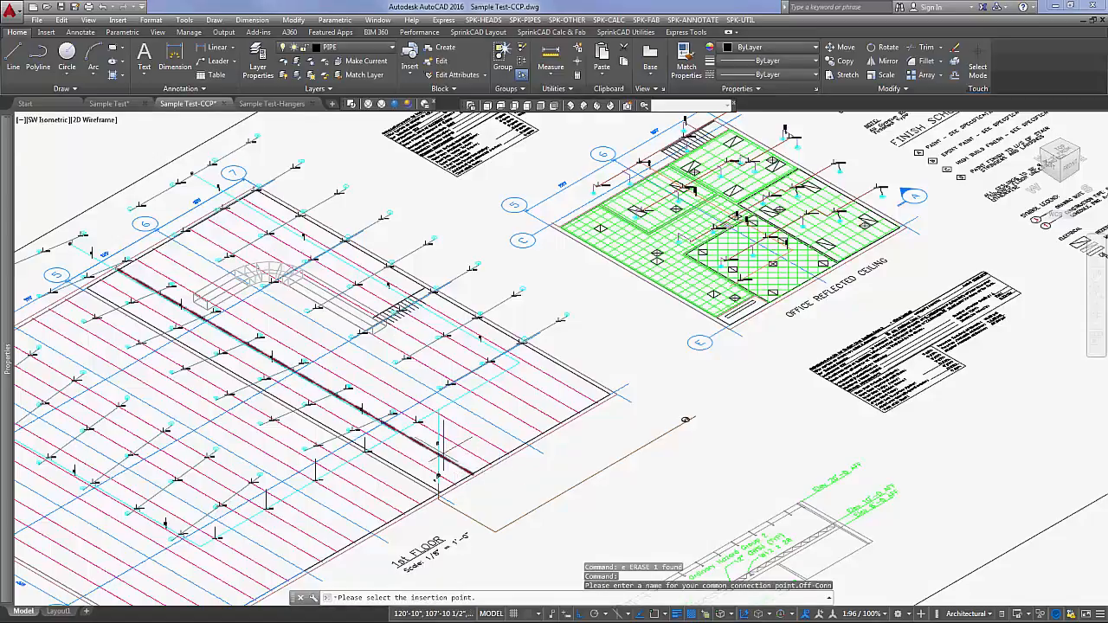
{"action": "scroll", "coordinate": [438, 476], "scroll_direction": "up", "scroll_amount": 5}
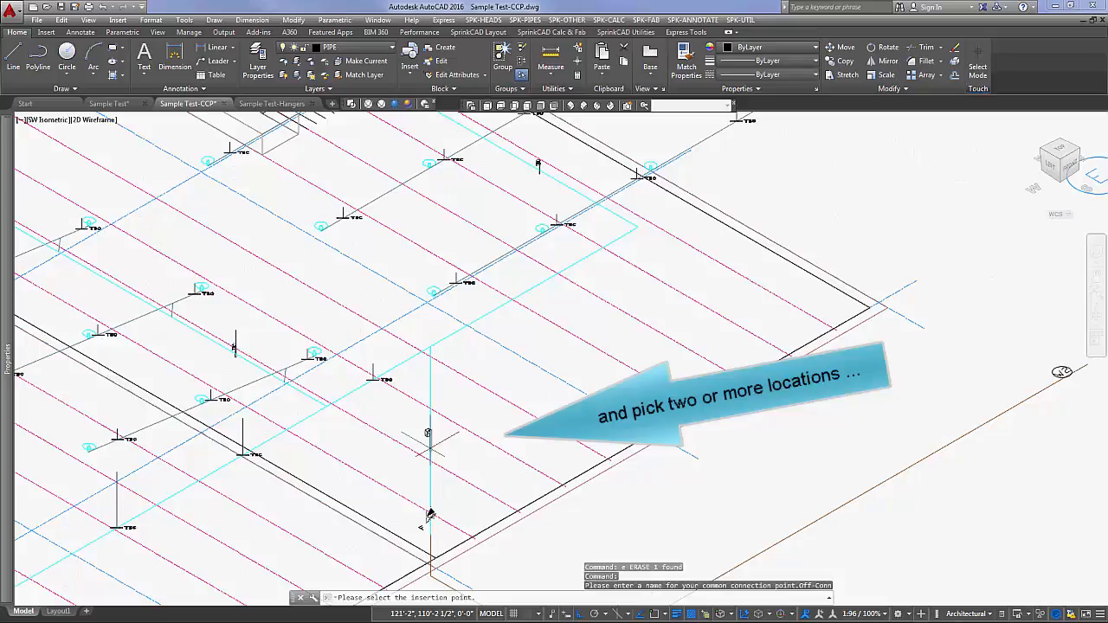
{"action": "key", "text": "F3"}
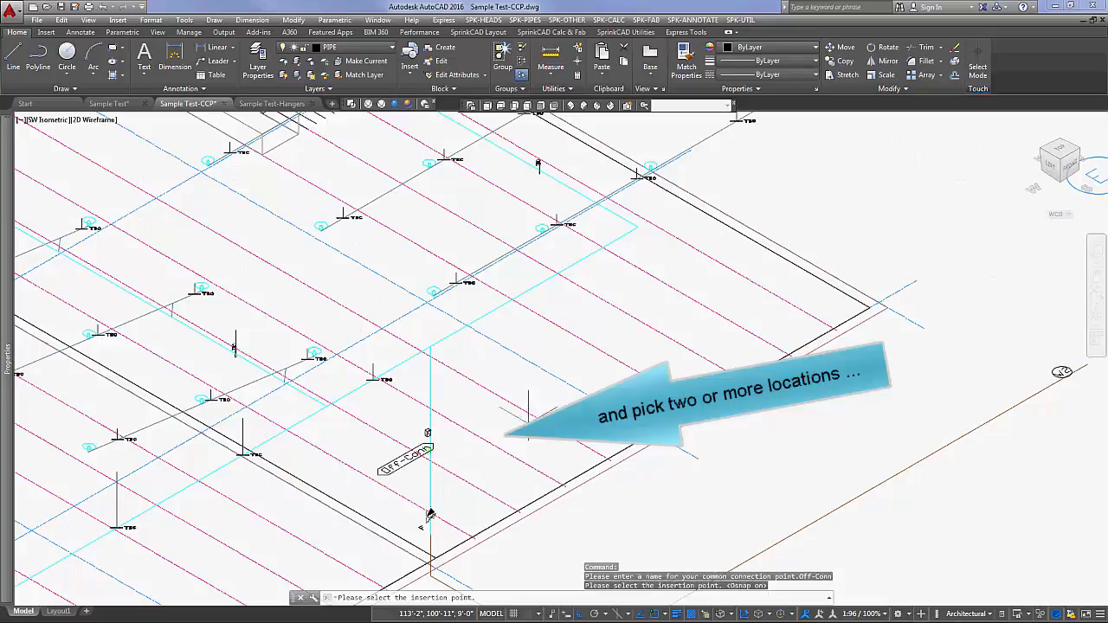
Step: Place the matching Off-Conn point at the open end of the office main in the reflected ceiling plan
{"action": "middle_click_drag", "start_coordinate": [791, 287], "coordinate": [397, 480]}
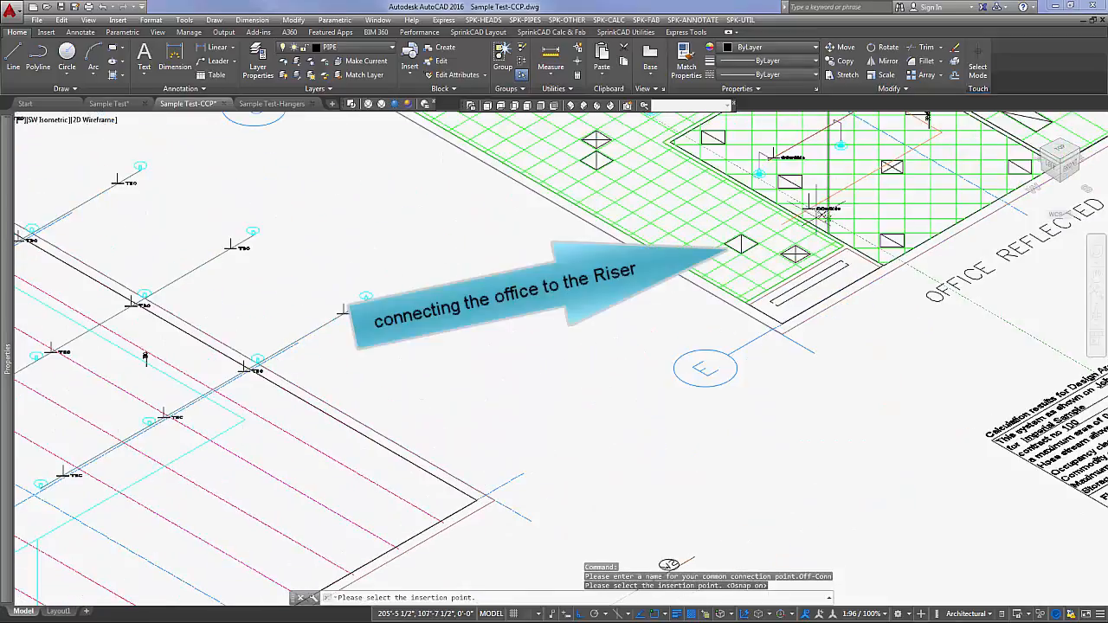
{"action": "left_click", "coordinate": [755, 234]}
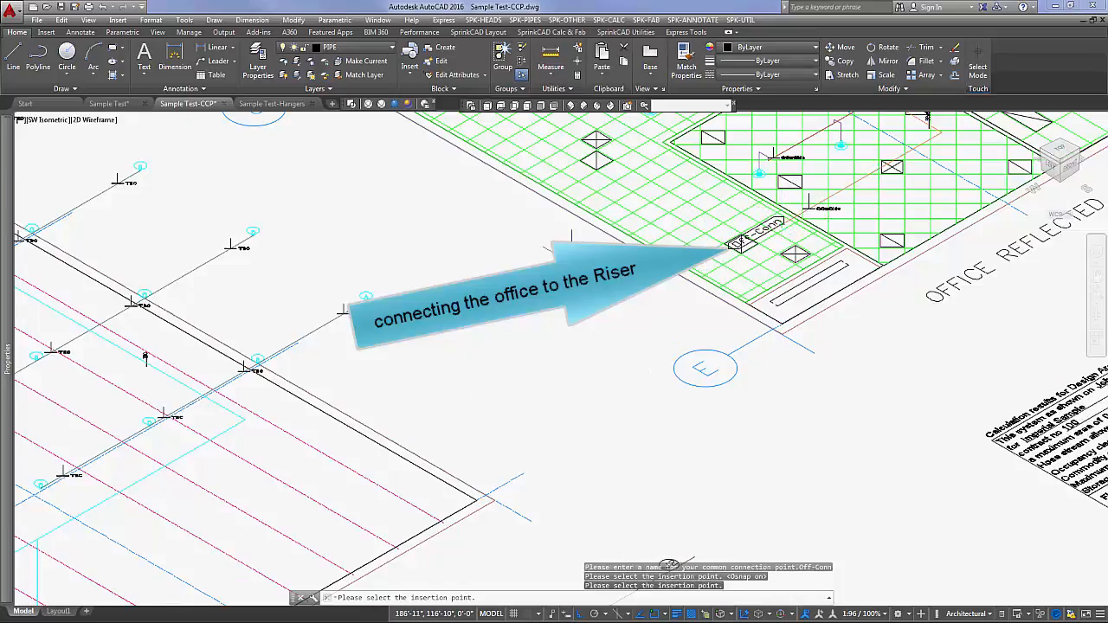
{"action": "scroll", "coordinate": [610, 382], "scroll_direction": "down", "scroll_amount": 4}
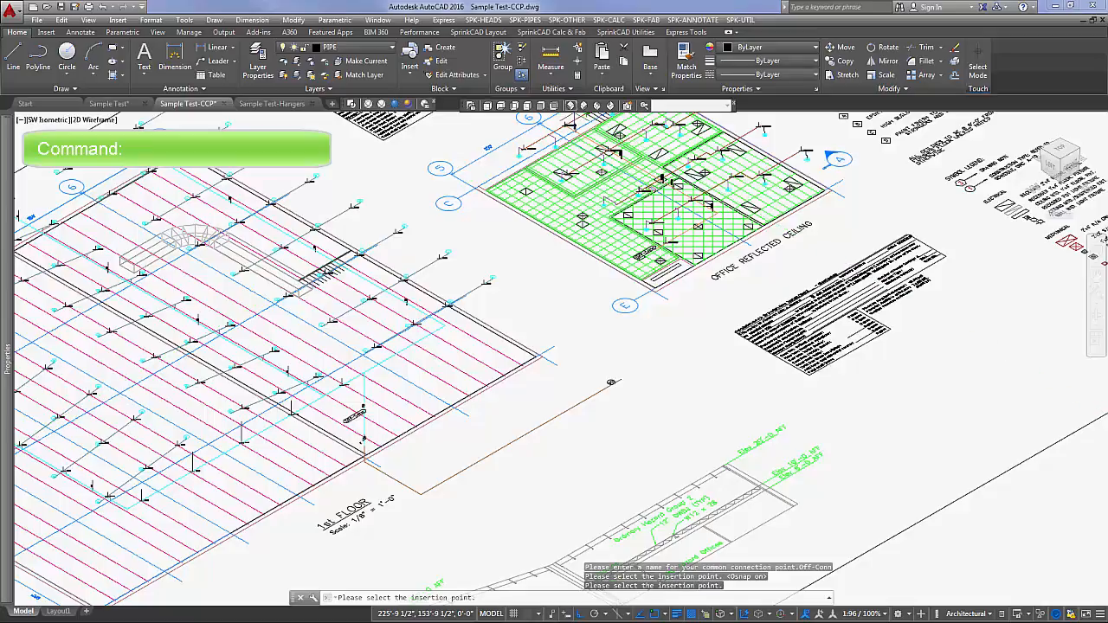
Step: Insert the solid model again in southwest isometric Realistic view and inspect the office main's riser connection and corner elbow
{"action": "left_click", "coordinate": [570, 106]}
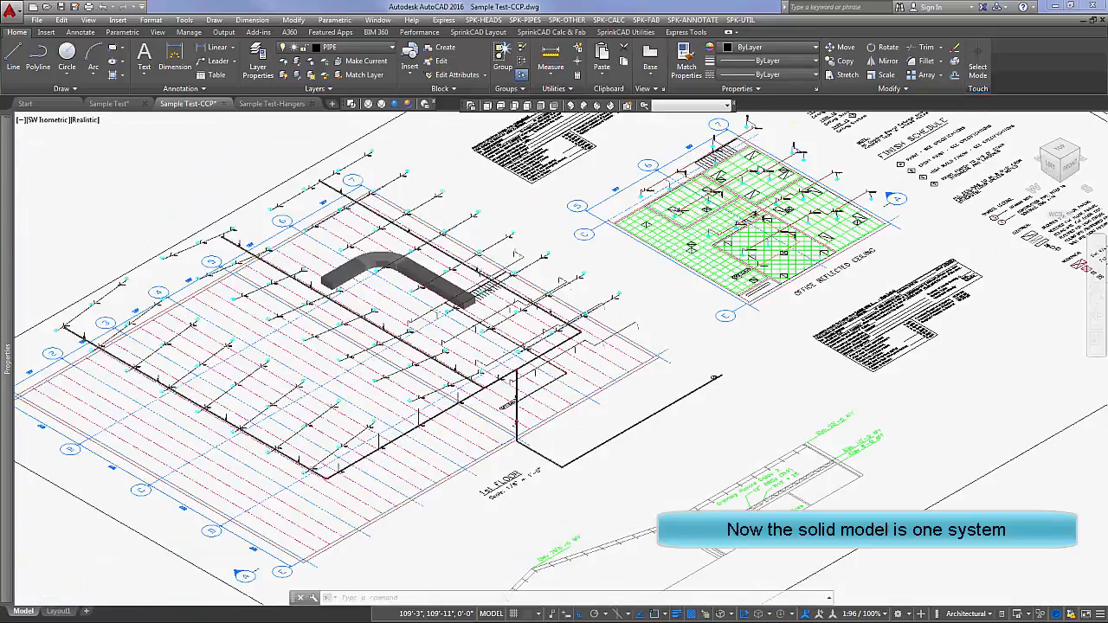
{"action": "scroll", "coordinate": [512, 404], "scroll_direction": "up", "scroll_amount": 3}
{"action": "scroll", "coordinate": [563, 389], "scroll_direction": "up", "scroll_amount": 2}
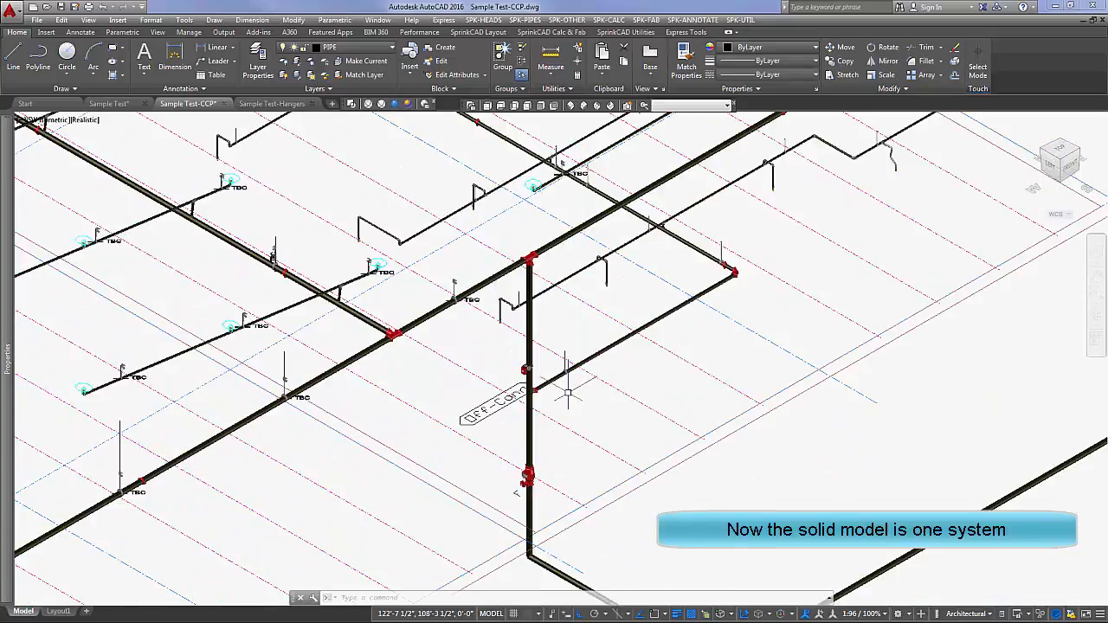
{"action": "scroll", "coordinate": [572, 358], "scroll_direction": "up", "scroll_amount": 1}
{"action": "middle_click_drag", "start_coordinate": [809, 238], "coordinate": [736, 275]}
{"action": "scroll", "coordinate": [734, 273], "scroll_direction": "up", "scroll_amount": 1}
{"action": "scroll", "coordinate": [731, 273], "scroll_direction": "up", "scroll_amount": 1}
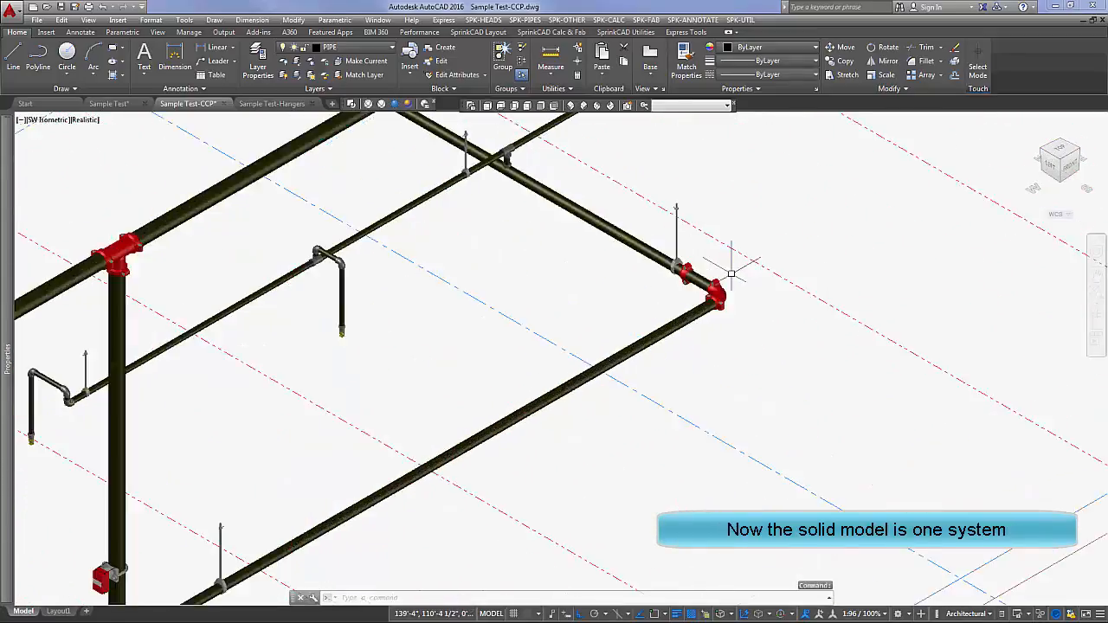
{"action": "scroll", "coordinate": [746, 184], "scroll_direction": "up", "scroll_amount": 2}
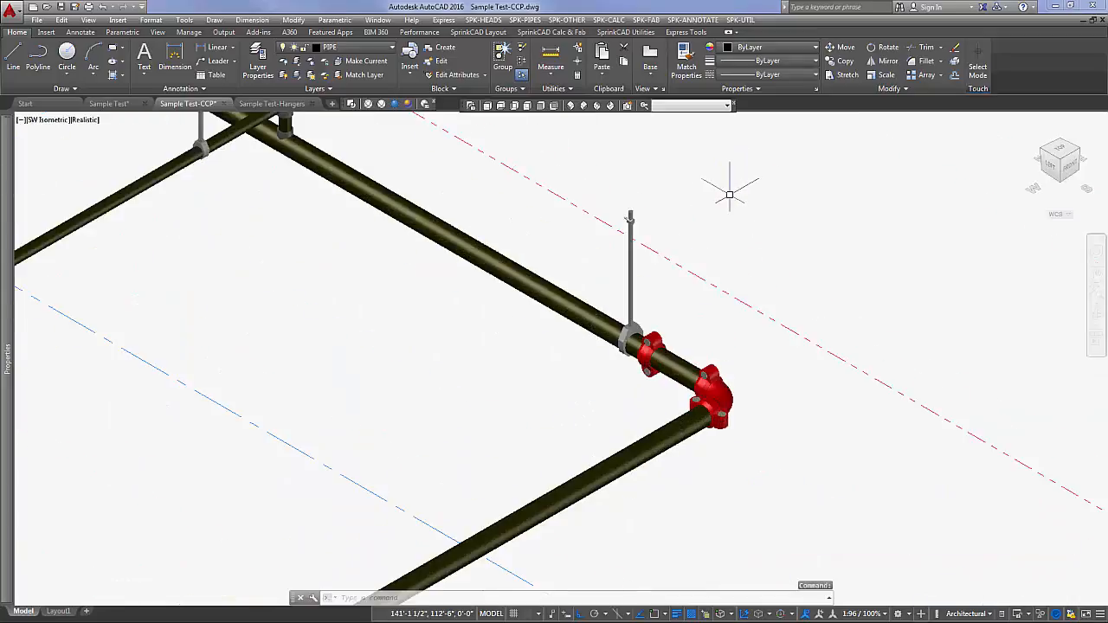
Step: Examine the office branch line's elbows, hangers, armover drop and flex pipe drop in the solid model
{"action": "scroll", "coordinate": [673, 295], "scroll_direction": "down", "scroll_amount": 2}
{"action": "middle_click_drag", "start_coordinate": [673, 294], "coordinate": [406, 485]}
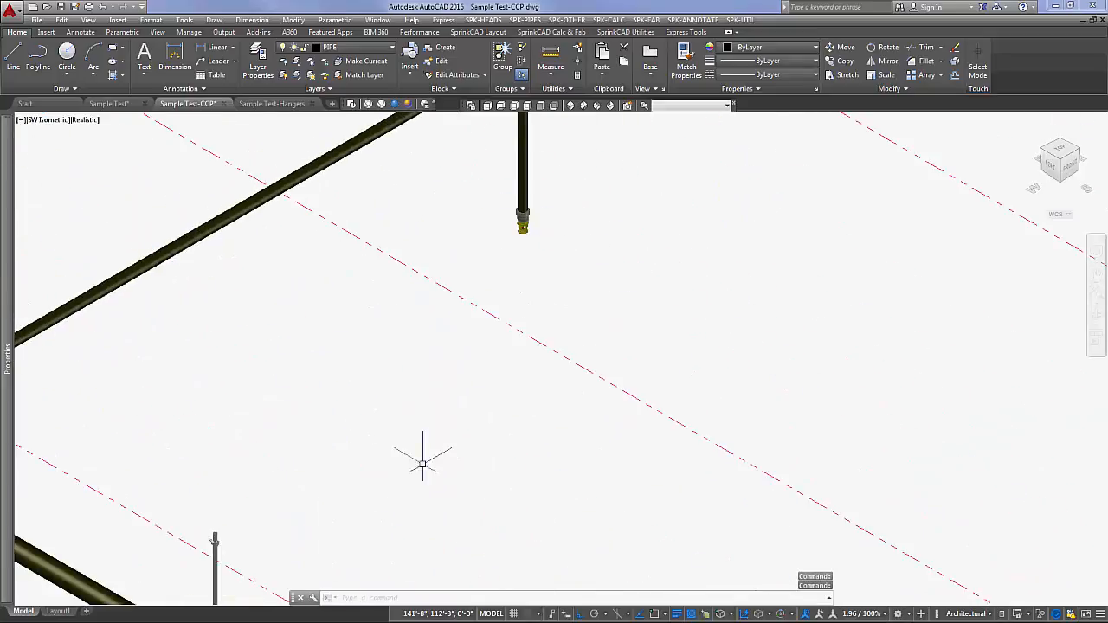
{"action": "scroll", "coordinate": [468, 438], "scroll_direction": "down", "scroll_amount": 3}
{"action": "middle_click_drag", "start_coordinate": [468, 438], "coordinate": [339, 534]}
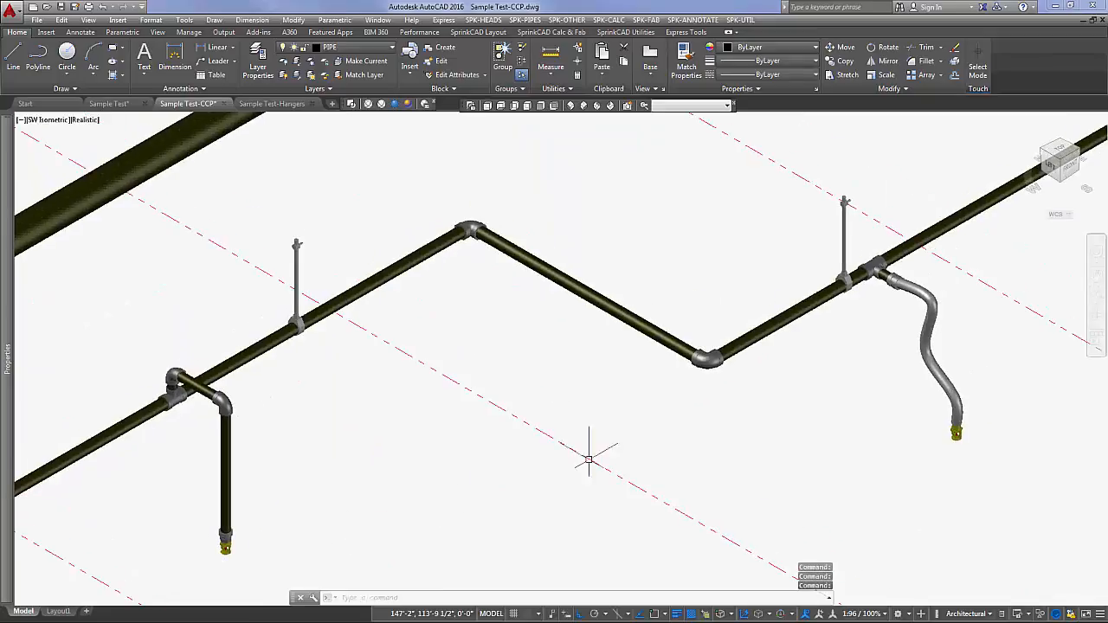
{"action": "middle_click_drag", "start_coordinate": [707, 432], "coordinate": [698, 431]}
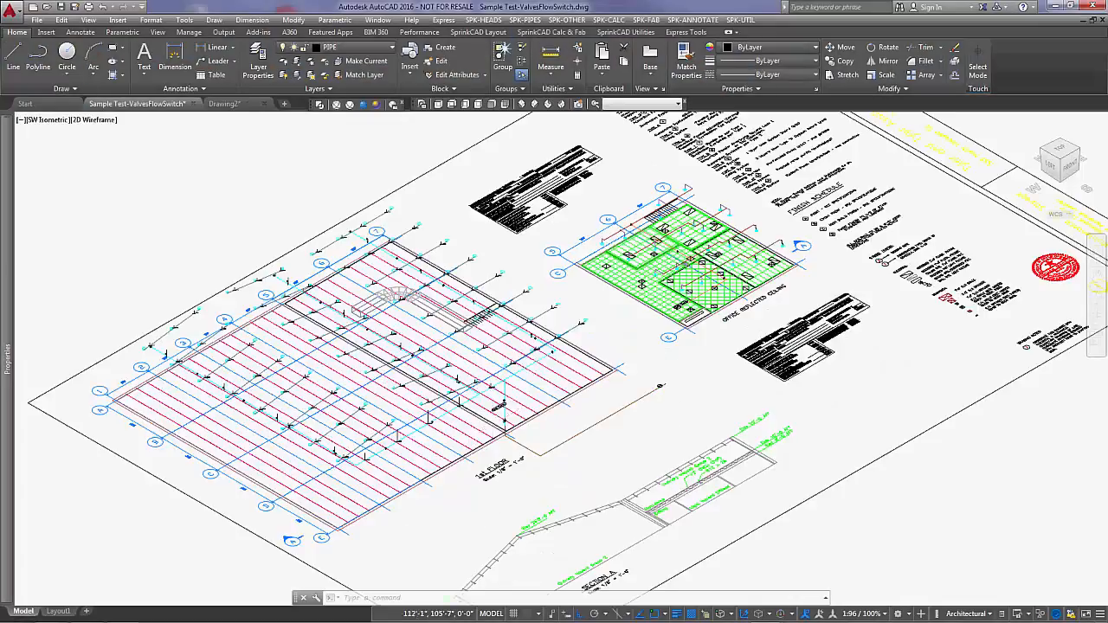
Step: In the Sample Test-ValvesFlowSwitch drawing, erase the flow switch on the riser above the Off-Conn point
{"action": "scroll", "coordinate": [513, 444], "scroll_direction": "up", "scroll_amount": 10}
{"action": "scroll", "coordinate": [512, 363], "scroll_direction": "up", "scroll_amount": 4}
{"action": "left_click", "coordinate": [510, 358]}
{"action": "type", "text": "e"}
{"action": "key", "text": "Return"}
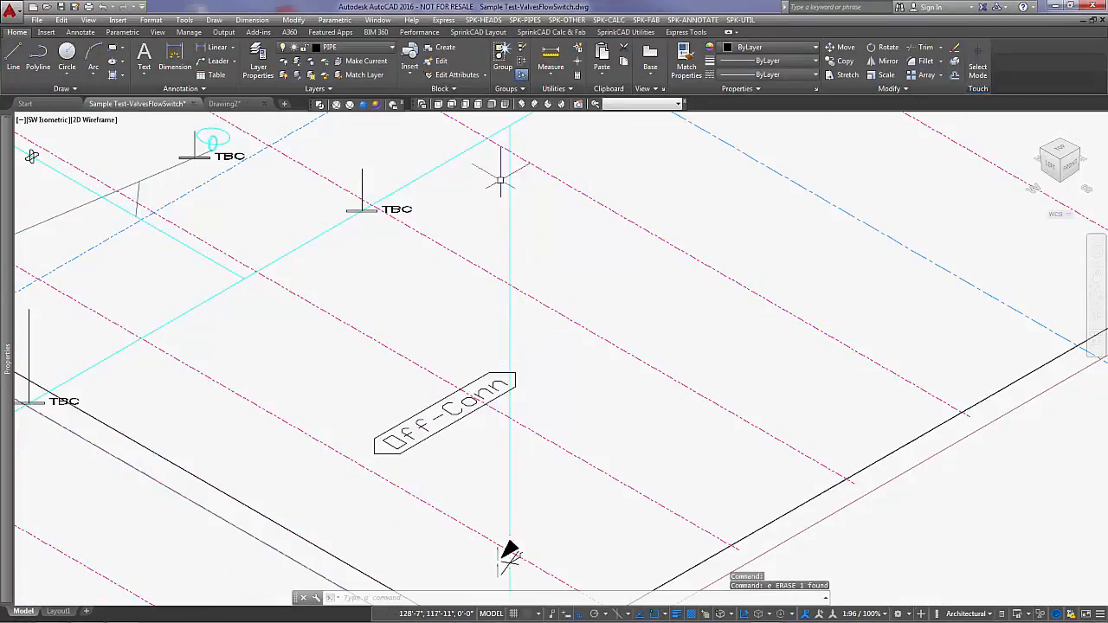
Step: Heal the two riser pipe segments above the Off-Conn point into one pipe
{"action": "left_click", "coordinate": [525, 20]}
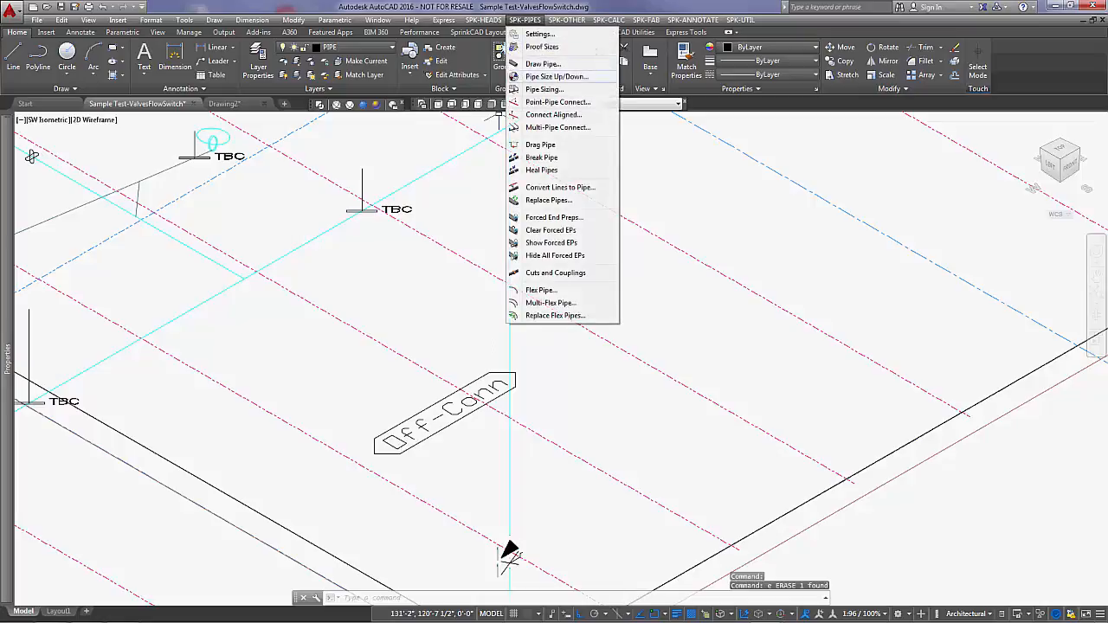
{"action": "left_click", "coordinate": [541, 170]}
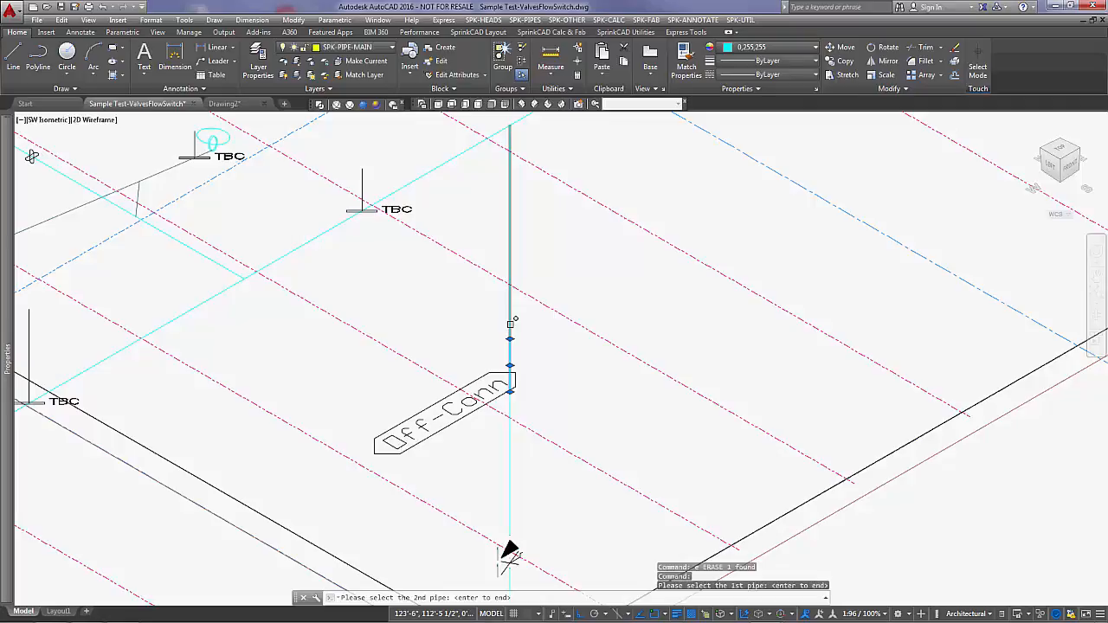
{"action": "left_click", "coordinate": [510, 325]}
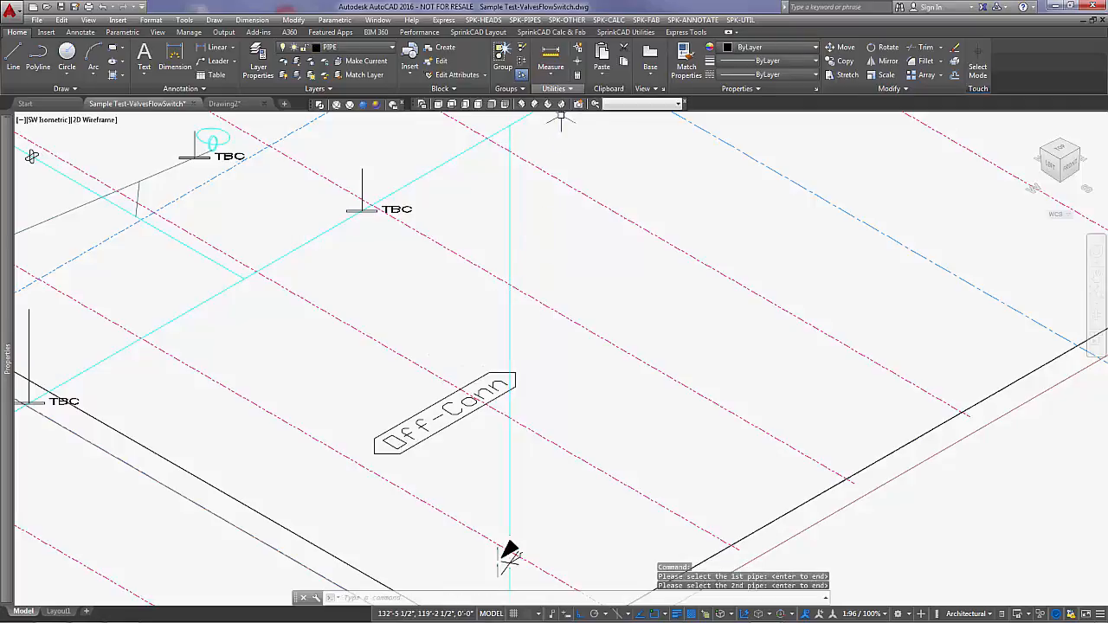
Step: Insert a 4" Saddle Flow Switch with a 4'-6" offset on the riser, picking the pipe just above the valve
{"action": "left_click", "coordinate": [567, 19]}
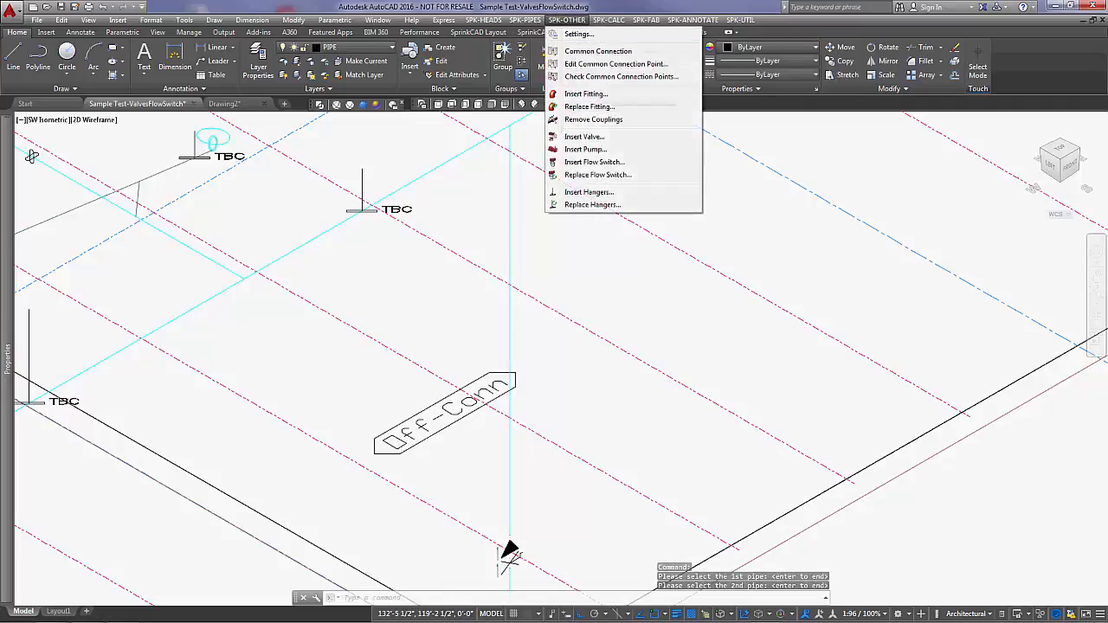
{"action": "left_click", "coordinate": [595, 162]}
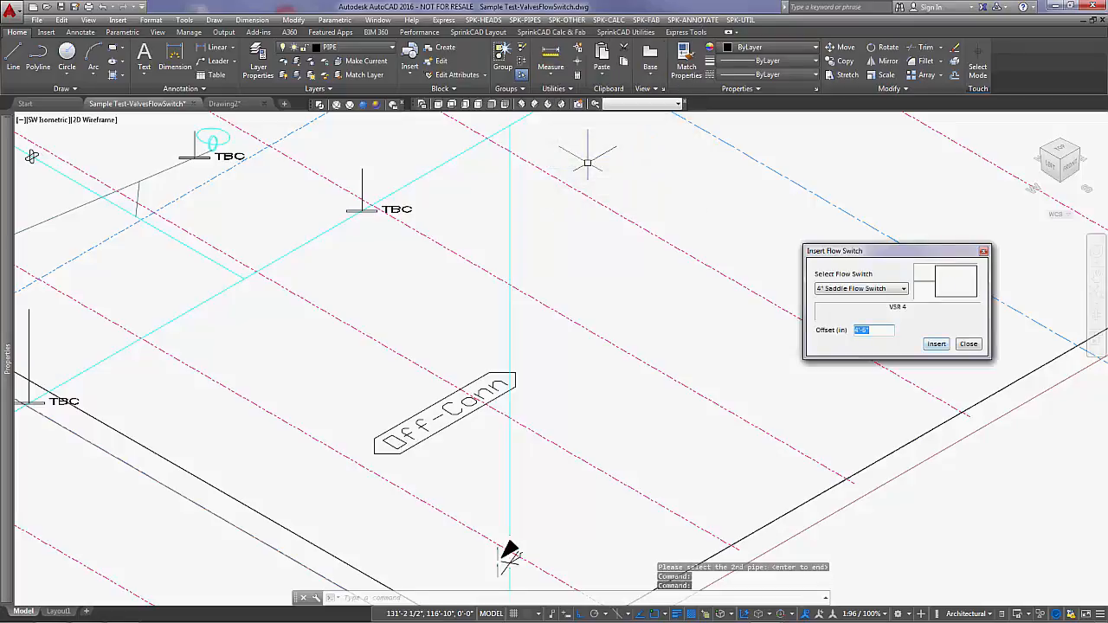
{"action": "key", "text": "Return"}
{"action": "mouse_move", "coordinate": [683, 460]}
{"action": "middle_mouse_down"}
{"action": "mouse_move", "coordinate": [667, 248]}
{"action": "mouse_move", "coordinate": [636, 216]}
{"action": "middle_mouse_up"}
{"action": "left_click", "coordinate": [486, 240]}
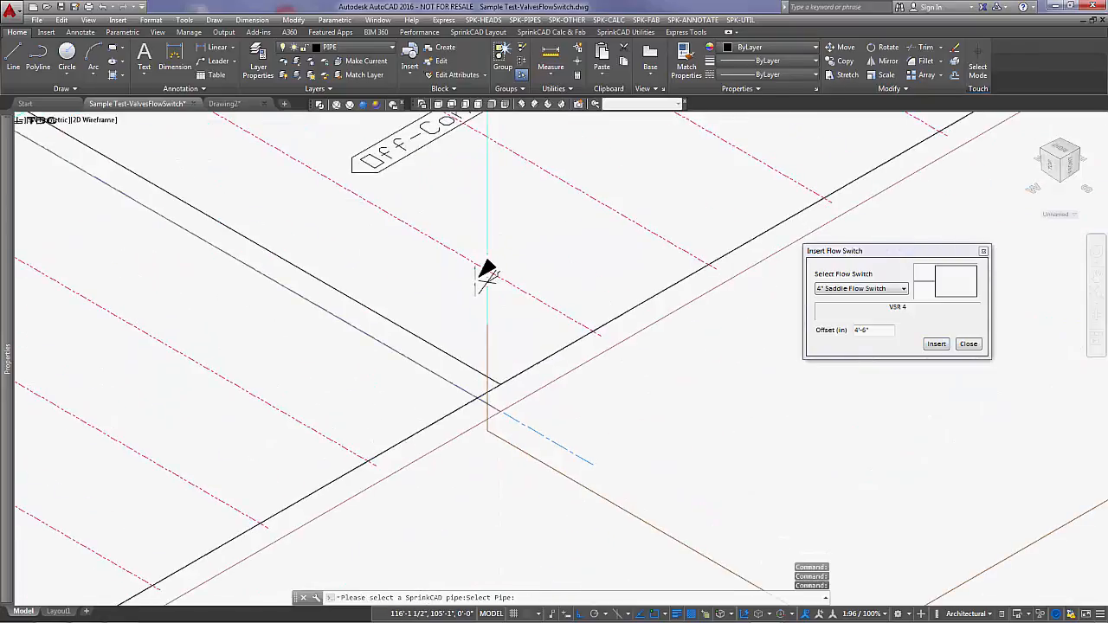
{"action": "middle_click_drag", "start_coordinate": [616, 147], "coordinate": [648, 292]}
{"action": "scroll", "coordinate": [656, 314], "scroll_direction": "up", "scroll_amount": 3}
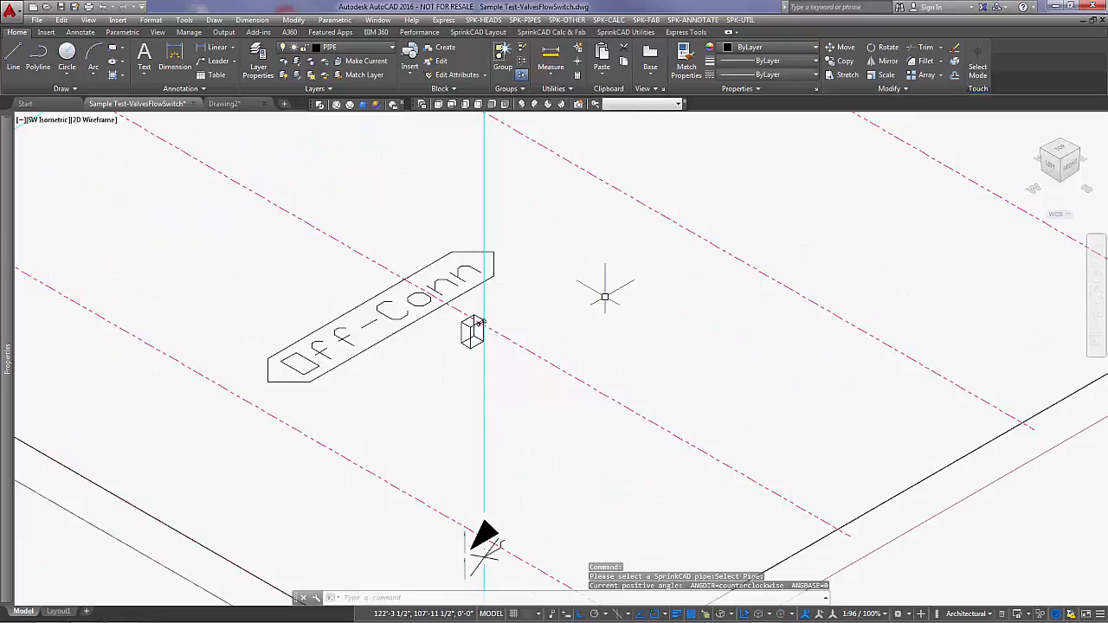
{"action": "mouse_move", "coordinate": [581, 401]}
{"action": "middle_mouse_down"}
{"action": "mouse_move", "coordinate": [614, 415]}
{"action": "mouse_move", "coordinate": [665, 402]}
{"action": "middle_mouse_up"}
{"action": "scroll", "coordinate": [665, 401], "scroll_direction": "down", "scroll_amount": 2}
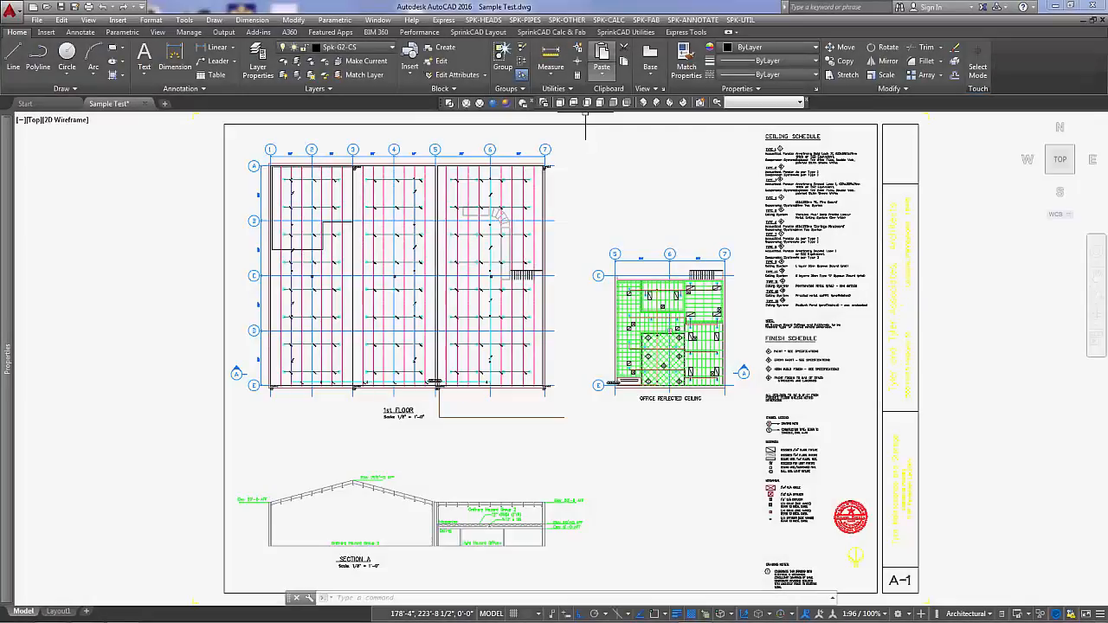
Step: In Sample Test, add supply W2 at the outer end of the supply pipe, with curve points 75 psi at 0 gpm and 65 psi at 750 gpm
{"action": "left_click", "coordinate": [609, 19]}
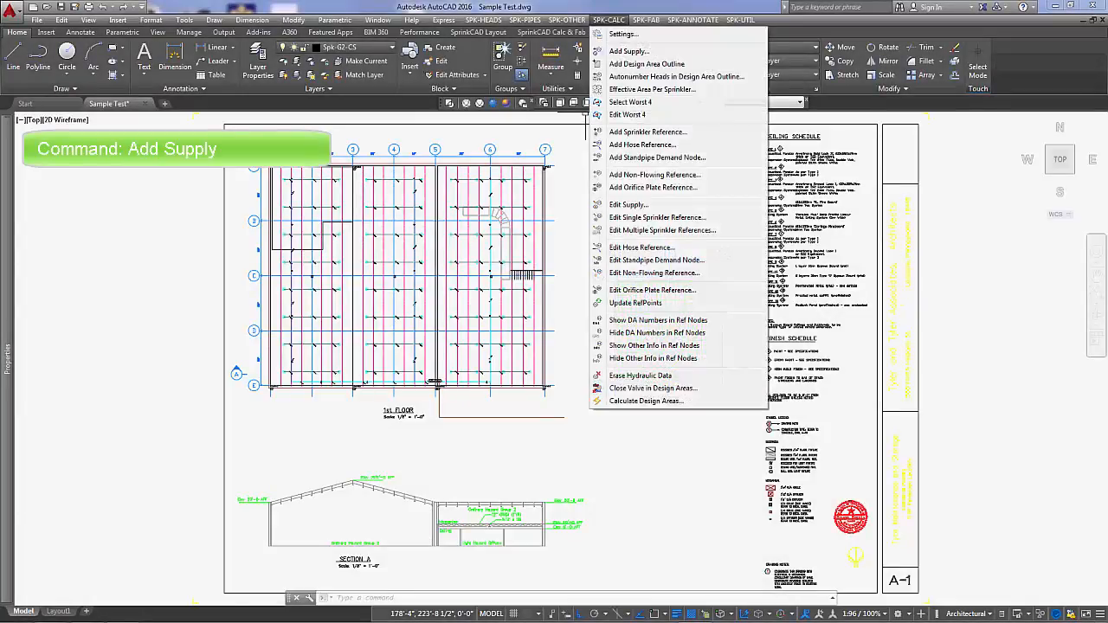
{"action": "left_click", "coordinate": [629, 51]}
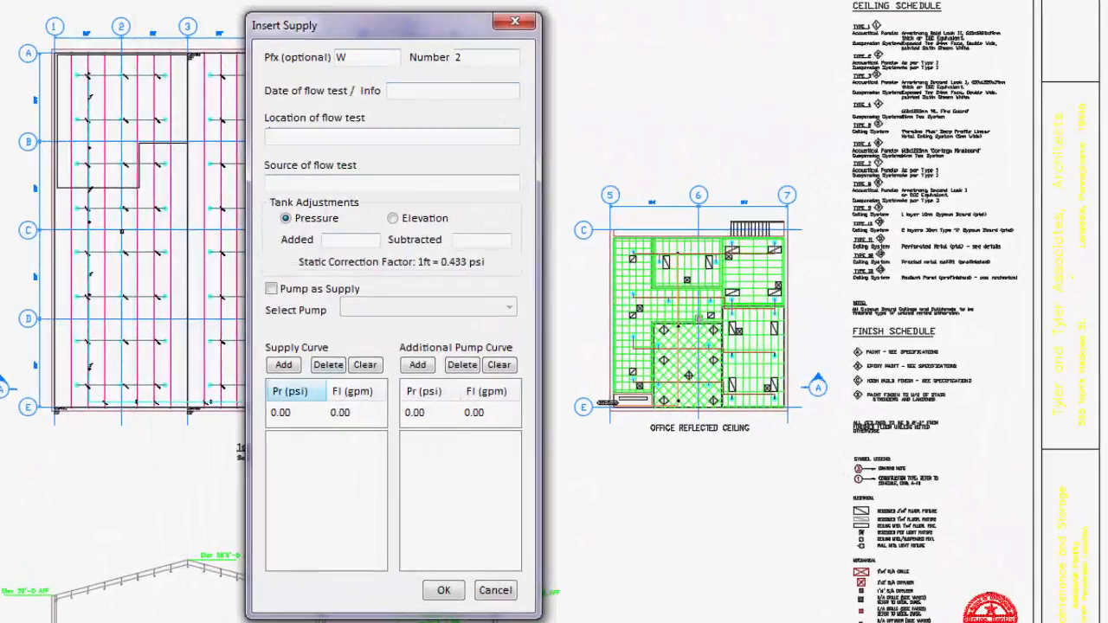
{"action": "left_click", "coordinate": [290, 413]}
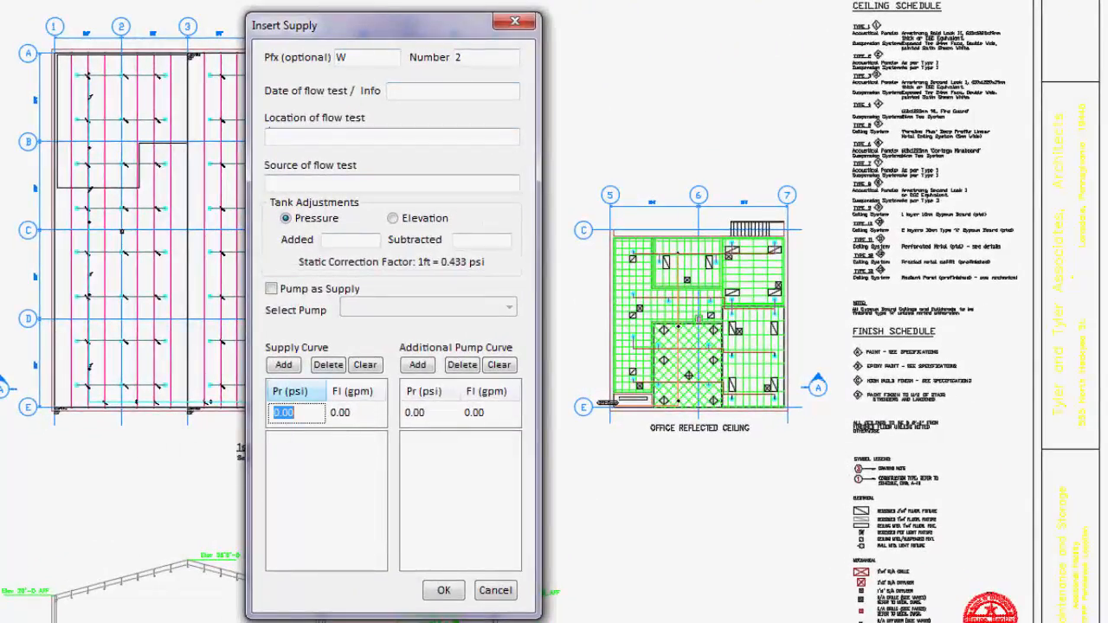
{"action": "left_click", "coordinate": [283, 364]}
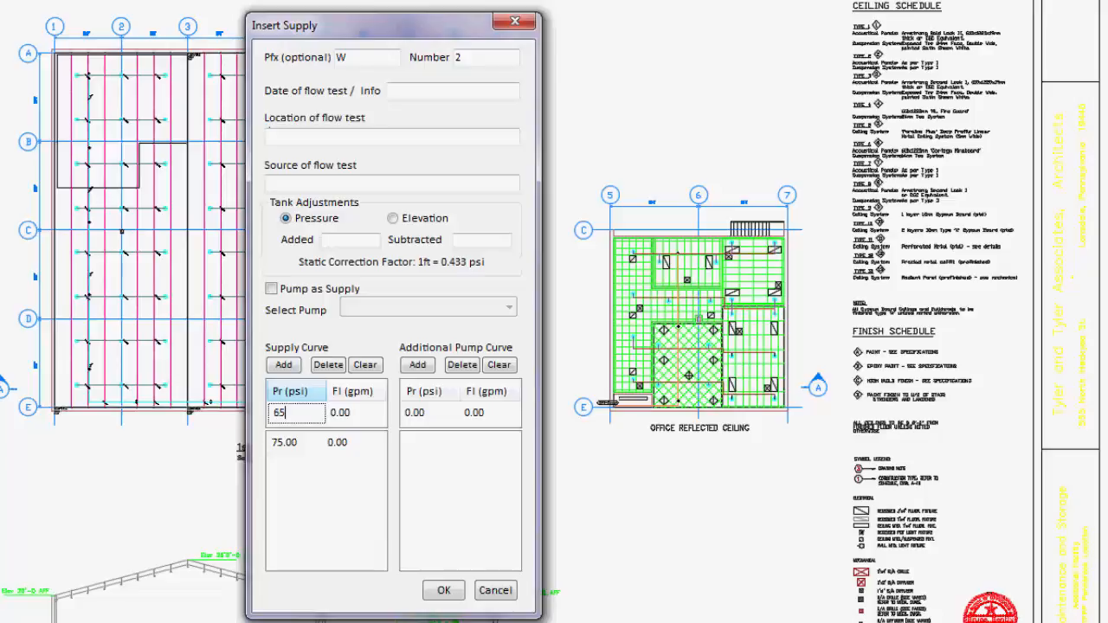
{"action": "key", "text": "Tab"}
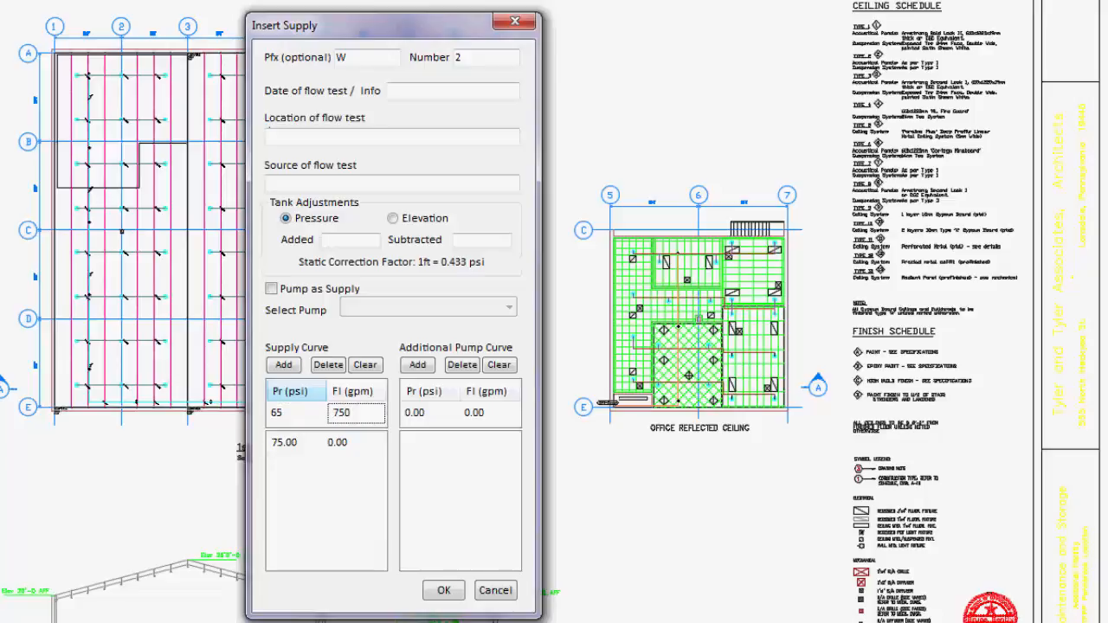
{"action": "key", "text": "Return"}
{"action": "left_click", "coordinate": [444, 591]}
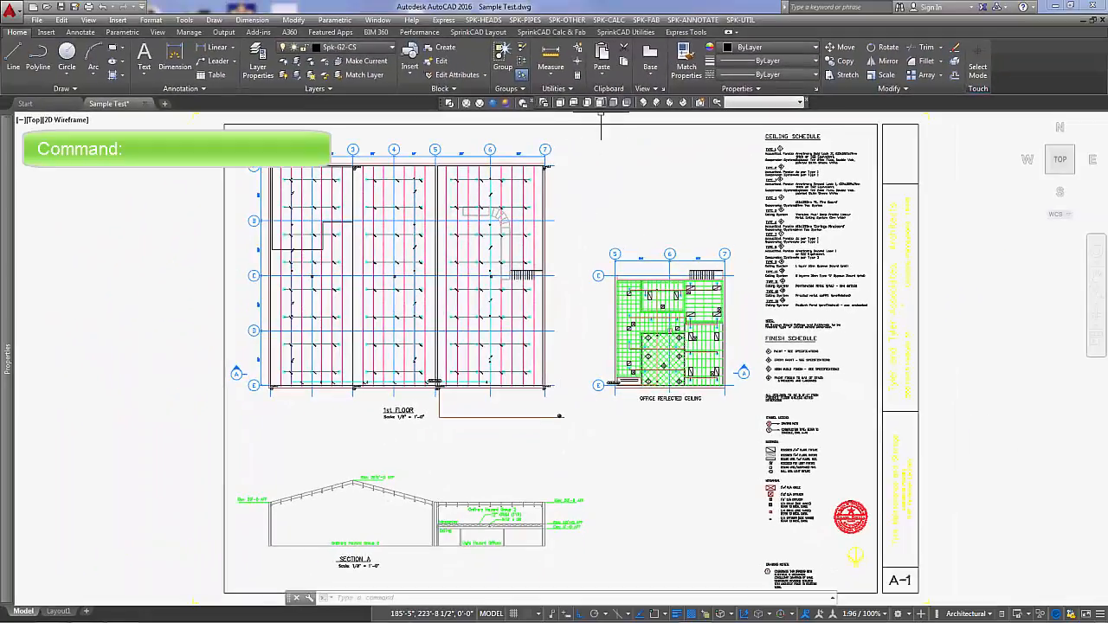
Step: Assign the outline between grids 1 and 3 to DesignArea1, hatched at a 41'-8" scale
{"action": "left_click", "coordinate": [609, 19]}
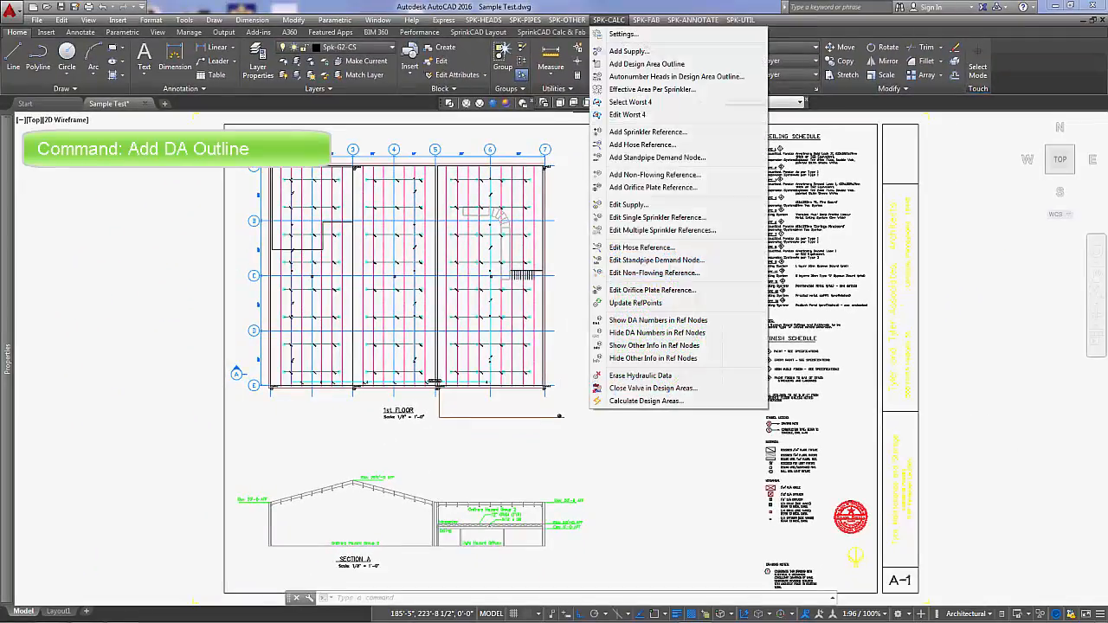
{"action": "left_click", "coordinate": [647, 63]}
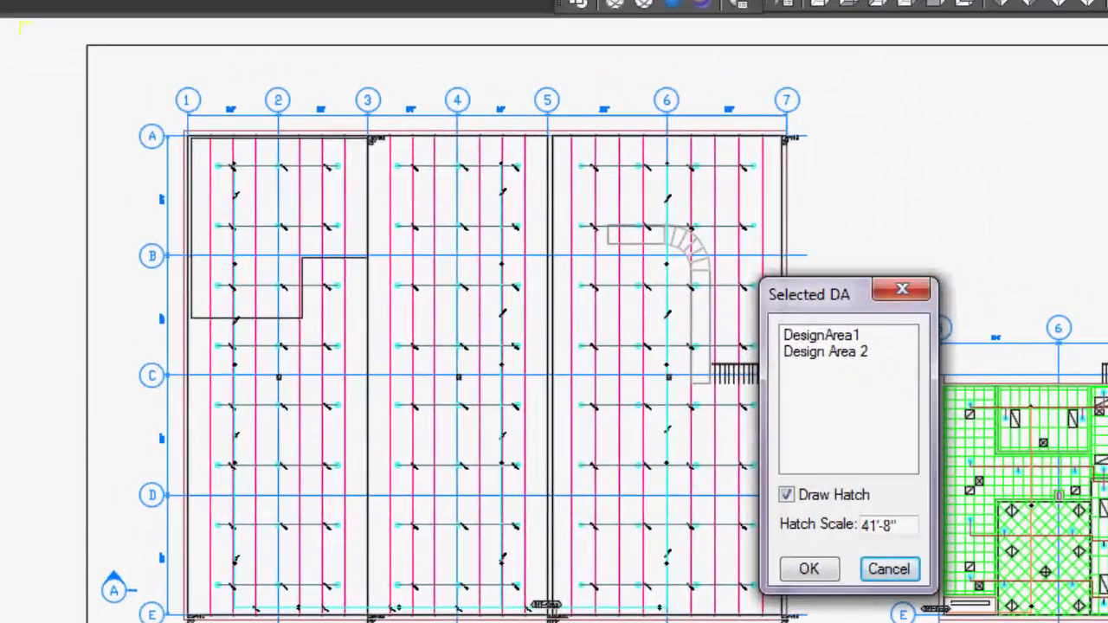
{"action": "left_click", "coordinate": [821, 336]}
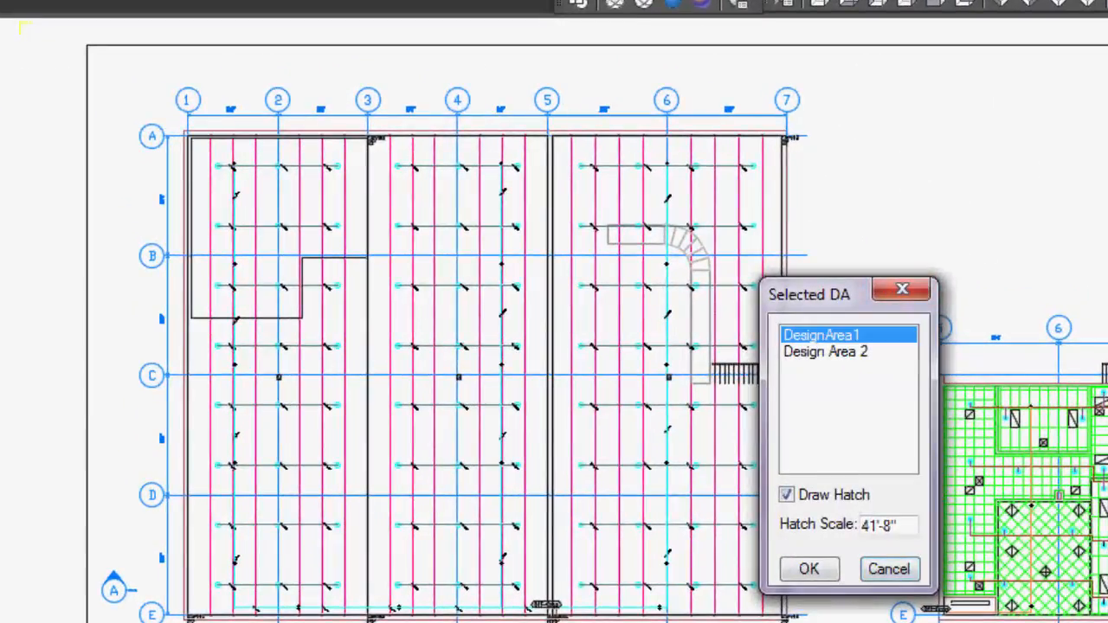
{"action": "left_click", "coordinate": [808, 569]}
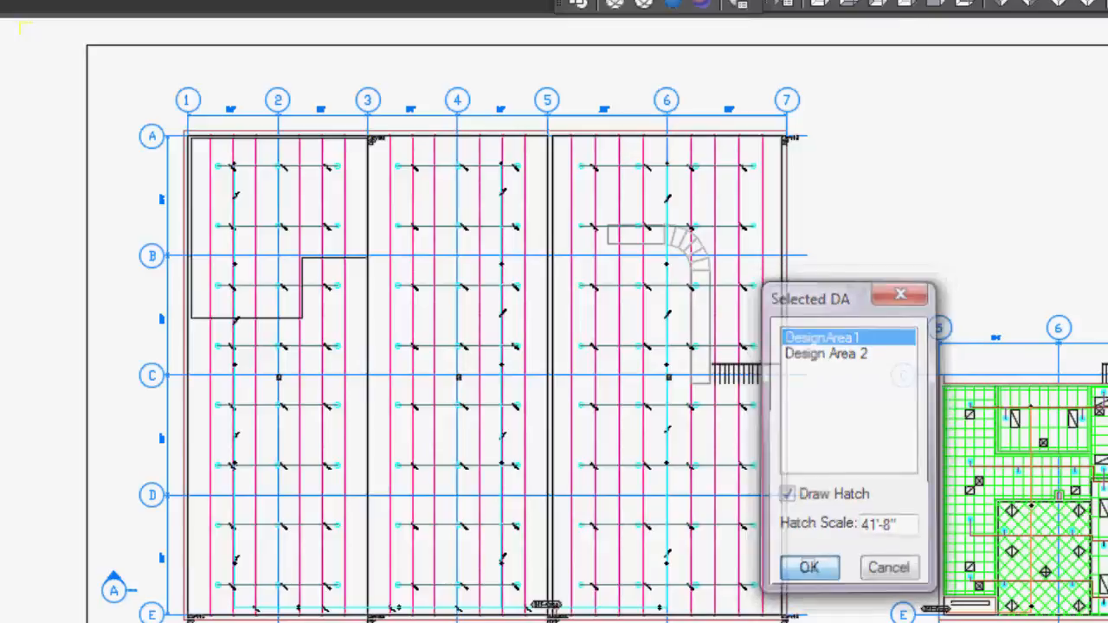
{"action": "left_click", "coordinate": [291, 322]}
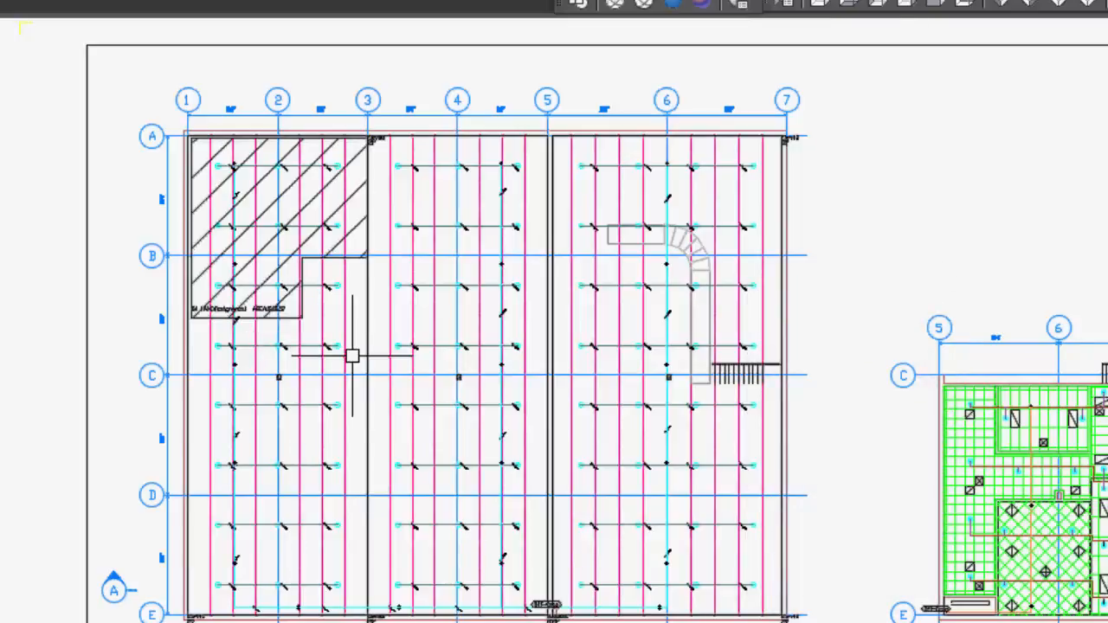
Step: Autonumber DesignArea1's upright heads as overhead sprinklers from s1, directing branch lines toward grid 1 and cross mains toward grid E
{"action": "scroll", "coordinate": [236, 201], "scroll_direction": "up", "scroll_amount": 4}
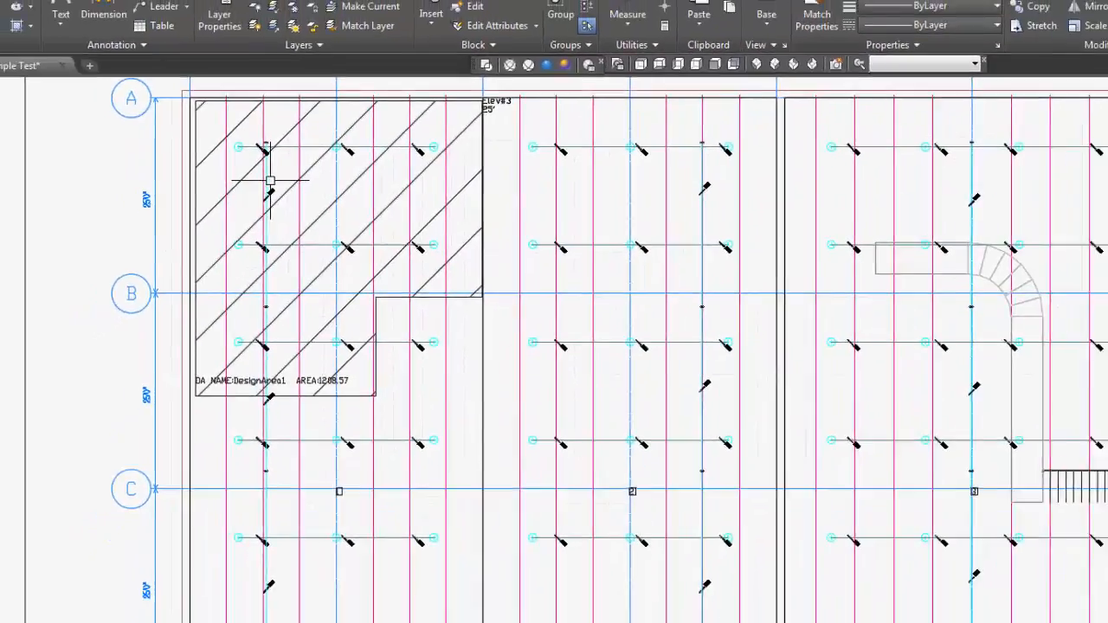
{"action": "middle_click_drag", "start_coordinate": [387, 278], "coordinate": [447, 324]}
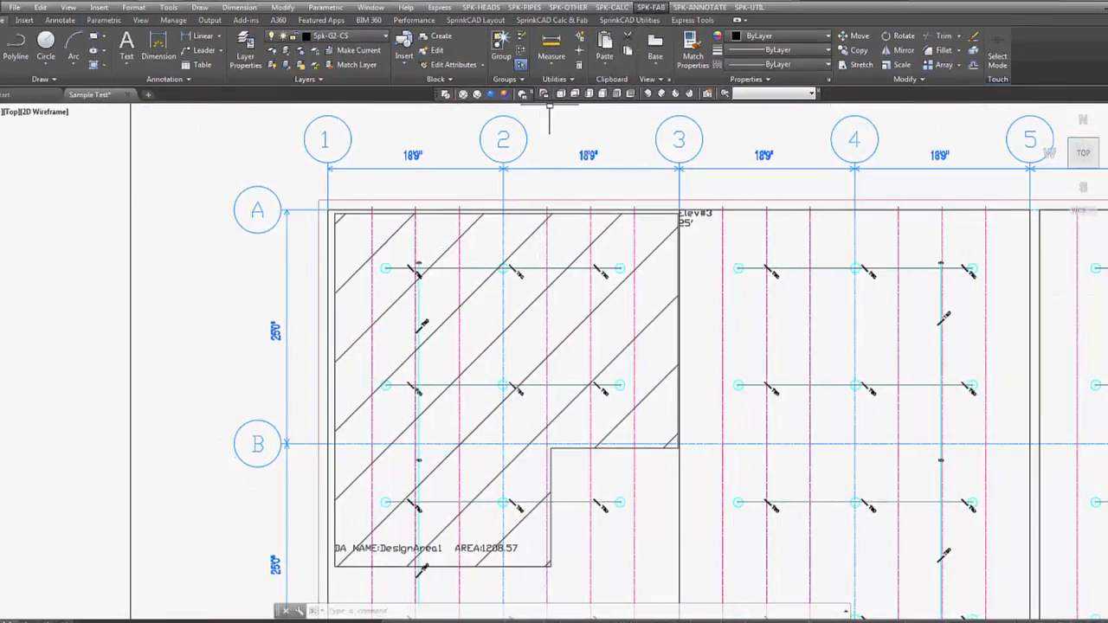
{"action": "left_click", "coordinate": [611, 7]}
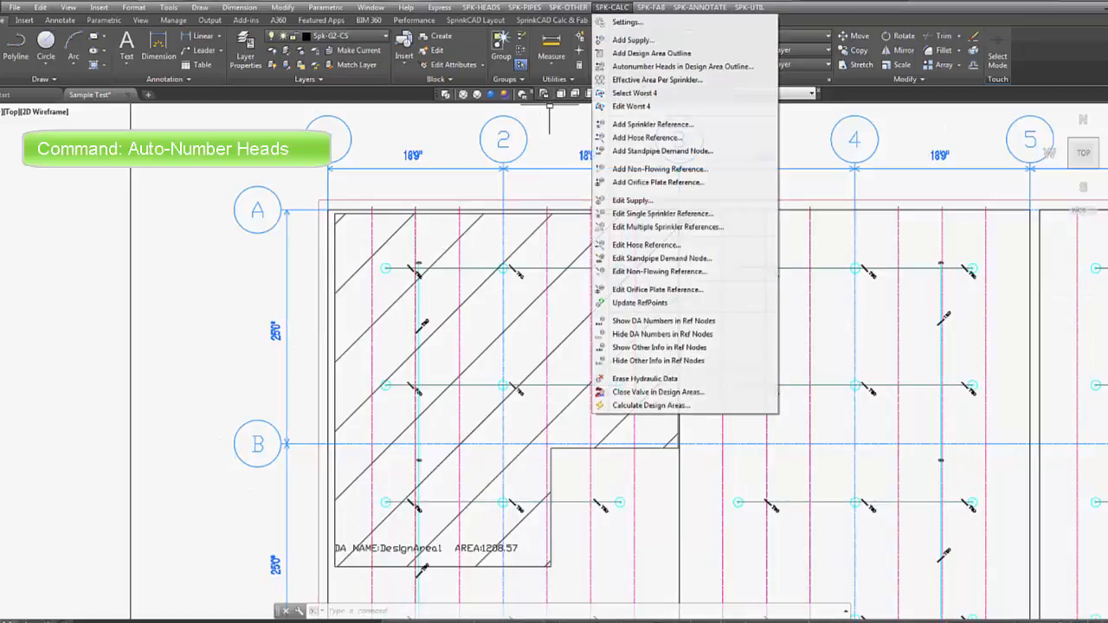
{"action": "left_click", "coordinate": [667, 66]}
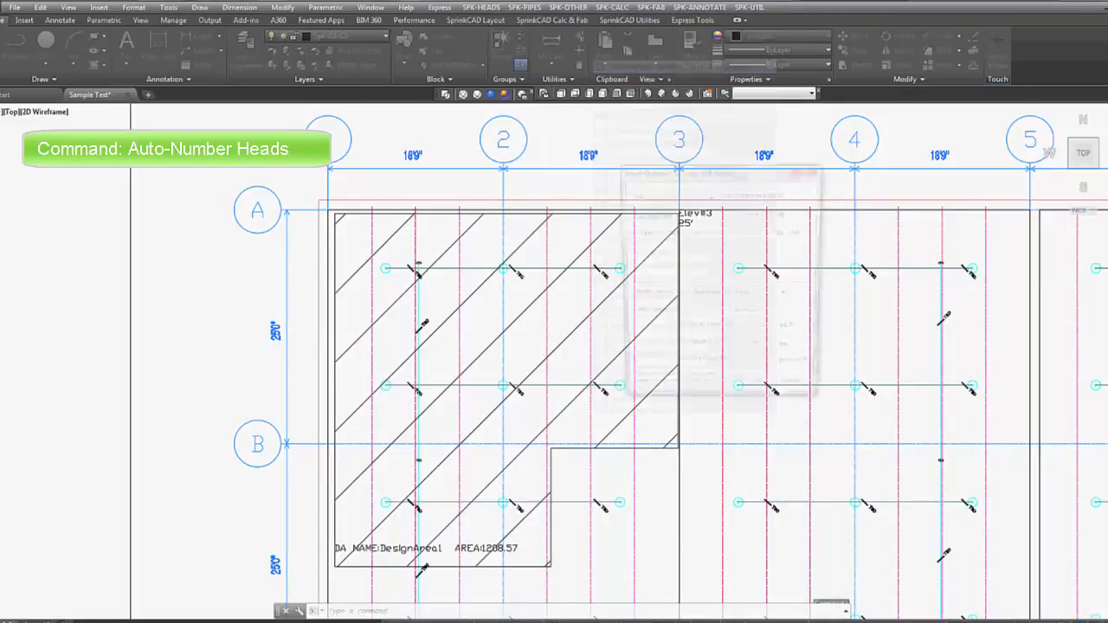
{"action": "left_click", "coordinate": [711, 196]}
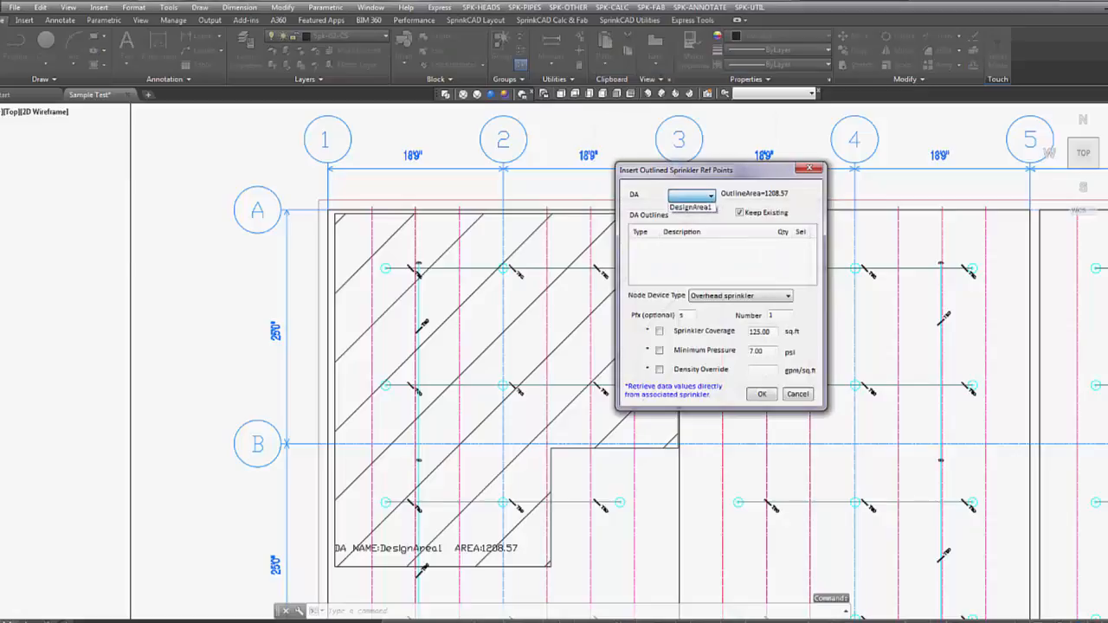
{"action": "key", "text": "Return"}
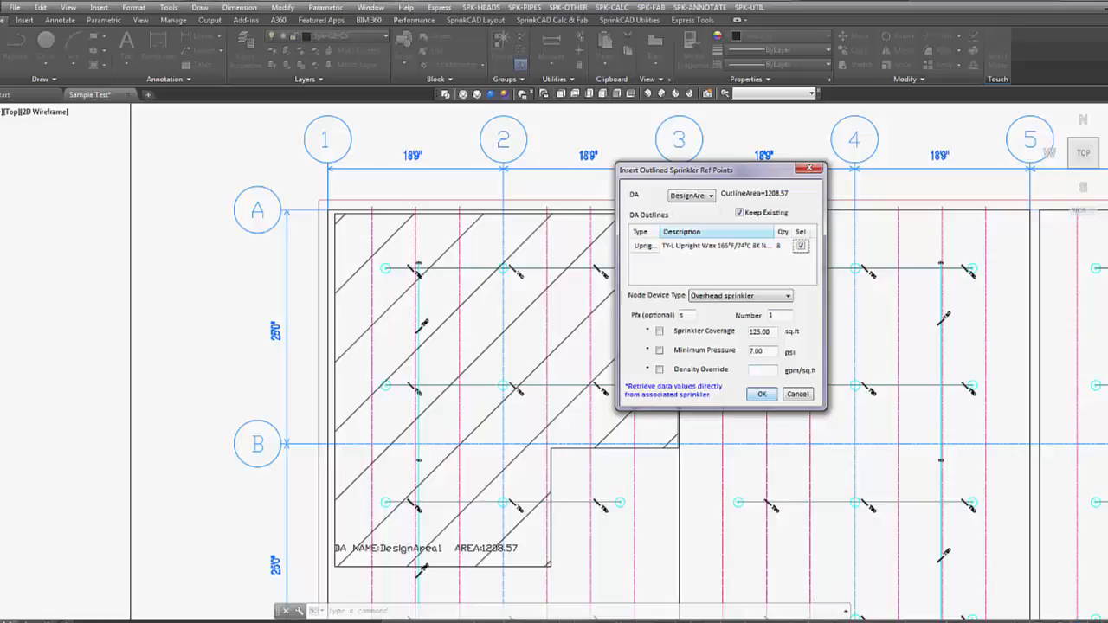
{"action": "key", "text": "Return"}
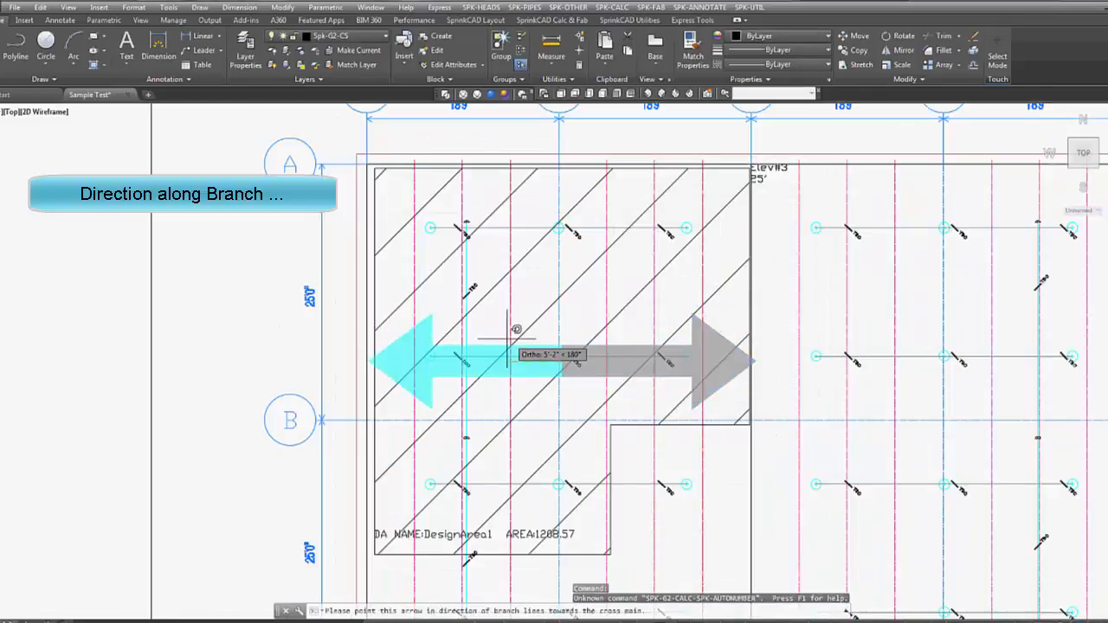
{"action": "left_click", "coordinate": [502, 339]}
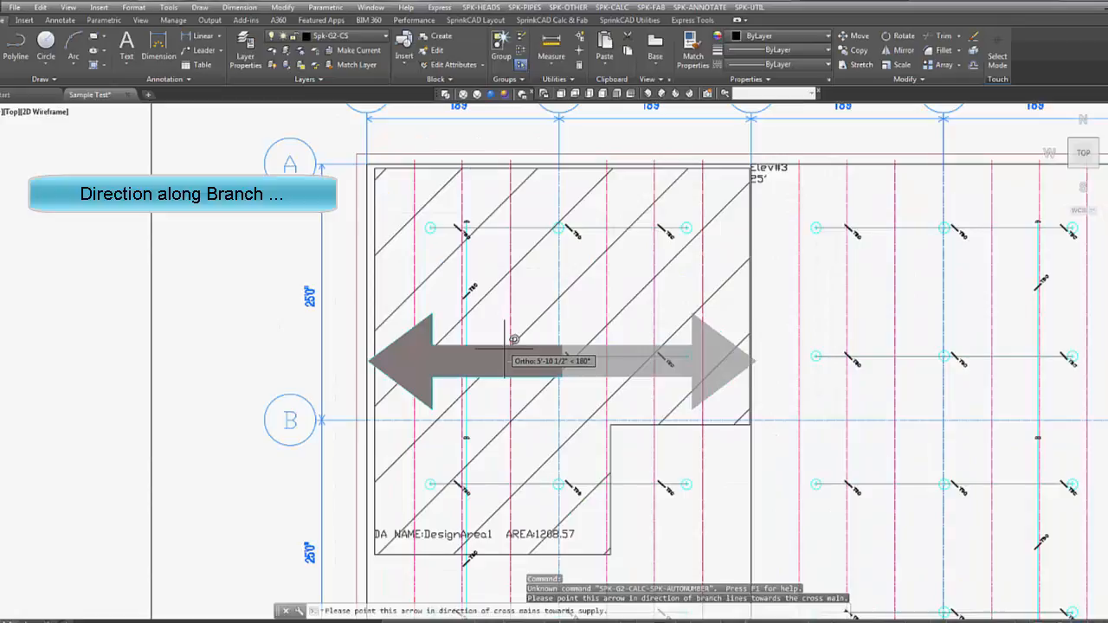
{"action": "left_click", "coordinate": [524, 437]}
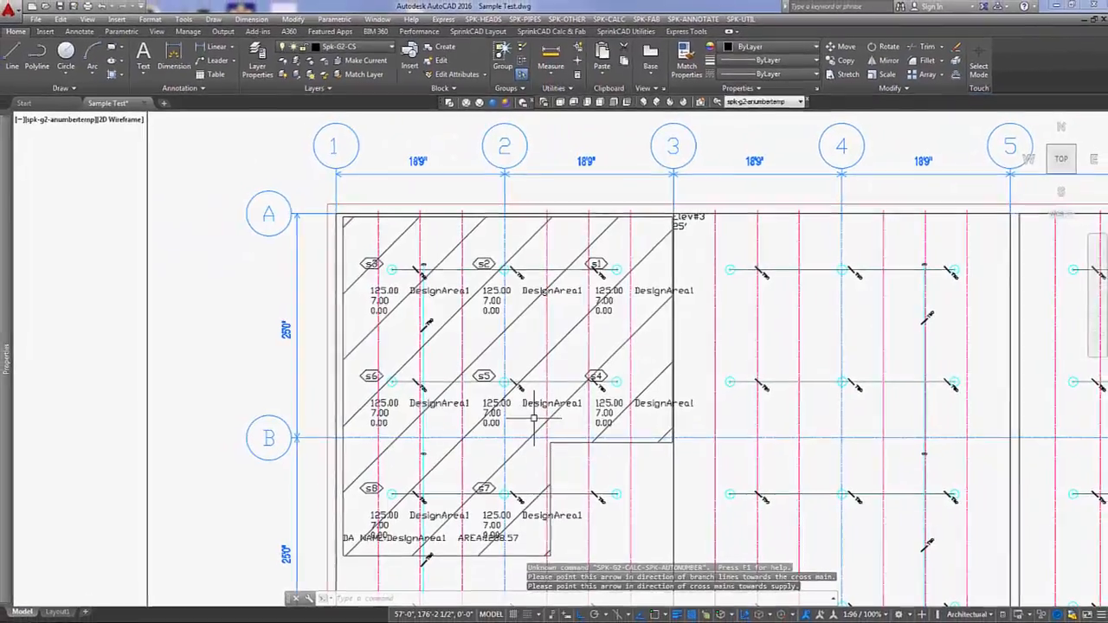
Step: Add overhead sprinkler references from s20 for Design Area 2, 125 sq.ft, 7 psi, 0.100 density, to the office room's four heads below the stairs
{"action": "scroll", "coordinate": [534, 418], "scroll_direction": "down", "scroll_amount": 8}
{"action": "scroll", "coordinate": [583, 414], "scroll_direction": "up", "scroll_amount": 2}
{"action": "mouse_move", "coordinate": [583, 414]}
{"action": "middle_mouse_down"}
{"action": "mouse_move", "coordinate": [485, 292]}
{"action": "mouse_move", "coordinate": [355, 304]}
{"action": "middle_mouse_up"}
{"action": "scroll", "coordinate": [588, 328], "scroll_direction": "up", "scroll_amount": 4}
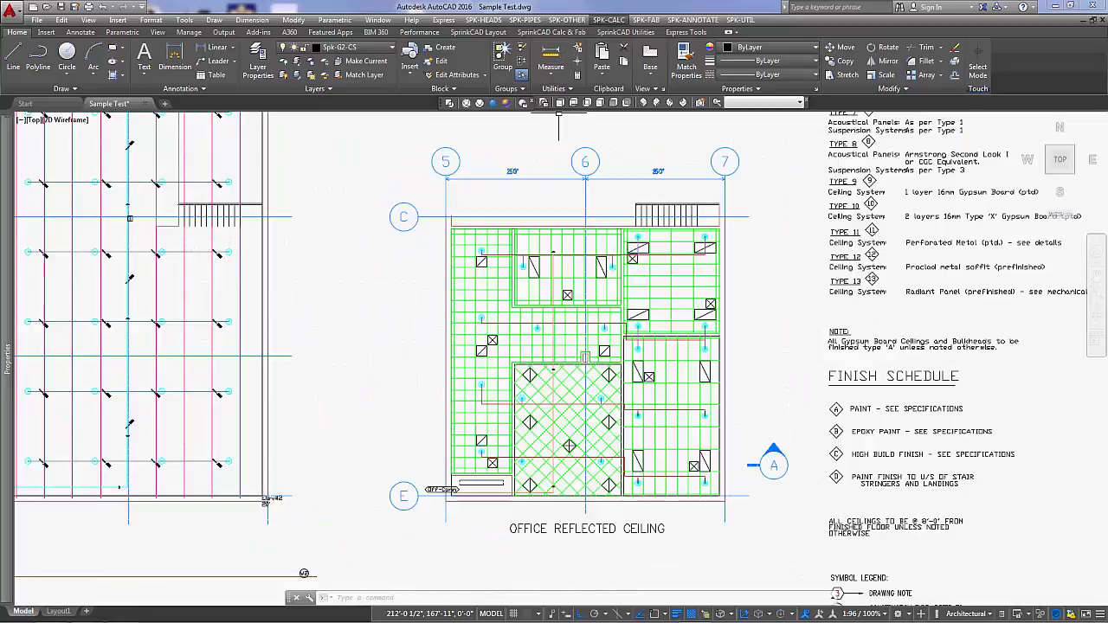
{"action": "left_click", "coordinate": [609, 19]}
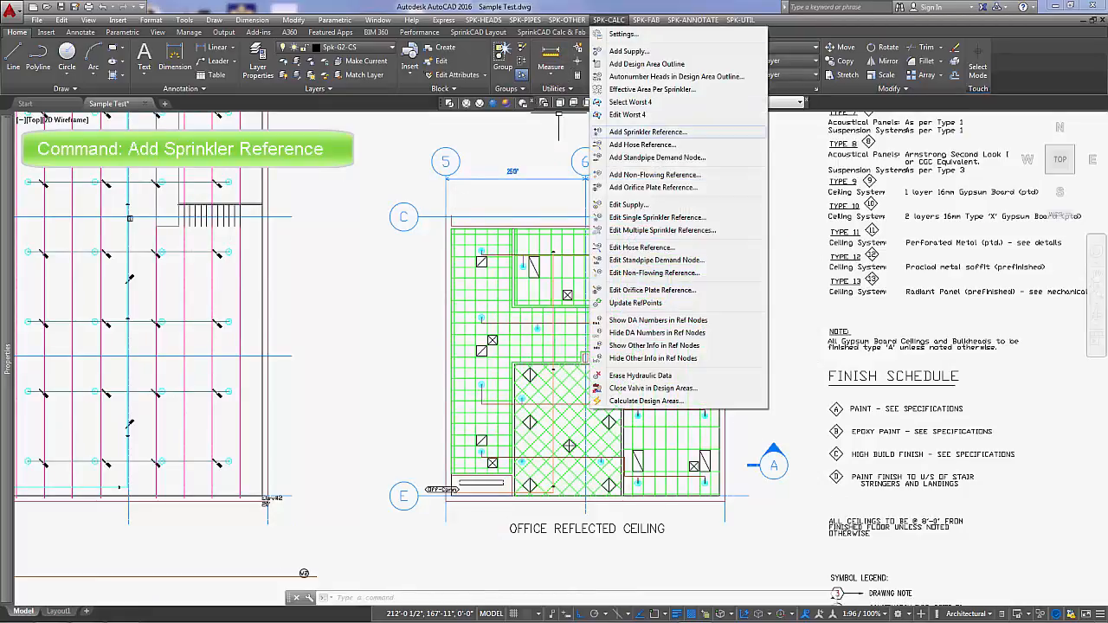
{"action": "left_click", "coordinate": [648, 132]}
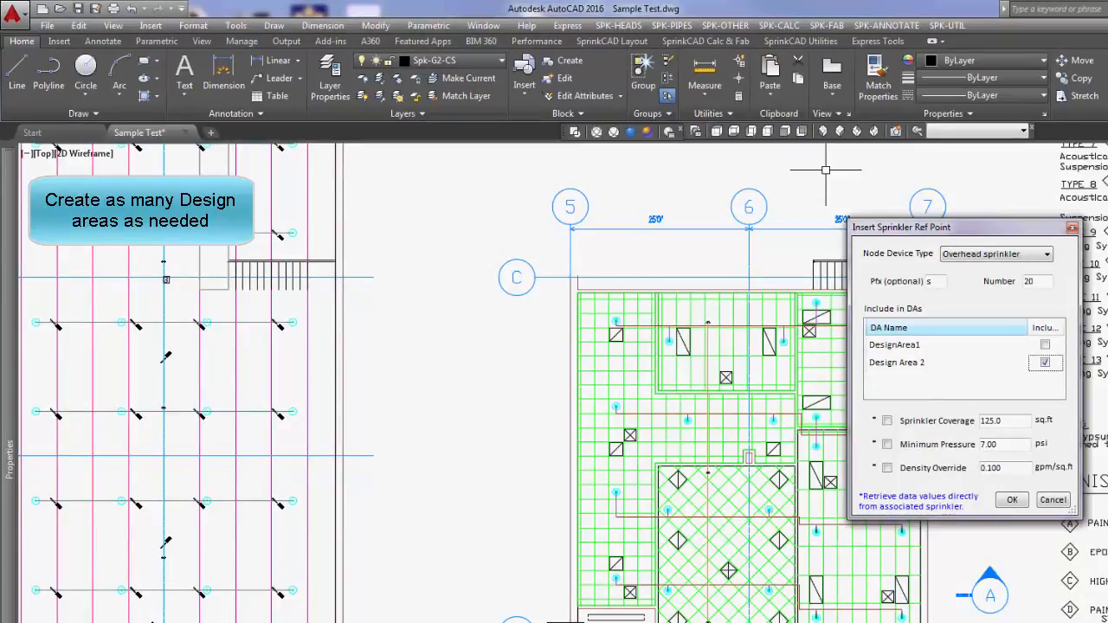
{"action": "left_click", "coordinate": [1012, 500]}
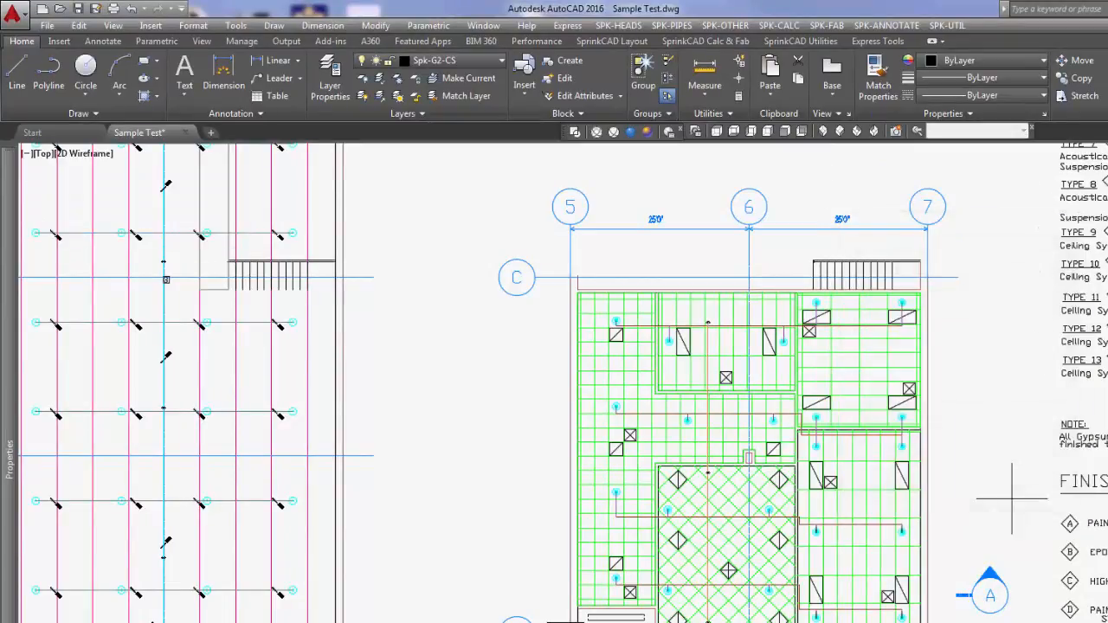
{"action": "scroll", "coordinate": [902, 317], "scroll_direction": "up", "scroll_amount": 2}
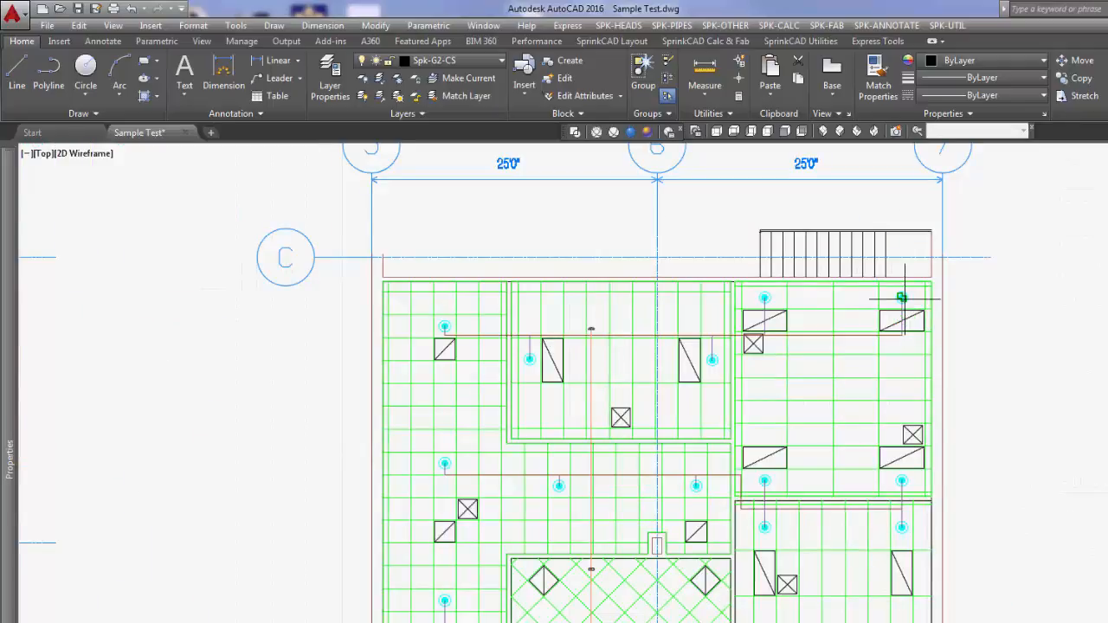
{"action": "left_click", "coordinate": [902, 298]}
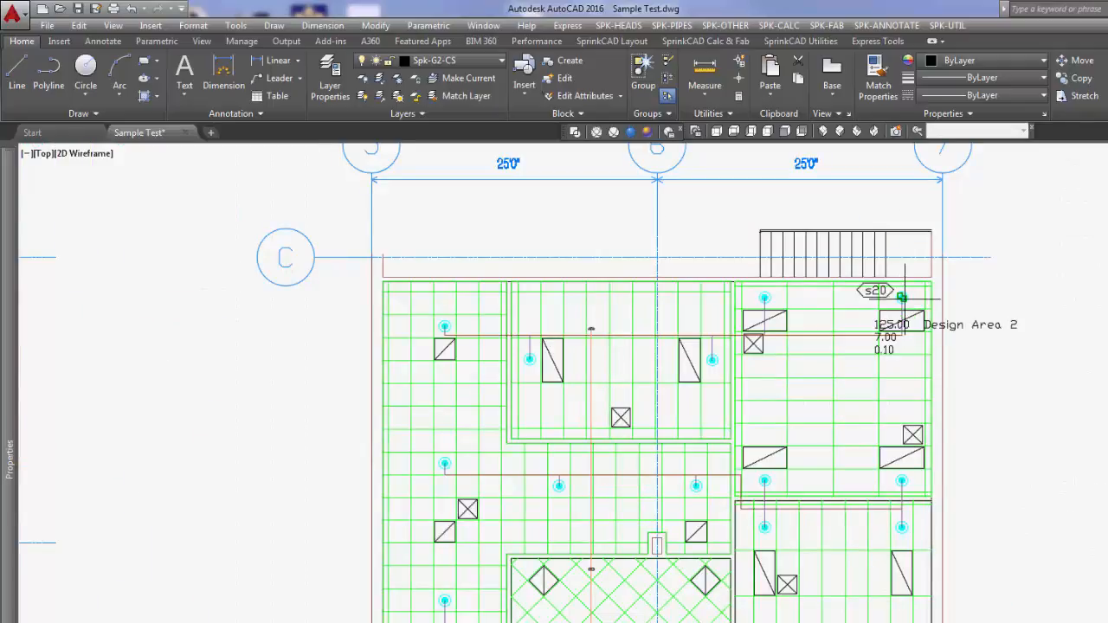
{"action": "left_click", "coordinate": [765, 298]}
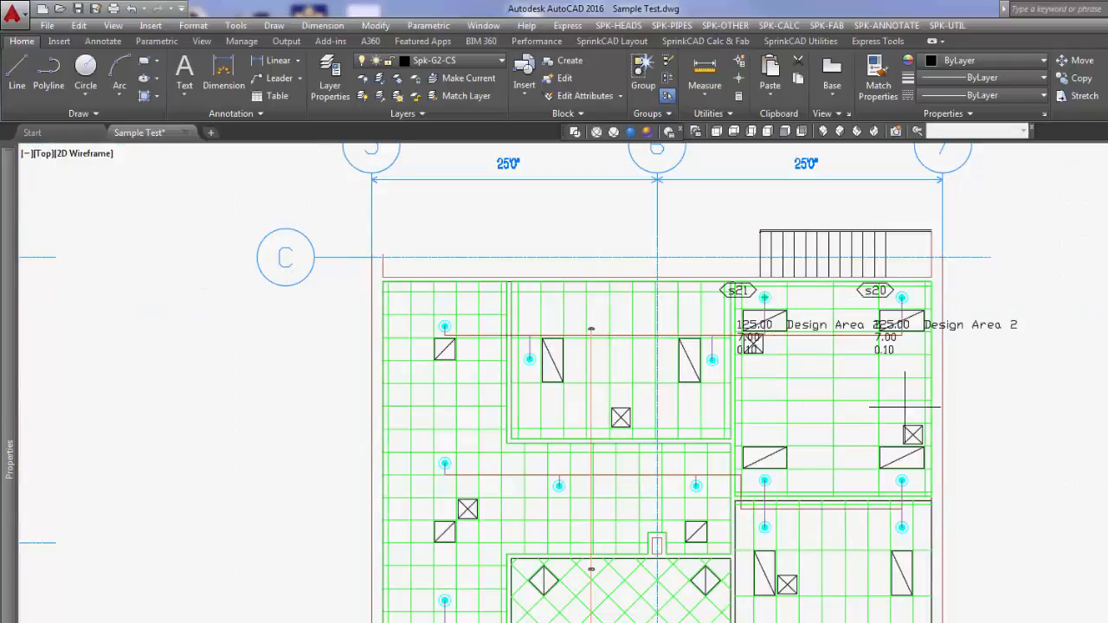
{"action": "left_click", "coordinate": [902, 479]}
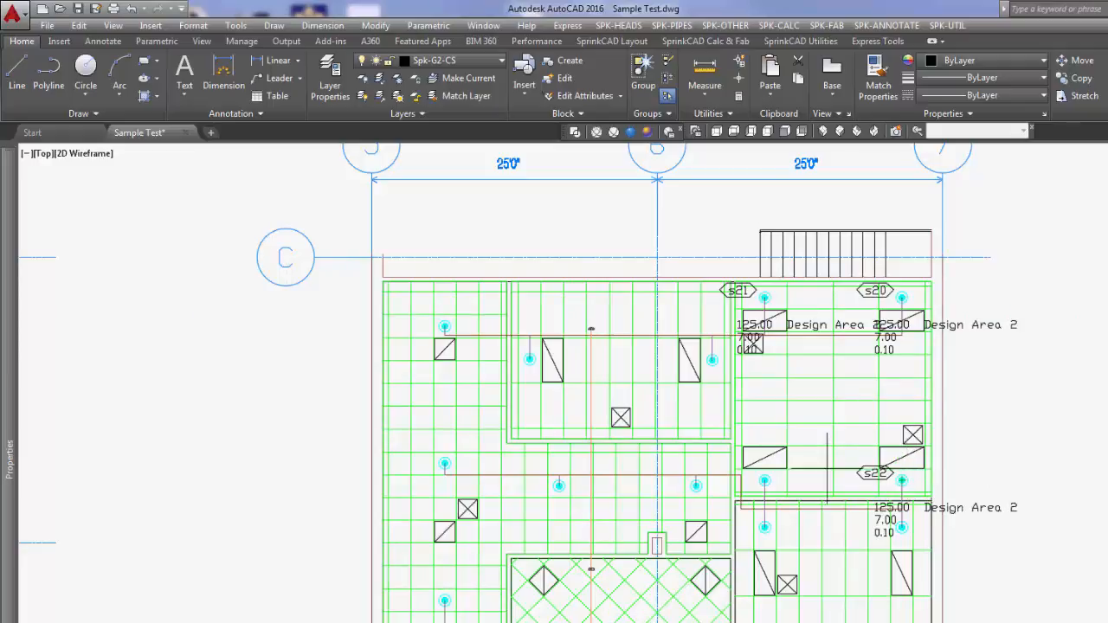
{"action": "left_click", "coordinate": [765, 480]}
Step: Calculate Design Area 2 and DesignArea1 hydraulically, and view the statistics and supply-demand graph of each area
{"action": "scroll", "coordinate": [878, 453], "scroll_direction": "down", "scroll_amount": 3}
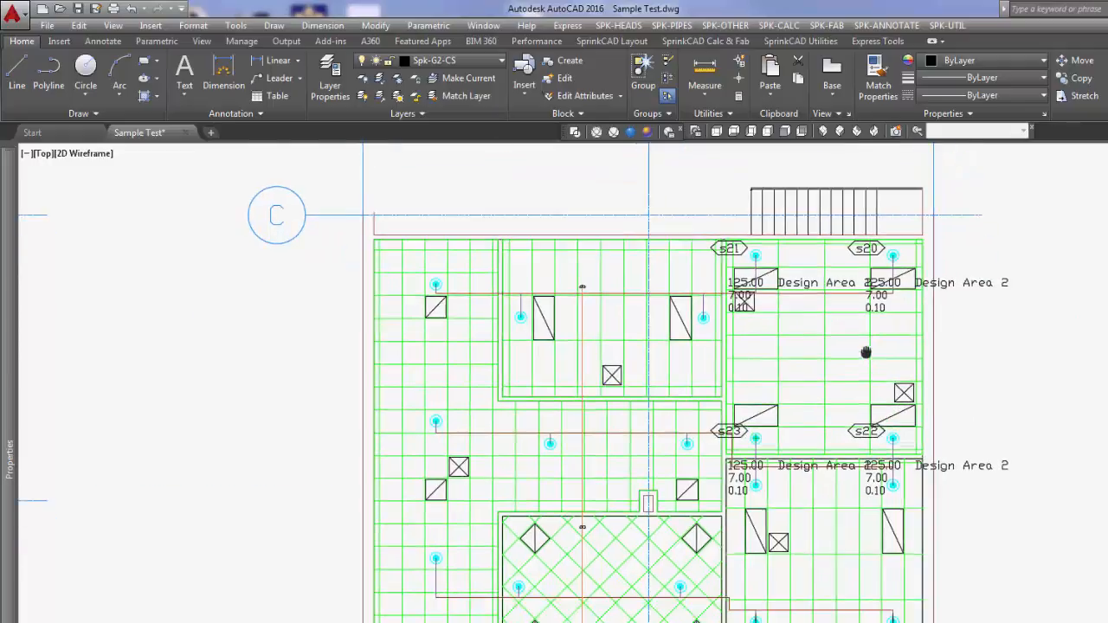
{"action": "scroll", "coordinate": [854, 260], "scroll_direction": "down", "scroll_amount": 2}
{"action": "middle_click_drag", "start_coordinate": [725, 186], "coordinate": [806, 322]}
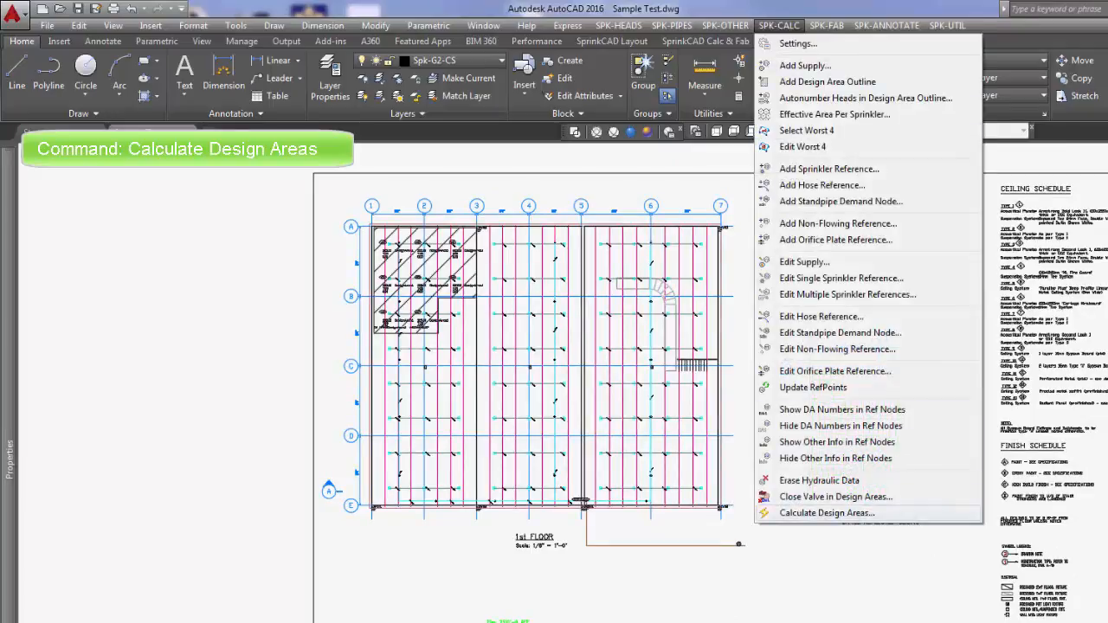
{"action": "left_click", "coordinate": [827, 513]}
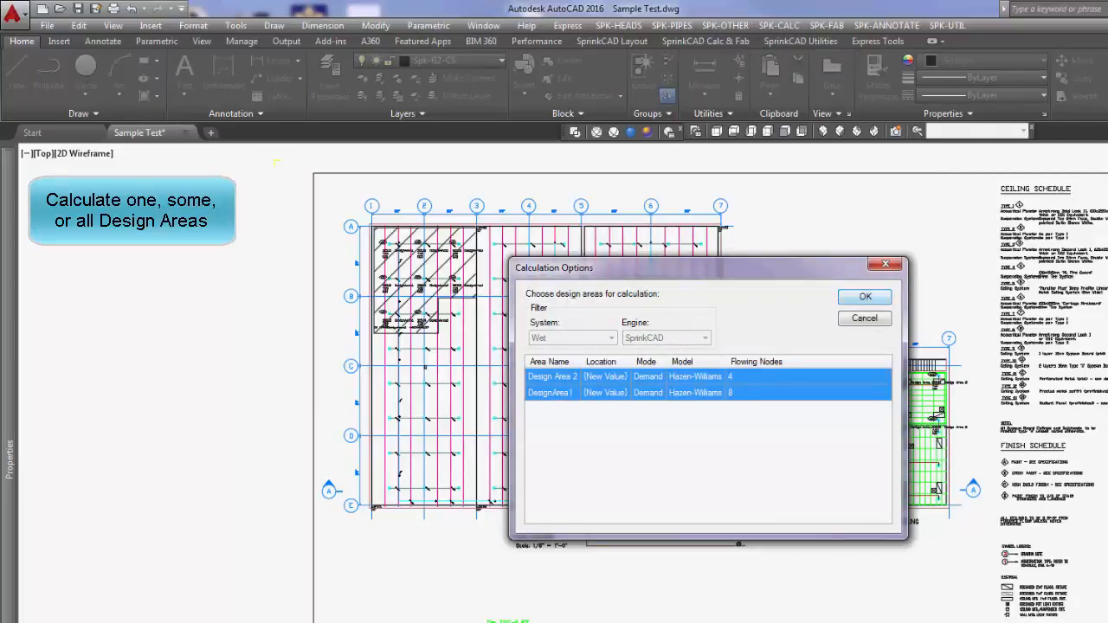
{"action": "key", "text": "Return"}
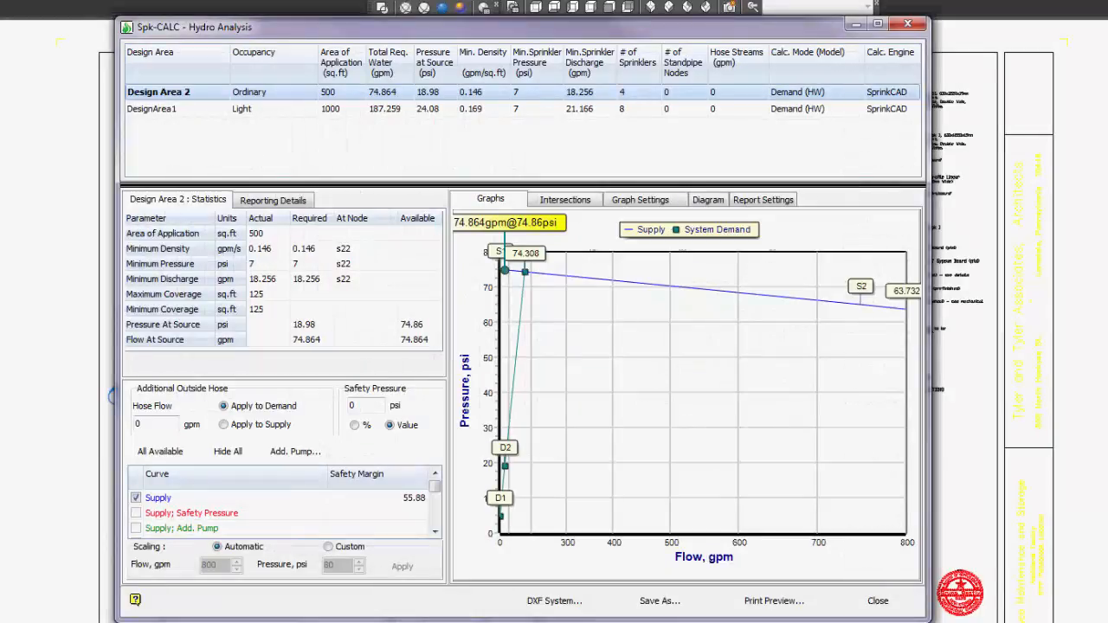
{"action": "left_click", "coordinate": [156, 108]}
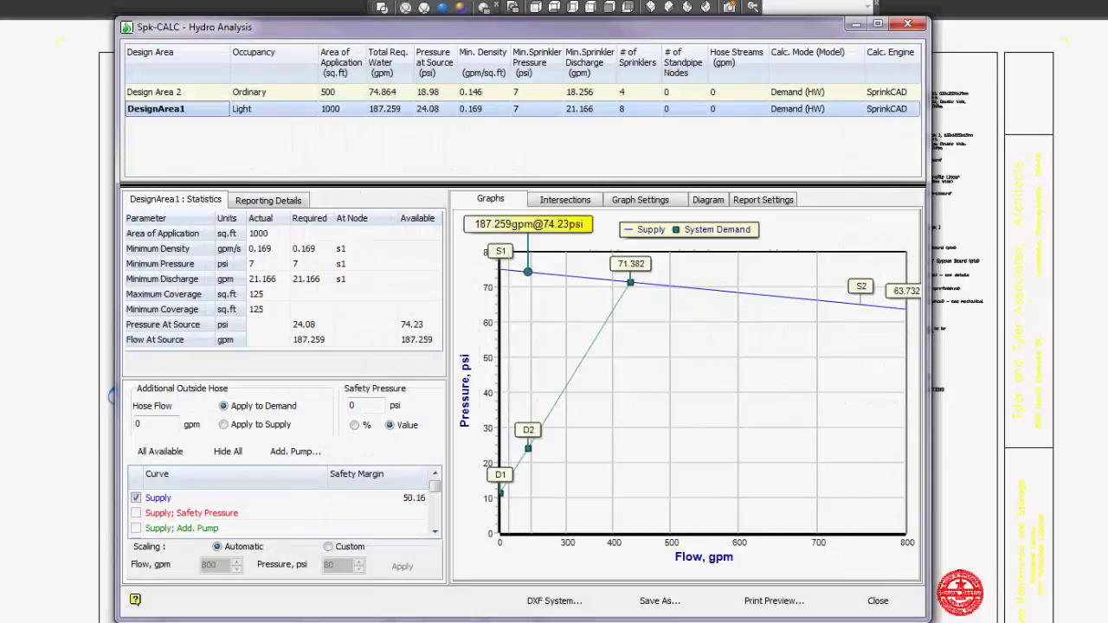
{"action": "left_click", "coordinate": [155, 92]}
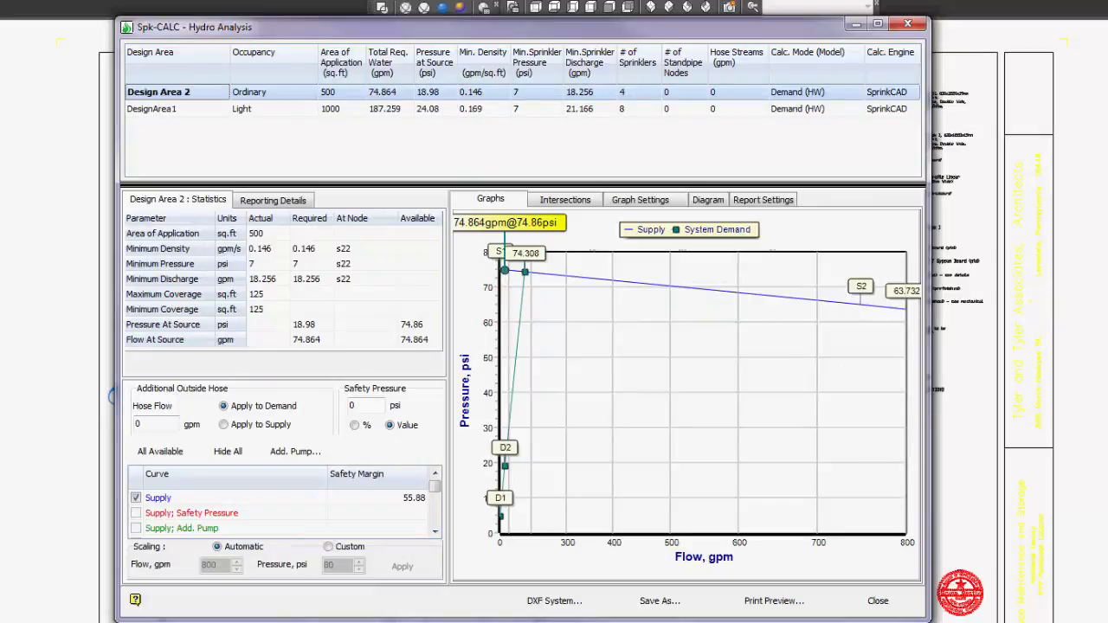
Step: View the piping diagrams of Design Area 2 and DesignArea1 in the hydraulic analysis
{"action": "left_click", "coordinate": [708, 200]}
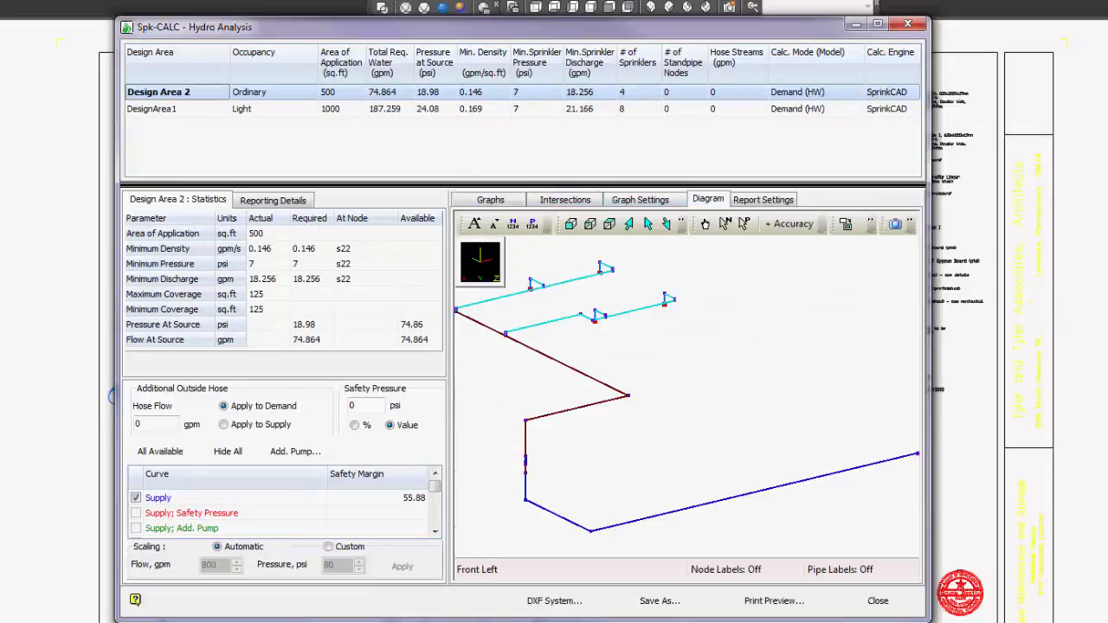
{"action": "left_click", "coordinate": [156, 109]}
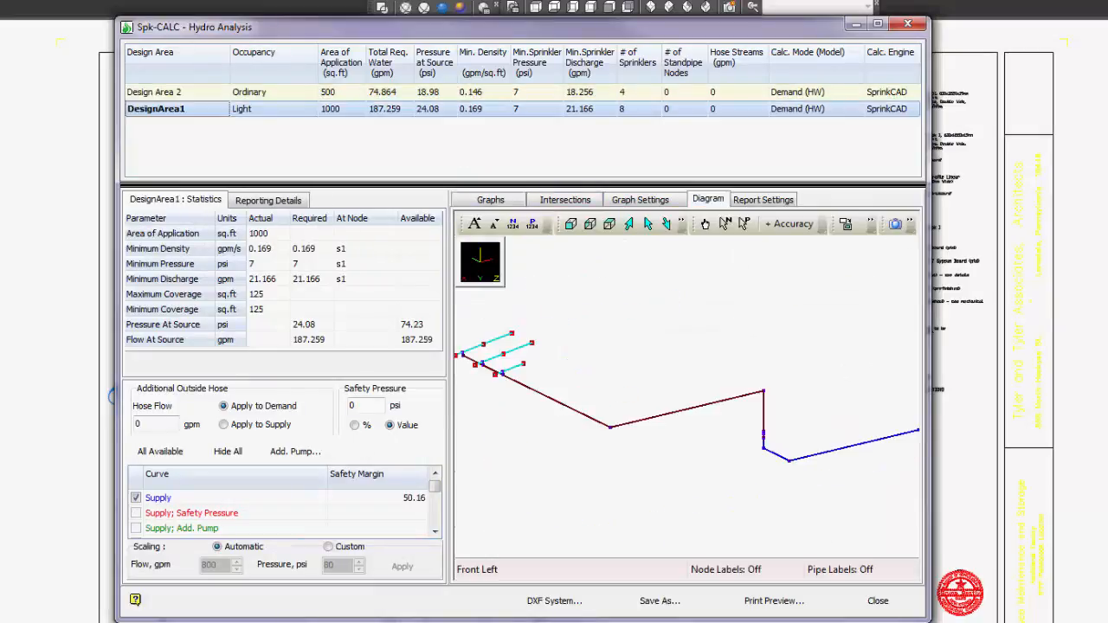
{"action": "left_click", "coordinate": [156, 91]}
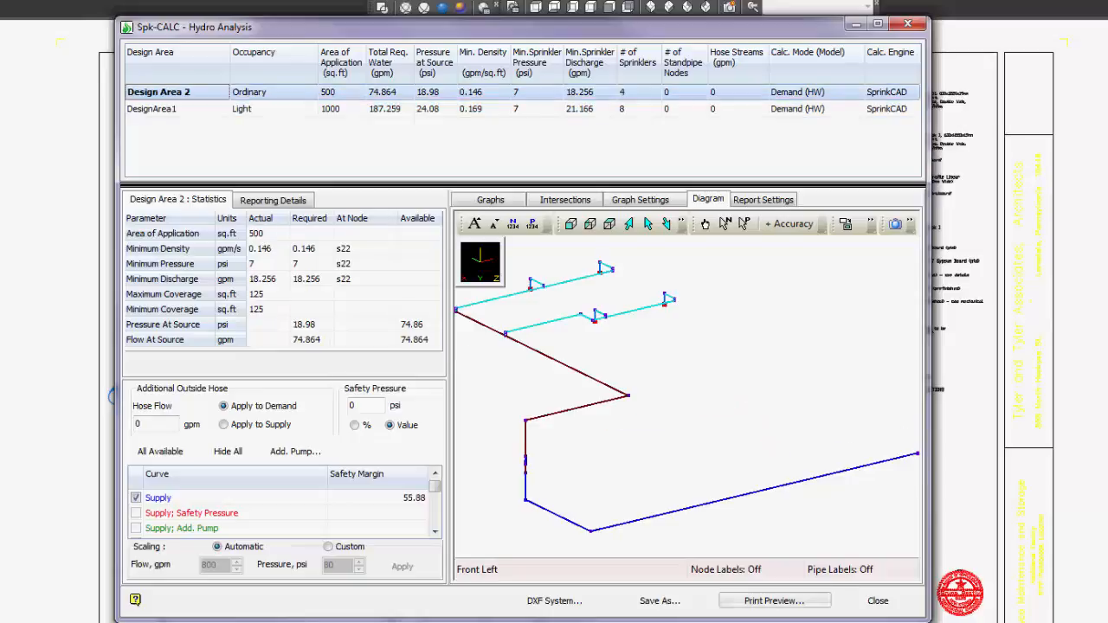
Step: Preview the hydraulic report and review its calculation summary, node and pipe data, pipe information and device graphs for Design Area 2
{"action": "left_click", "coordinate": [775, 601]}
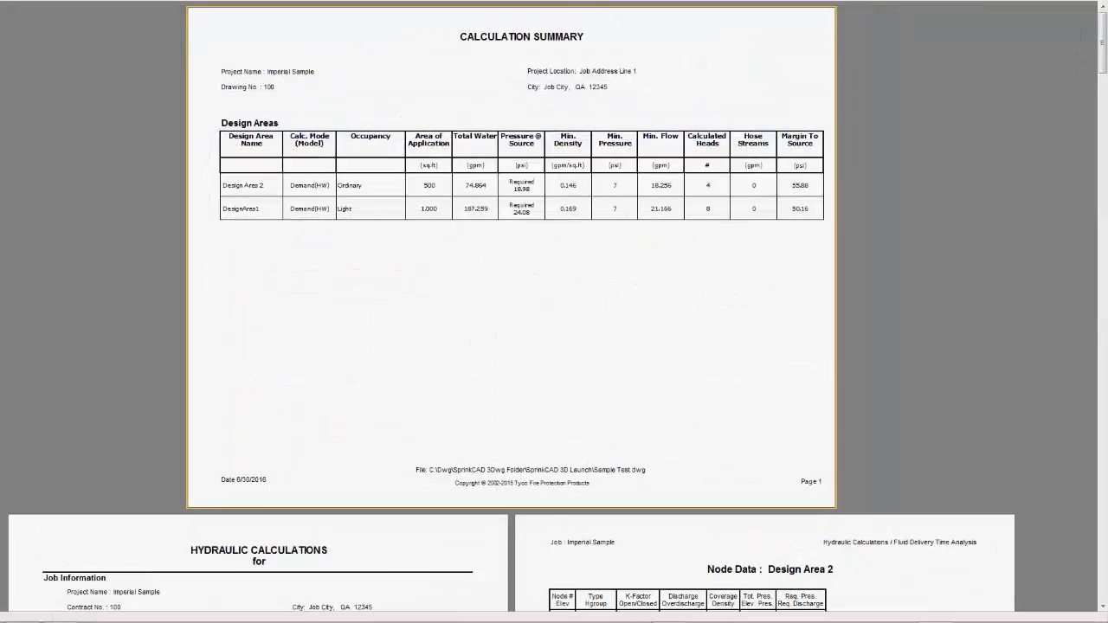
{"action": "scroll", "coordinate": [511, 307], "scroll_direction": "down", "scroll_amount": 5}
{"action": "scroll", "coordinate": [511, 306], "scroll_direction": "down", "scroll_amount": 7}
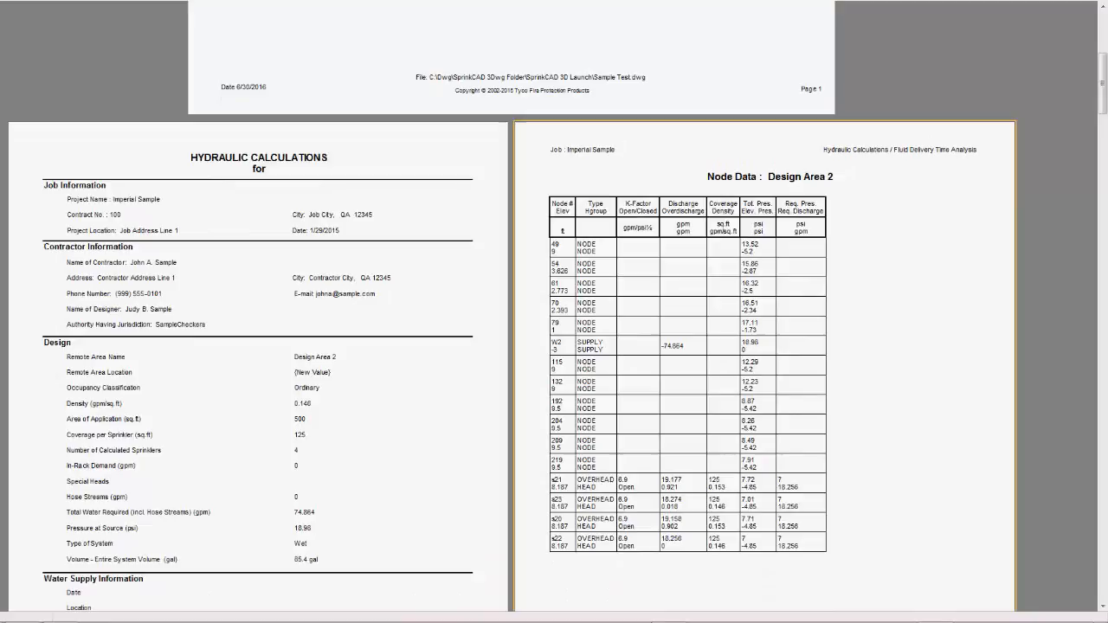
{"action": "scroll", "coordinate": [511, 306], "scroll_direction": "down", "scroll_amount": 3}
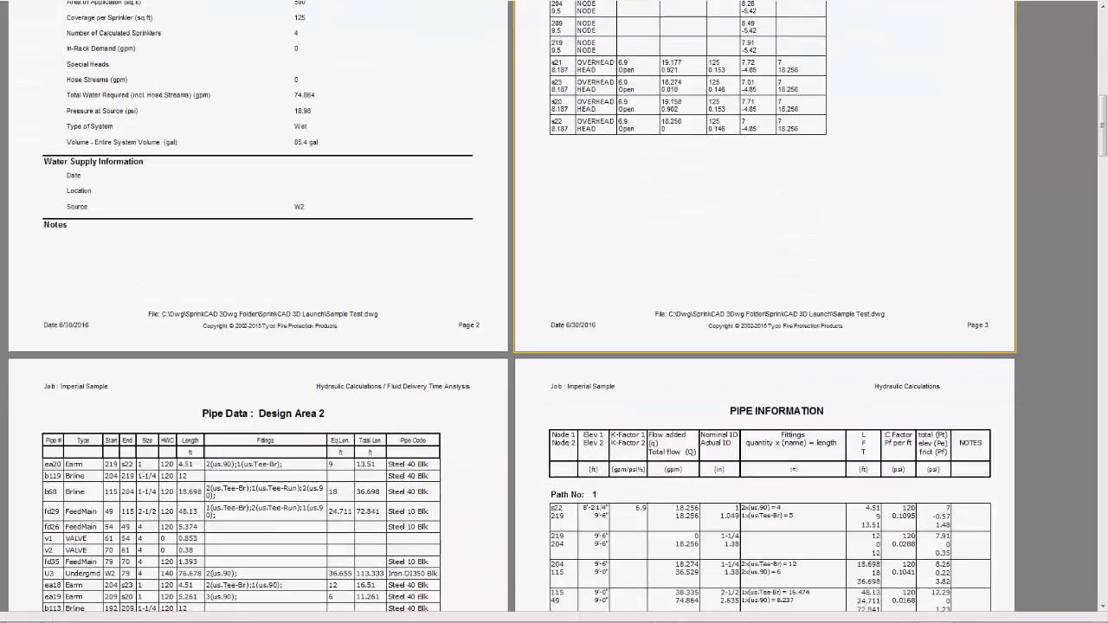
{"action": "scroll", "coordinate": [511, 307], "scroll_direction": "down", "scroll_amount": 4}
{"action": "scroll", "coordinate": [511, 306], "scroll_direction": "down", "scroll_amount": 2}
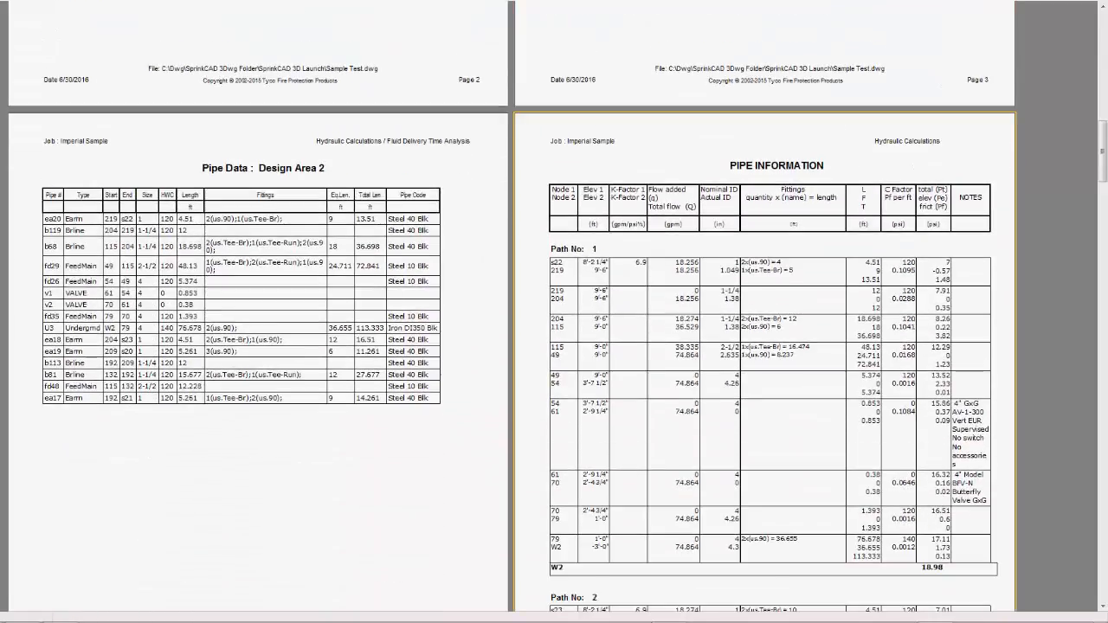
{"action": "scroll", "coordinate": [511, 306], "scroll_direction": "down", "scroll_amount": 8}
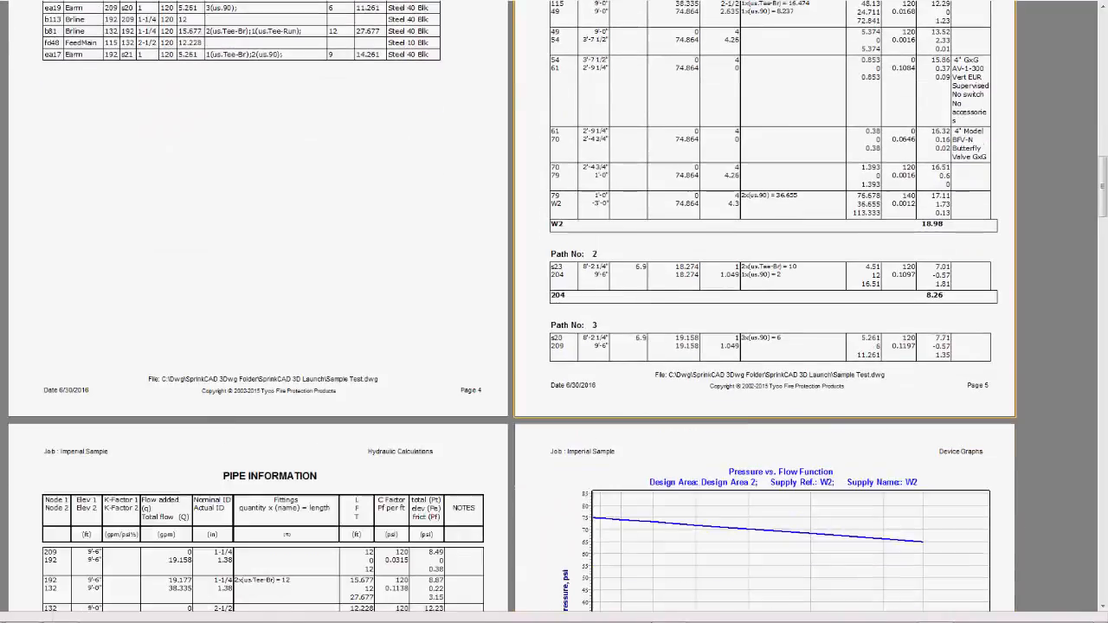
{"action": "scroll", "coordinate": [511, 306], "scroll_direction": "down", "scroll_amount": 4}
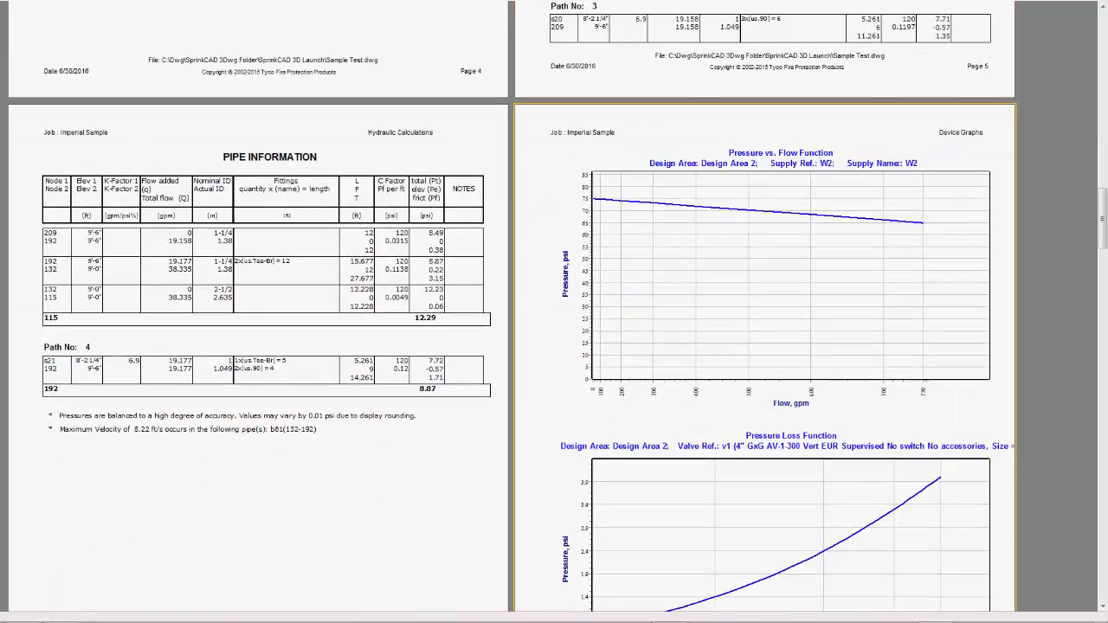
{"action": "scroll", "coordinate": [511, 307], "scroll_direction": "down", "scroll_amount": 3}
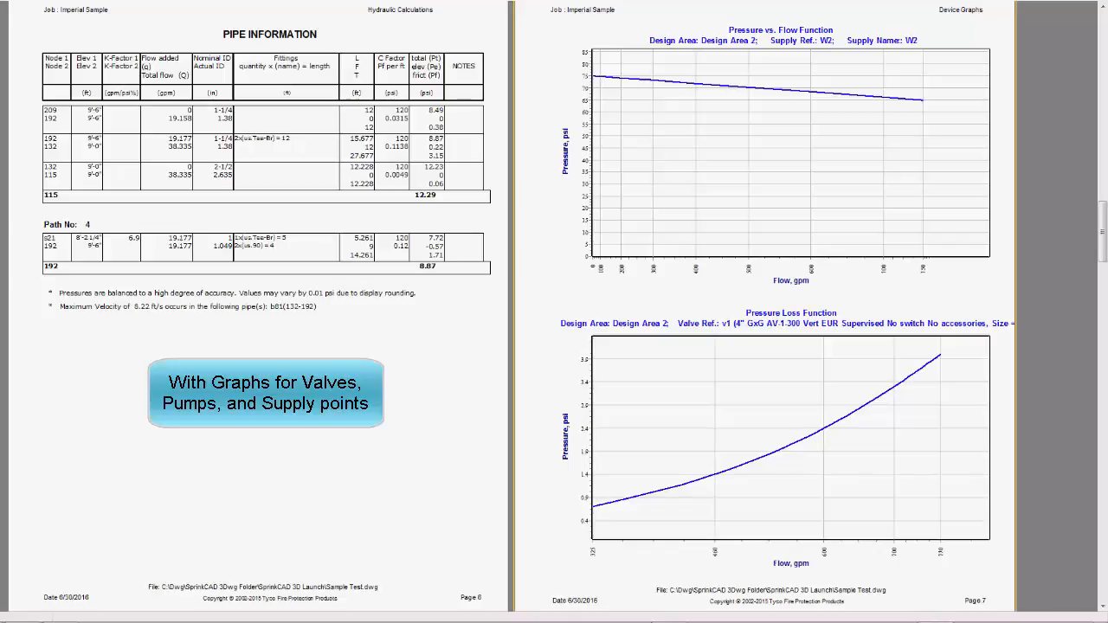
{"action": "scroll", "coordinate": [511, 307], "scroll_direction": "down", "scroll_amount": 6}
{"action": "scroll", "coordinate": [511, 307], "scroll_direction": "down", "scroll_amount": 4}
{"action": "scroll", "coordinate": [511, 307], "scroll_direction": "down", "scroll_amount": 5}
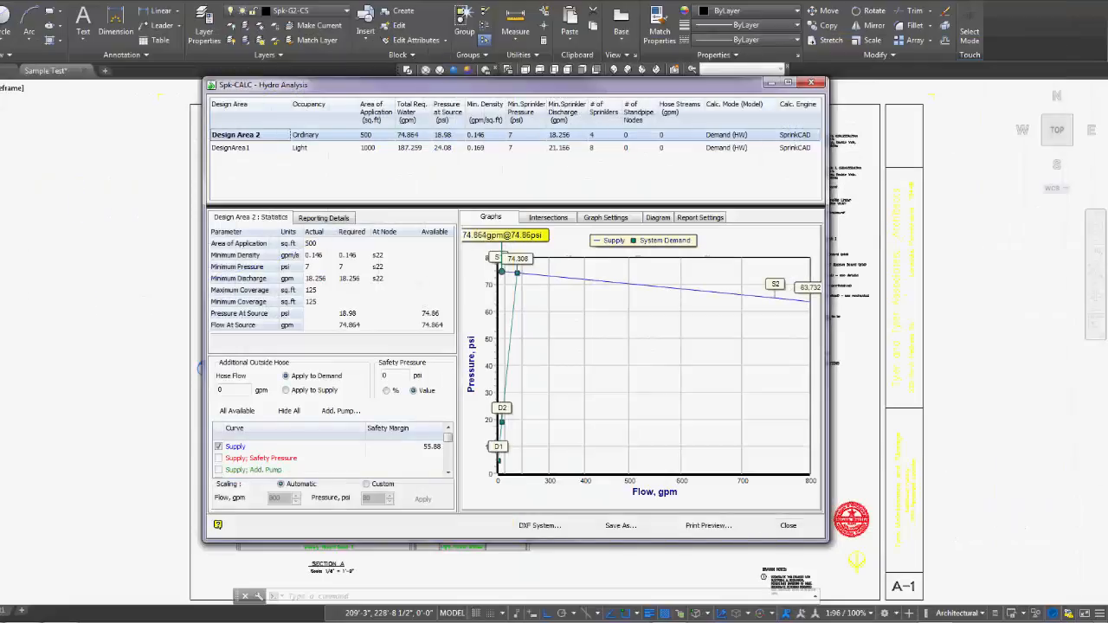
Step: Close the hydraulic analysis and place the DesignArea1 results block above the office reflected ceiling plan and the Design Area 2 block below it
{"action": "left_click", "coordinate": [788, 526]}
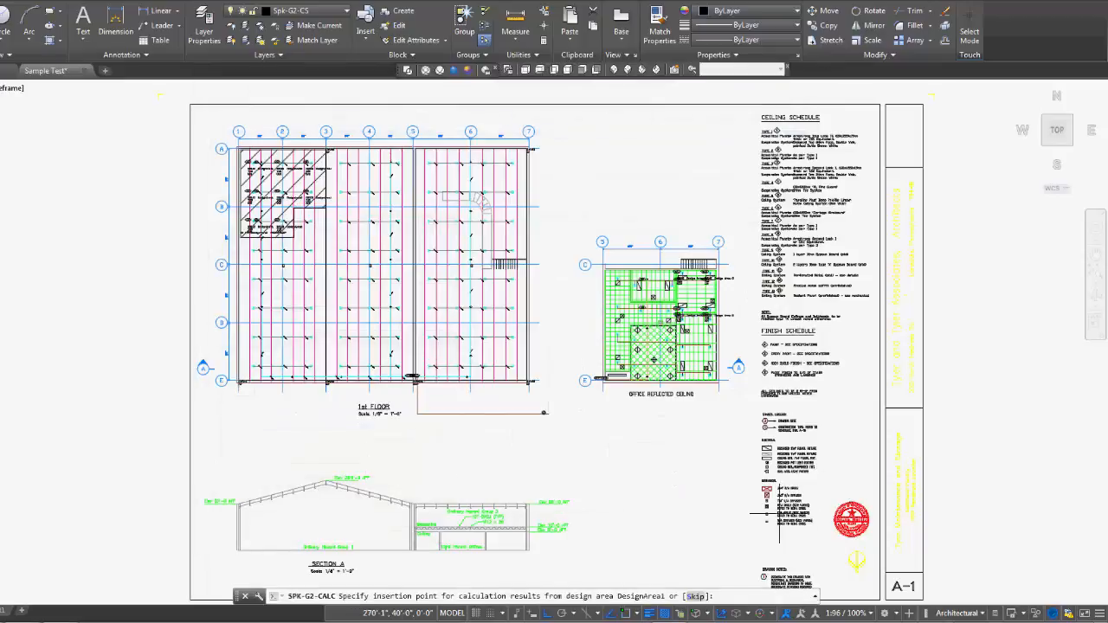
{"action": "scroll", "coordinate": [511, 234], "scroll_direction": "up", "scroll_amount": 2}
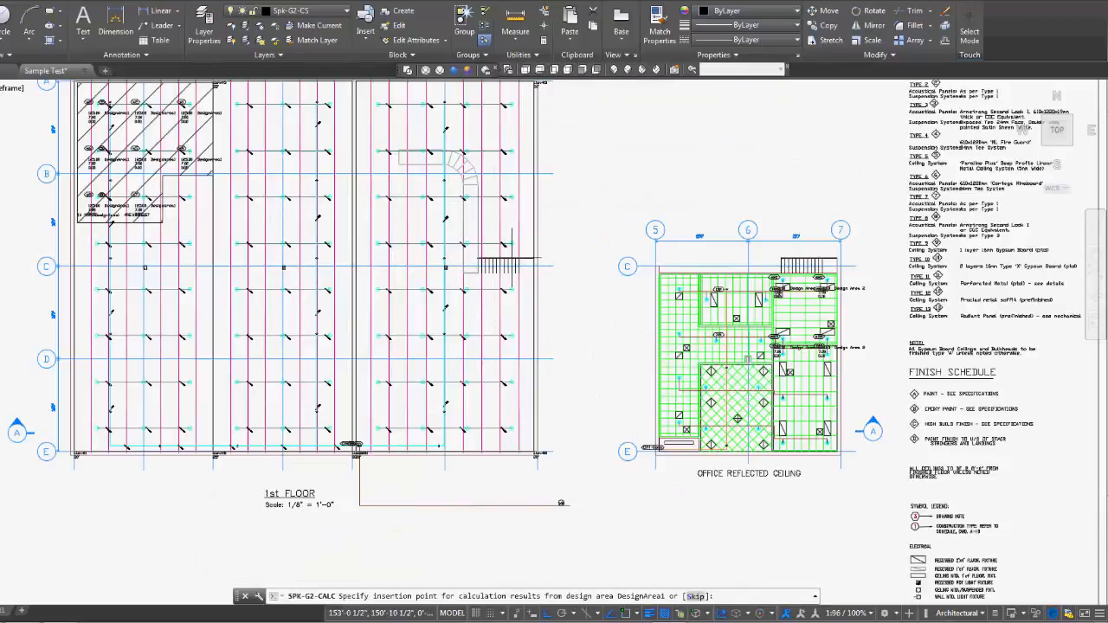
{"action": "scroll", "coordinate": [532, 234], "scroll_direction": "up", "scroll_amount": 2}
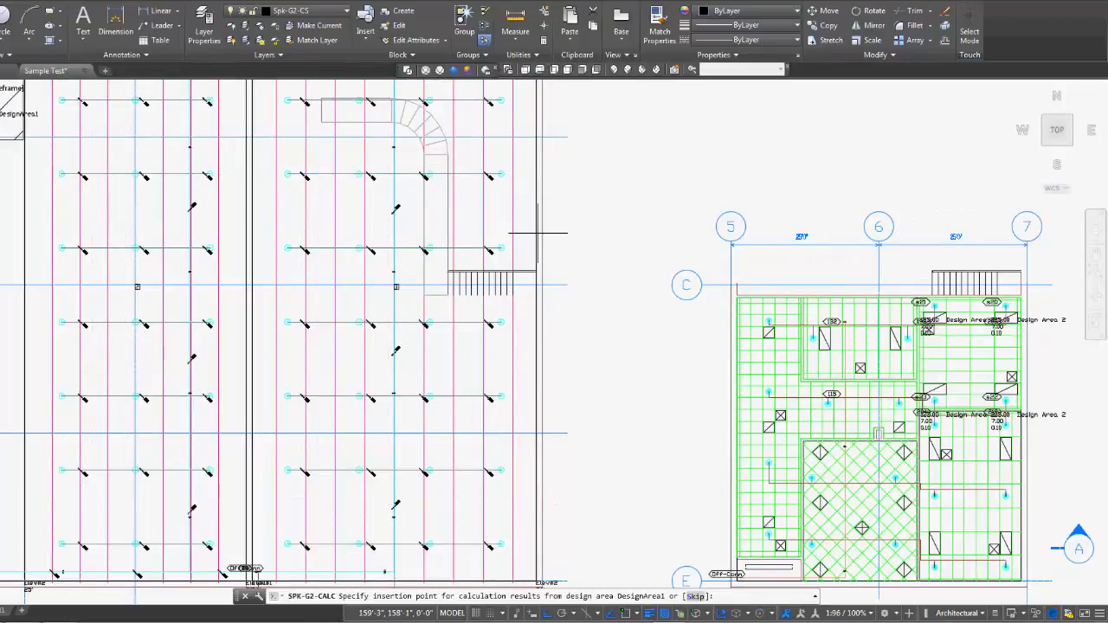
{"action": "mouse_move", "coordinate": [984, 394]}
{"action": "middle_mouse_down"}
{"action": "mouse_move", "coordinate": [610, 247]}
{"action": "mouse_move", "coordinate": [989, 369]}
{"action": "middle_mouse_up"}
{"action": "scroll", "coordinate": [989, 369], "scroll_direction": "down", "scroll_amount": 2}
{"action": "scroll", "coordinate": [1080, 461], "scroll_direction": "down", "scroll_amount": 2}
{"action": "mouse_move", "coordinate": [925, 428]}
{"action": "middle_mouse_down"}
{"action": "mouse_move", "coordinate": [767, 349]}
{"action": "mouse_move", "coordinate": [582, 234]}
{"action": "middle_mouse_up"}
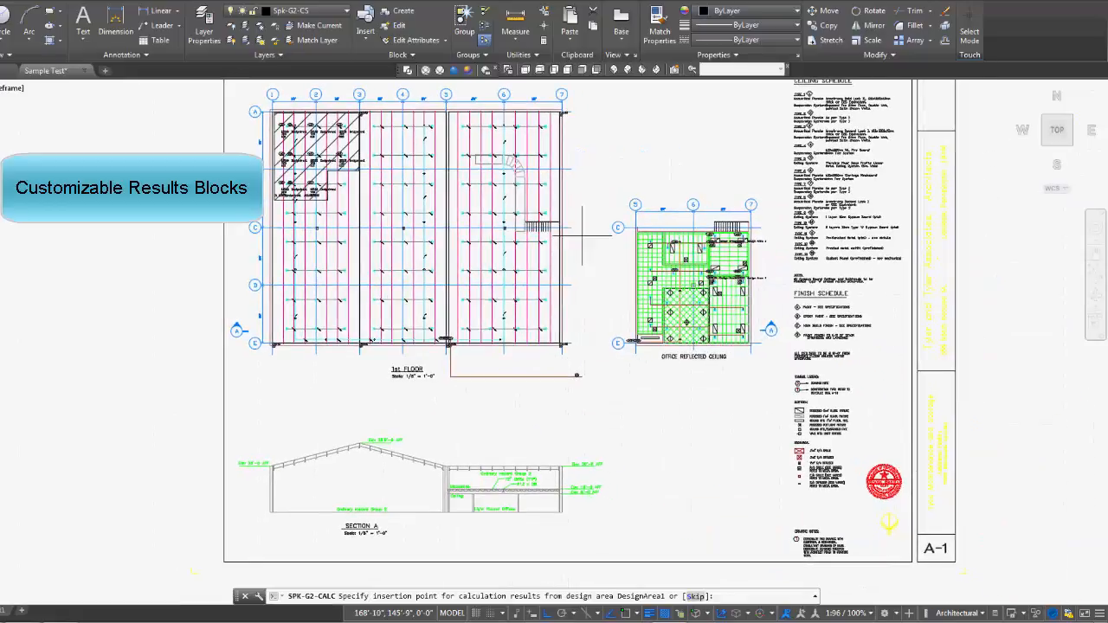
{"action": "left_click", "coordinate": [633, 122]}
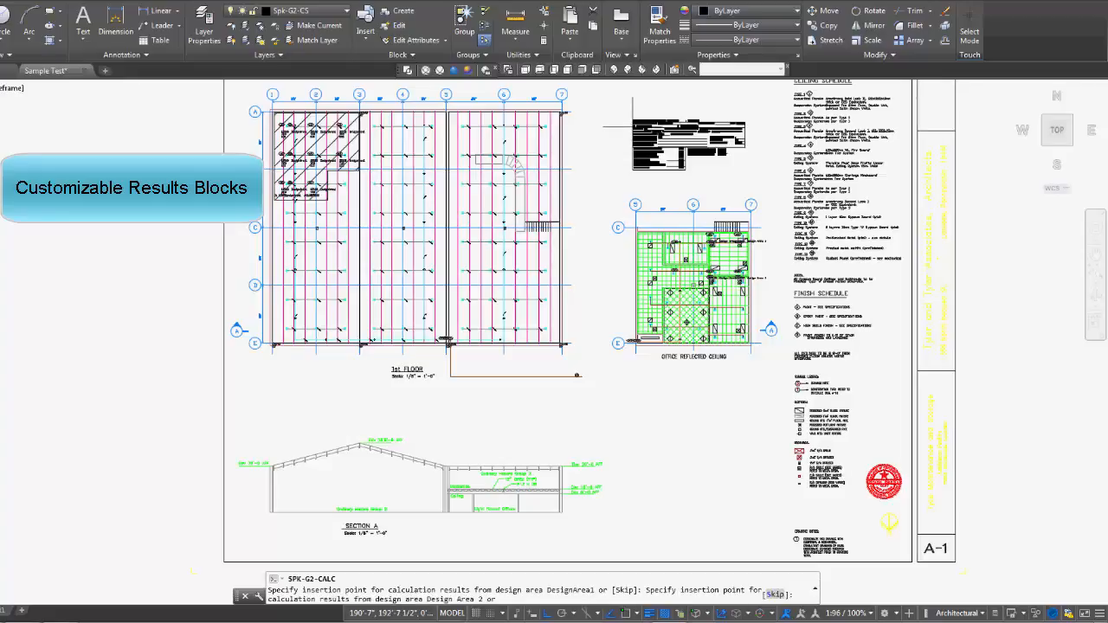
{"action": "left_click", "coordinate": [639, 393]}
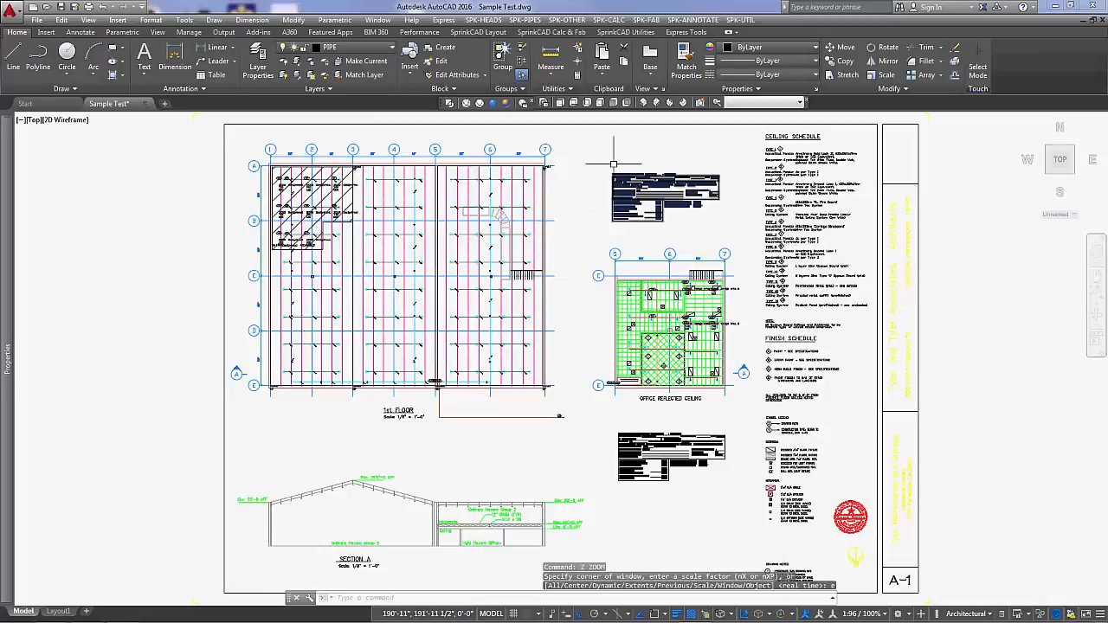
Step: List all fabrication items, and view threaded pipe group 1 and the 1-1/2 top beam clamp hangers on lines 7 and 33
{"action": "left_click", "coordinate": [647, 19]}
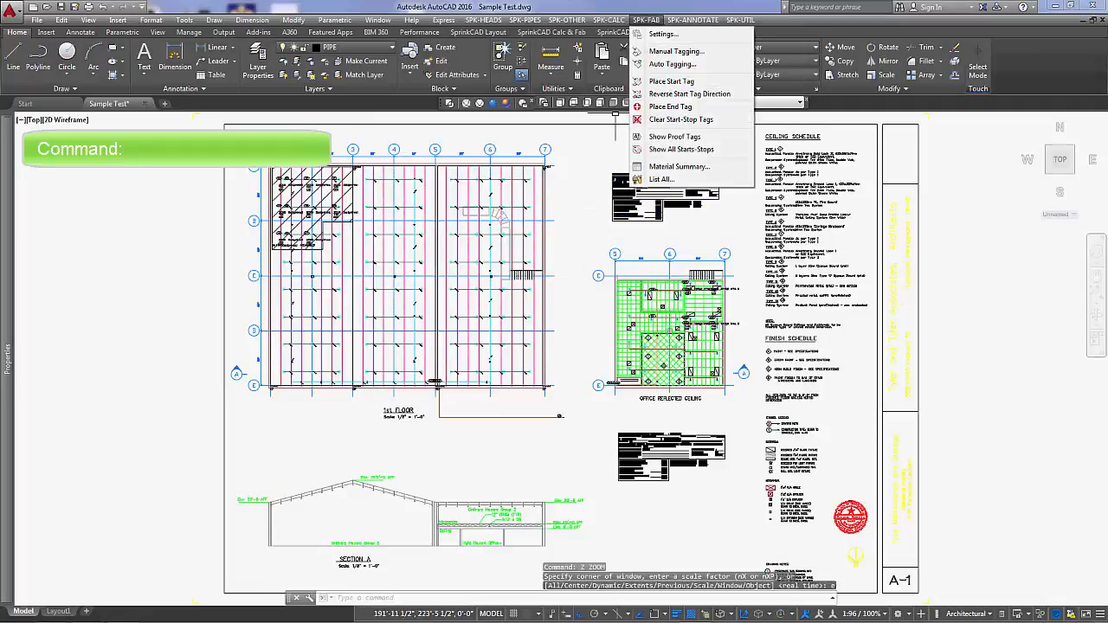
{"action": "left_click", "coordinate": [660, 179]}
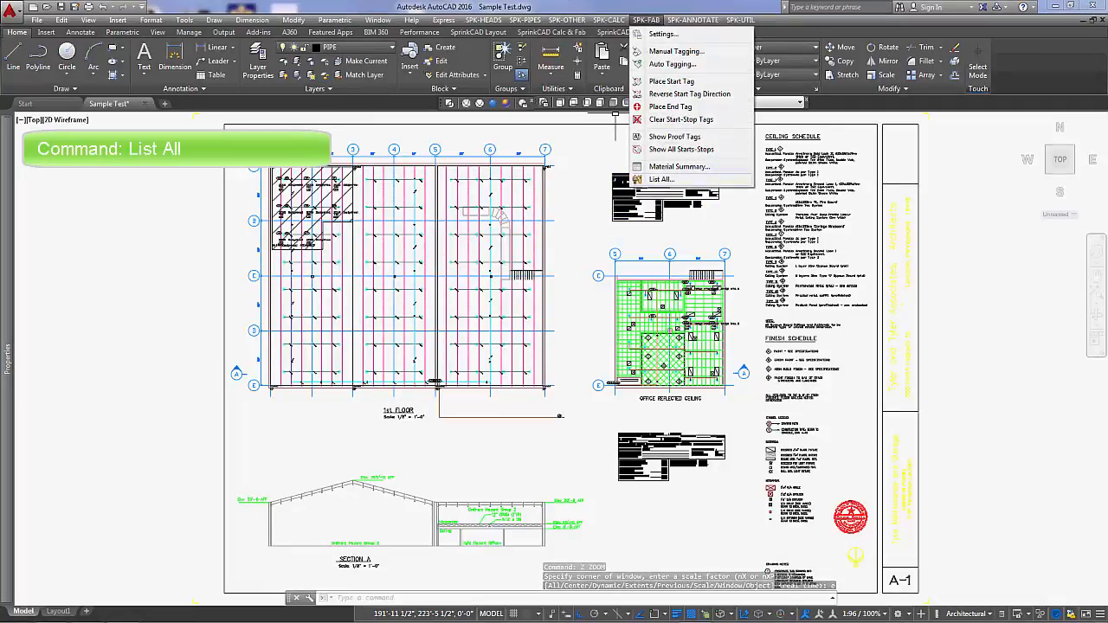
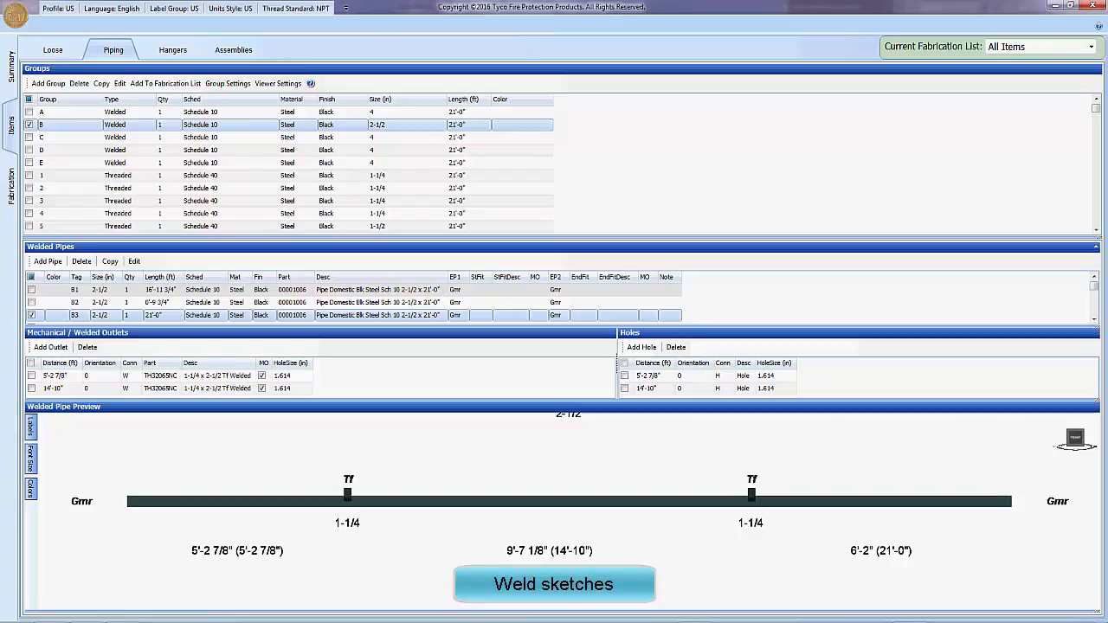
{"action": "left_click", "coordinate": [52, 175]}
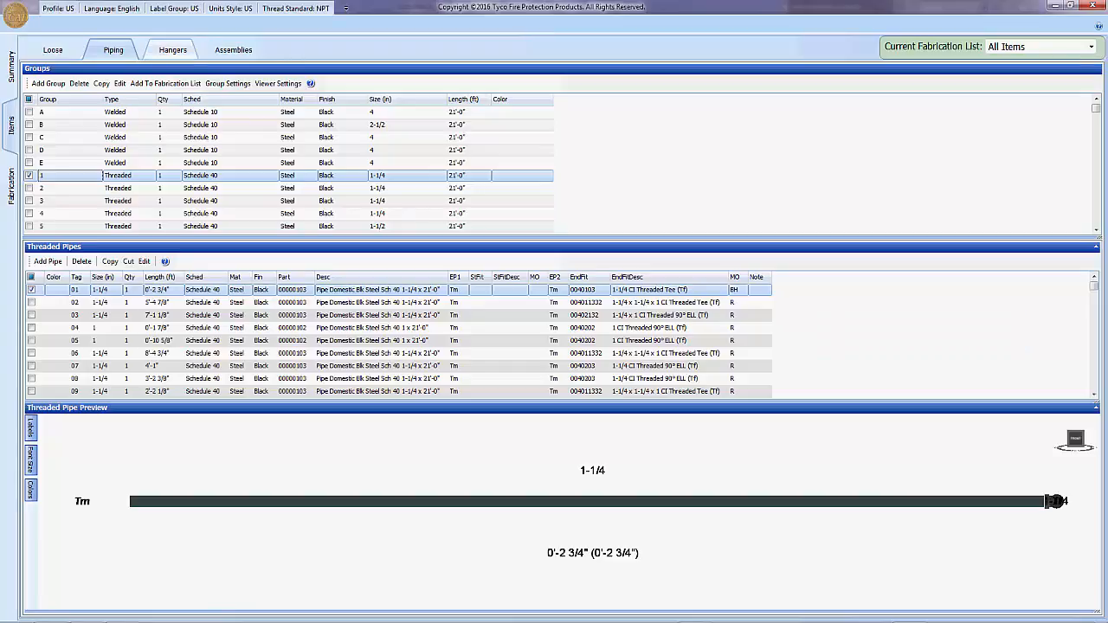
{"action": "left_click", "coordinate": [172, 50]}
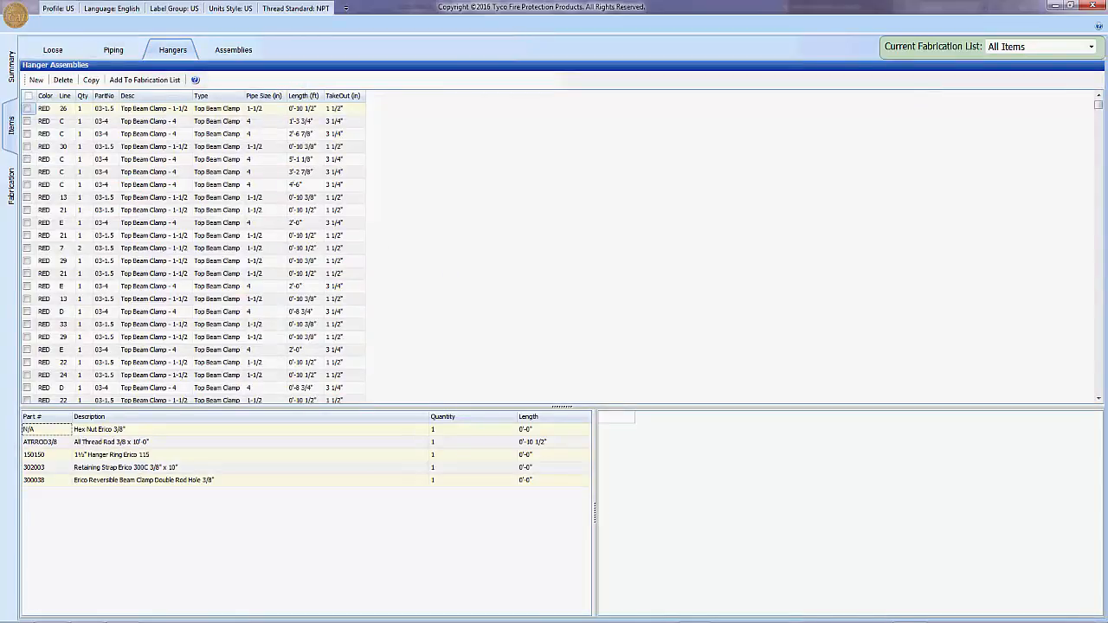
{"action": "left_click", "coordinate": [153, 248]}
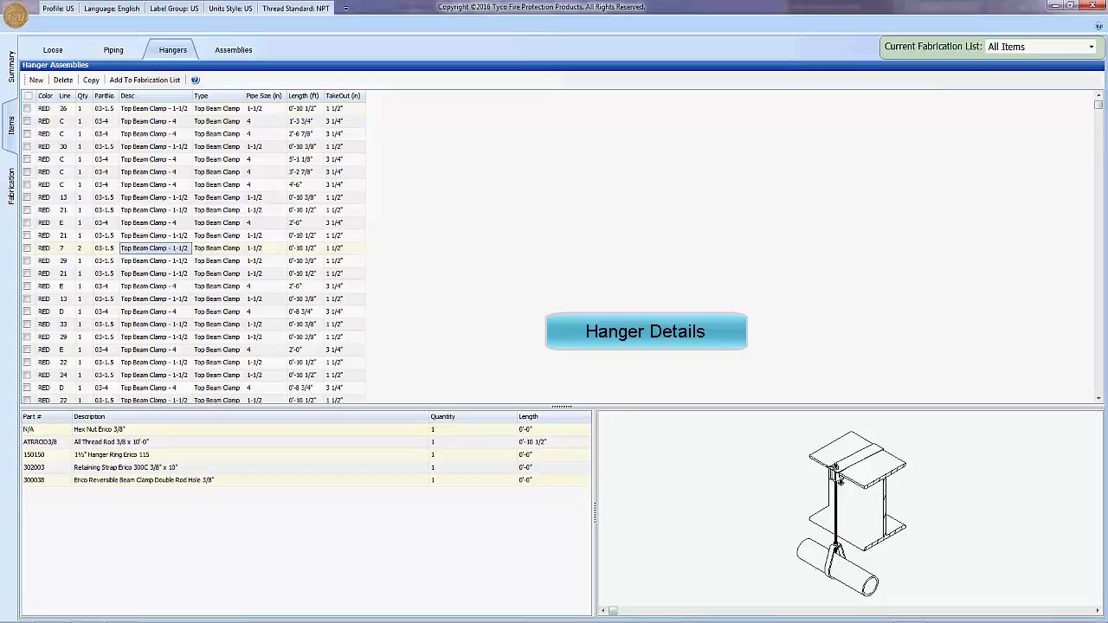
{"action": "left_click", "coordinate": [153, 324]}
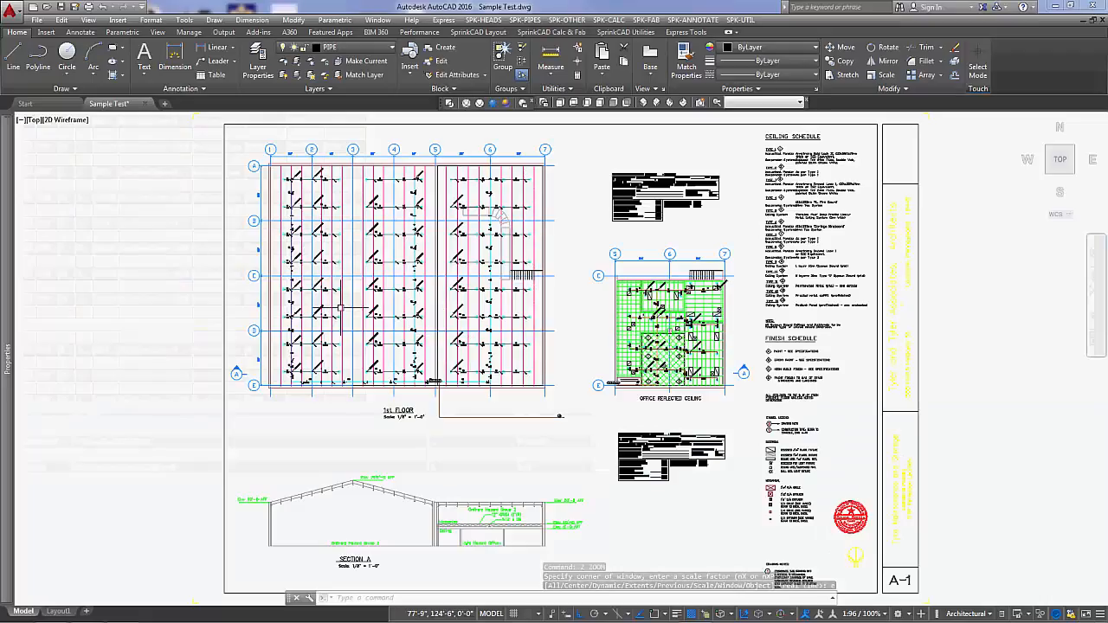
Step: Examine the pipe size, length, tag and hanger annotations along the 1st floor plan between grids D and E
{"action": "scroll", "coordinate": [503, 453], "scroll_direction": "up", "scroll_amount": 6}
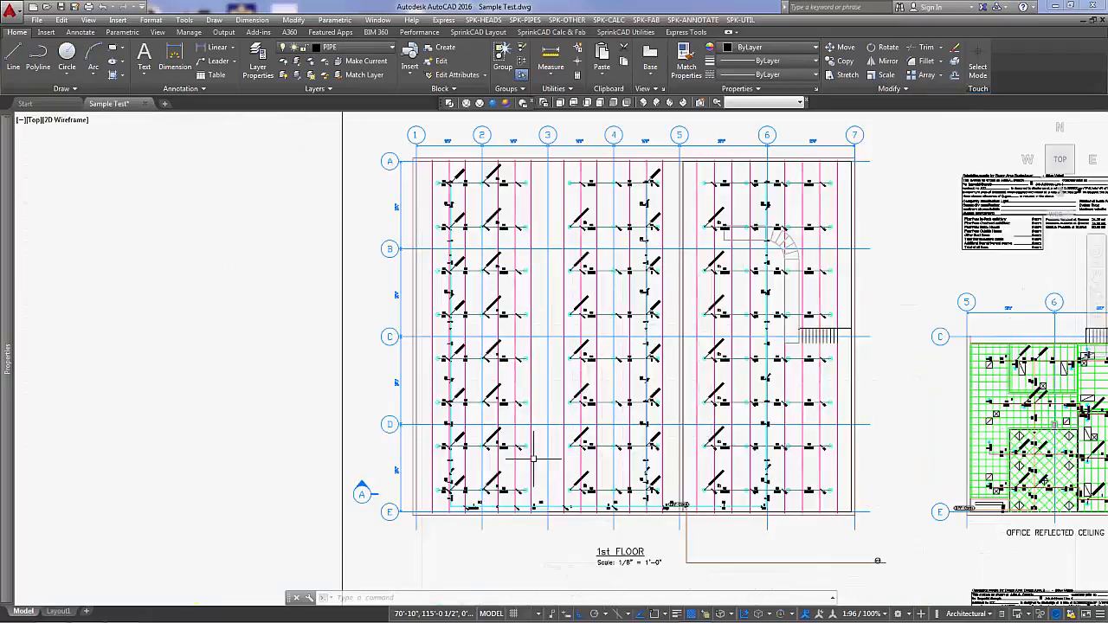
{"action": "scroll", "coordinate": [492, 471], "scroll_direction": "up", "scroll_amount": 2}
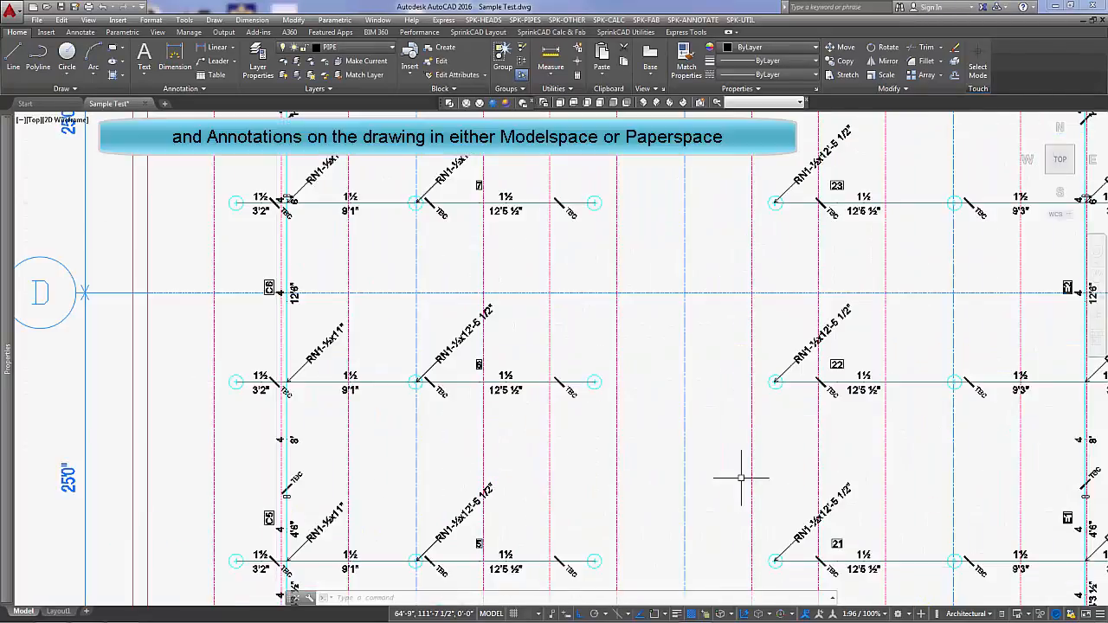
{"action": "mouse_move", "coordinate": [937, 507]}
{"action": "middle_mouse_down"}
{"action": "mouse_move", "coordinate": [782, 396]}
{"action": "mouse_move", "coordinate": [754, 425]}
{"action": "mouse_move", "coordinate": [707, 406]}
{"action": "mouse_move", "coordinate": [752, 409]}
{"action": "middle_mouse_up"}
{"action": "middle_click_drag", "start_coordinate": [953, 384], "coordinate": [627, 397]}
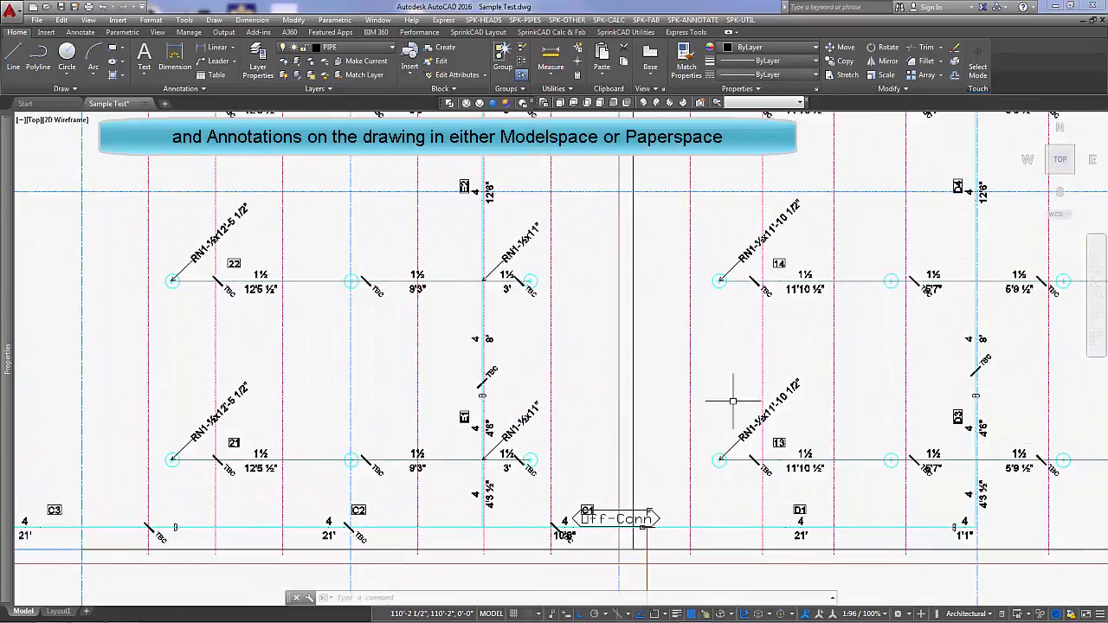
{"action": "mouse_move", "coordinate": [987, 409]}
{"action": "middle_mouse_down"}
{"action": "mouse_move", "coordinate": [886, 423]}
{"action": "mouse_move", "coordinate": [681, 422]}
{"action": "middle_mouse_up"}
{"action": "middle_click_drag", "start_coordinate": [1002, 425], "coordinate": [806, 421]}
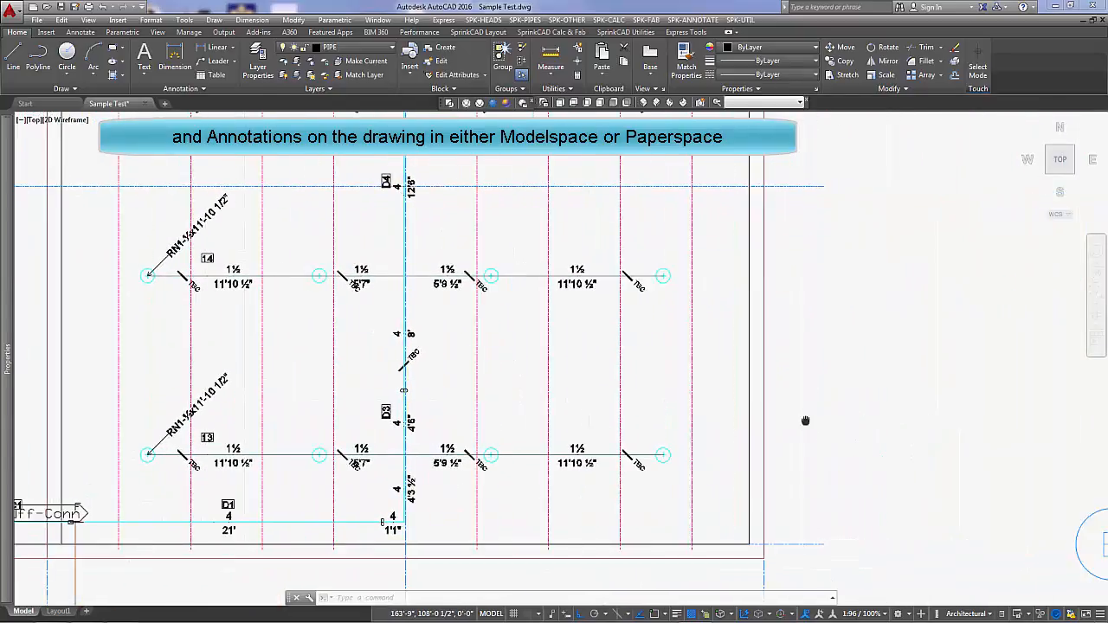
Step: Examine the pipe and hanger annotations in the office reflected ceiling plan and return to the whole sheet
{"action": "scroll", "coordinate": [807, 421], "scroll_direction": "down", "scroll_amount": 4}
{"action": "scroll", "coordinate": [642, 419], "scroll_direction": "down", "scroll_amount": 2}
{"action": "scroll", "coordinate": [849, 429], "scroll_direction": "up", "scroll_amount": 6}
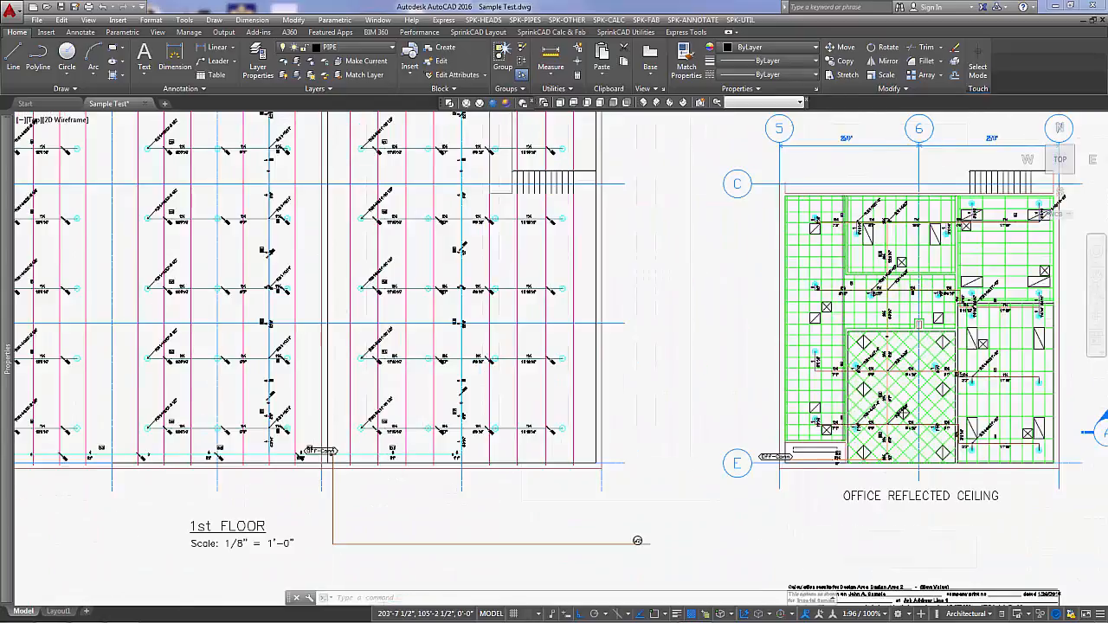
{"action": "mouse_move", "coordinate": [1008, 377]}
{"action": "middle_mouse_down"}
{"action": "mouse_move", "coordinate": [748, 362]}
{"action": "mouse_move", "coordinate": [705, 385]}
{"action": "mouse_move", "coordinate": [737, 469]}
{"action": "mouse_move", "coordinate": [766, 474]}
{"action": "middle_mouse_up"}
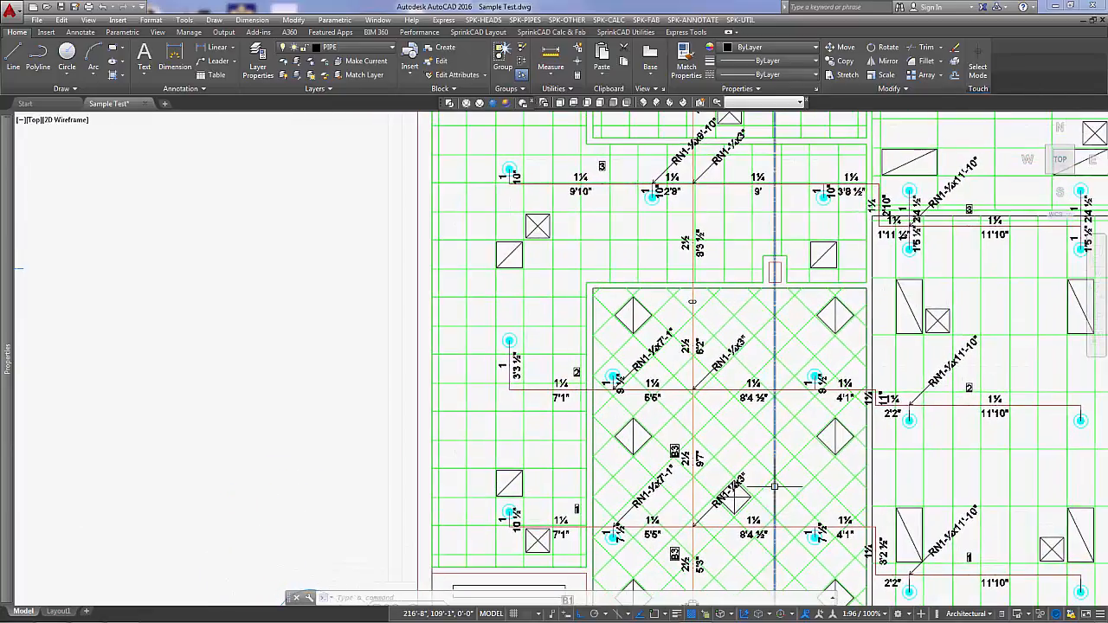
{"action": "mouse_move", "coordinate": [749, 179]}
{"action": "middle_mouse_down"}
{"action": "mouse_move", "coordinate": [797, 256]}
{"action": "mouse_move", "coordinate": [774, 281]}
{"action": "mouse_move", "coordinate": [741, 374]}
{"action": "middle_mouse_up"}
{"action": "scroll", "coordinate": [649, 390], "scroll_direction": "down", "scroll_amount": 5}
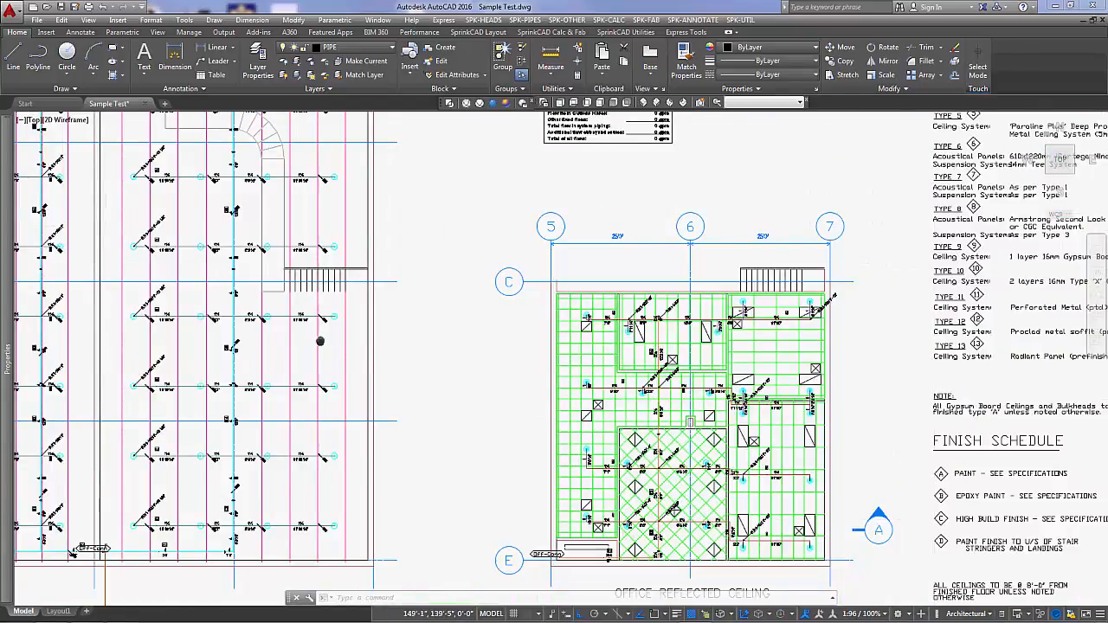
{"action": "scroll", "coordinate": [503, 378], "scroll_direction": "down", "scroll_amount": 5}
{"action": "mouse_move", "coordinate": [318, 328]}
{"action": "middle_mouse_down"}
{"action": "mouse_move", "coordinate": [360, 272]}
{"action": "mouse_move", "coordinate": [361, 235]}
{"action": "mouse_move", "coordinate": [363, 248]}
{"action": "middle_mouse_up"}
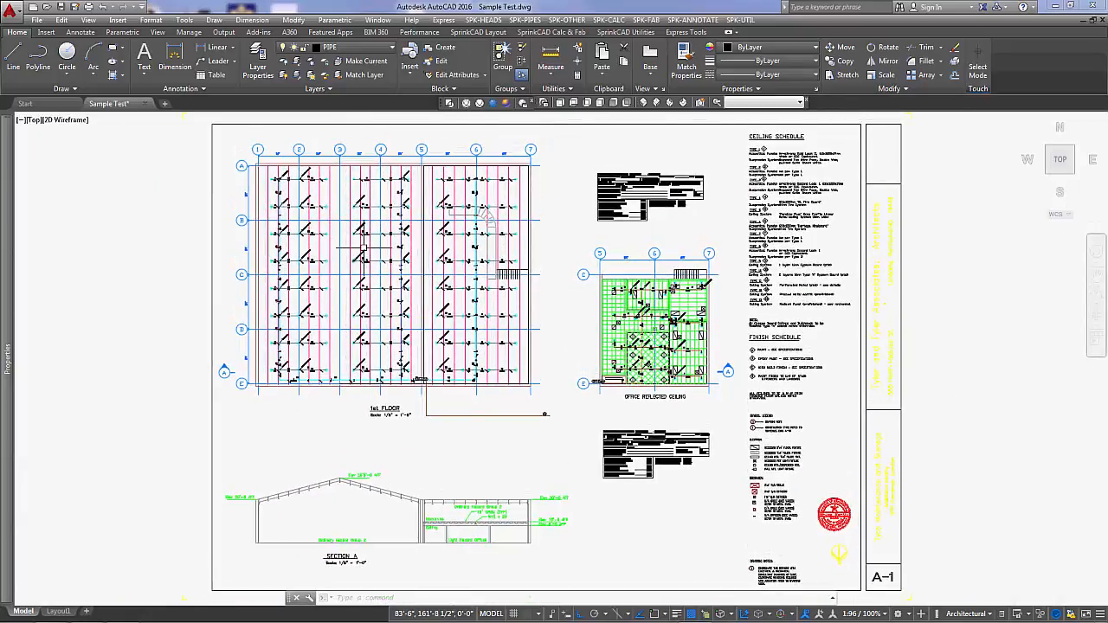